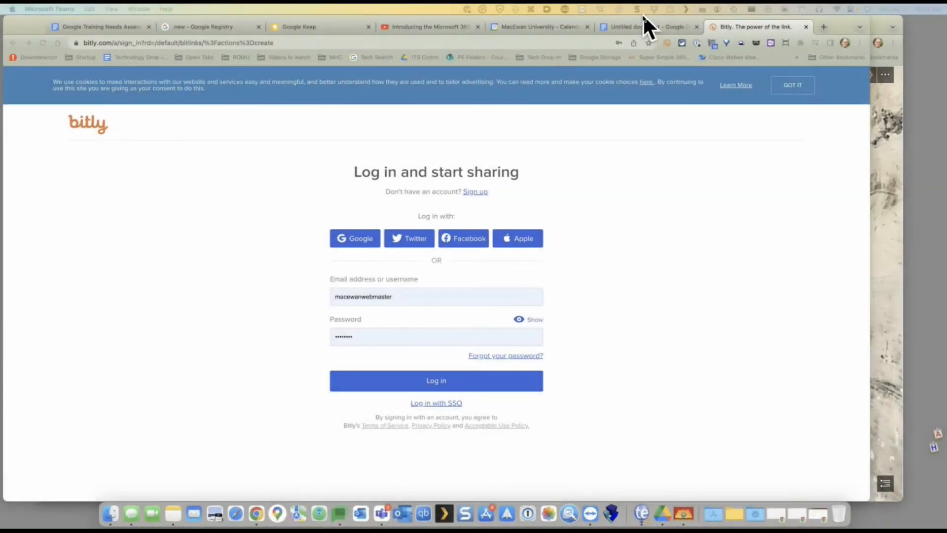
Browse the .new shortcut list on the Google Registry page
left_click(122, 28)
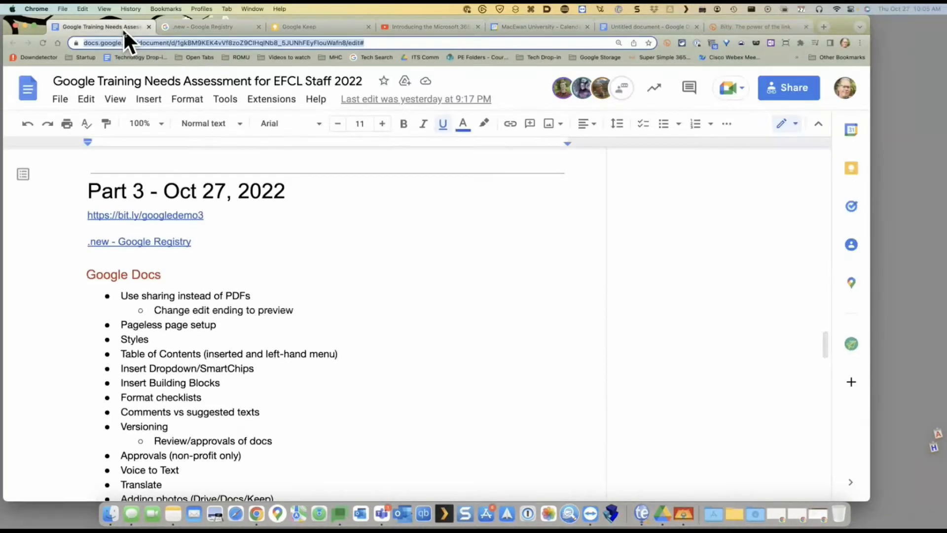
left_click(216, 27)
scroll(327, 217, "up", 5)
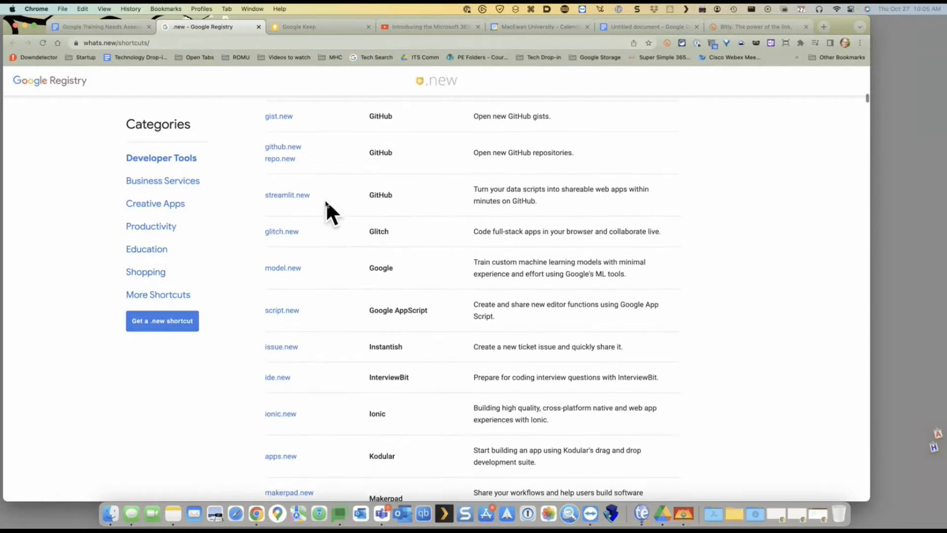
scroll(327, 207, "up", 2)
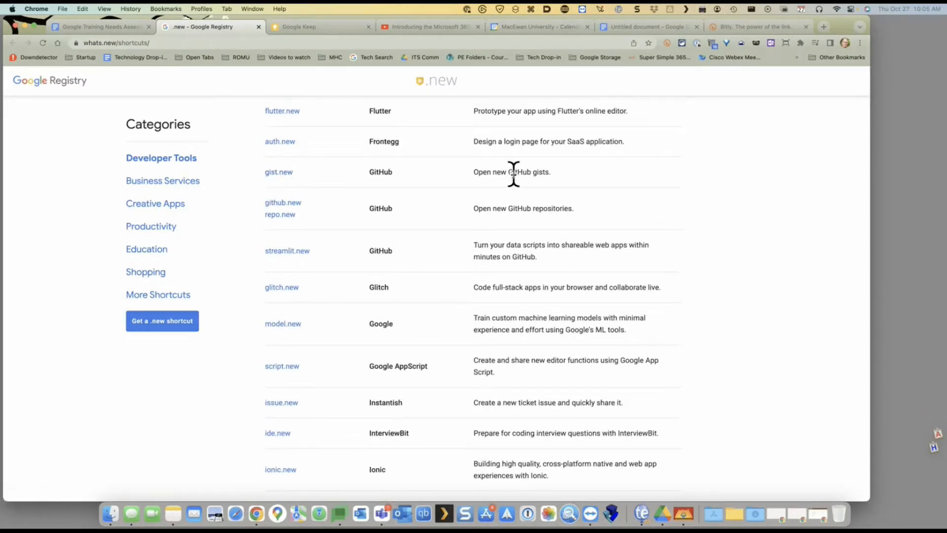
scroll(317, 273, "down", 1)
scroll(317, 276, "down", 10)
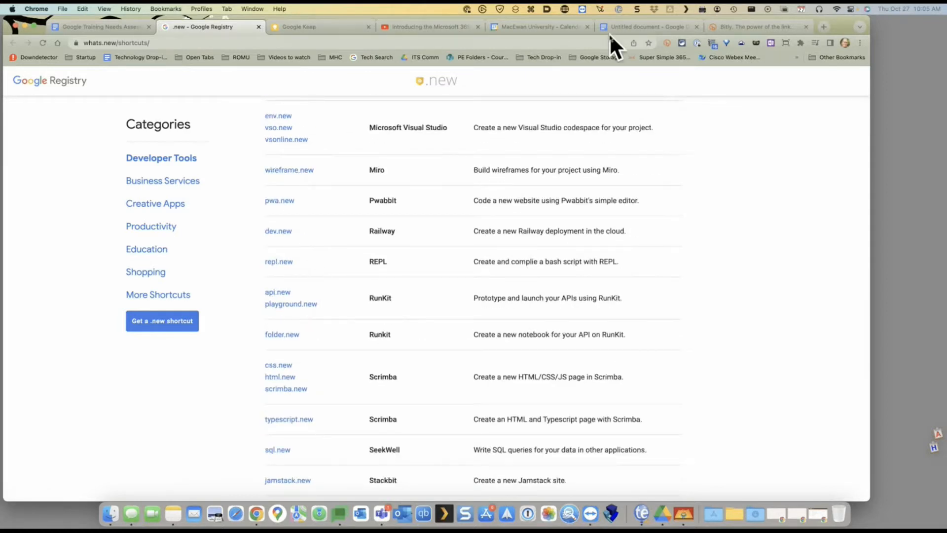
Close the Untitled document and the Bitly login page, leaving Google Calendar showing
left_click(651, 25)
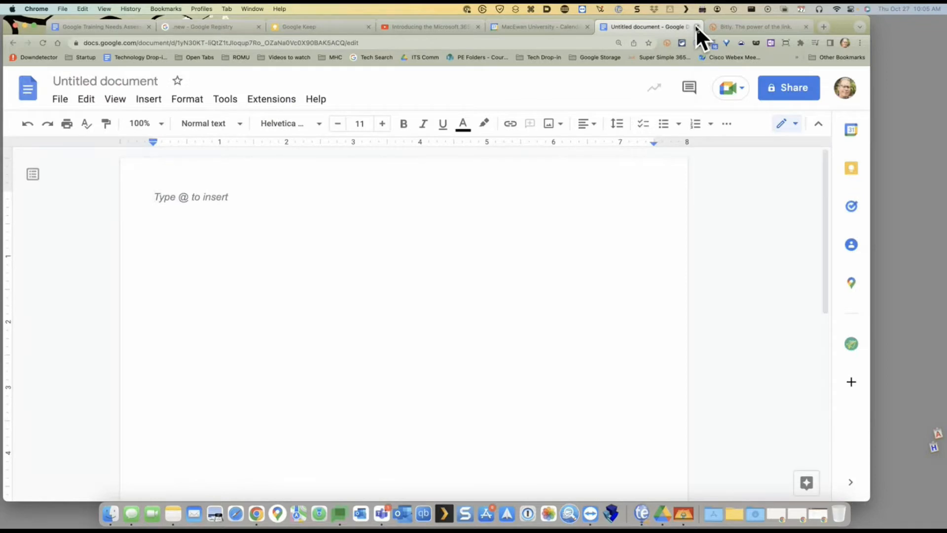
left_click(696, 26)
left_click(696, 27)
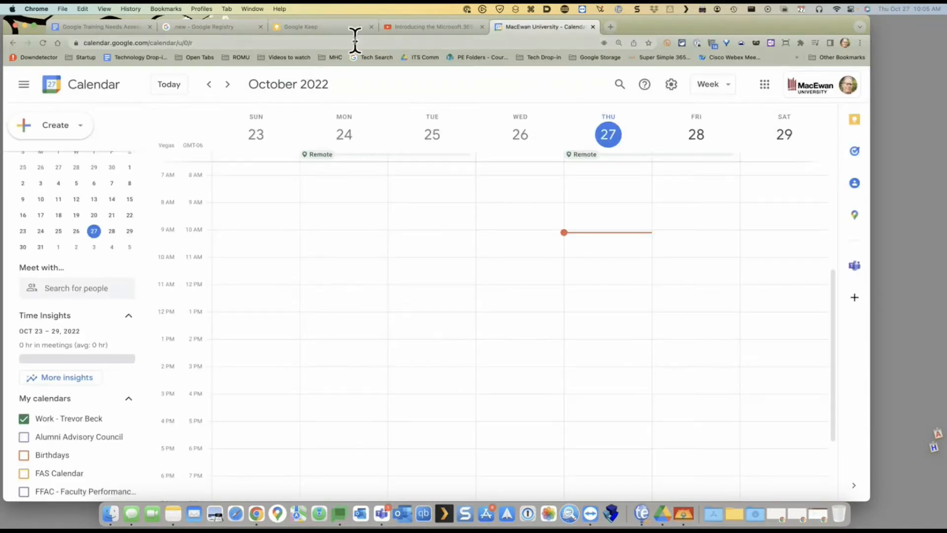
Create a new blank Google Doc via doc.new in a new tab
key("super+t")
type("new")
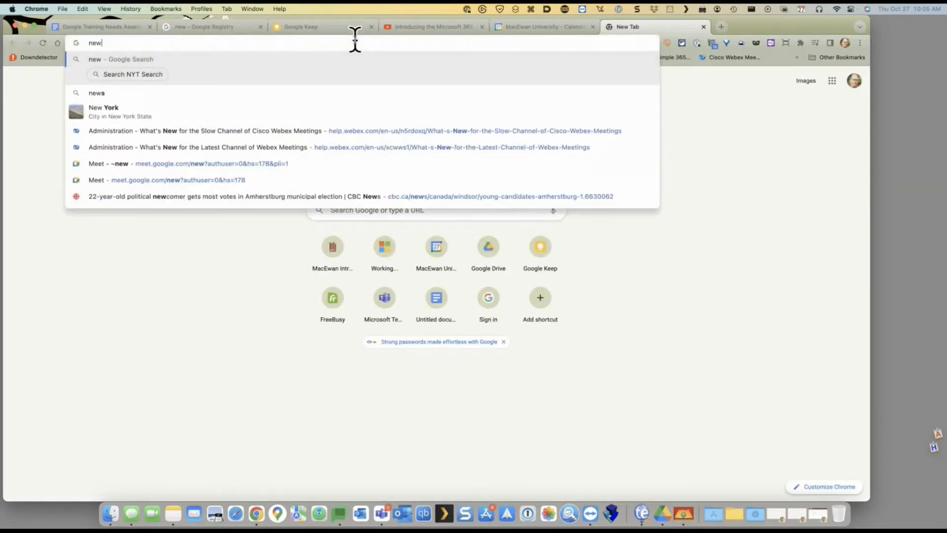
key("BackSpace")
key("BackSpace")
key("BackSpace")
type("doc.")
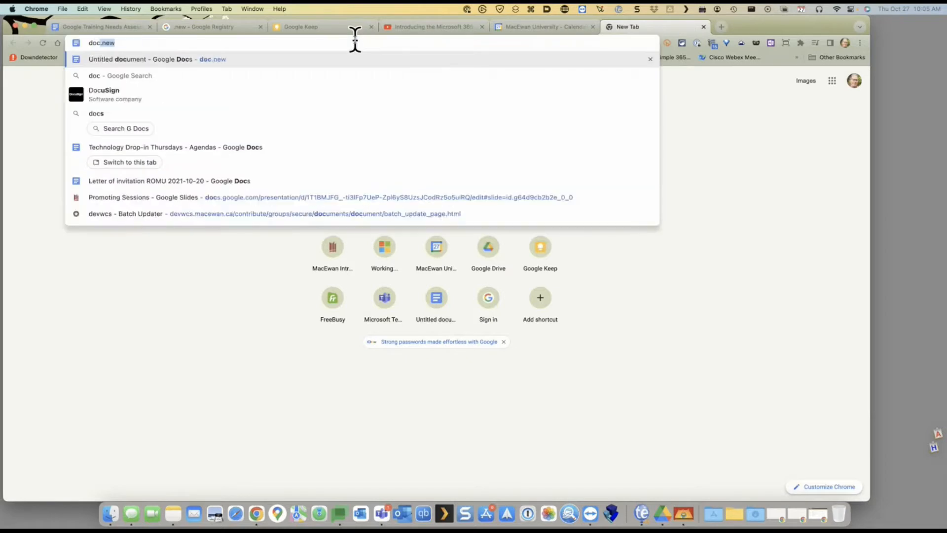
key("Return")
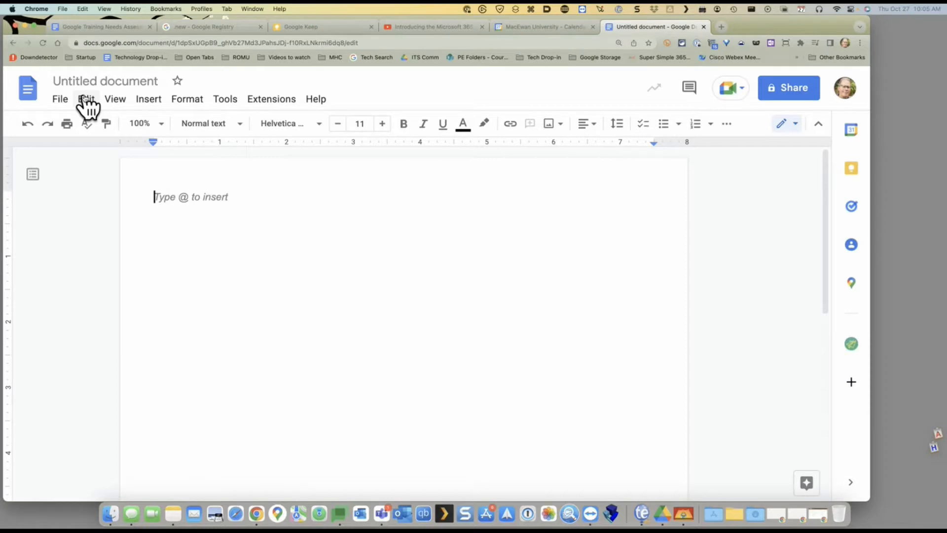
Go to link.new to reach the Bitly login page
key("super+l")
type("l")
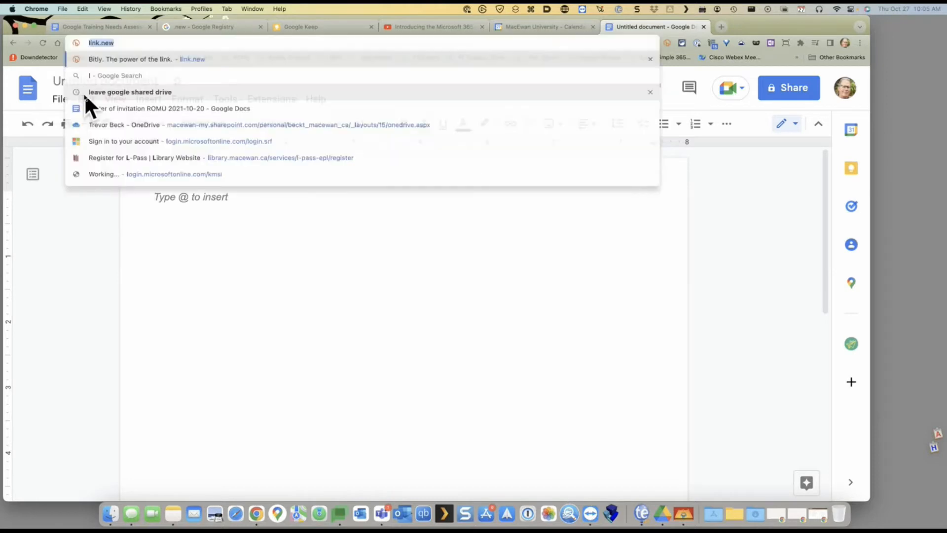
type("ink.new")
key("Return")
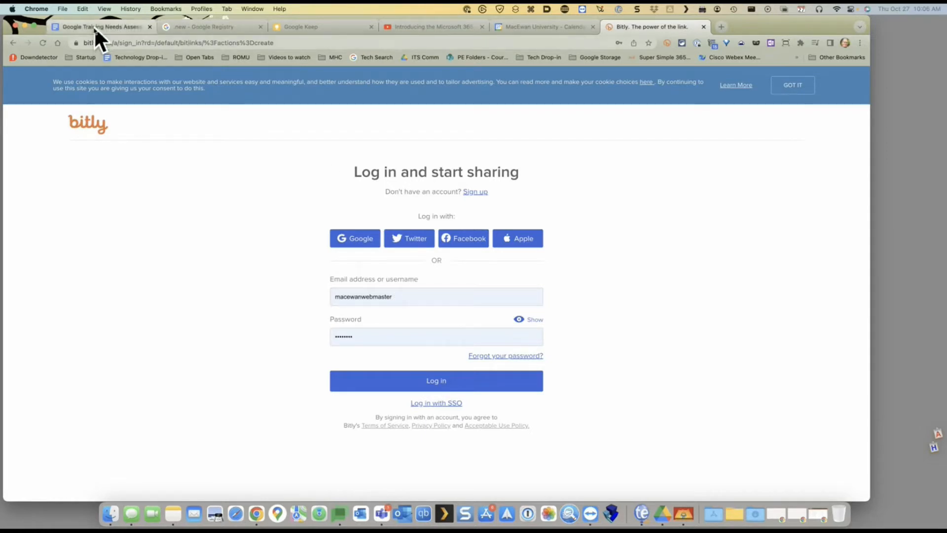
Start an instant Google Meet meeting via meet.new, then dismiss its panel and close it
left_click(213, 28)
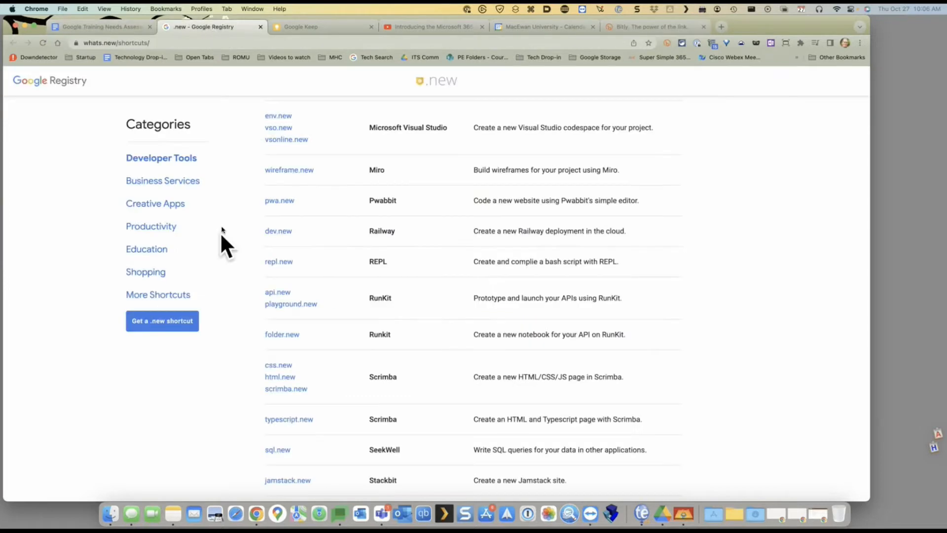
scroll(239, 296, "down", 1)
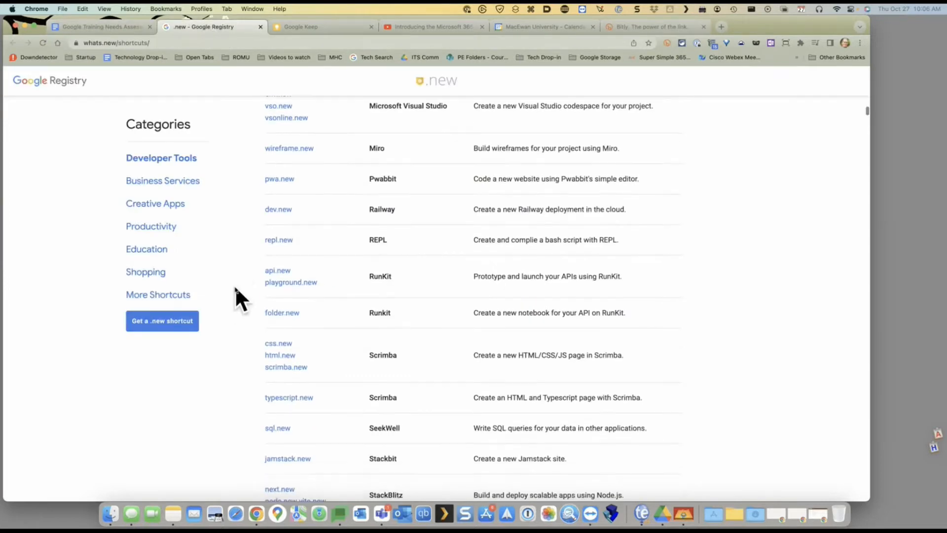
scroll(306, 295, "down", 1)
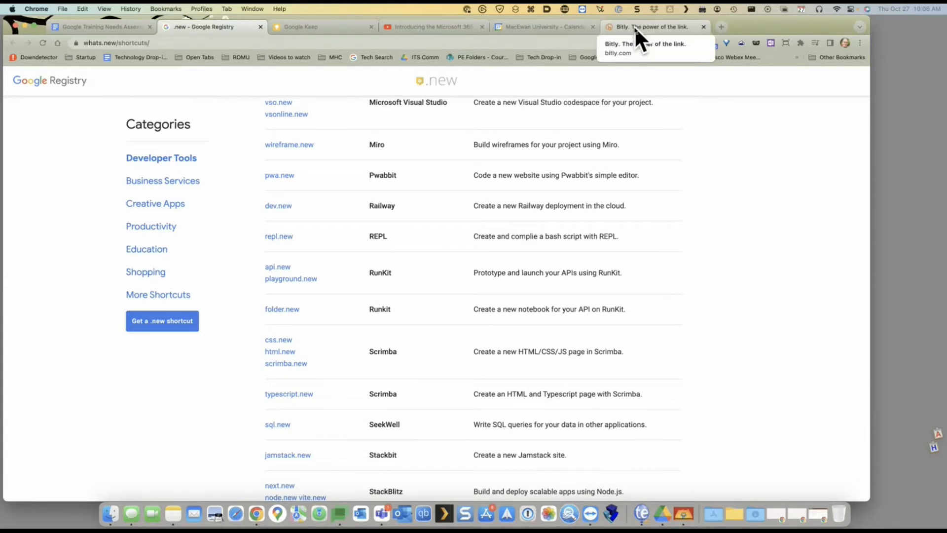
left_click(589, 43)
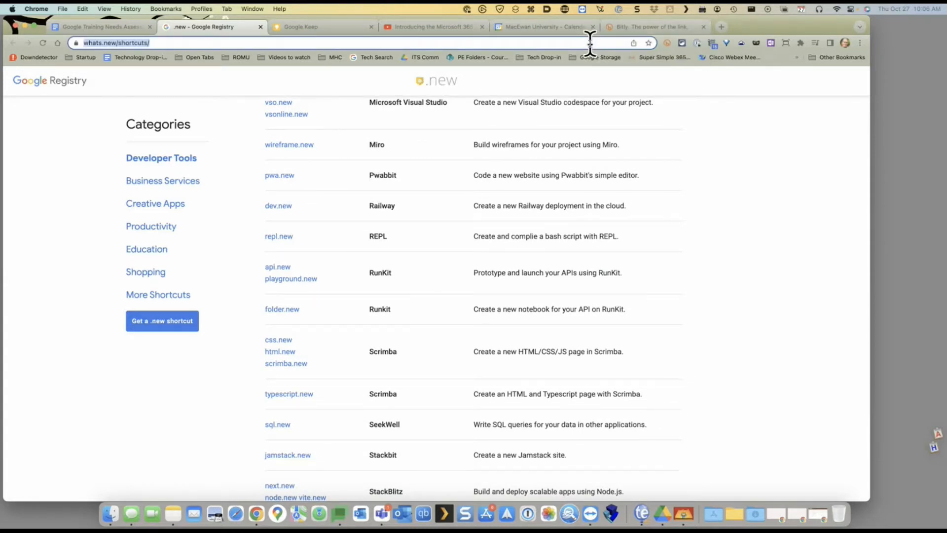
type("meet.new")
key("Return")
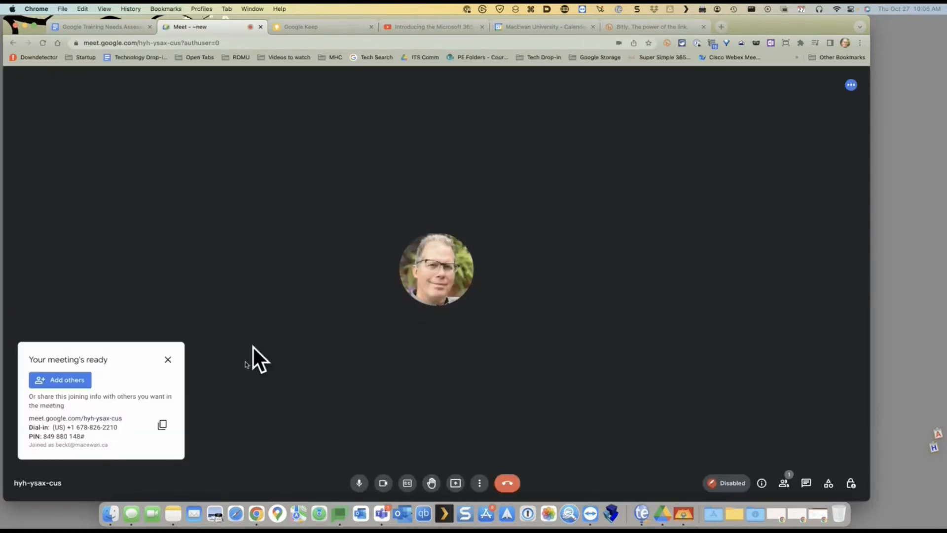
left_click(168, 359)
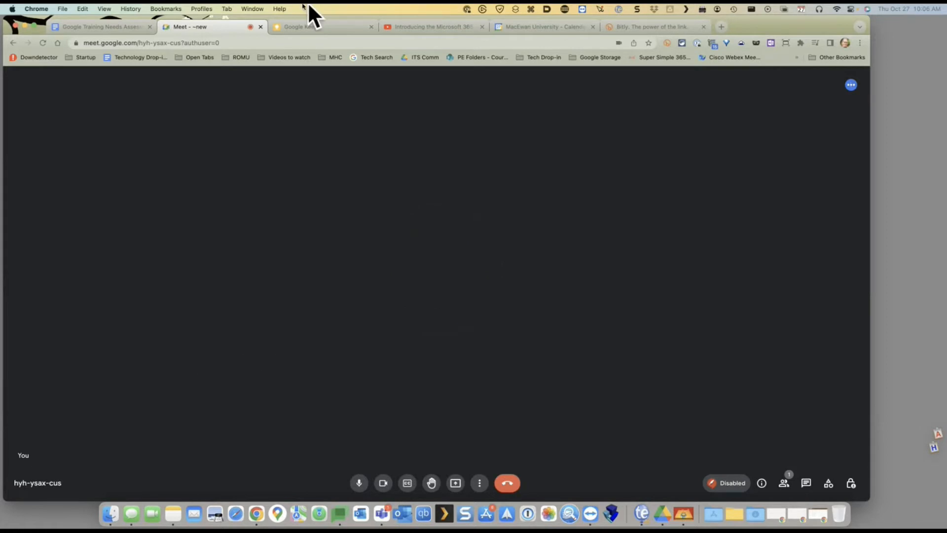
left_click(260, 27)
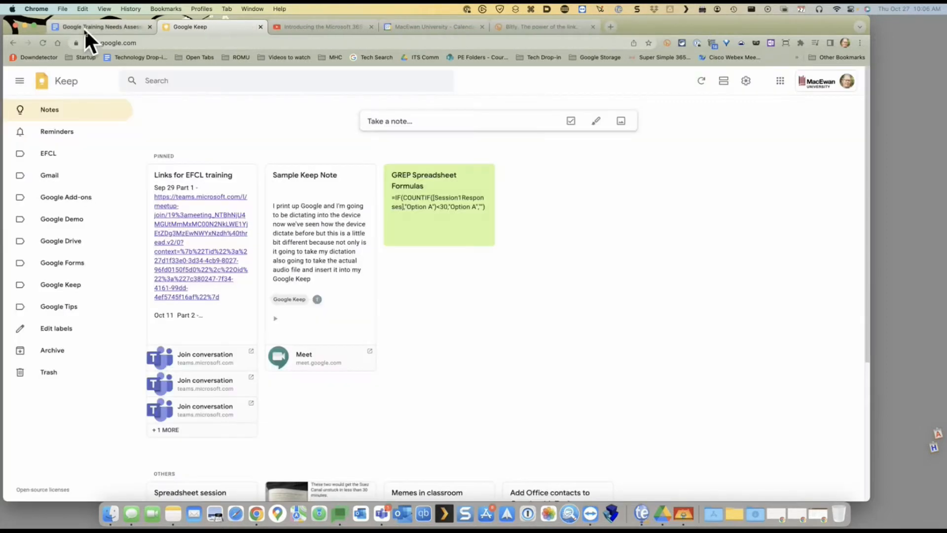
left_click(84, 27)
scroll(339, 317, "down", 2)
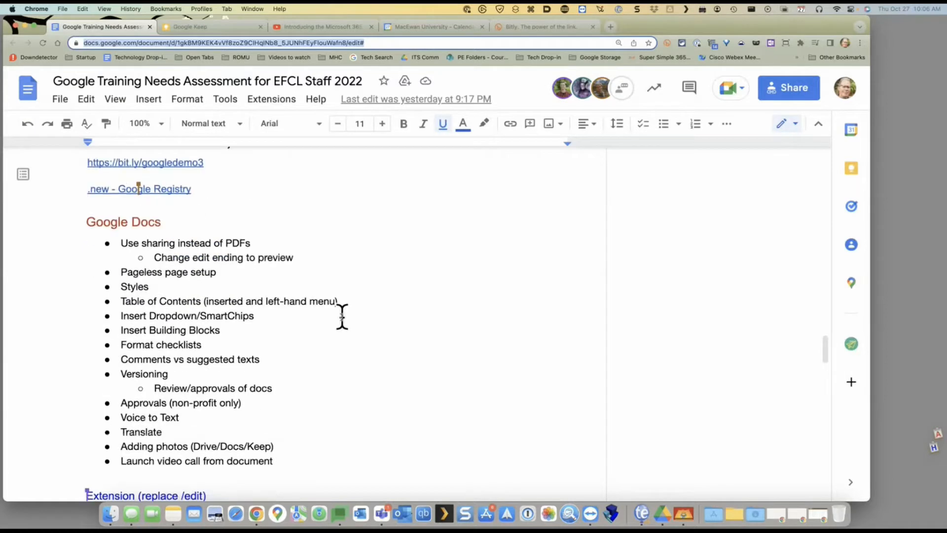
scroll(342, 317, "up", 2)
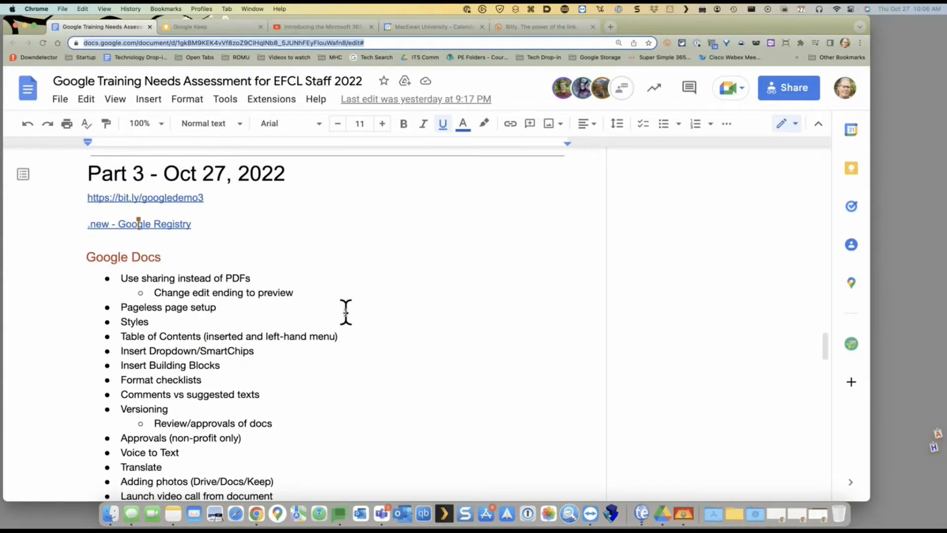
scroll(346, 312, "down", 1)
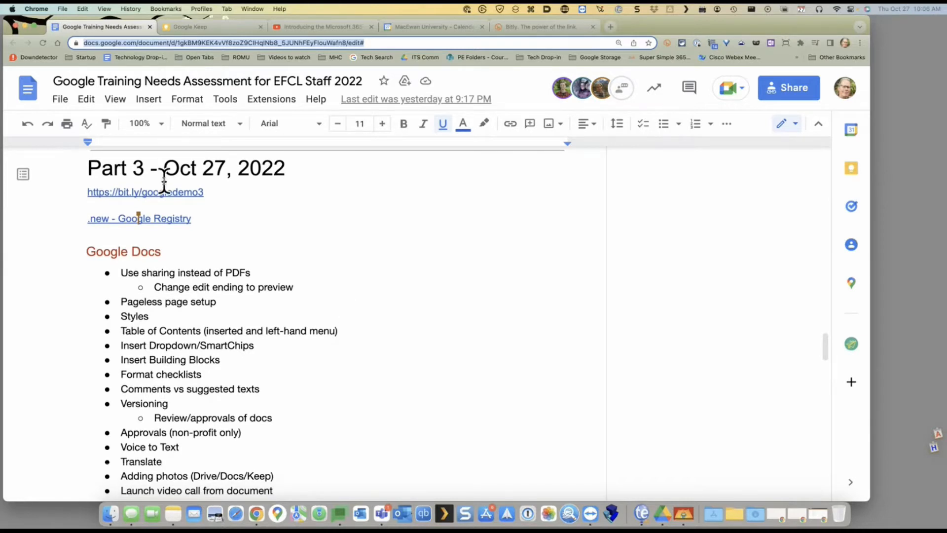
left_click_drag(232, 193, 84, 192)
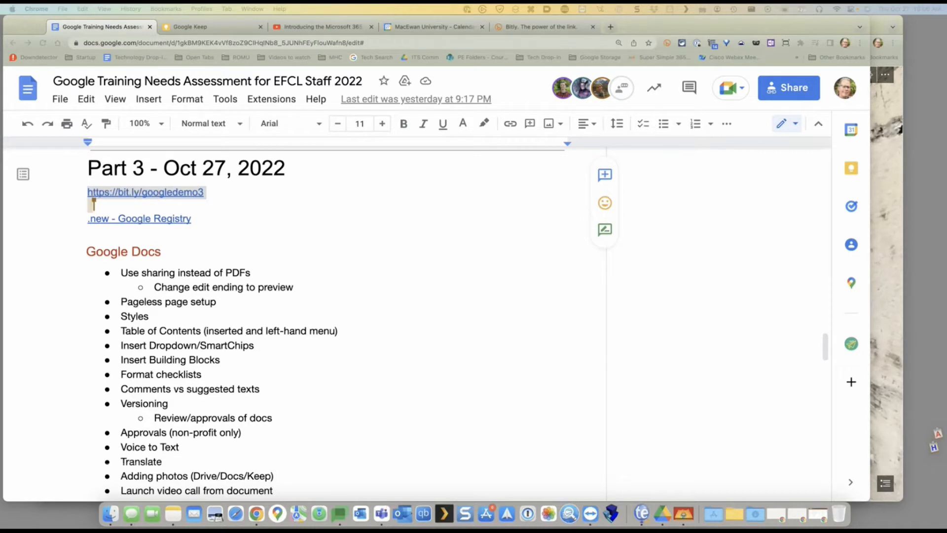
left_click(483, 225)
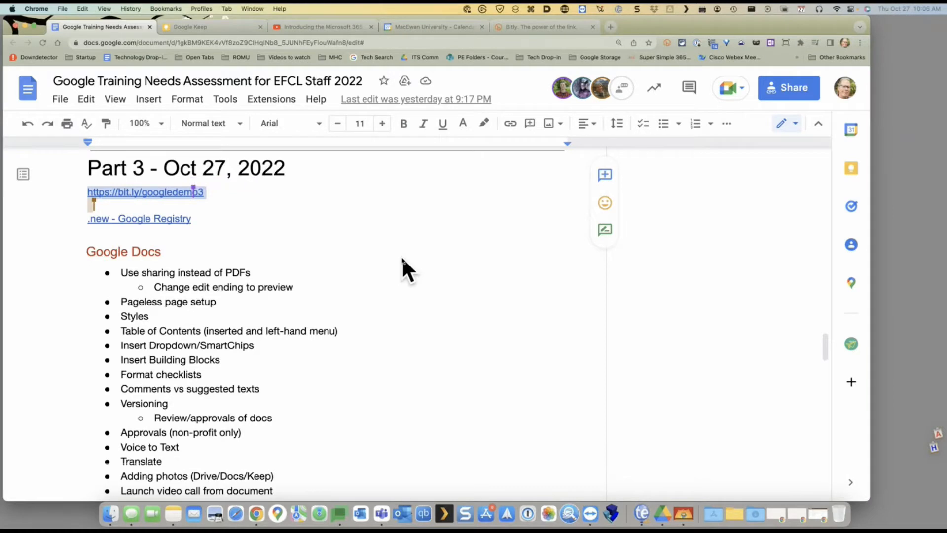
left_click(379, 252)
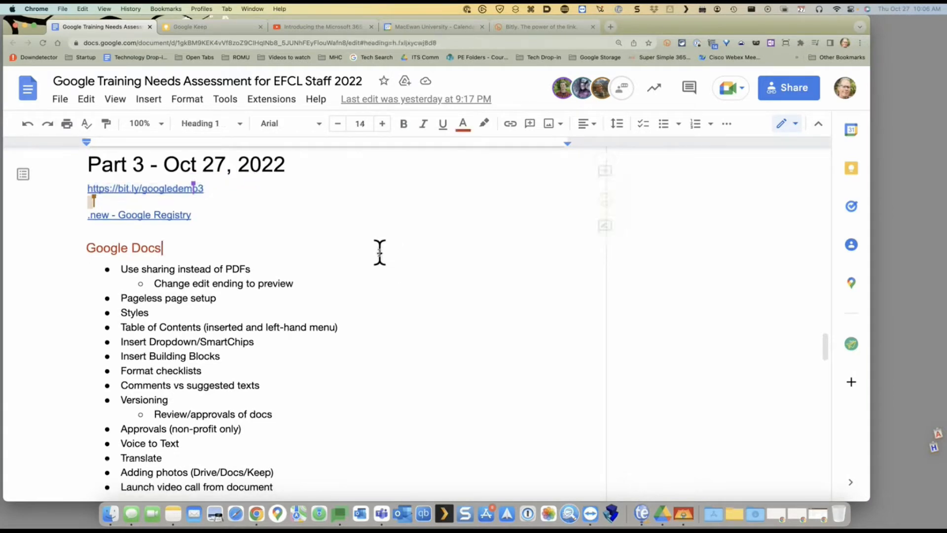
scroll(381, 250, "down", 1)
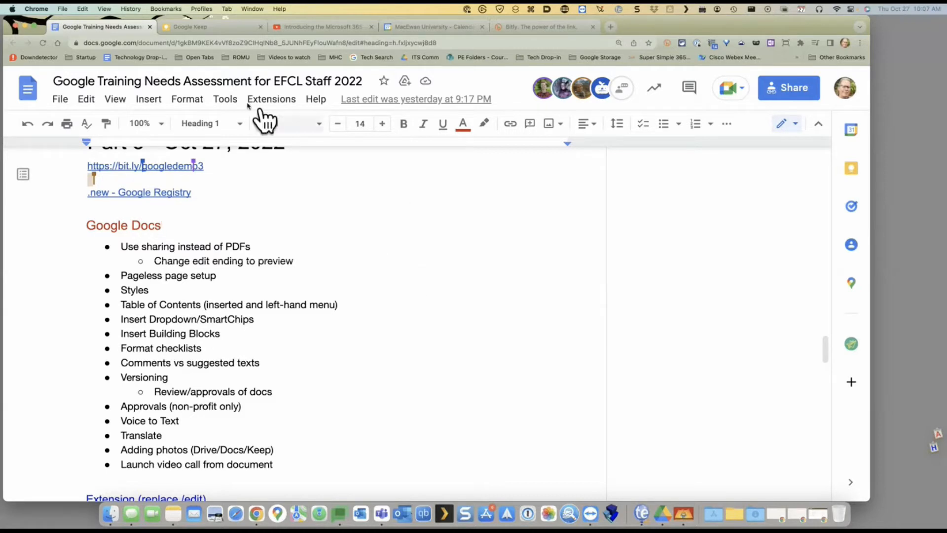
left_click(176, 167)
left_click(181, 187)
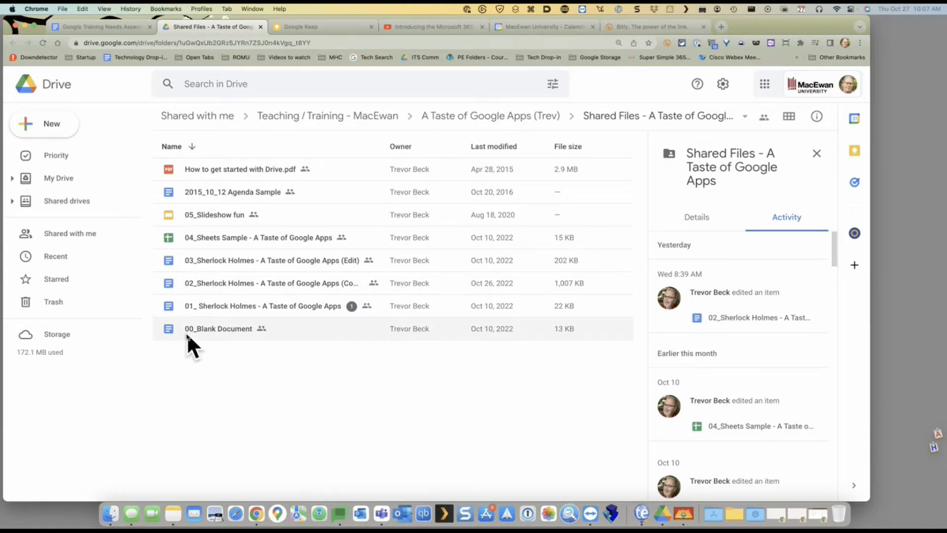
Close the activity panel, sort files by name ascending, and open 00_Blank Document
left_click(789, 118)
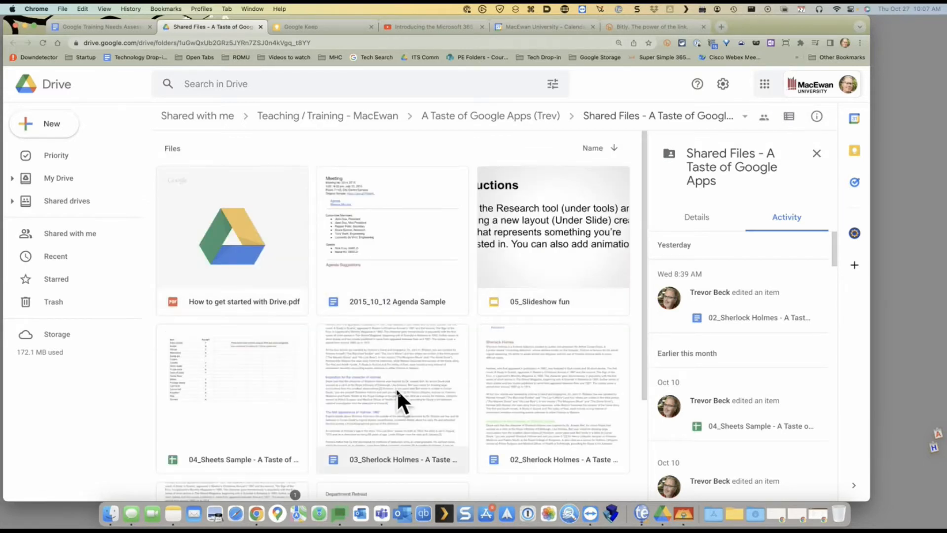
left_click(789, 118)
left_click(817, 153)
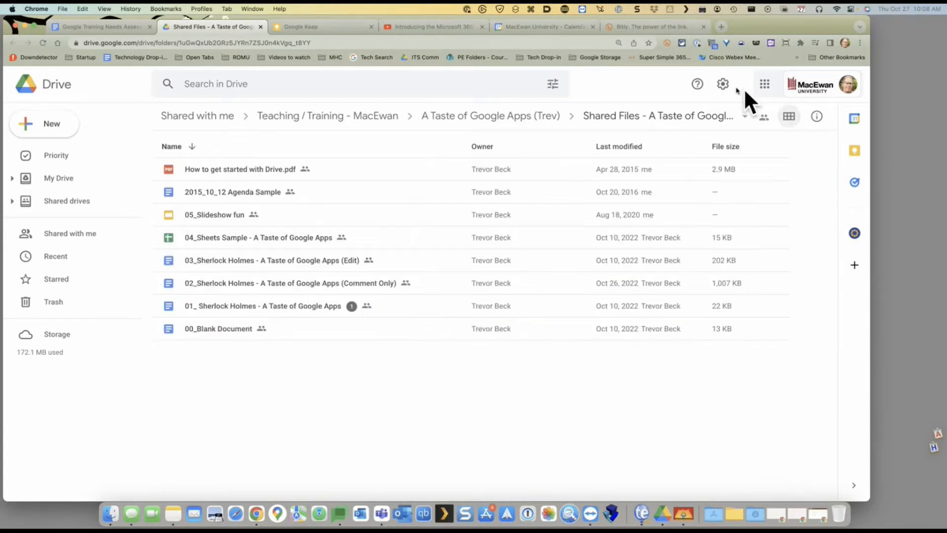
left_click(193, 147)
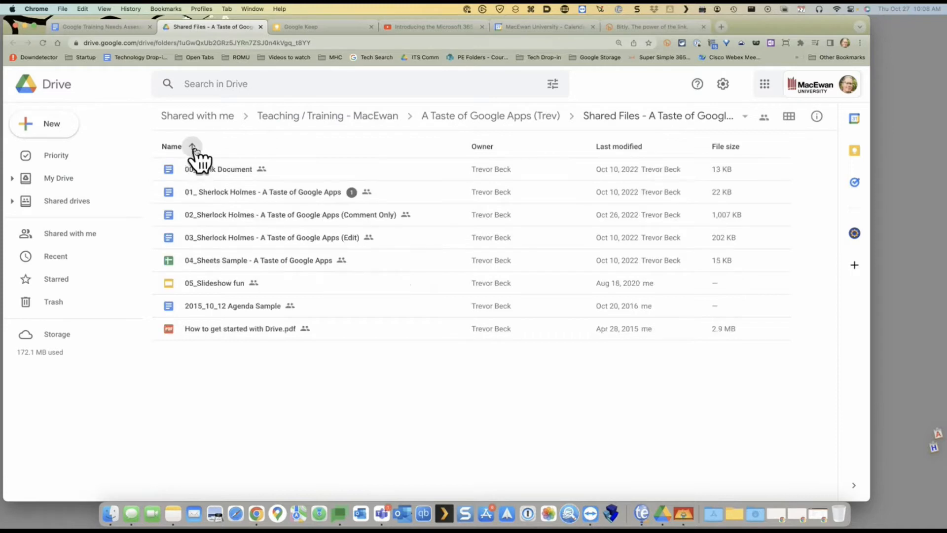
left_click(230, 168)
double_click(230, 167)
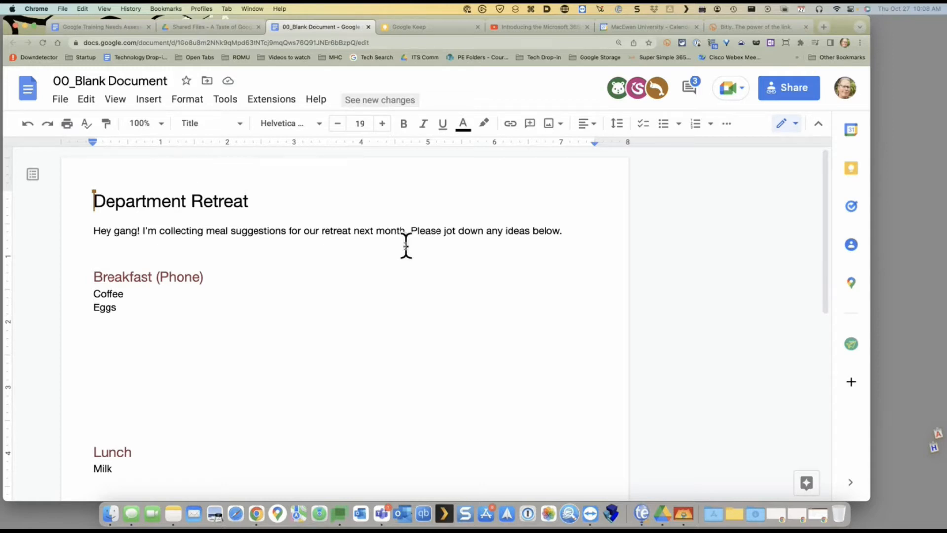
Scroll the Department Retreat doc as collaborators add Bacon, Oatmeal and new Lunch items
scroll(405, 247, "down", 1)
scroll(406, 247, "down", 3)
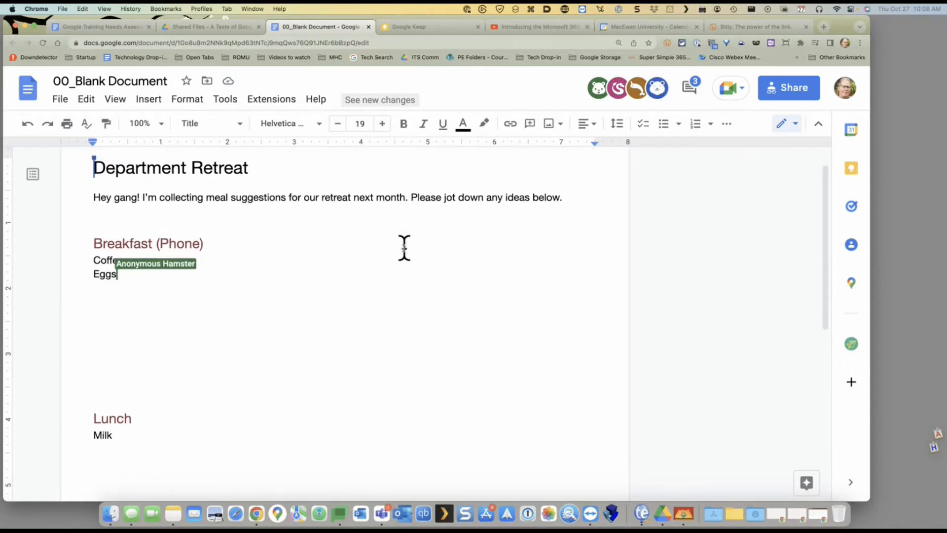
scroll(390, 276, "down", 3)
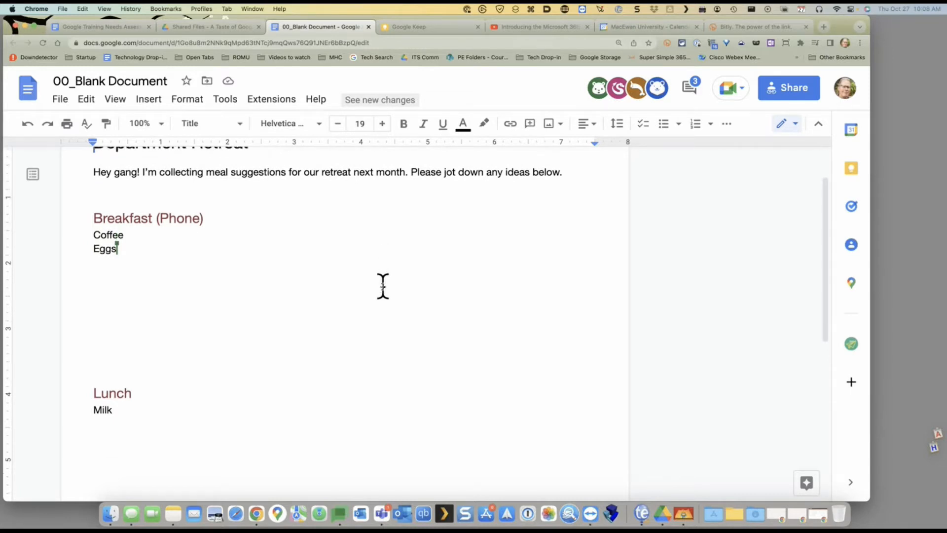
scroll(153, 335, "down", 4)
scroll(332, 279, "up", 8)
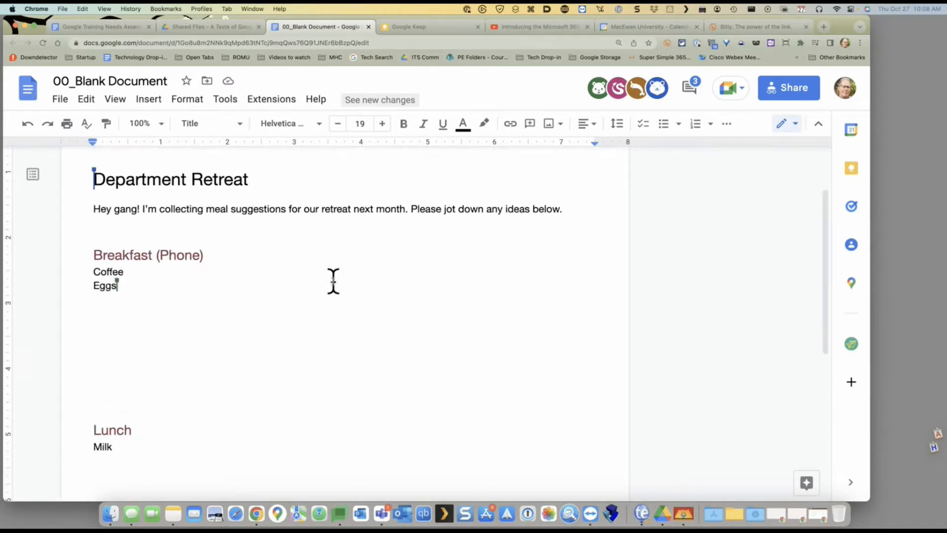
scroll(329, 291, "down", 2)
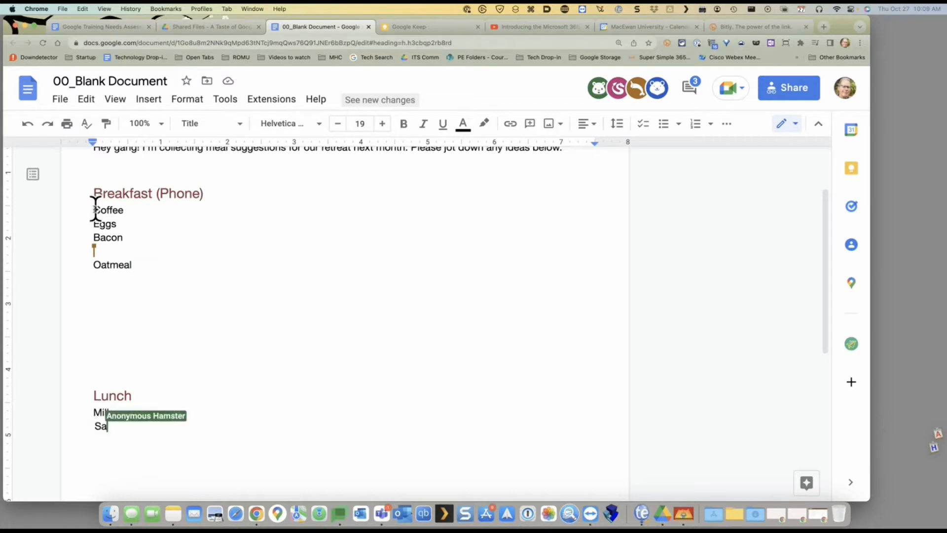
Make the Breakfast items from Coffee down a bulleted list
left_click_drag(93, 210, 145, 279)
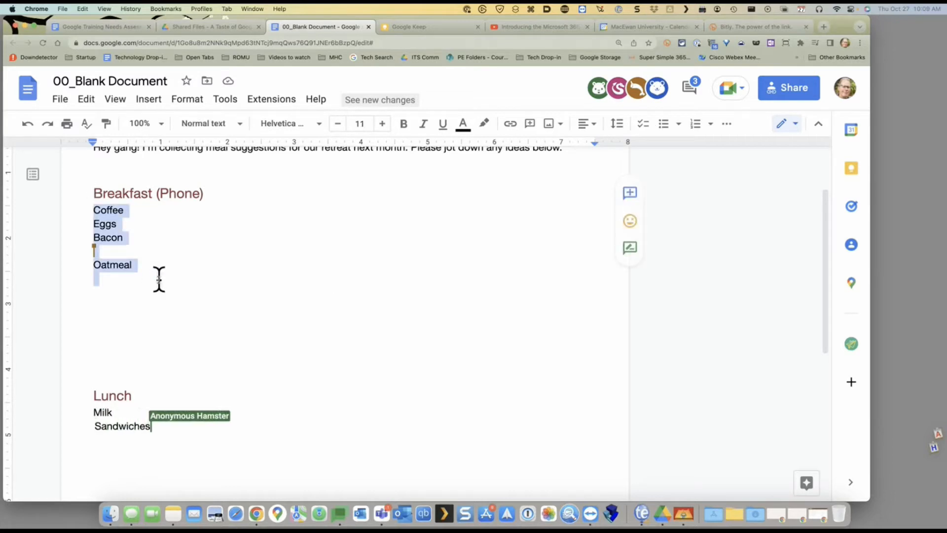
key("super+shift+7")
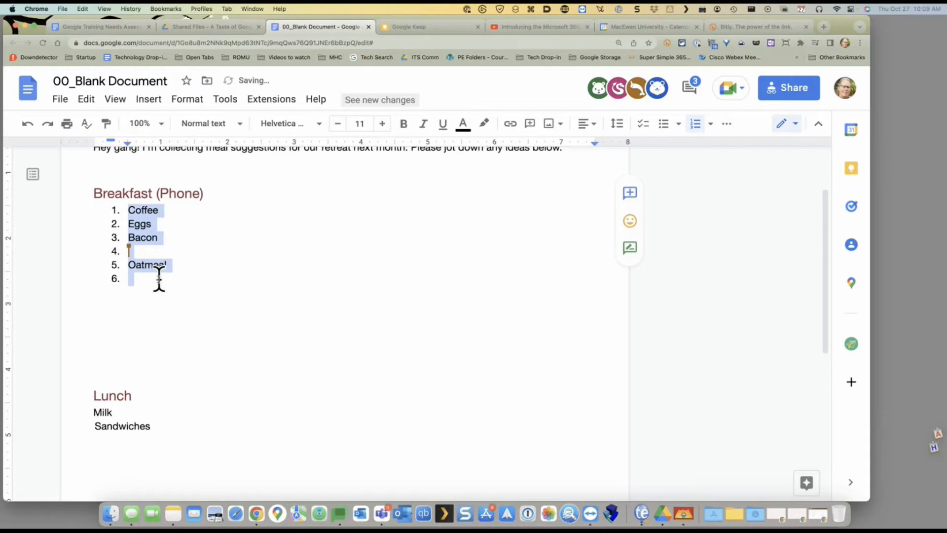
key("super+shift+8")
scroll(144, 381, "down", 1)
Make the Lunch items Milk and Sandwiches a bulleted list
left_click(97, 388)
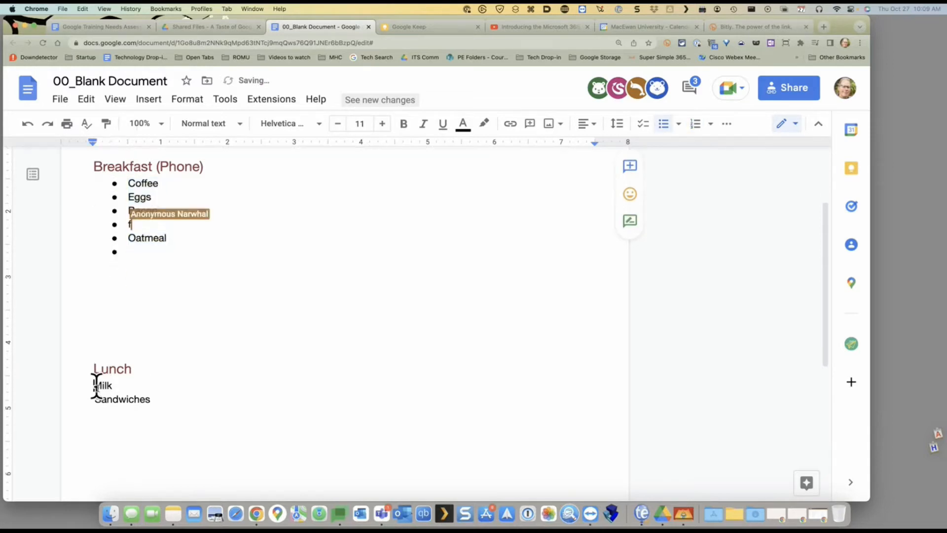
left_click_drag(96, 387, 146, 398)
key("super+shift+8")
scroll(158, 376, "down", 5)
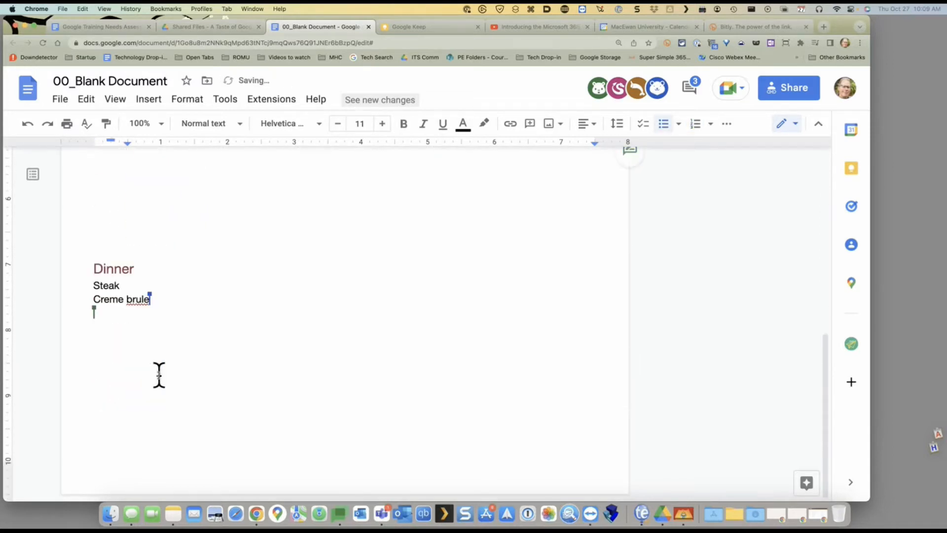
left_click_drag(85, 288, 128, 316)
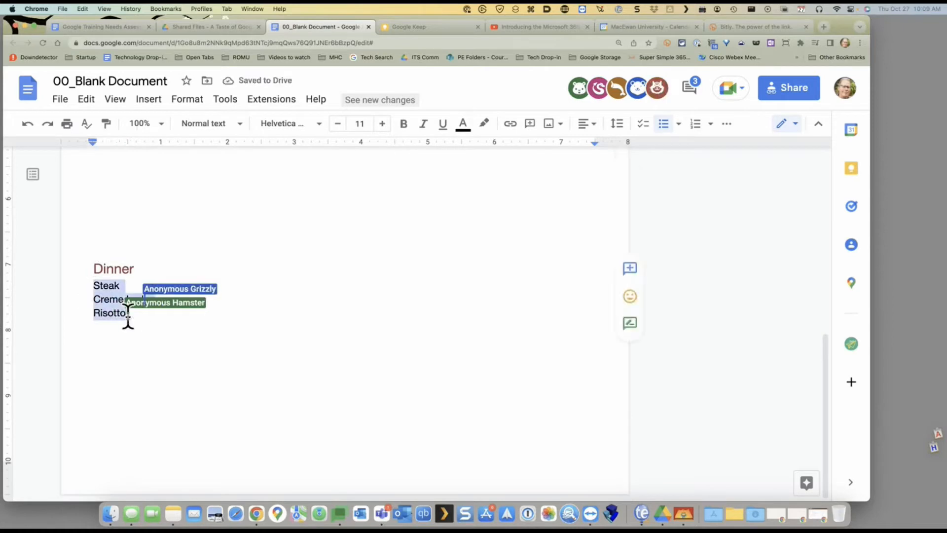
Bullet the Dinner items Steak through Risotto and put the caret on the empty bullet below Oatmeal
key("super+shift+8")
scroll(225, 262, "up", 3)
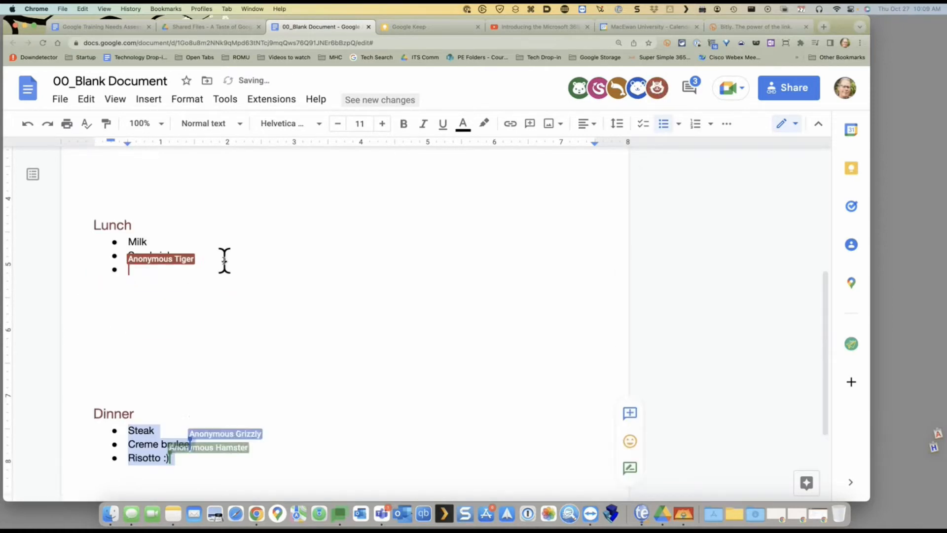
scroll(225, 261, "up", 5)
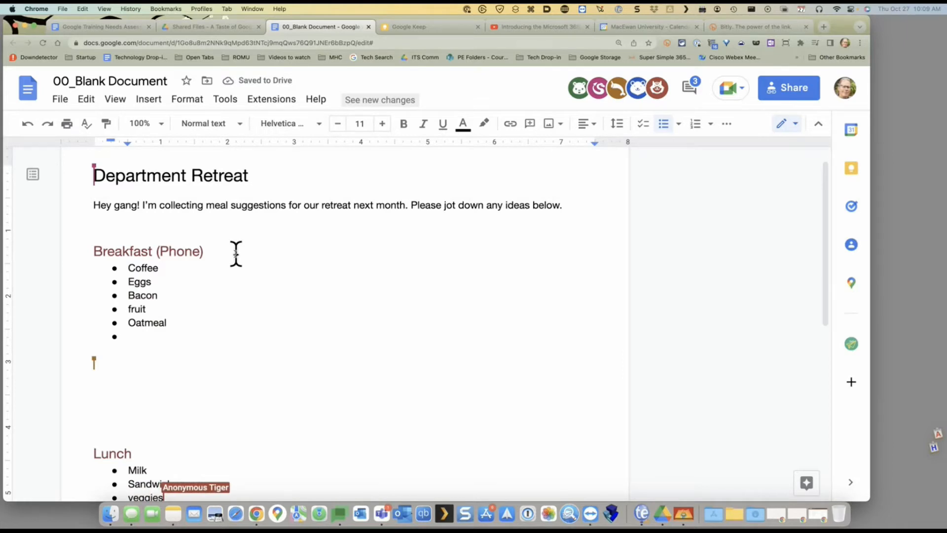
left_click(155, 338)
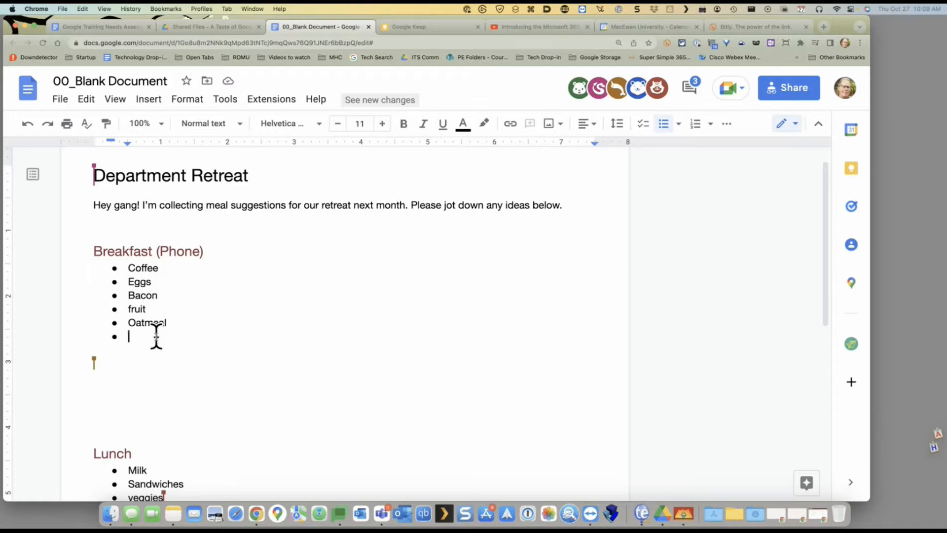
scroll(220, 332, "down", 2)
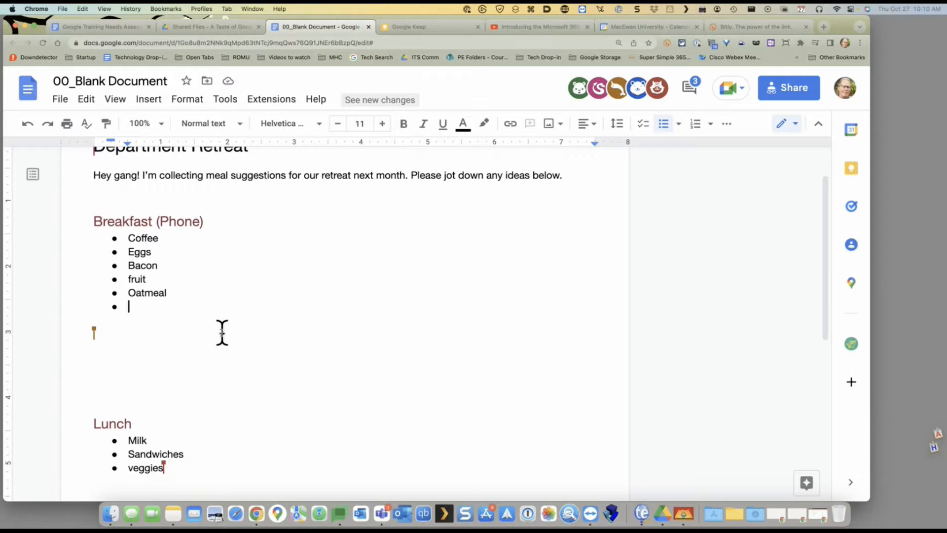
scroll(211, 316, "down", 1)
scroll(211, 316, "down", 1)
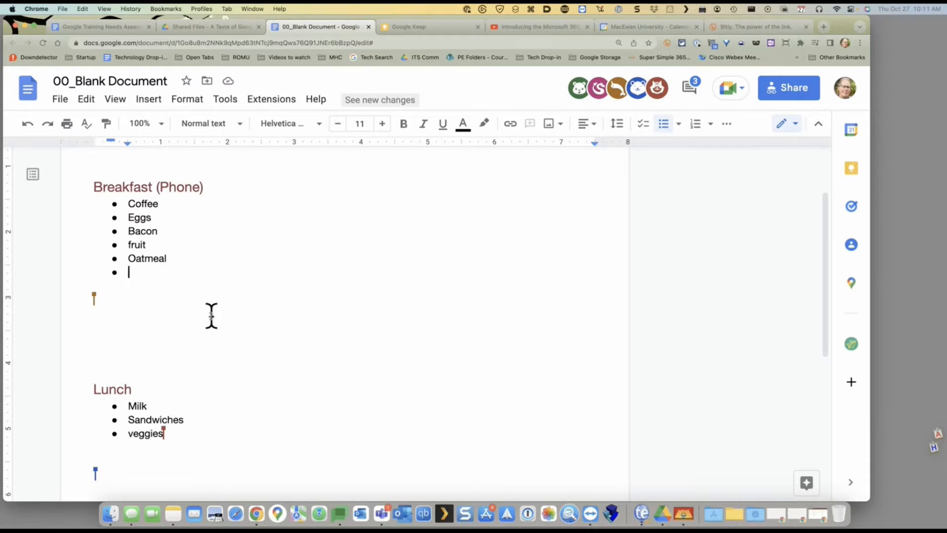
scroll(212, 322, "down", 5)
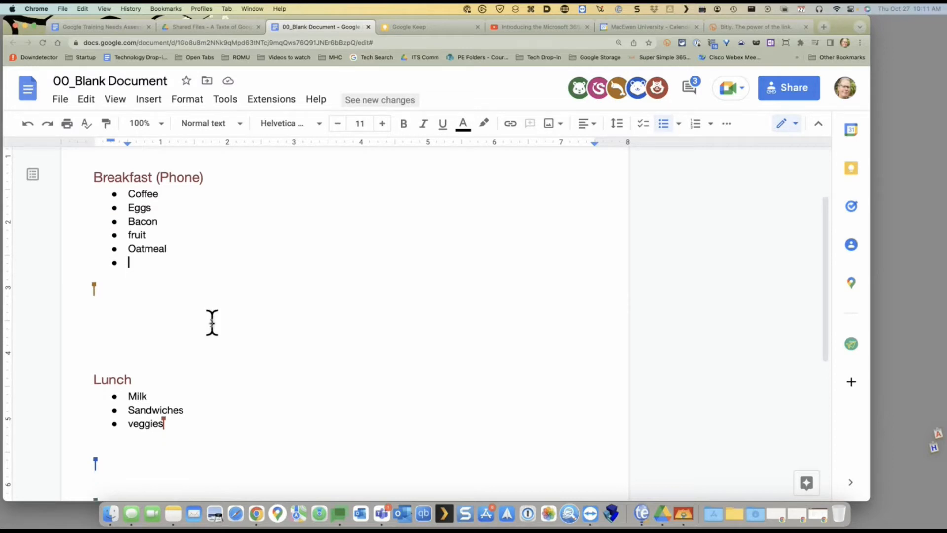
scroll(212, 322, "down", 1)
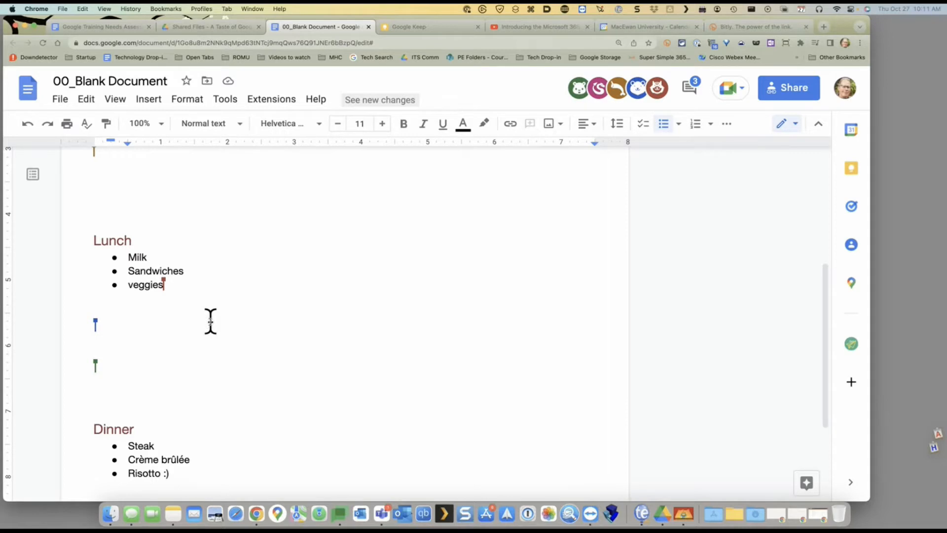
scroll(210, 322, "up", 7)
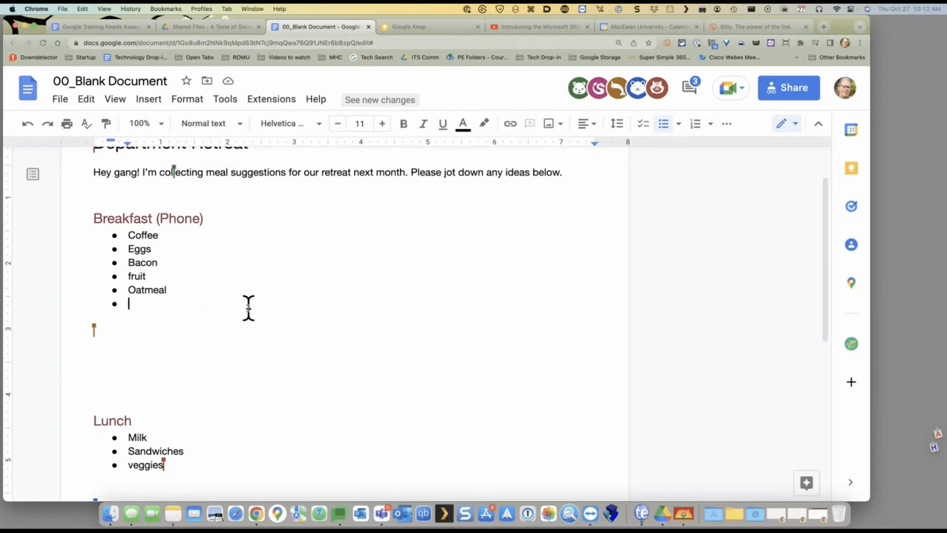
scroll(248, 308, "down", 1)
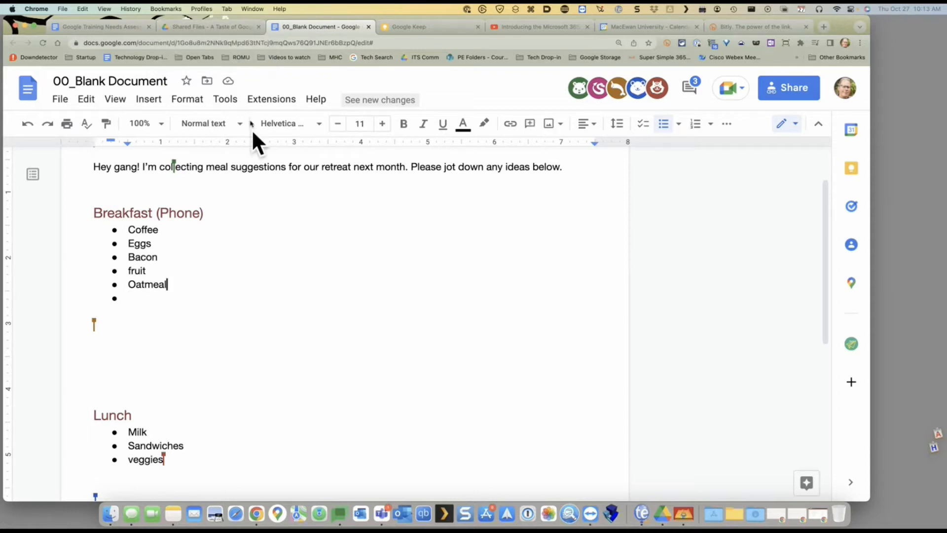
Open '01_ Sherlock Holmes - A Taste of Google Apps' from the Shared Files folder
left_click(219, 28)
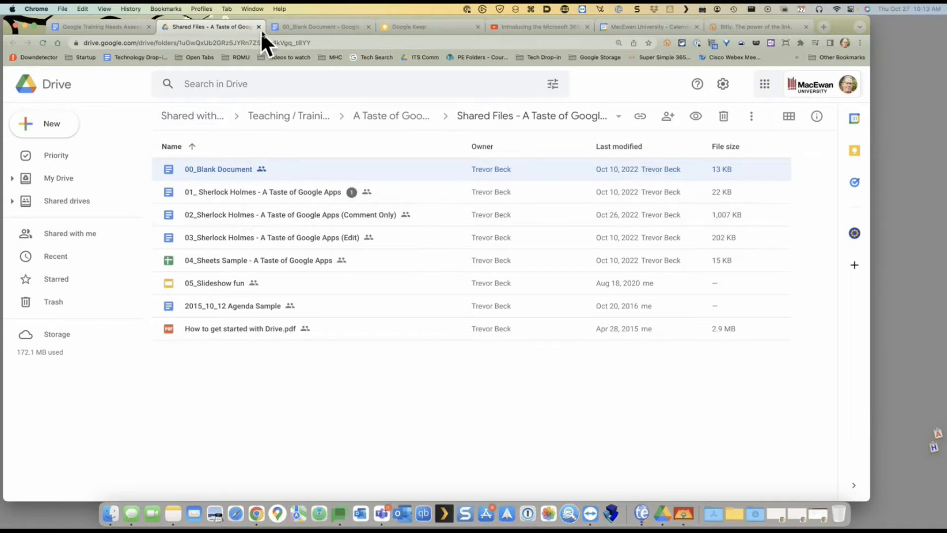
double_click(241, 192)
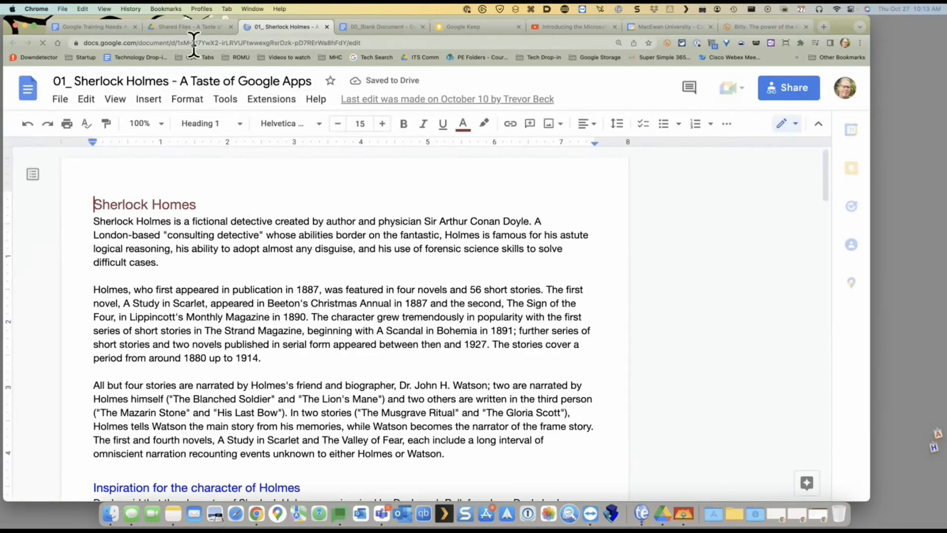
left_click(90, 26)
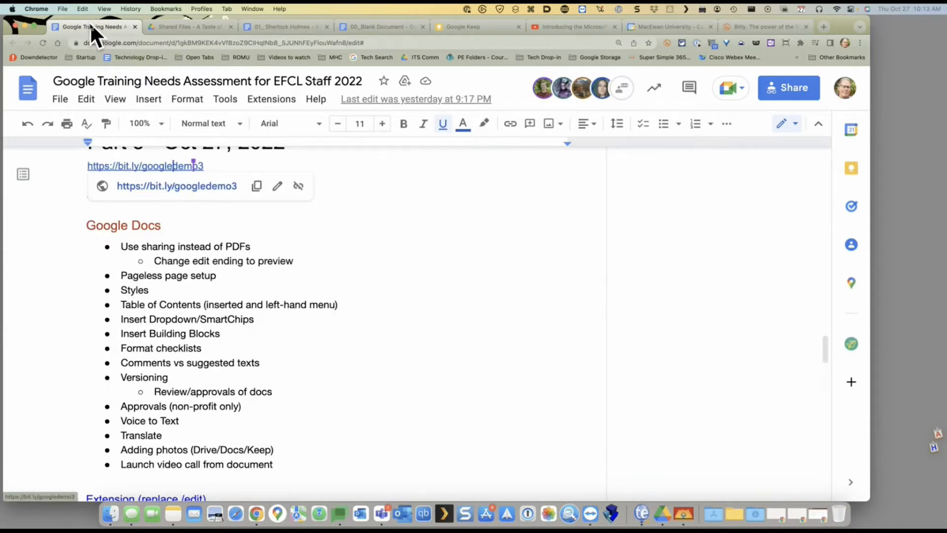
left_click(274, 28)
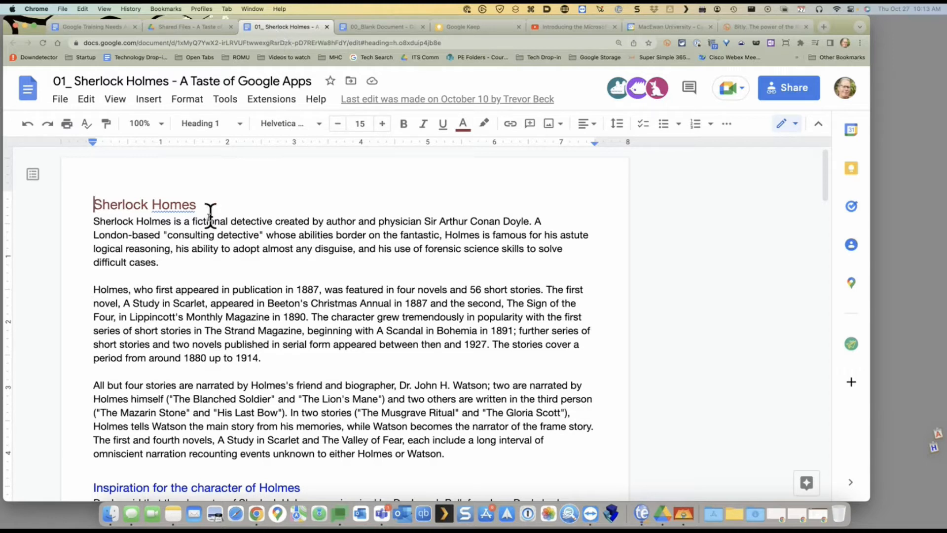
Insert the missing 'l' so the heading 'Homes' reads 'Holmes'
left_click(170, 205)
type("l")
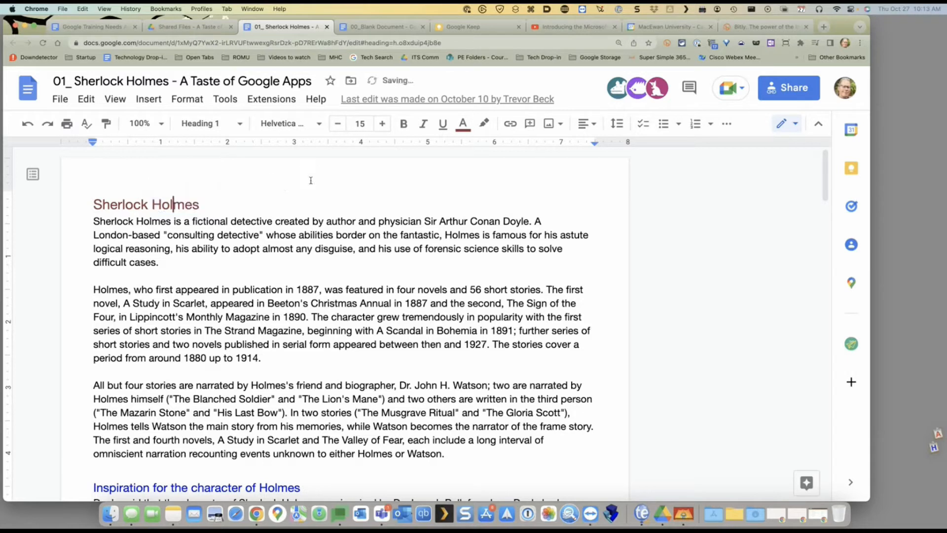
left_click(364, 302)
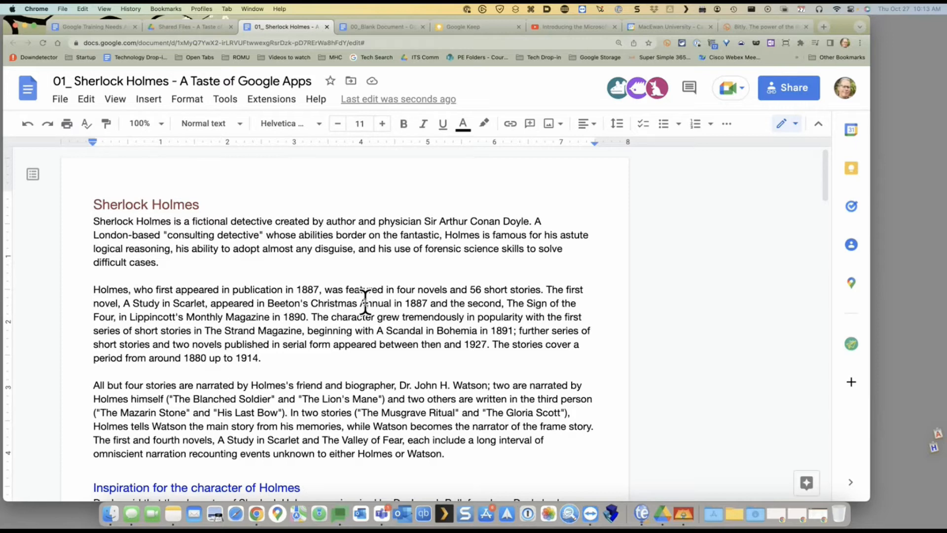
scroll(366, 298, "down", 1)
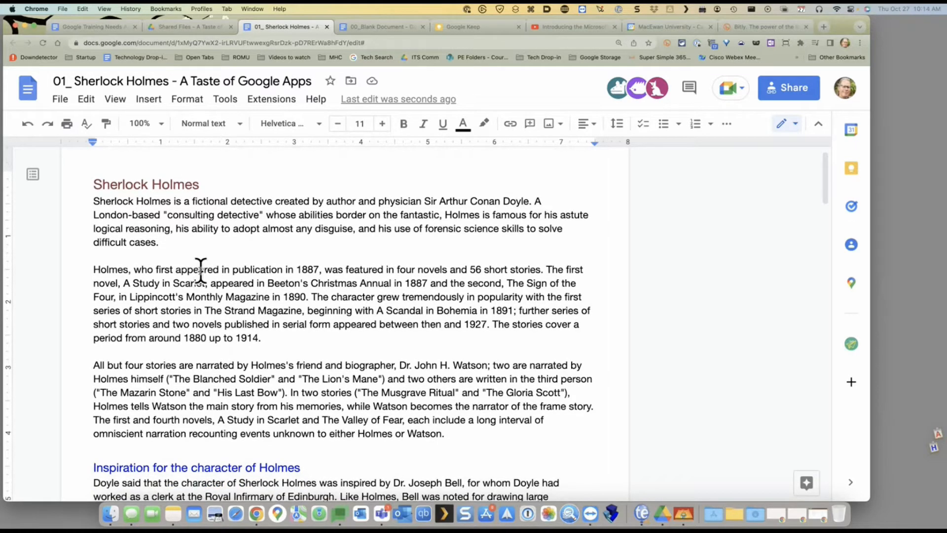
left_click_drag(200, 270, 259, 281)
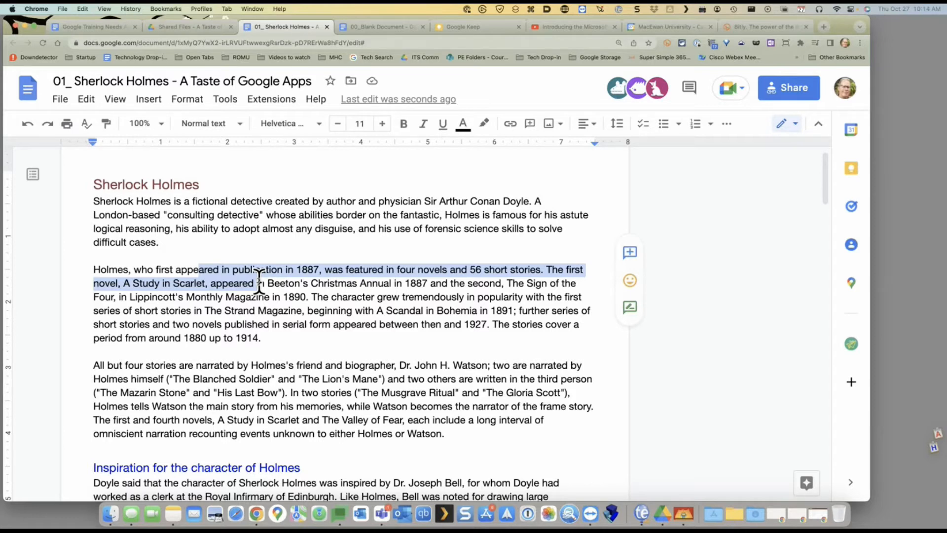
left_click(283, 43)
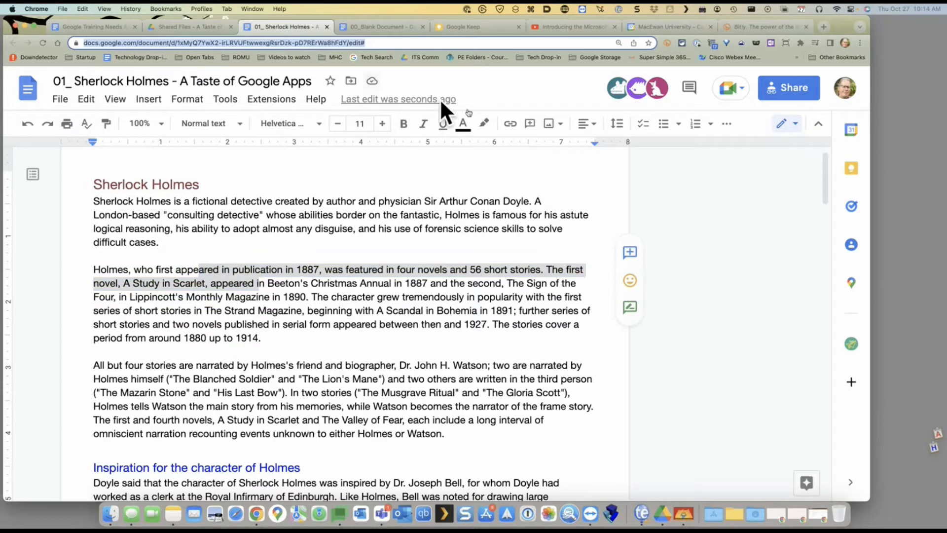
left_click(485, 208)
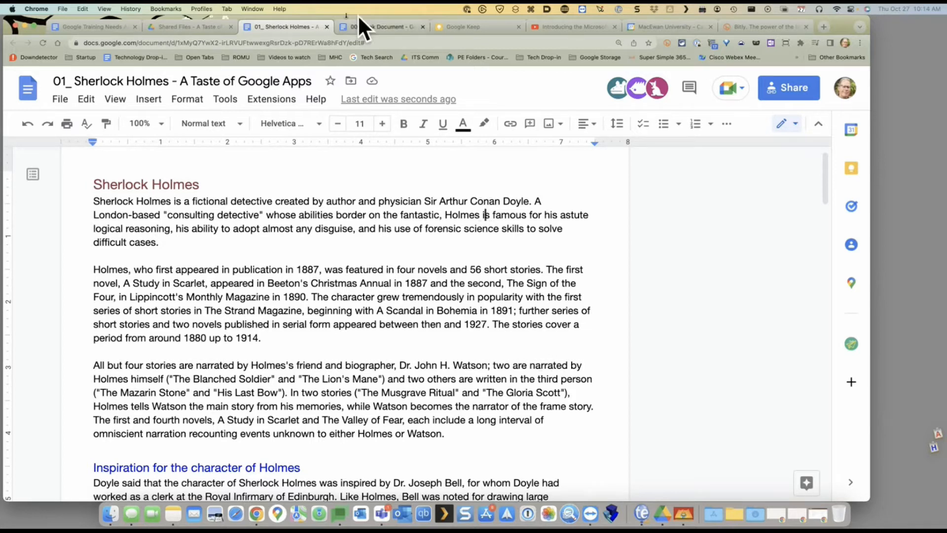
Open a second browser window under another account's profile and bring its Drive shared-files listing forward
left_click(208, 3)
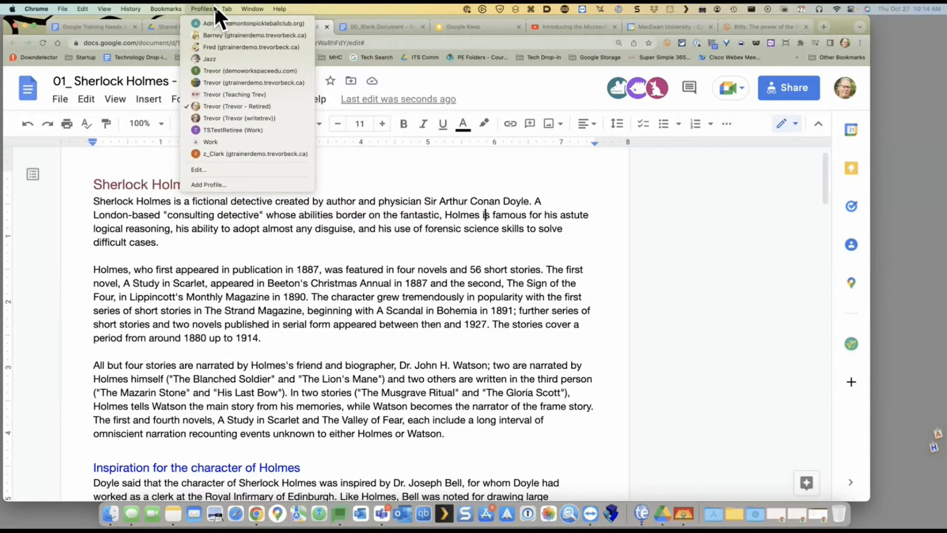
left_click(200, 59)
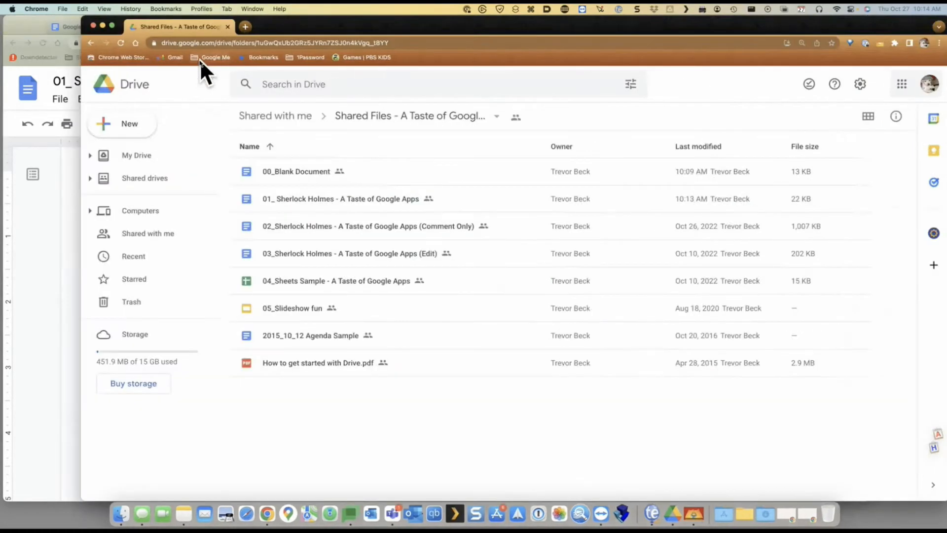
left_click(73, 213)
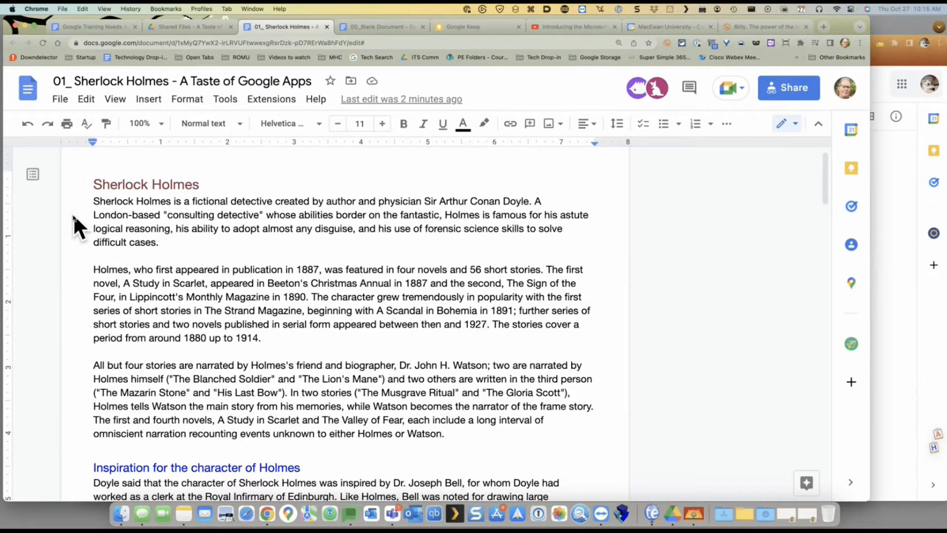
left_click(907, 327)
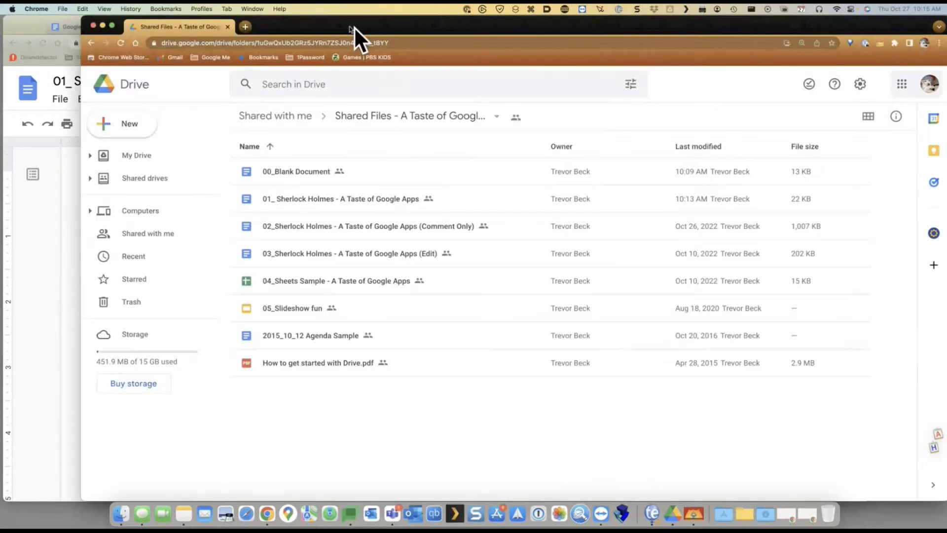
Open '01_ Sherlock Holmes - A Taste of Google Apps' from Drive and look over its opening text
double_click(292, 199)
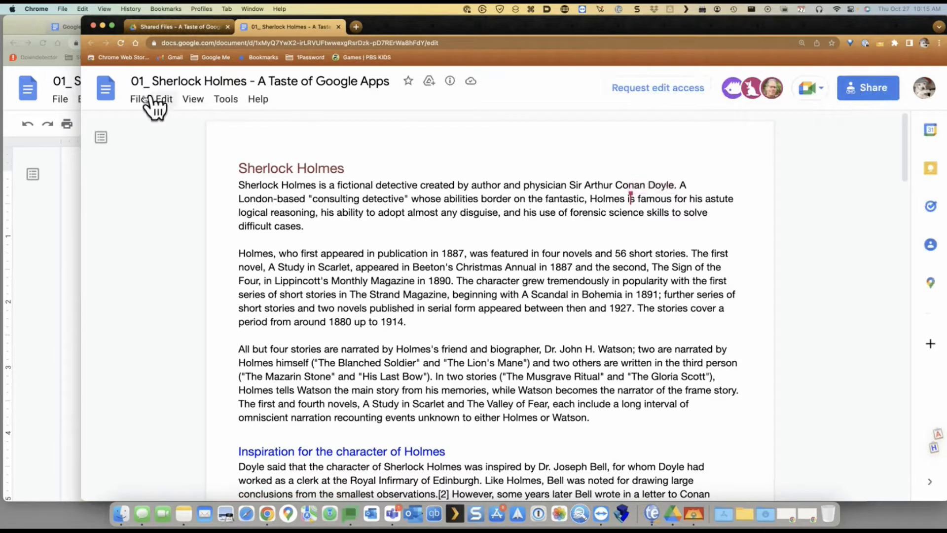
left_click_drag(330, 168, 445, 223)
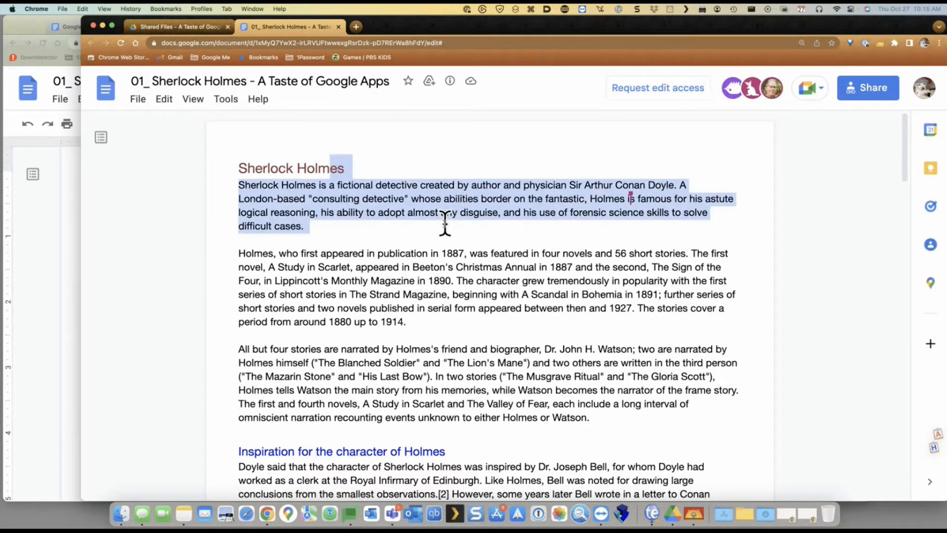
left_click(445, 223)
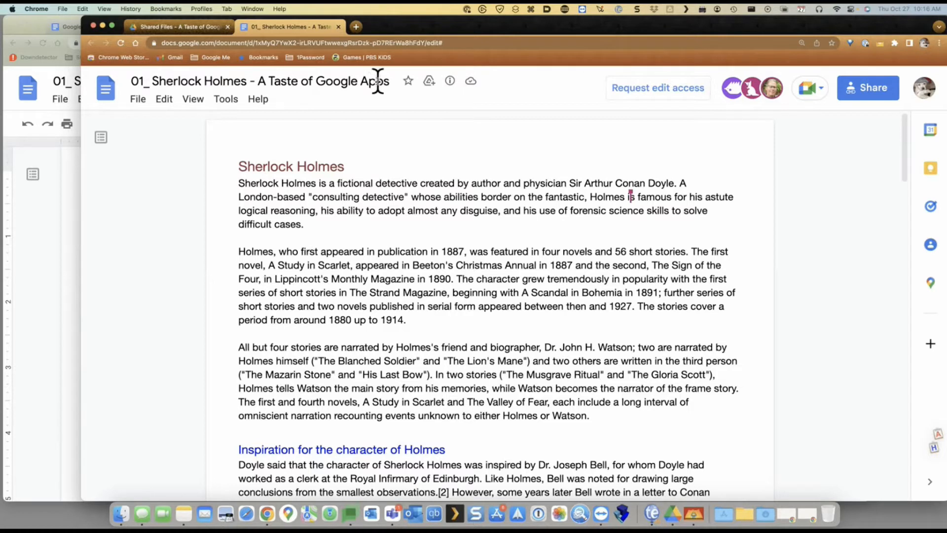
scroll(416, 212, "up", 1)
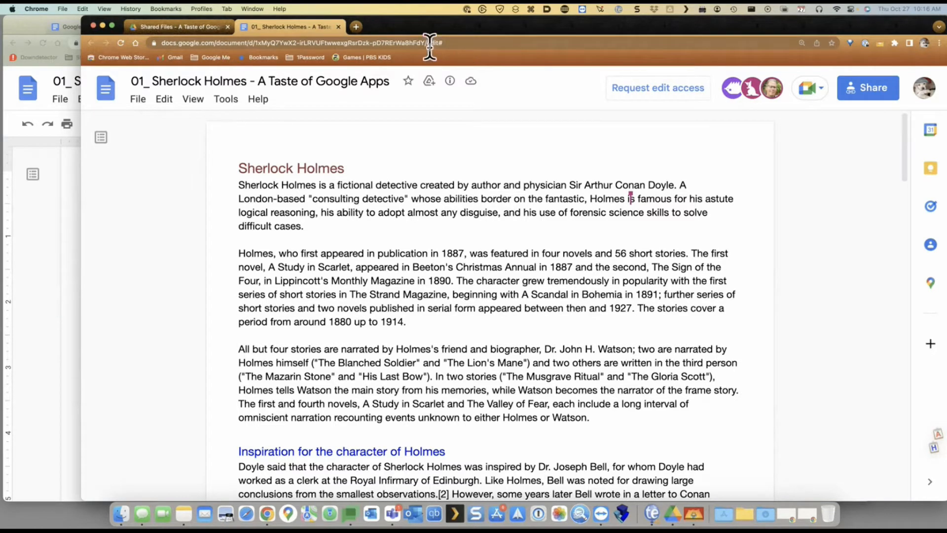
Replace the 'edit' ending of the document's web address with 'preview' to load the preview page
left_click_drag(429, 44, 682, 45)
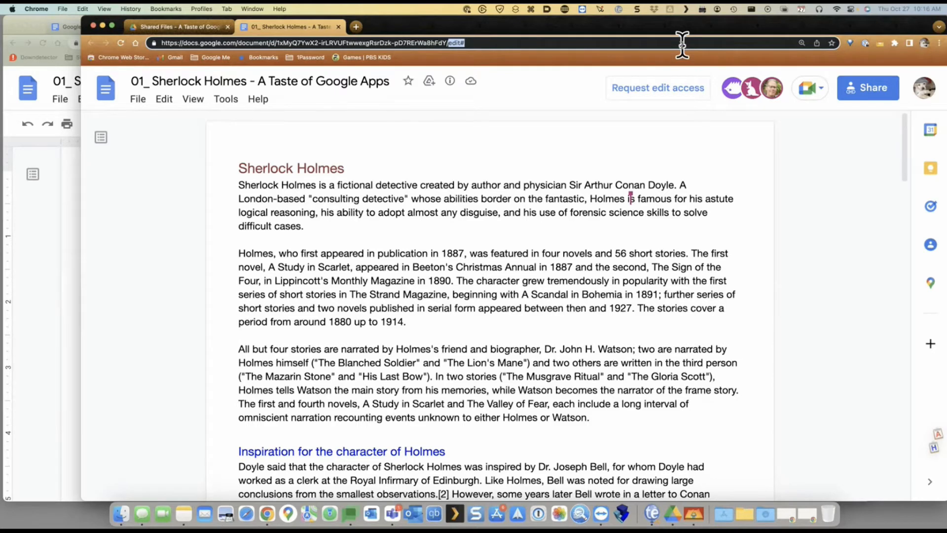
type("previw")
key("BackSpace")
type("ew")
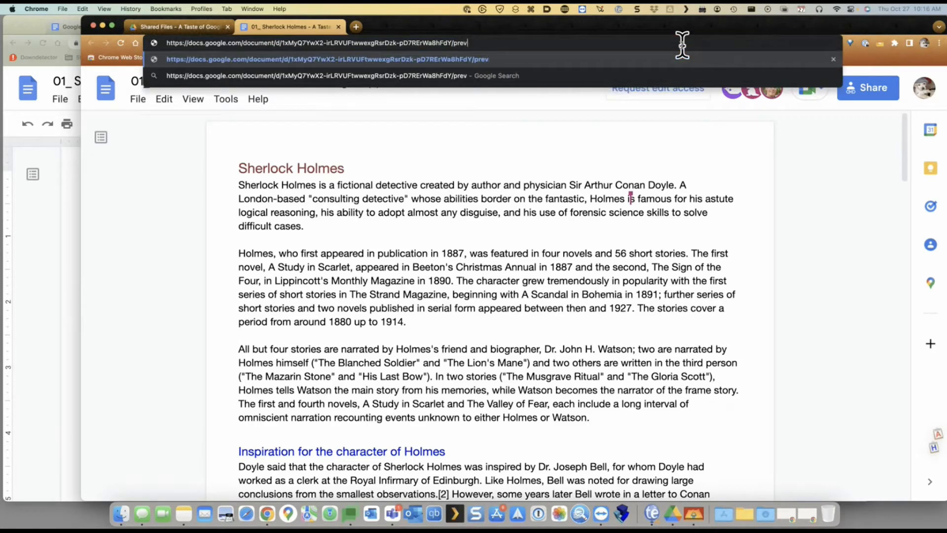
key("Return")
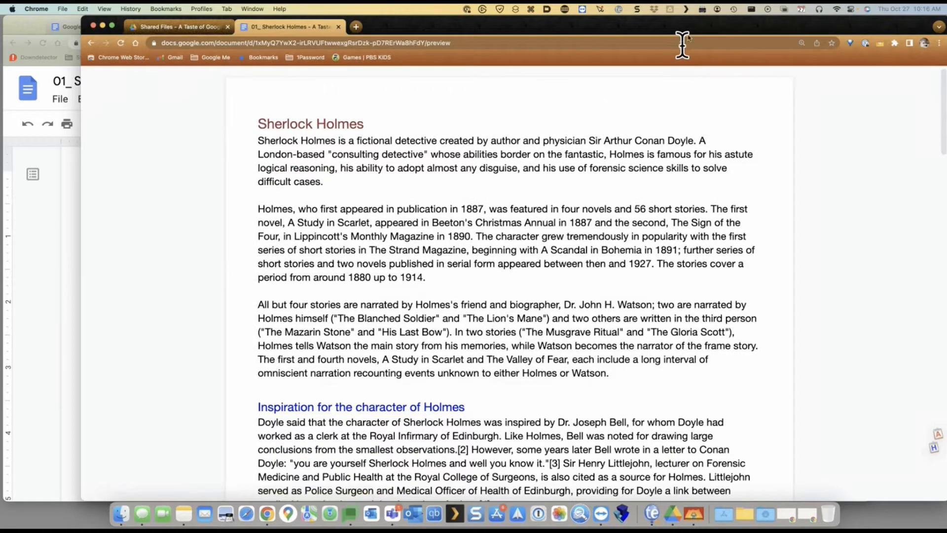
Scroll through the preview page, then bring the editable copy back to the front
scroll(522, 259, "down", 20)
scroll(522, 256, "up", 12)
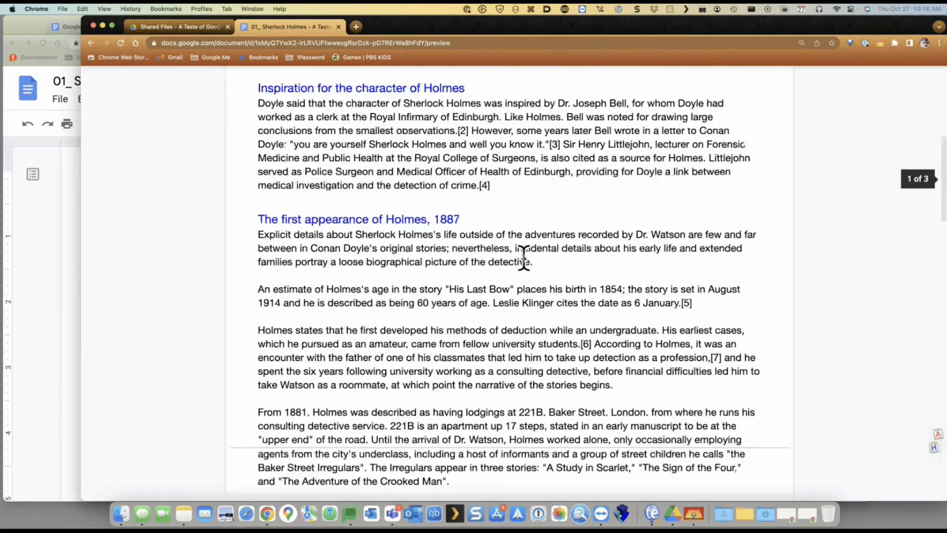
scroll(524, 257, "up", 4)
scroll(524, 257, "down", 20)
scroll(524, 258, "up", 6)
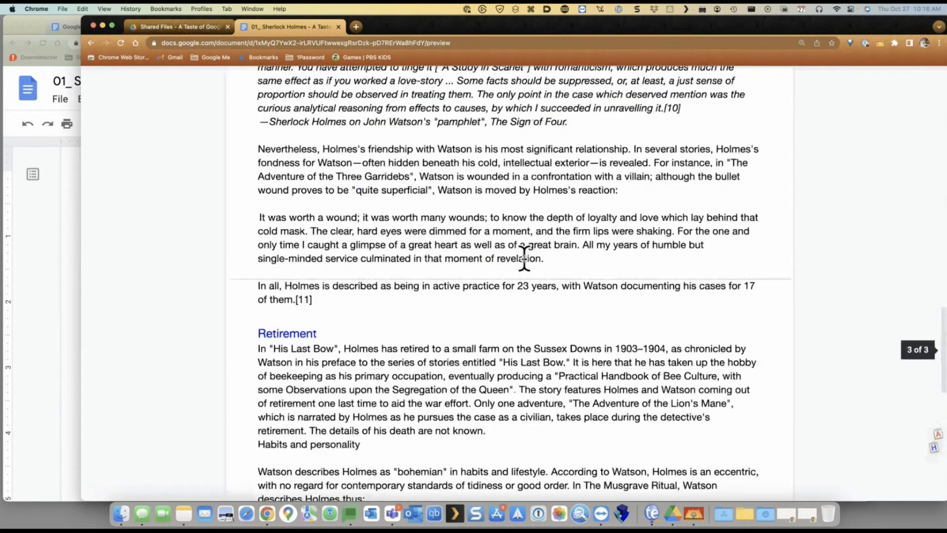
scroll(523, 258, "up", 15)
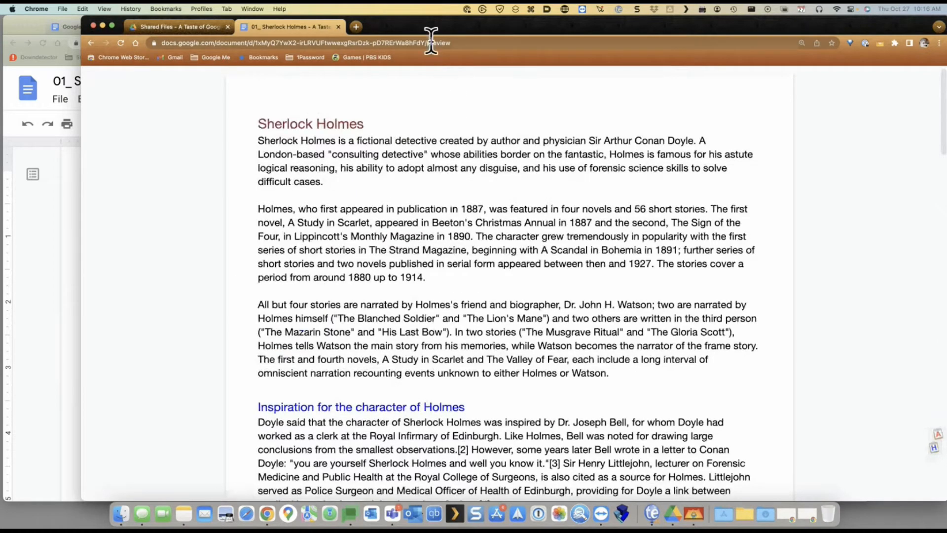
left_click(54, 222)
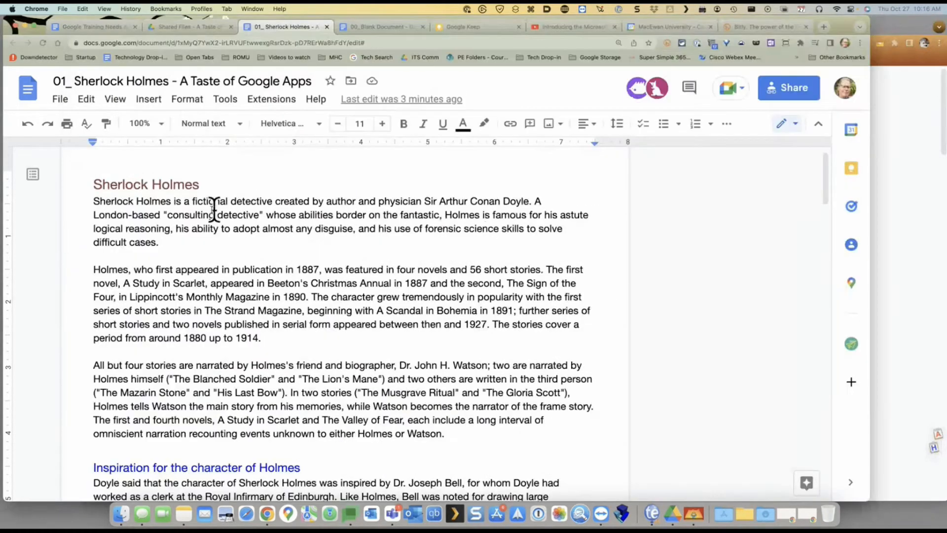
Add '...' after the Sherlock Holmes heading and reload the preview to show 'Sherlock Holmes…'
left_click(201, 182)
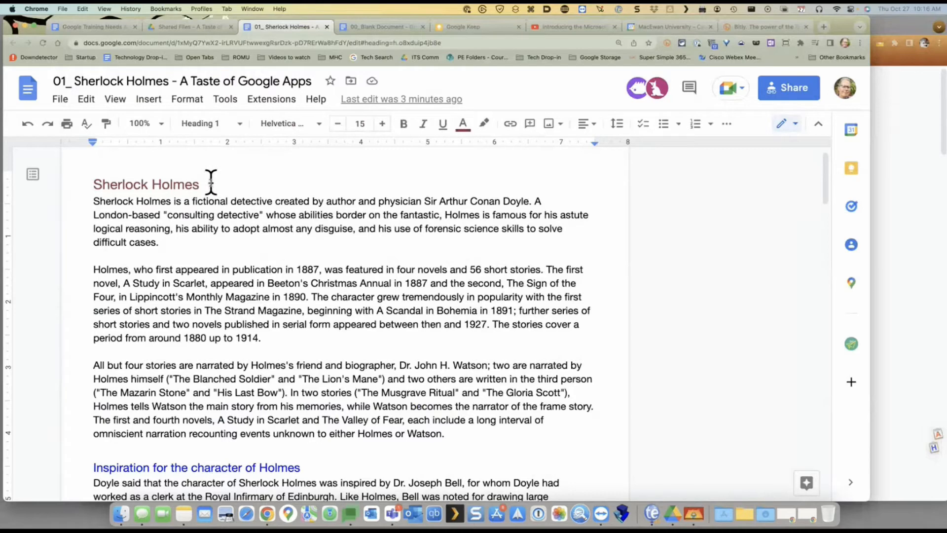
type("...")
left_click(889, 142)
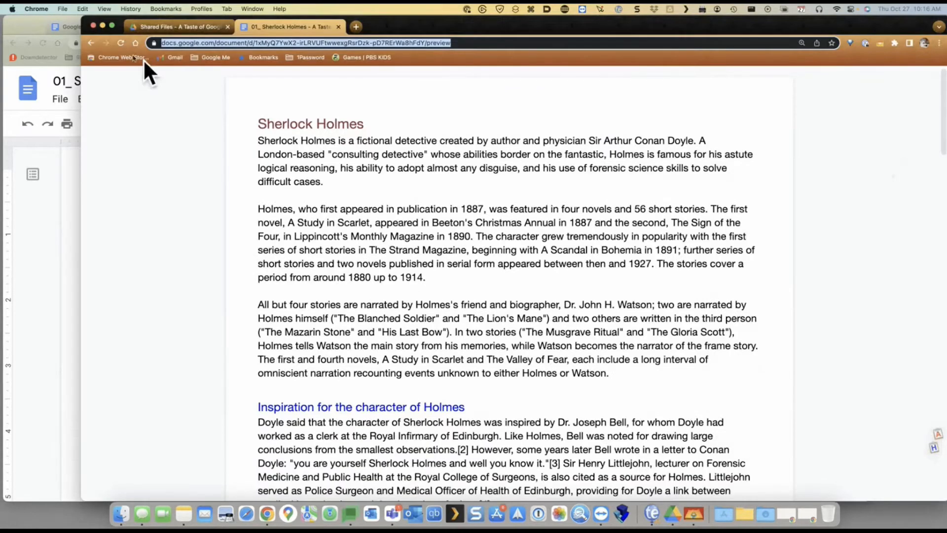
left_click(120, 43)
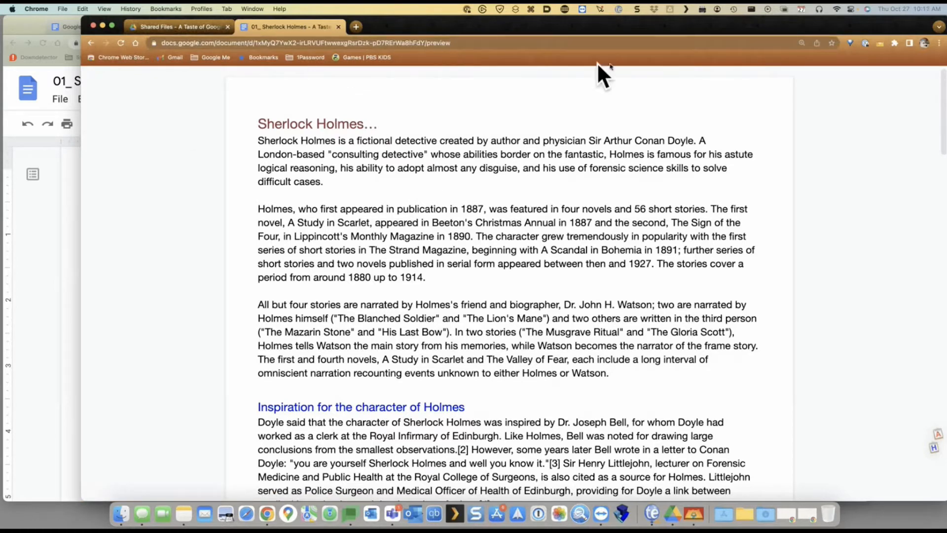
scroll(318, 168, "down", 3)
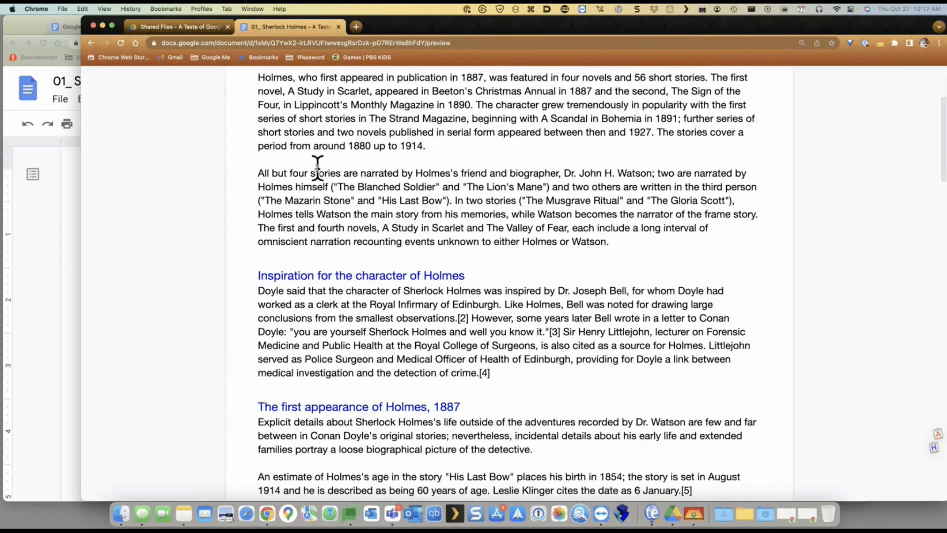
scroll(317, 168, "down", 15)
scroll(318, 168, "up", 20)
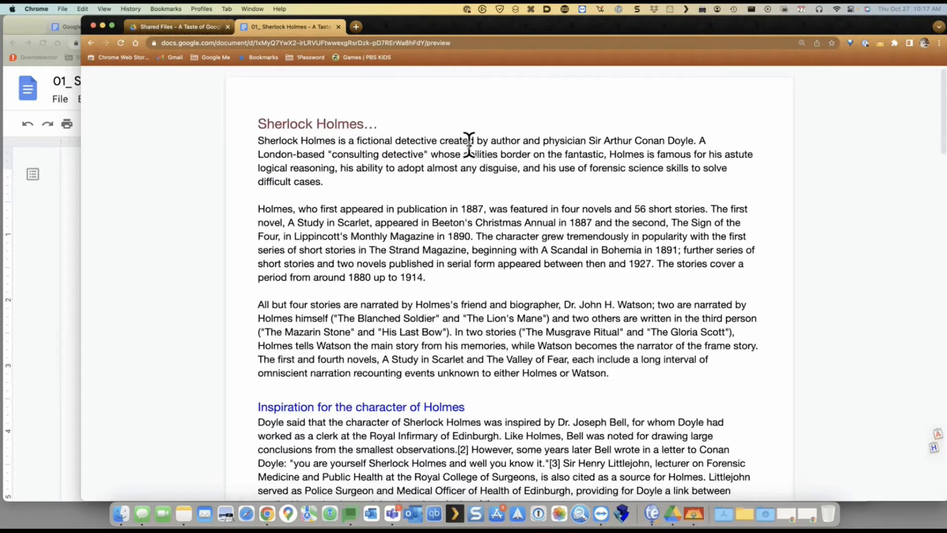
Change 'preview' to 'edit' in the web address, then bring the editable copy back in front
double_click(444, 43)
type("edit")
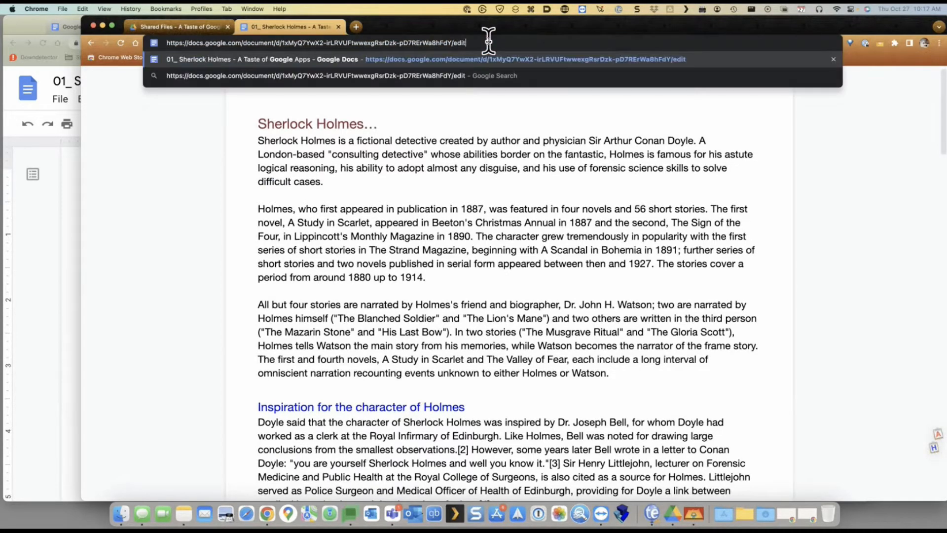
key("Return")
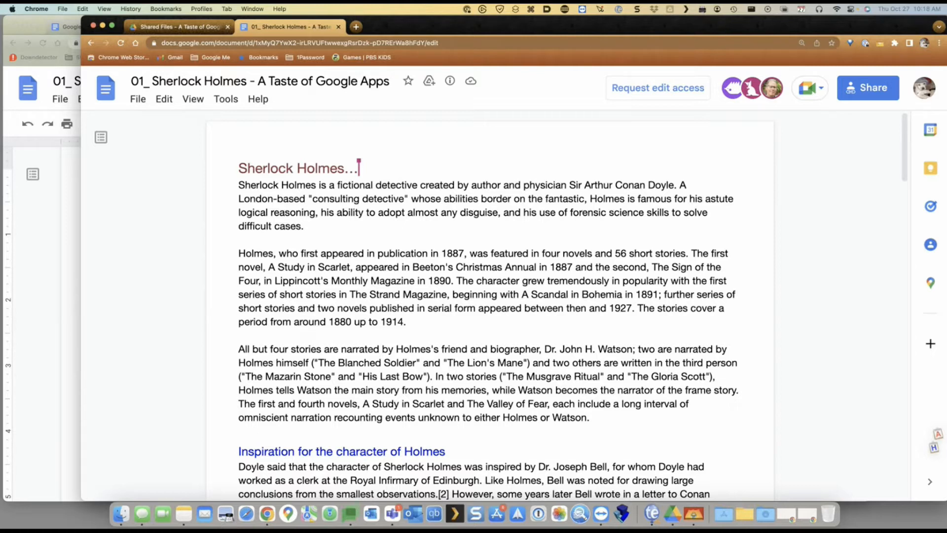
left_click(58, 226)
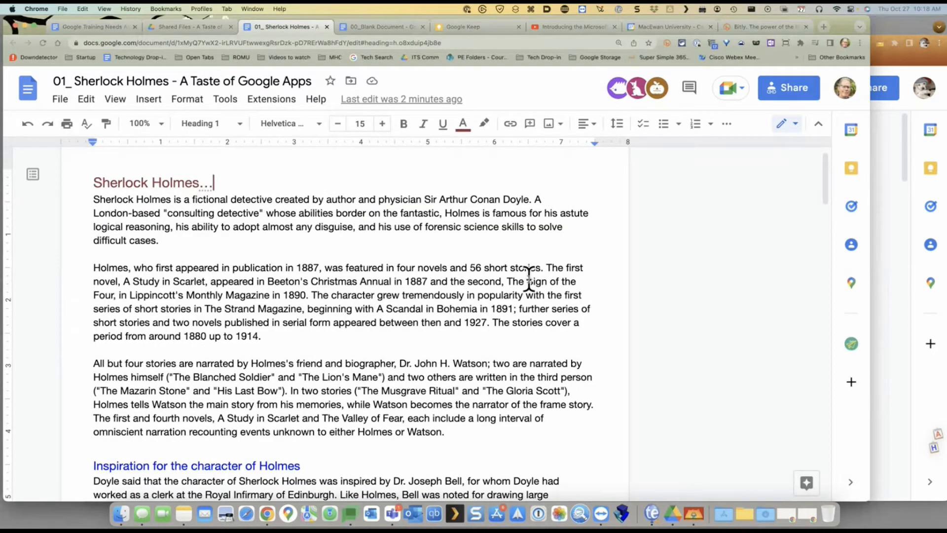
Select the document text and look over the File menu without changing anything
triple_click(236, 217)
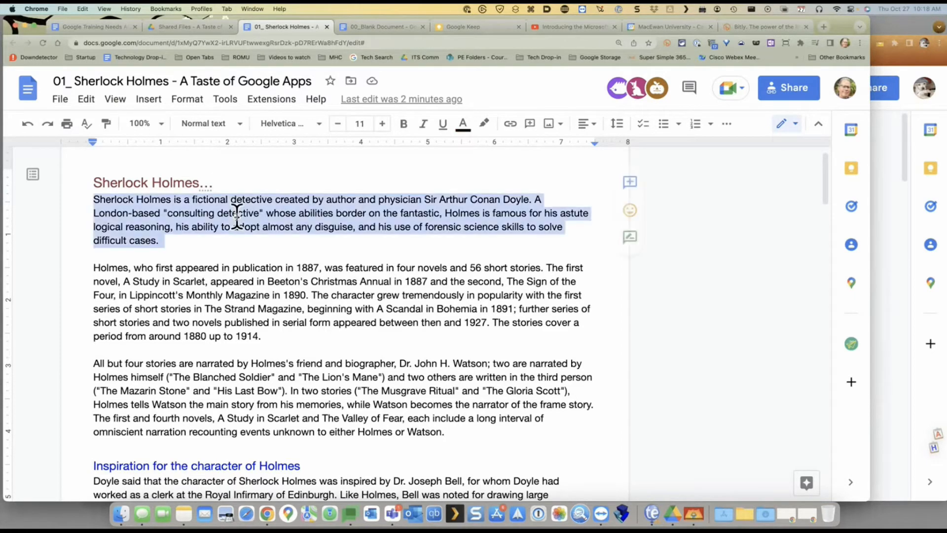
key("super+a")
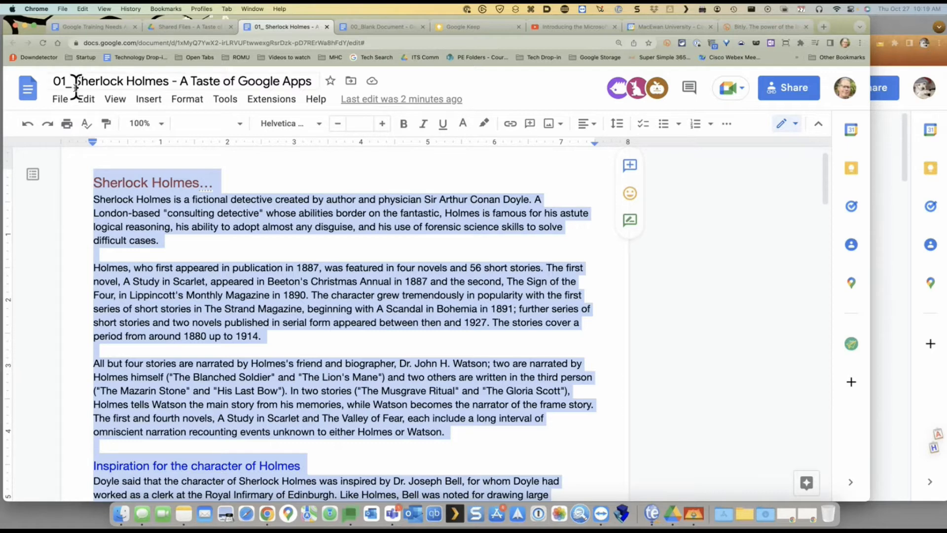
left_click(61, 101)
mouse_move(114, 246)
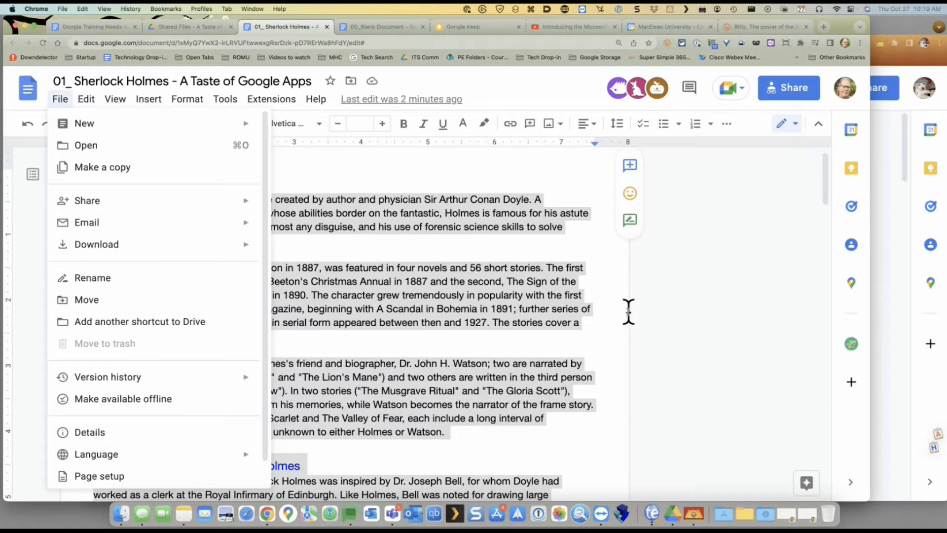
left_click(577, 296)
Select the whole document and switch editing to Suggesting mode
left_click(348, 247)
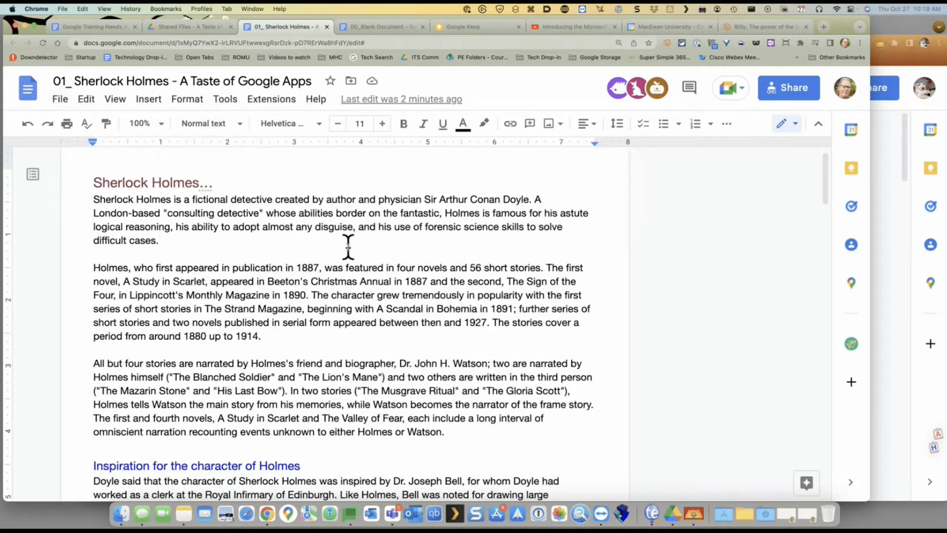
key("super+a")
right_click(509, 199)
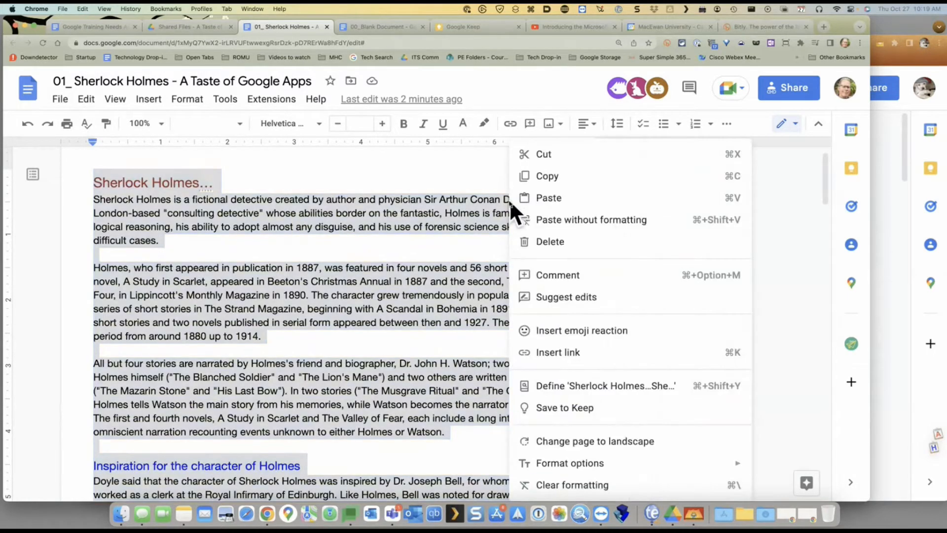
left_click(429, 197)
key("super+a")
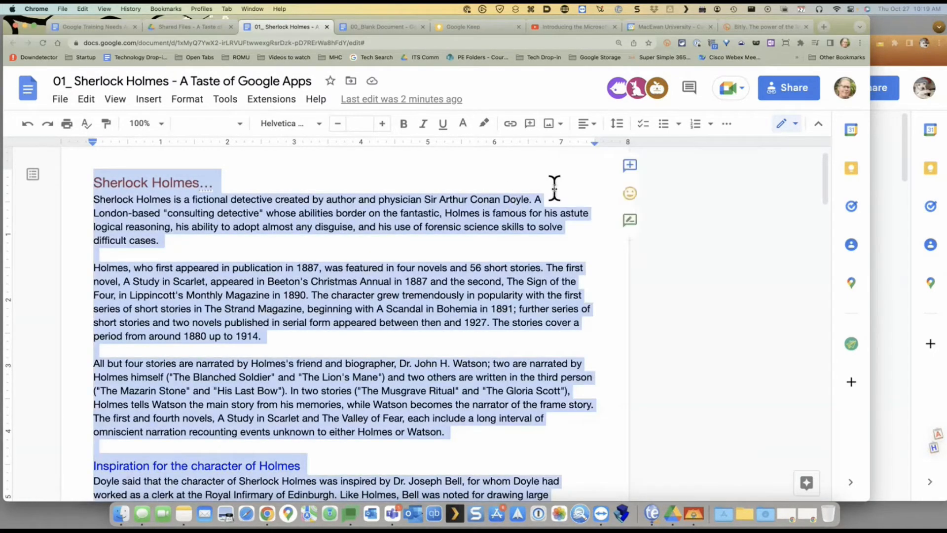
left_click(631, 220)
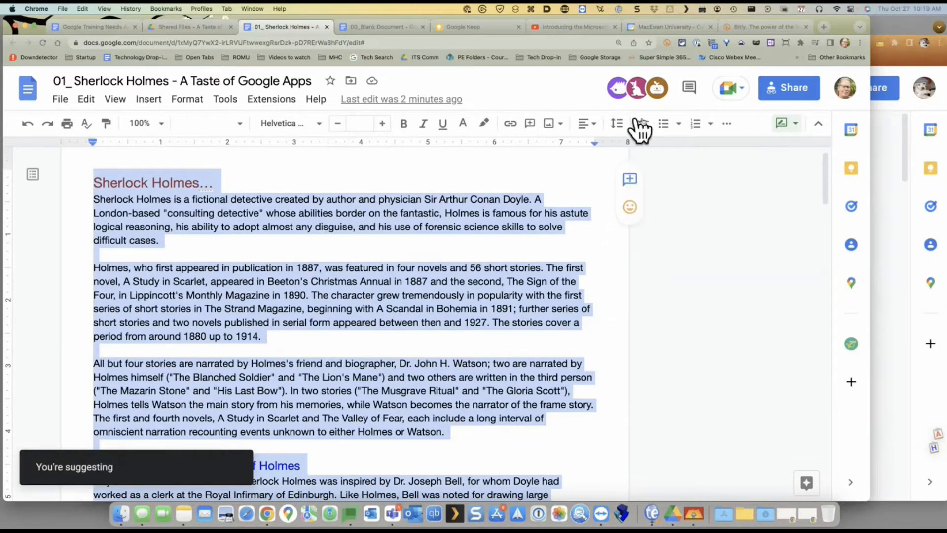
Add a 'Please approve' comment on the selected Sherlock Holmes text
left_click(148, 101)
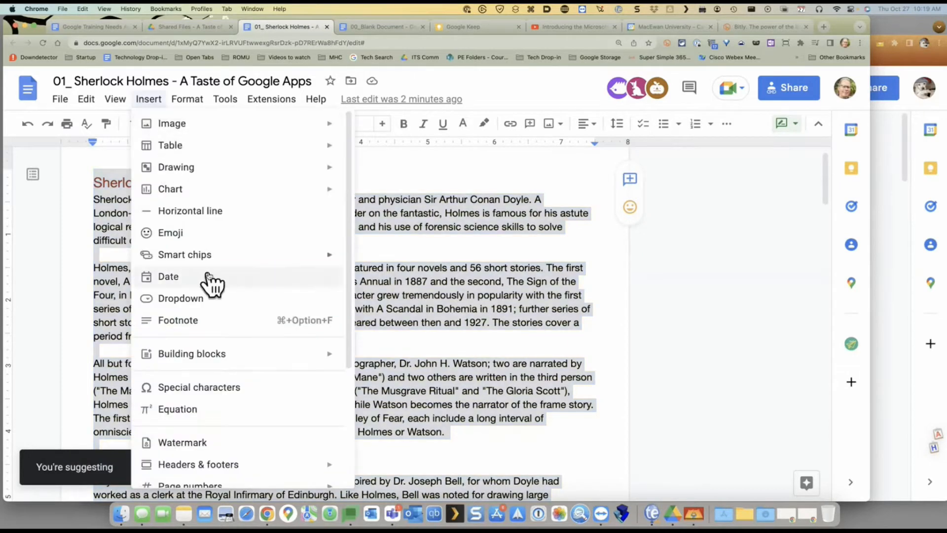
scroll(210, 280, "down", 5)
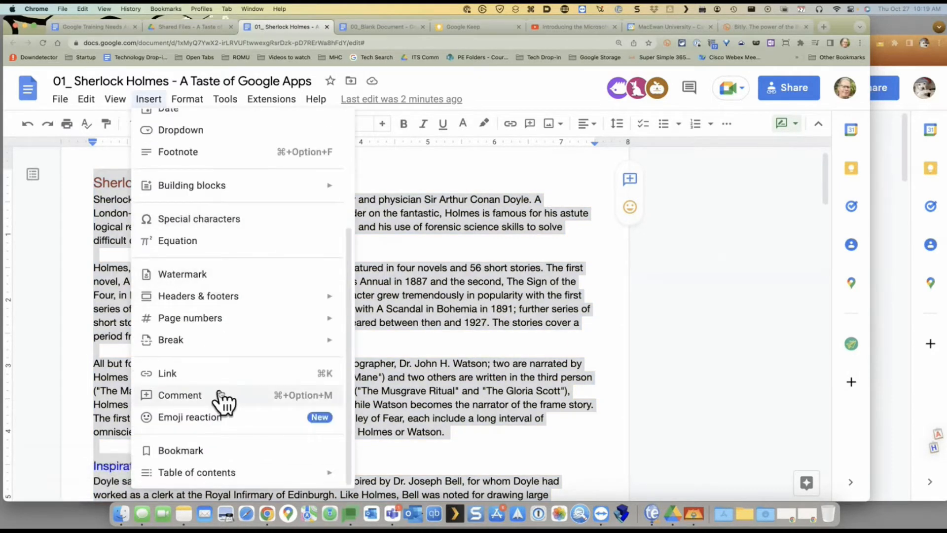
left_click(223, 399)
type("Pk")
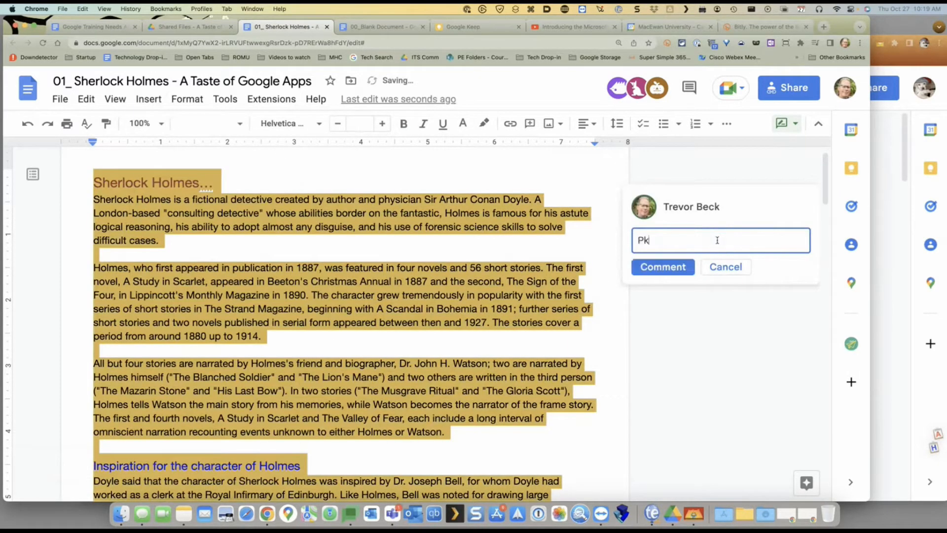
key("BackSpace")
type("lease approve")
left_click(683, 266)
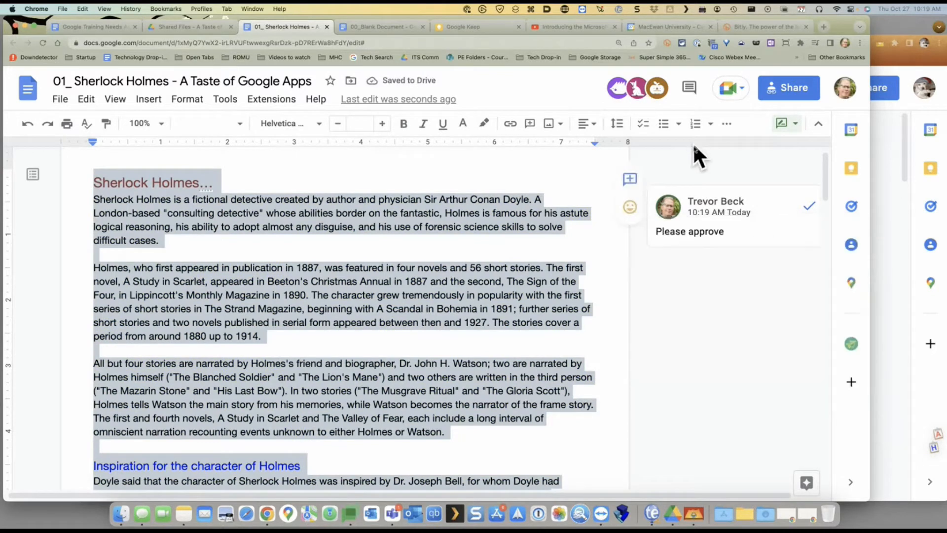
Reply 'I approve' to the 'Please approve' comment
left_click(714, 195)
left_click(686, 269)
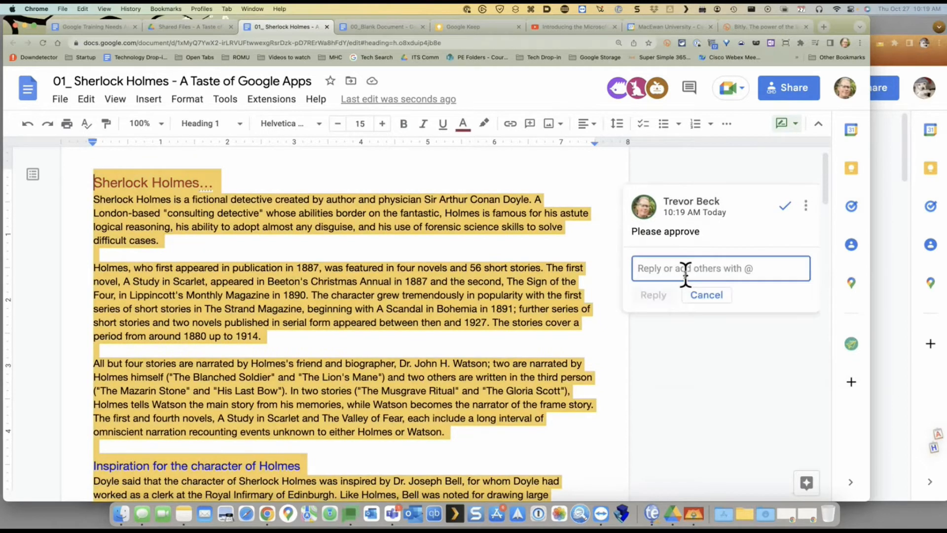
type("U ao")
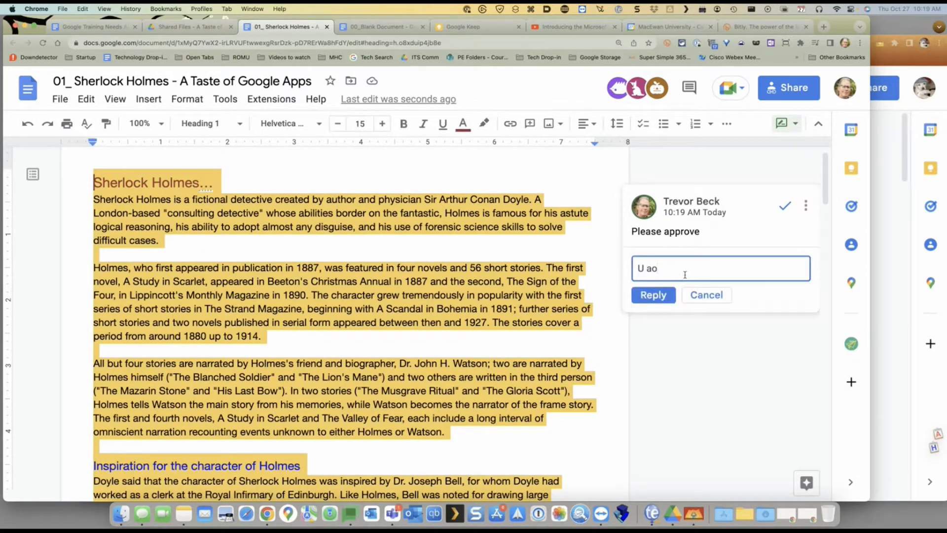
key("BackSpace")
key("BackSpace")
key("BackSpace")
key("BackSpace")
type("I approve")
left_click(652, 295)
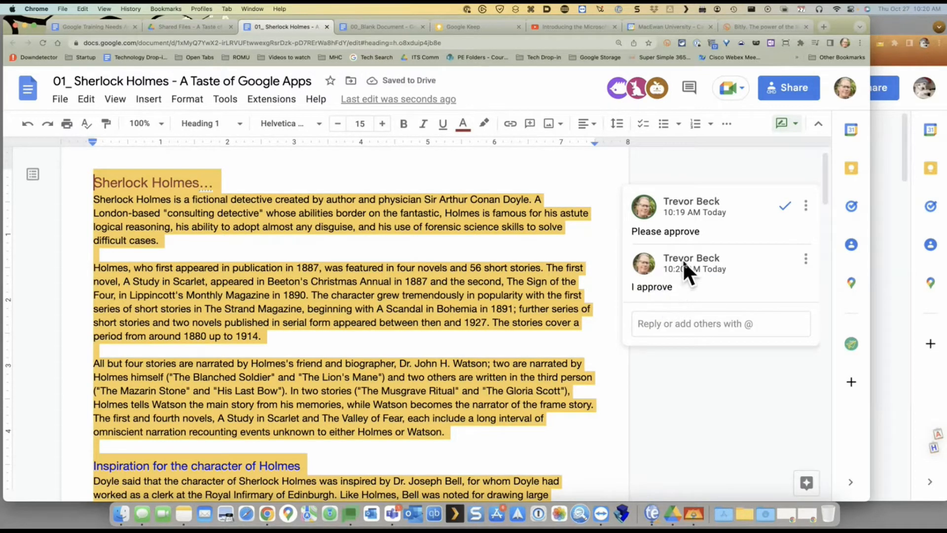
mouse_move(718, 257)
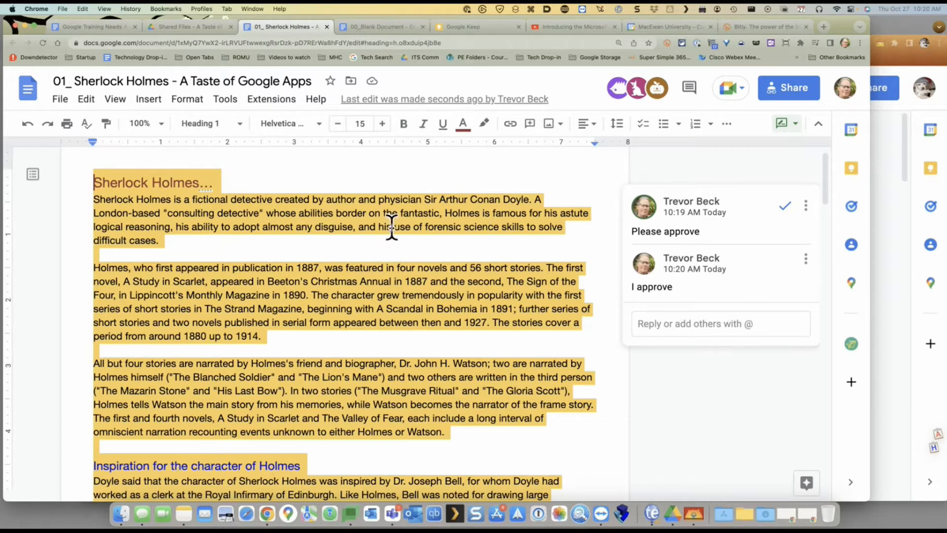
Look over the Training Needs Assessment and shared folder tabs, then return to Sherlock Holmes
left_click(83, 27)
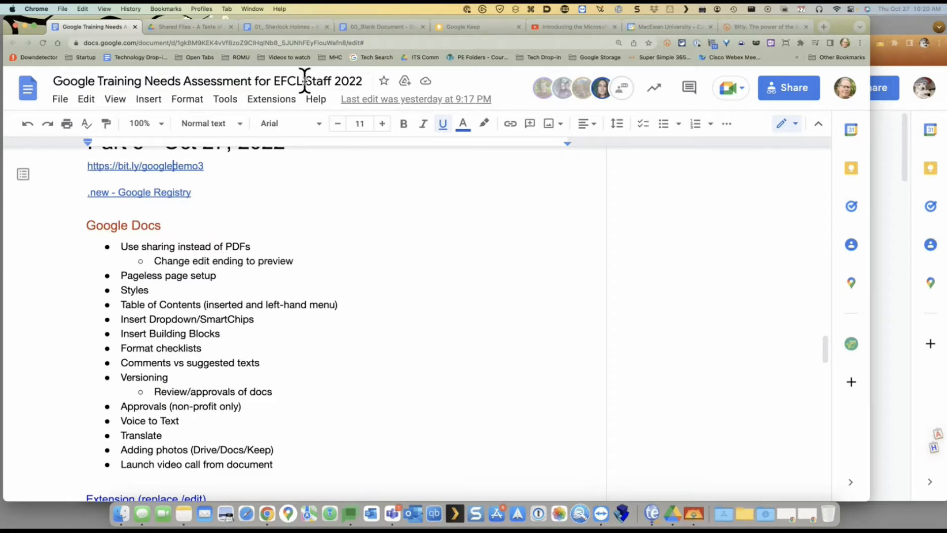
left_click(296, 27)
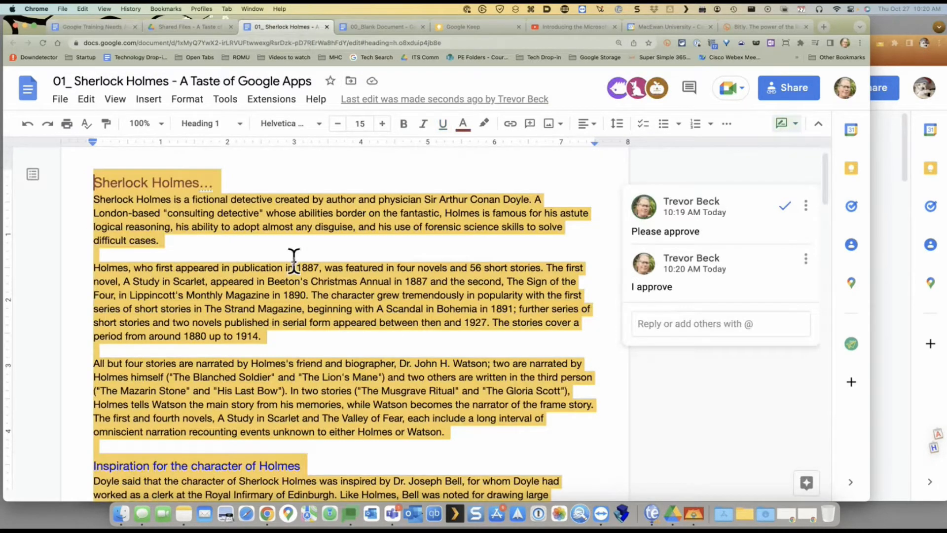
scroll(372, 291, "down", 1)
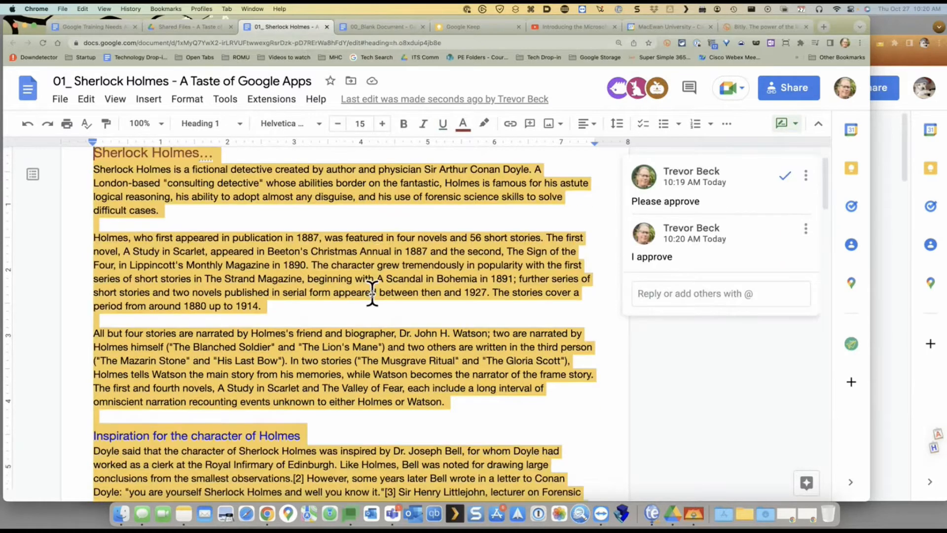
scroll(372, 291, "up", 2)
left_click(199, 30)
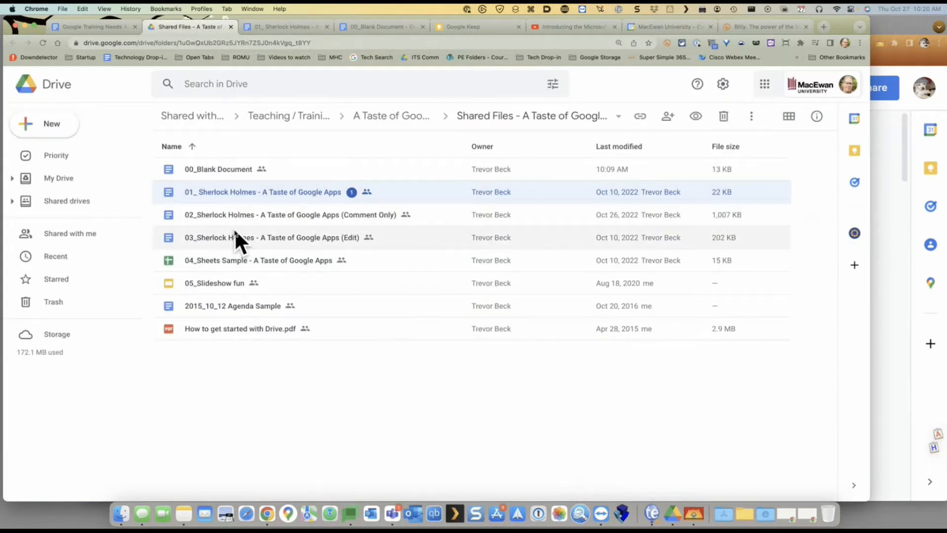
left_click(296, 28)
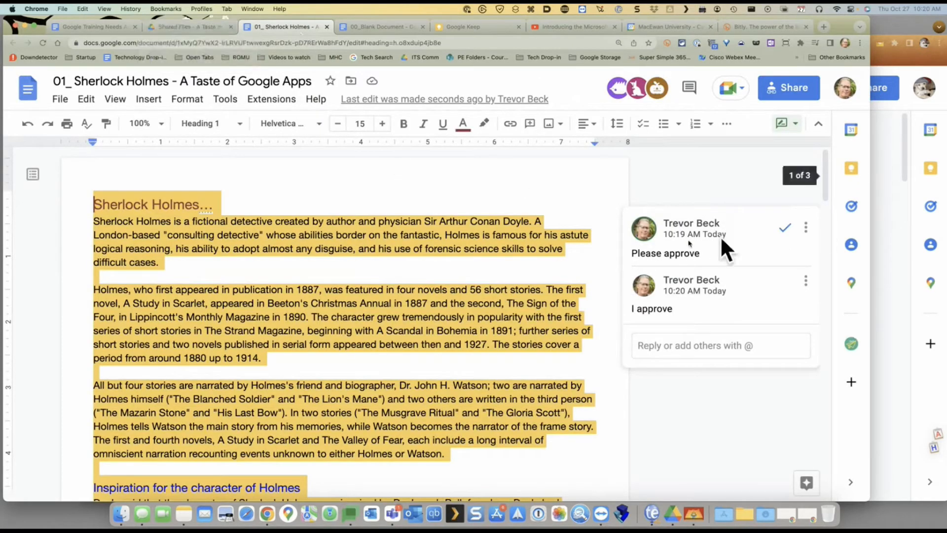
Resolve the 'Please approve' comment thread, then click into the heading and first paragraph
left_click(253, 190)
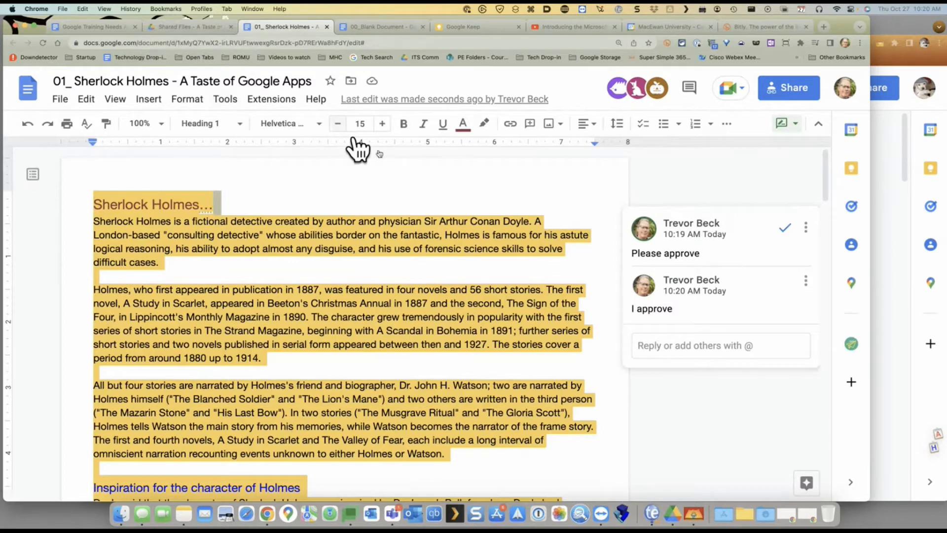
left_click(784, 228)
left_click(185, 206)
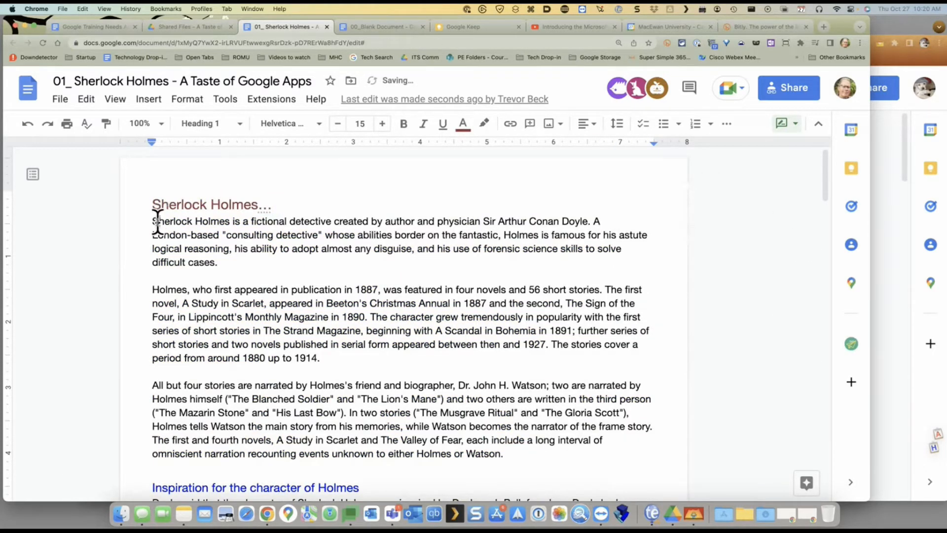
left_click(160, 221)
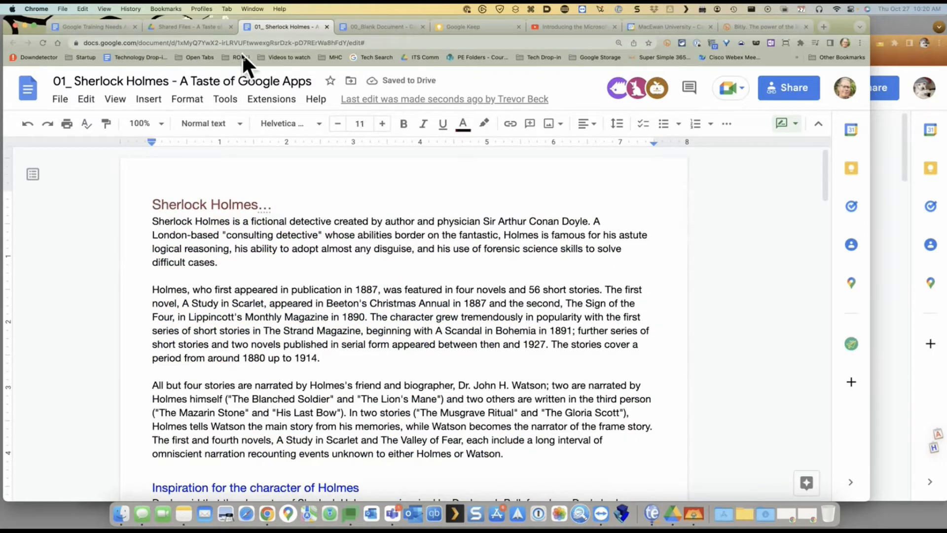
In the Sherlock Holmes document, review Page setup applied to the whole document and cancel
left_click(111, 26)
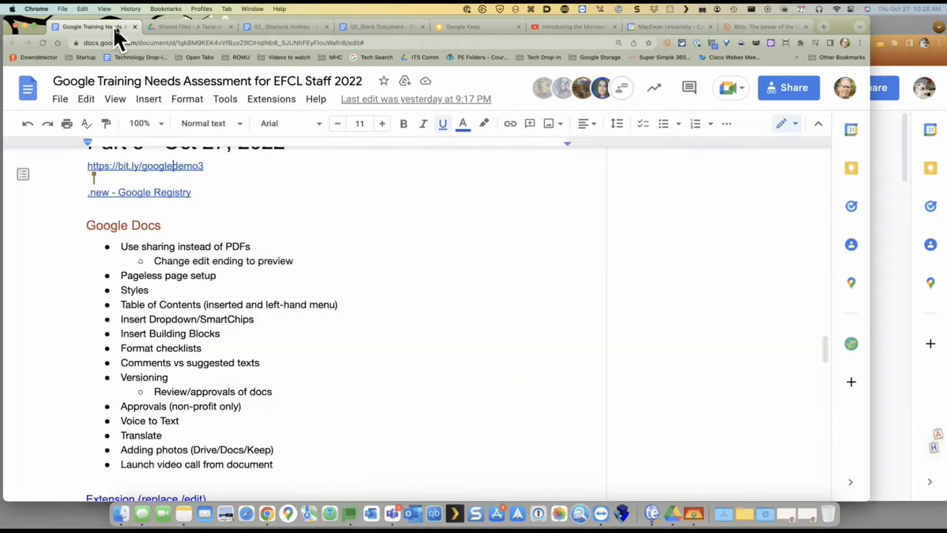
left_click(269, 27)
scroll(421, 225, "down", 2)
scroll(420, 226, "down", 10)
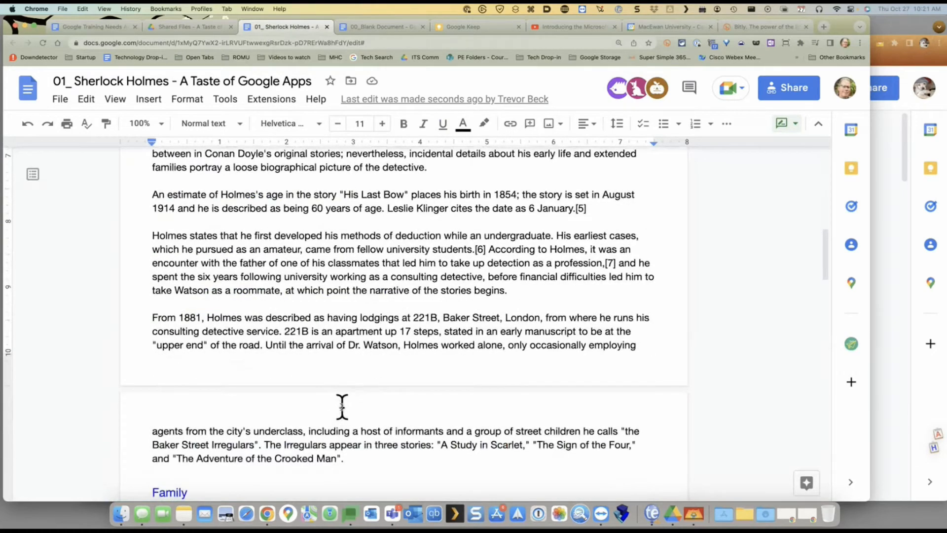
scroll(344, 383, "up", 15)
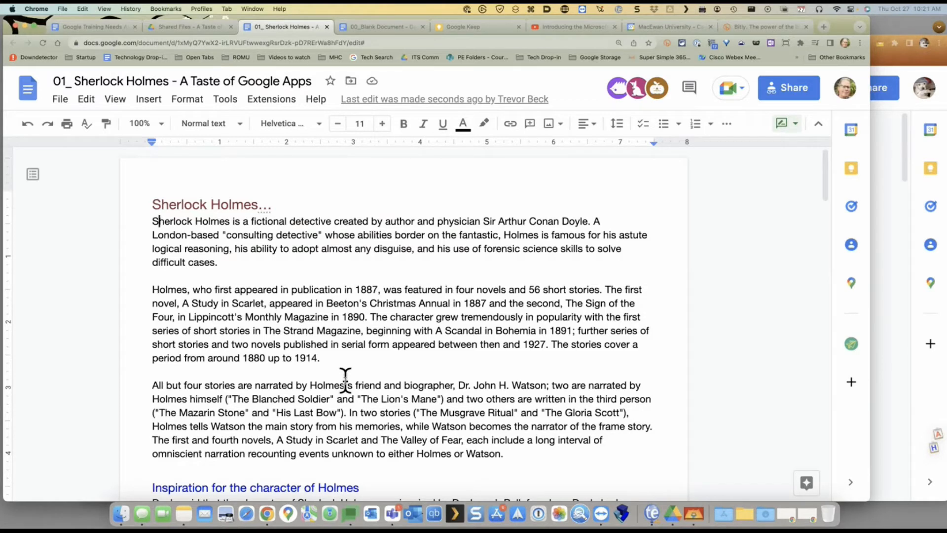
left_click(61, 99)
left_click(97, 476)
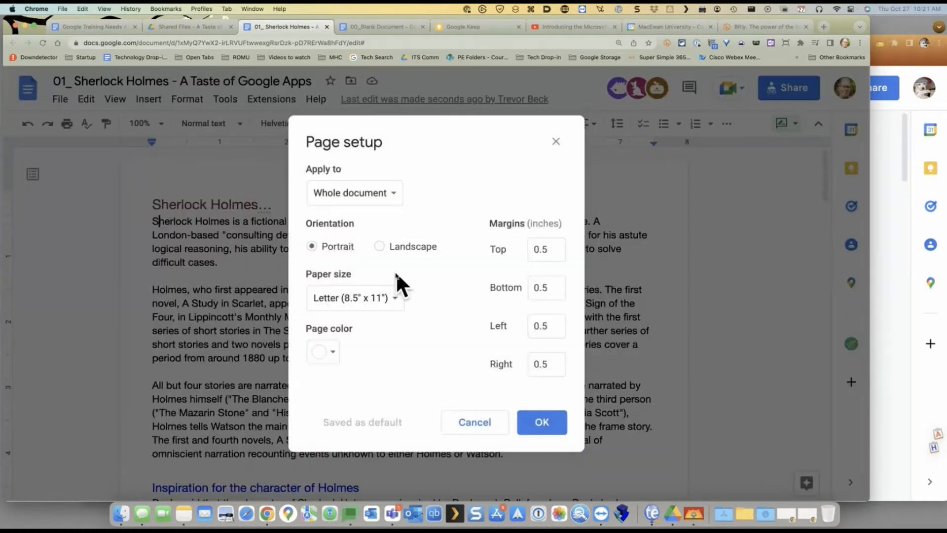
left_click(390, 195)
left_click(469, 169)
left_click(474, 424)
In the Training Needs Assessment document, view Page setup and cancel without changes
left_click(108, 27)
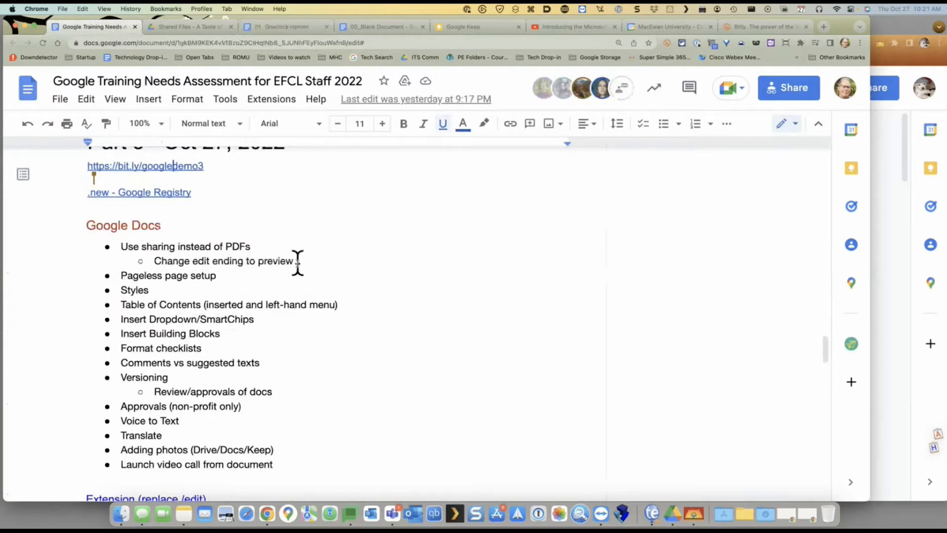
scroll(176, 183, "up", 2)
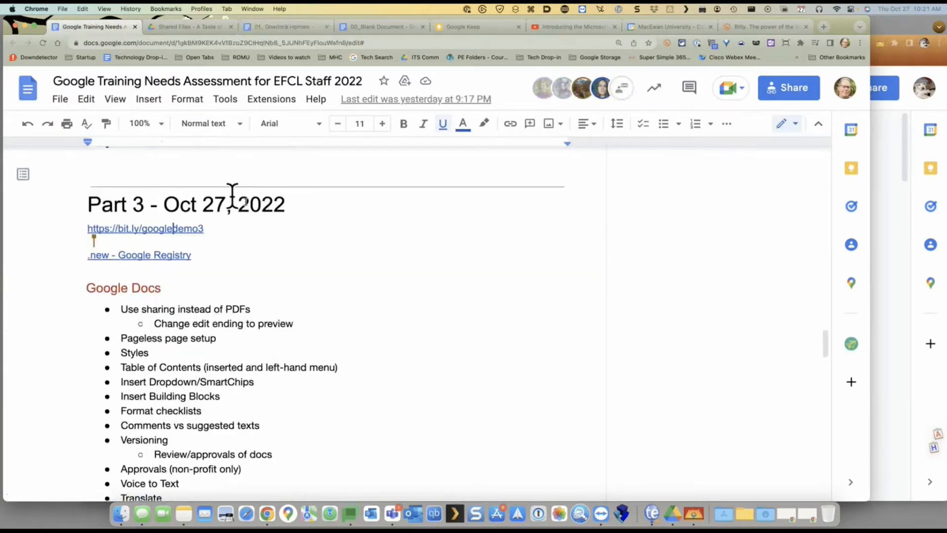
left_click(67, 102)
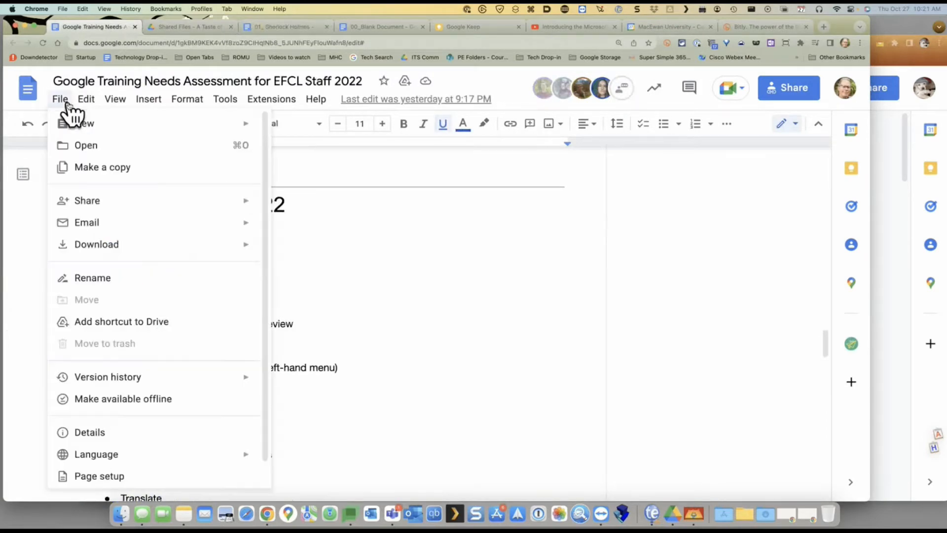
left_click(113, 475)
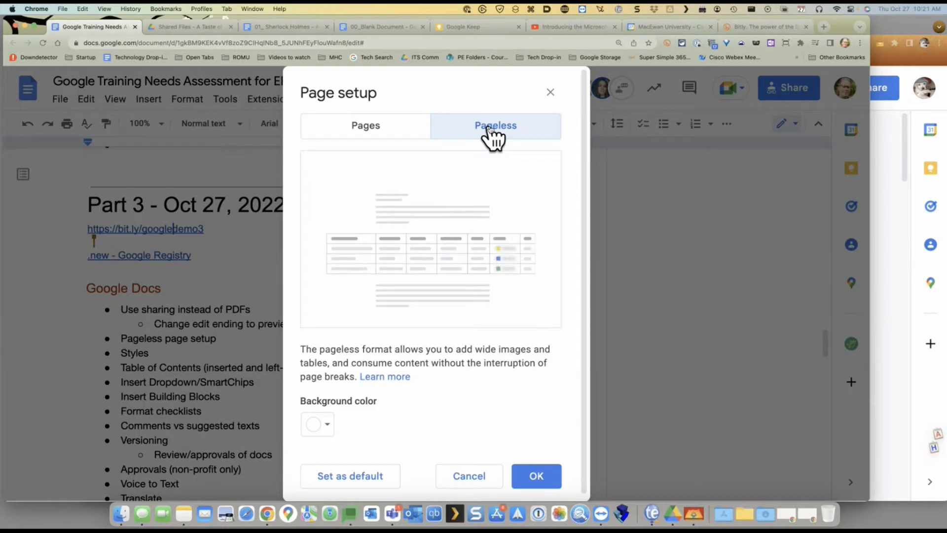
left_click(485, 477)
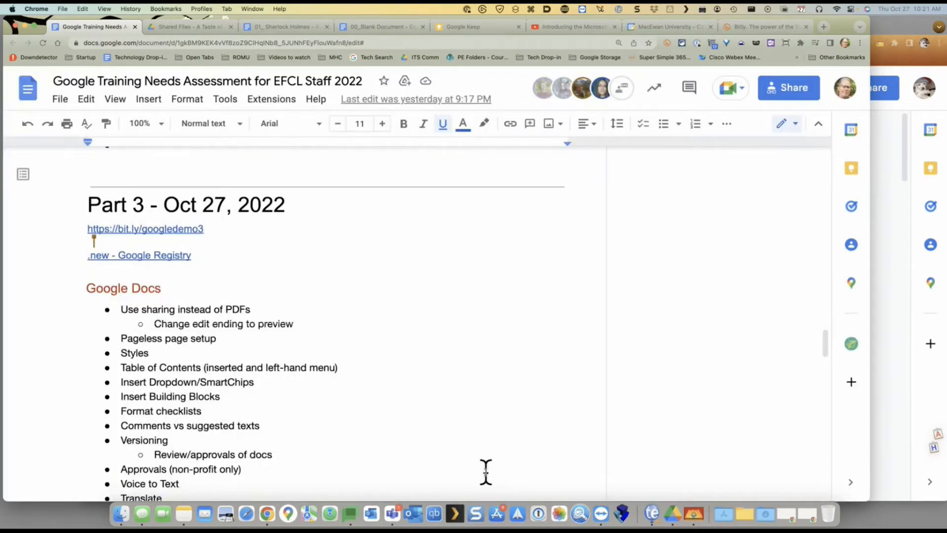
scroll(467, 341, "down", 1)
scroll(467, 341, "down", 2)
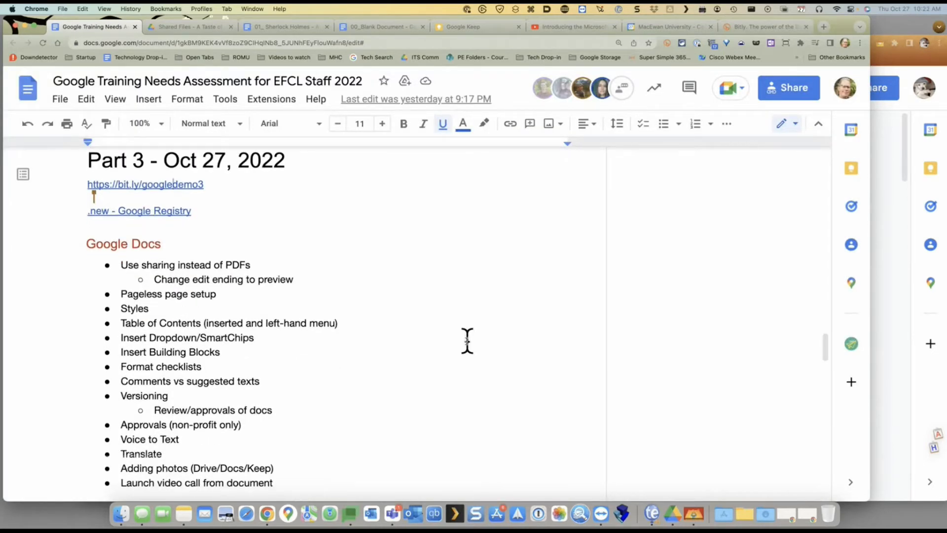
In the Sherlock Holmes document, try deleting the title's ellipsis, then undo the suggested deletion
left_click(294, 25)
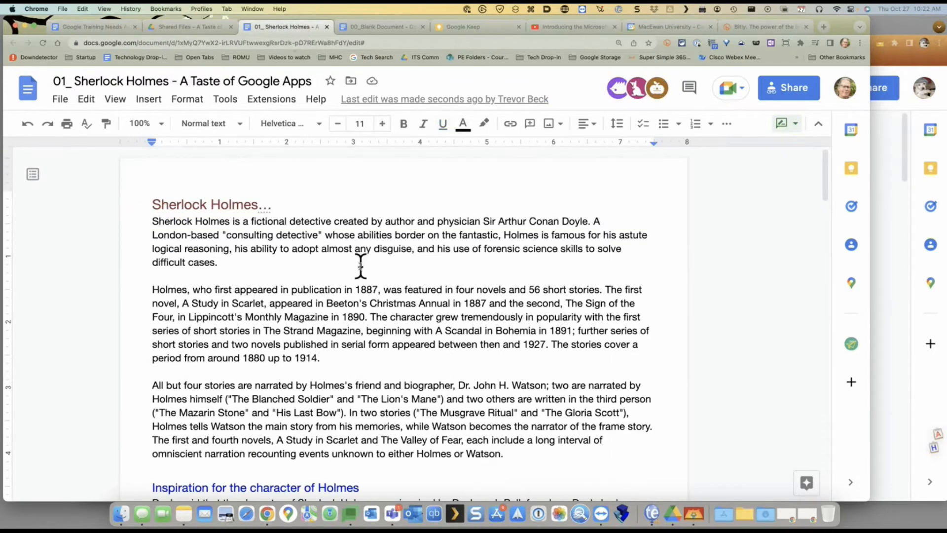
left_click(300, 204)
key("BackSpace")
key("BackSpace")
key("BackSpace")
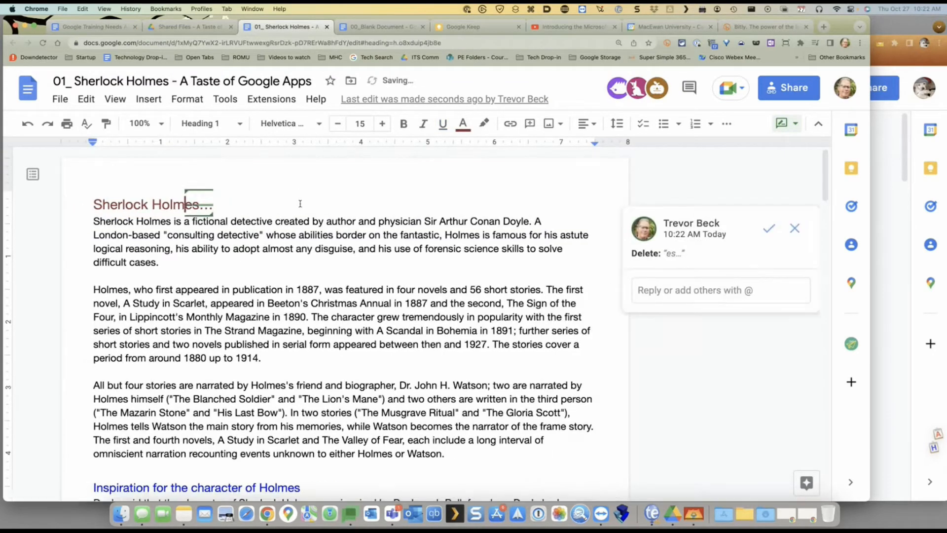
key("super+z")
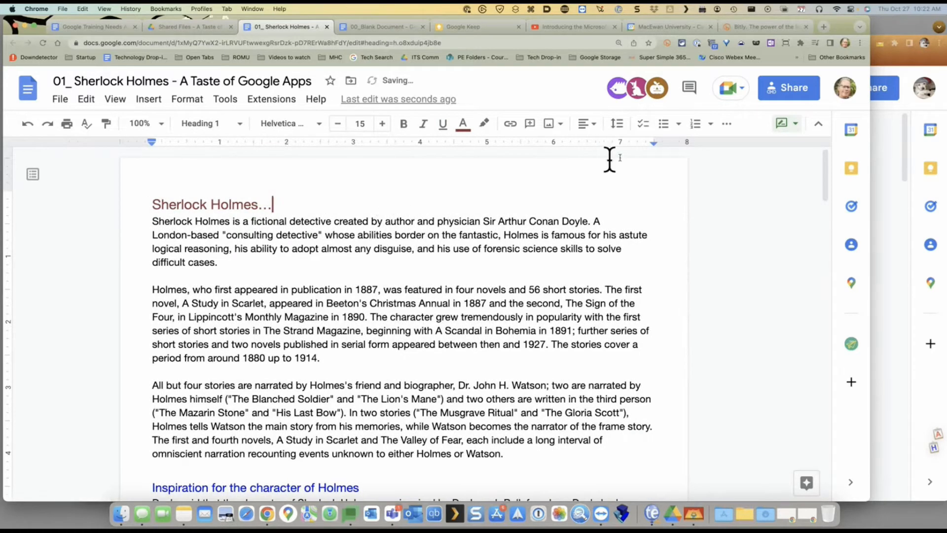
Switch to Editing mode and delete the ellipsis so the title reads 'Sherlock Holmes'
left_click(786, 124)
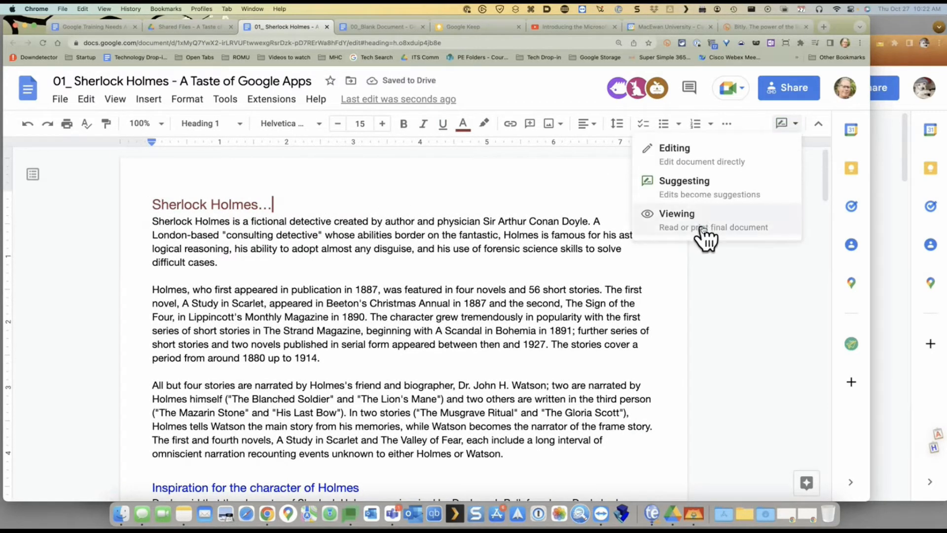
left_click(703, 157)
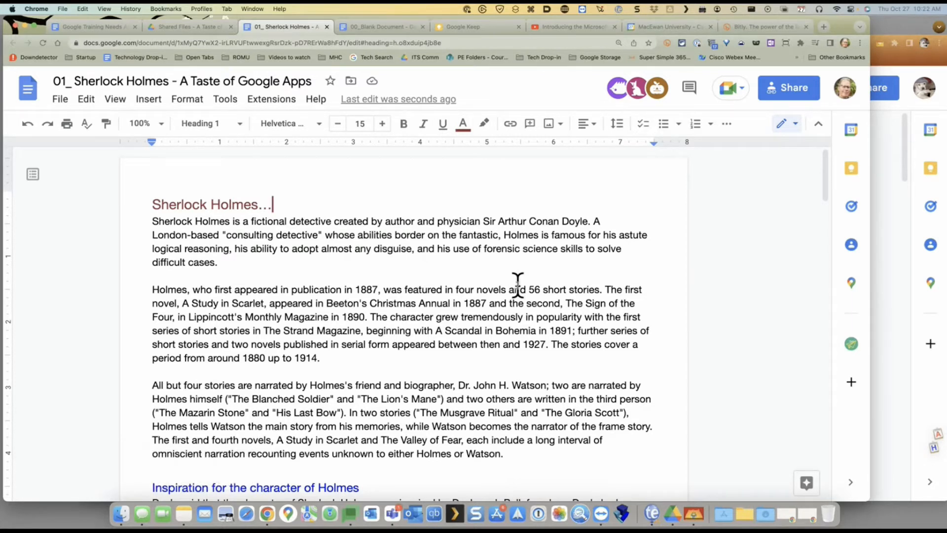
key("BackSpace")
key("BackSpace")
key("BackSpace")
left_click(363, 271)
Check the heading styles of the Sherlock Holmes and Inspiration headings while scrolling down to Retirement
scroll(287, 235, "down", 3)
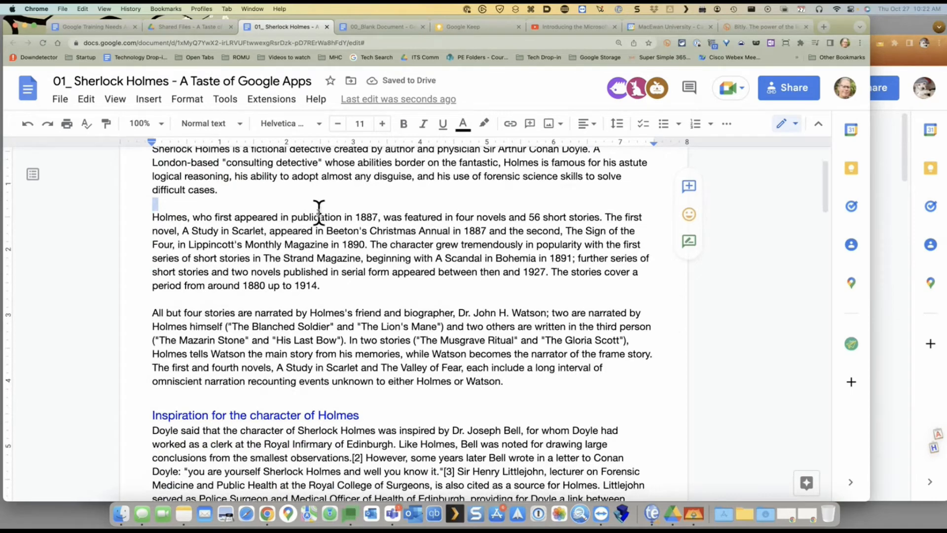
scroll(317, 211, "up", 3)
left_click(218, 204)
scroll(352, 302, "down", 6)
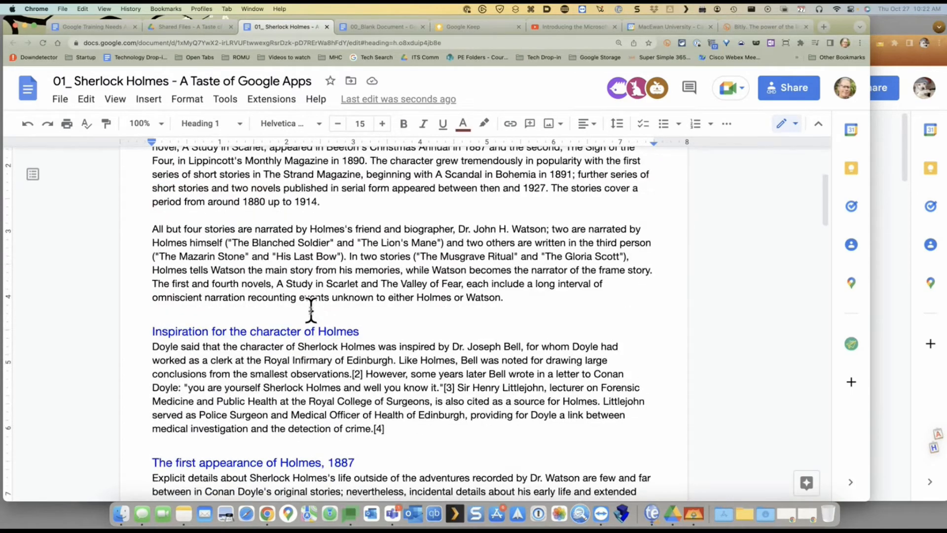
left_click(383, 324)
scroll(383, 323, "down", 7)
scroll(384, 323, "down", 20)
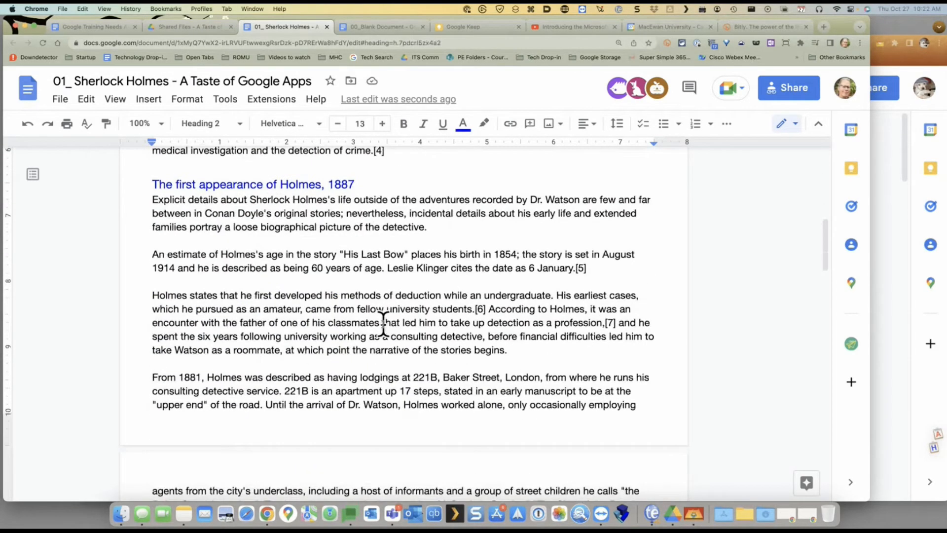
scroll(384, 323, "down", 2)
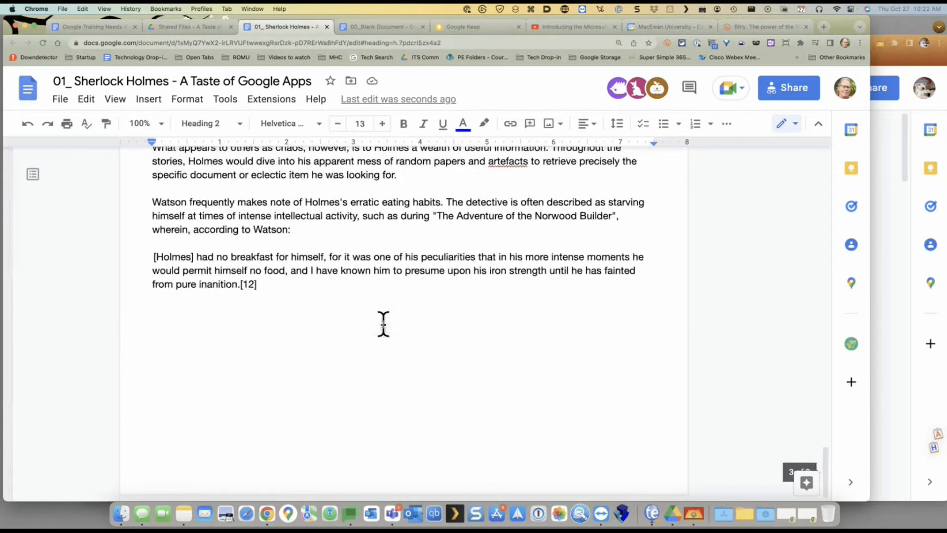
scroll(384, 323, "up", 15)
scroll(383, 323, "down", 5)
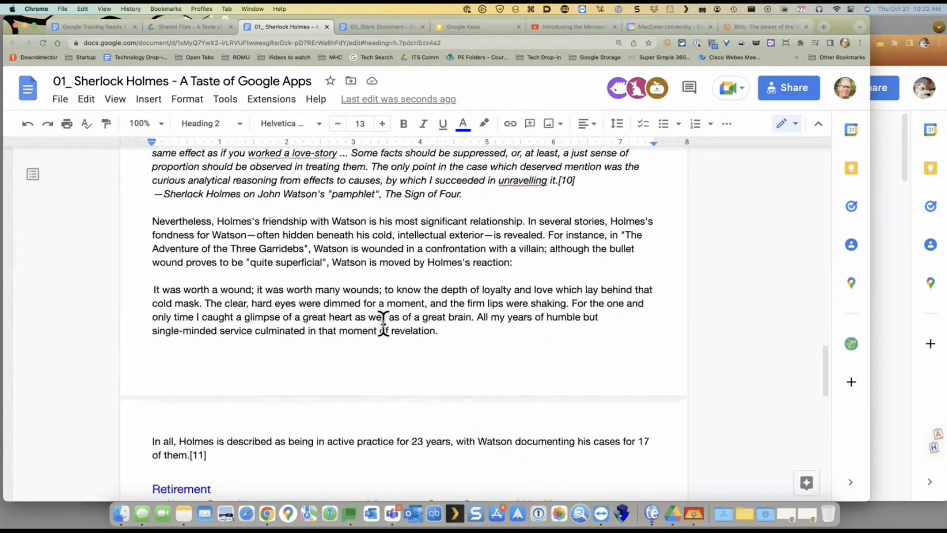
Change the Retirement heading from Heading 2 to Heading 1 and review the result
left_click(185, 408)
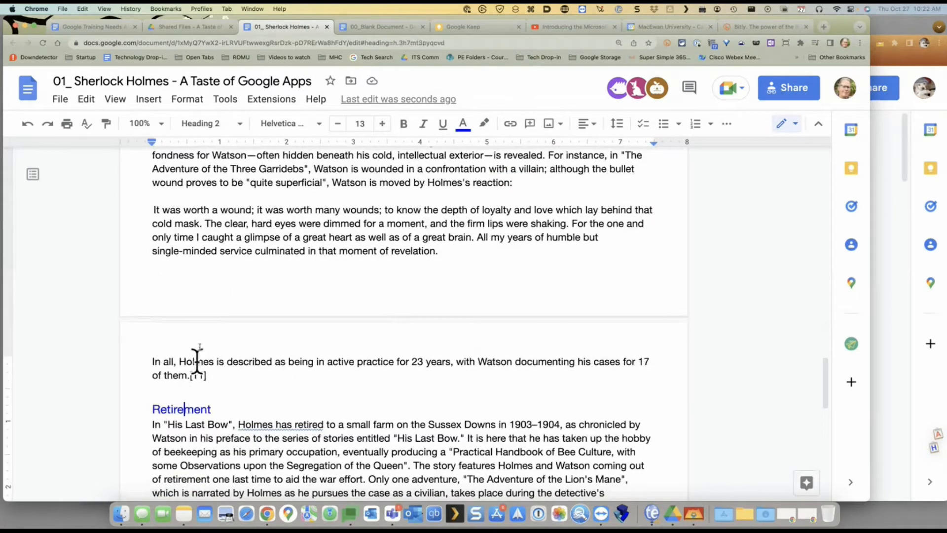
left_click(239, 124)
left_click(267, 298)
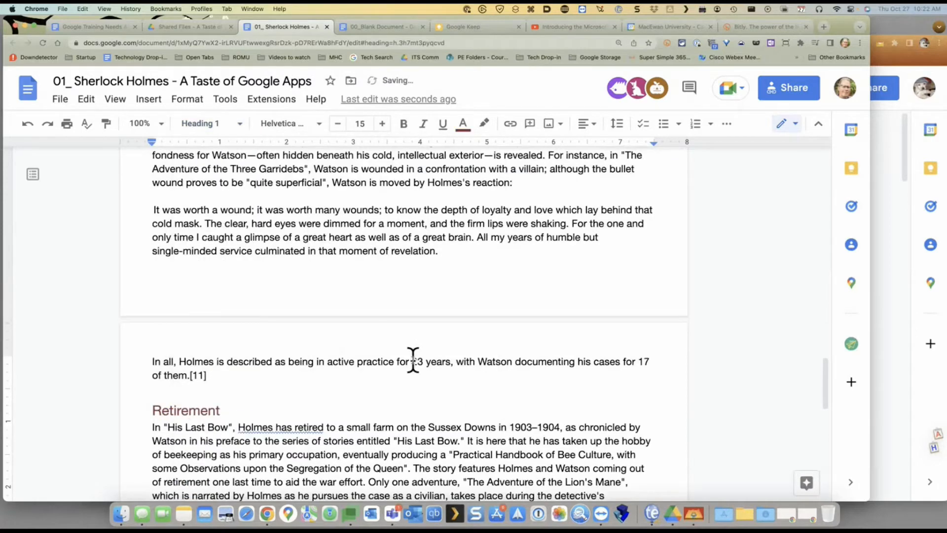
scroll(412, 359, "up", 20)
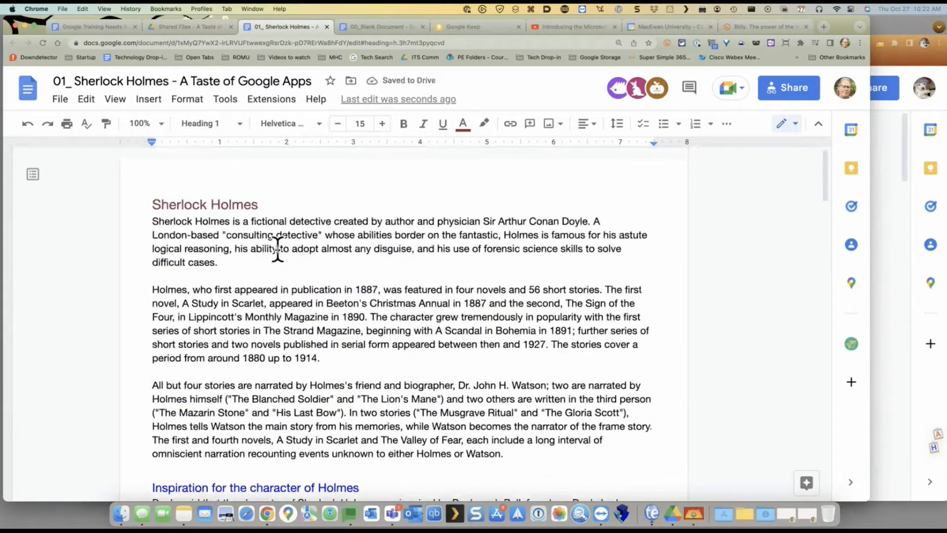
scroll(278, 248, "down", 1)
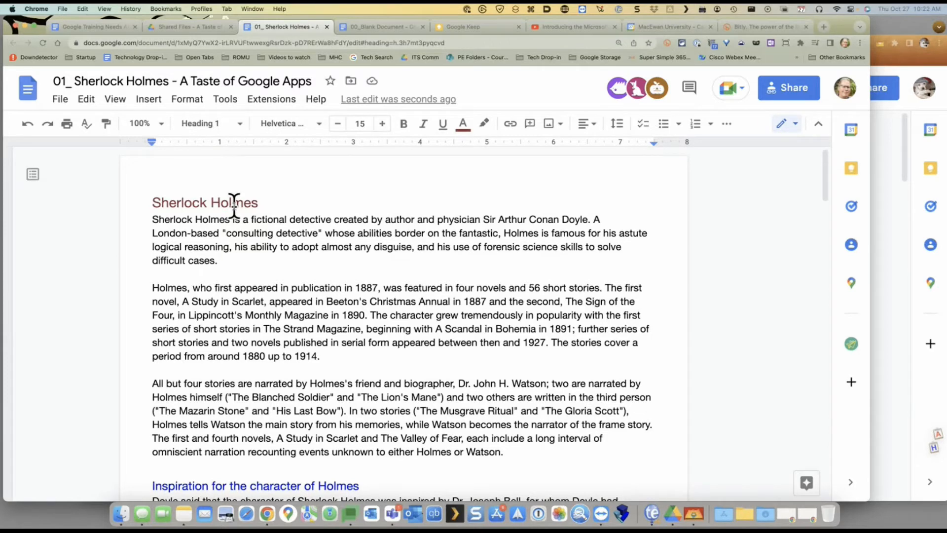
scroll(234, 203, "down", 5)
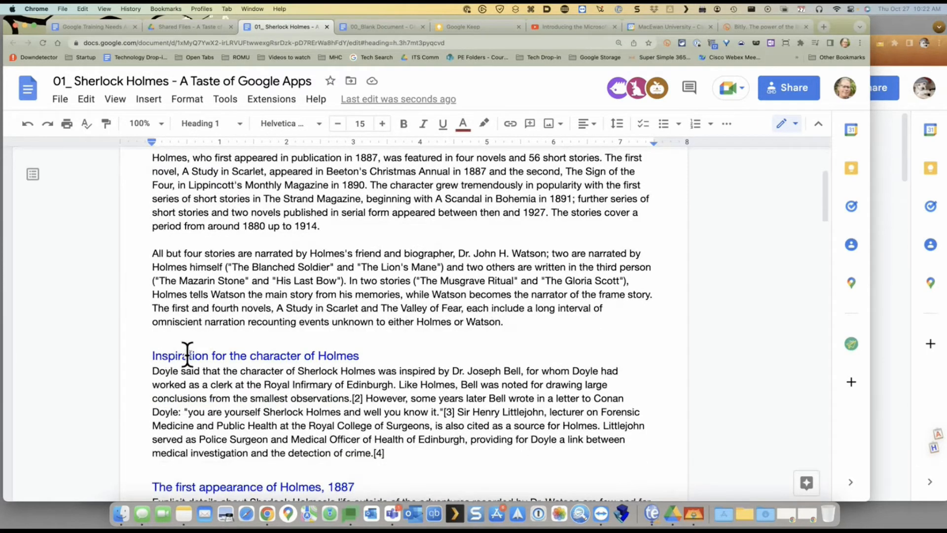
Make the 'Inspiration for the character of Holmes' heading magenta, Caveat Medium, size 16
triple_click(187, 355)
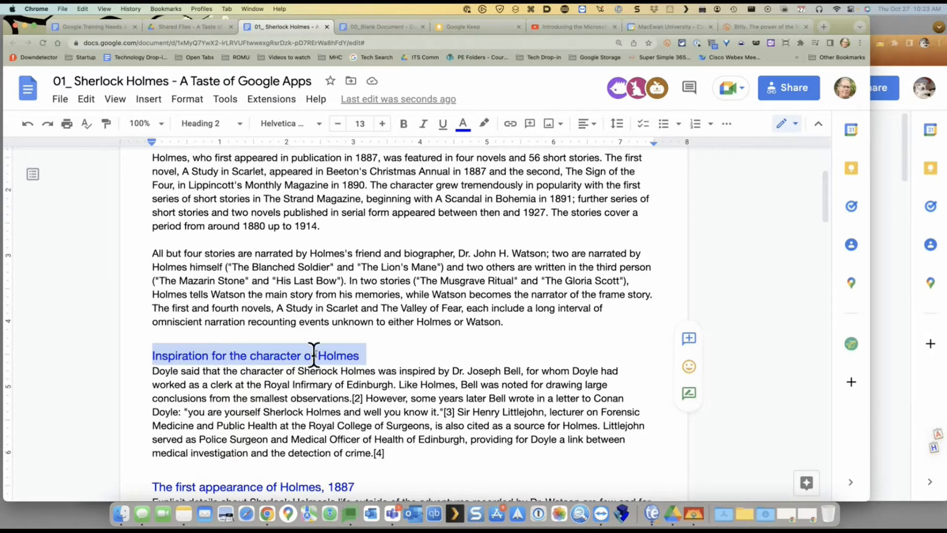
left_click(472, 128)
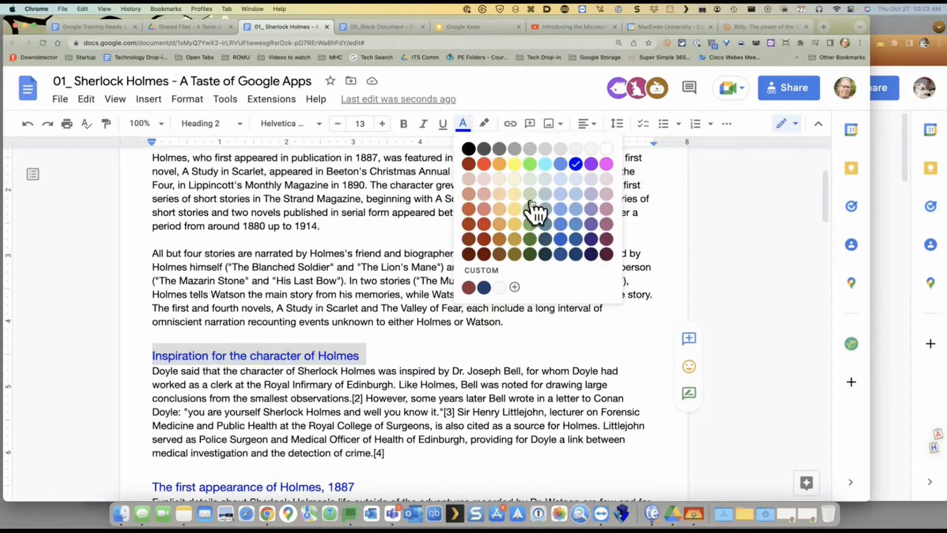
left_click(607, 164)
left_click(318, 125)
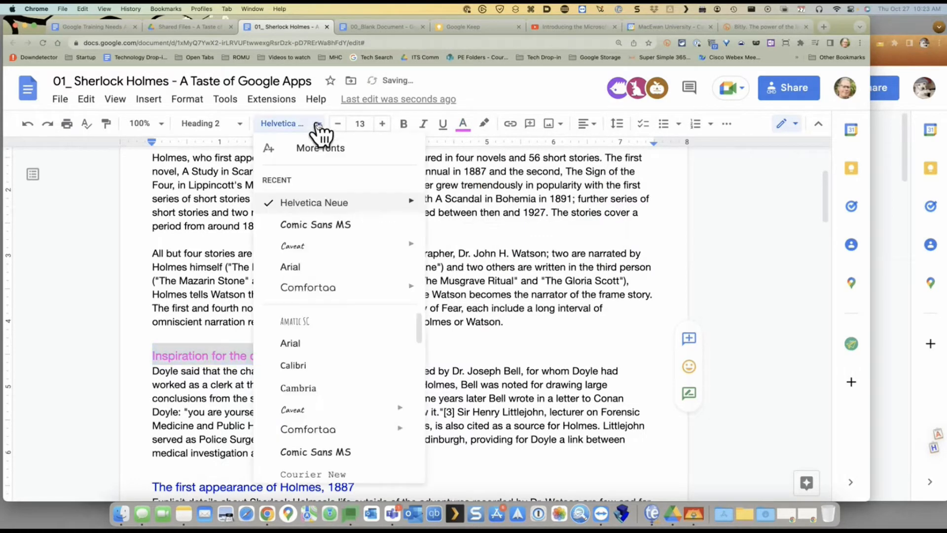
mouse_move(302, 247)
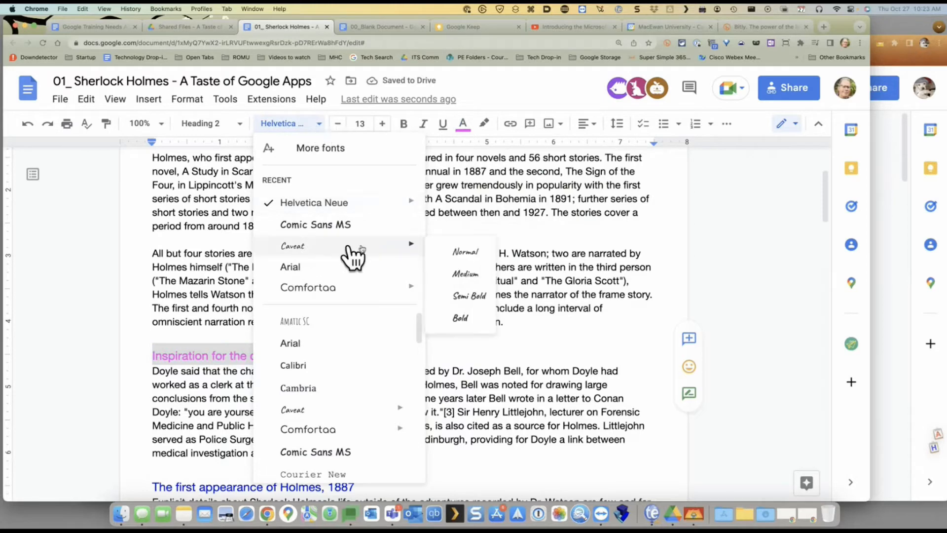
left_click(470, 274)
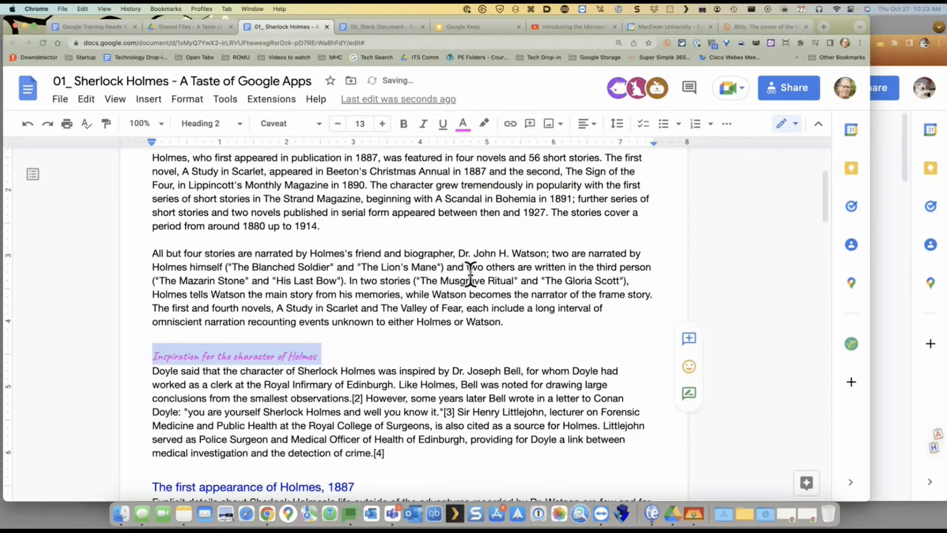
left_click(382, 124)
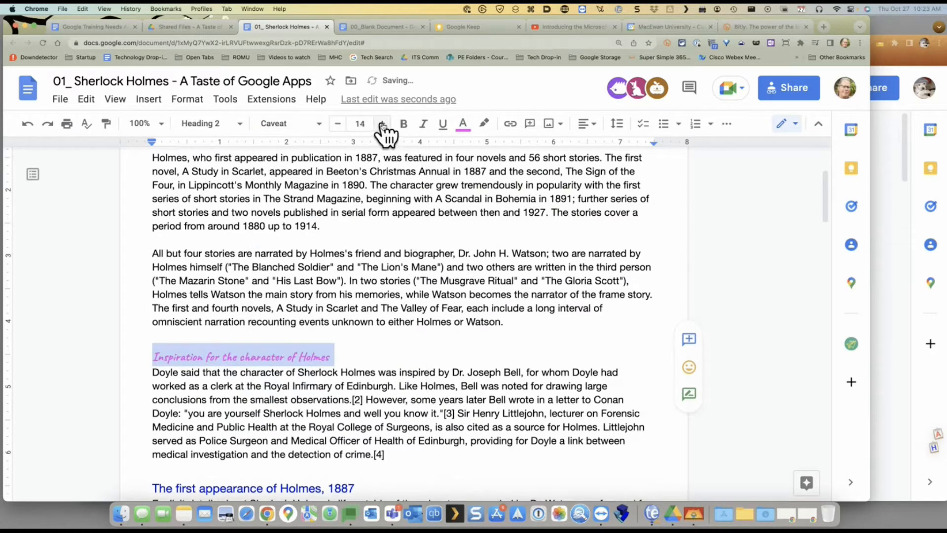
left_click(382, 124)
left_click(383, 124)
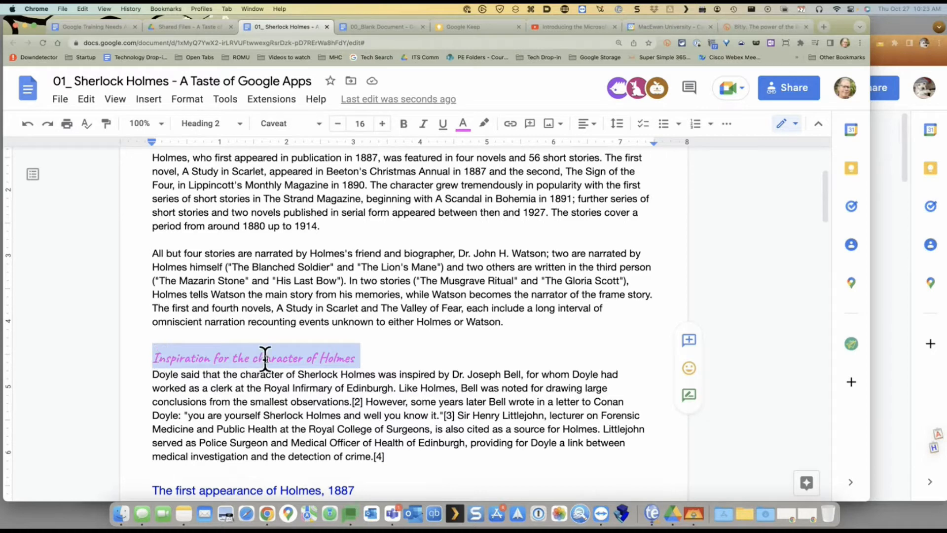
Update the Heading 2 style to match the restyled magenta Caveat Inspiration heading
left_click(227, 126)
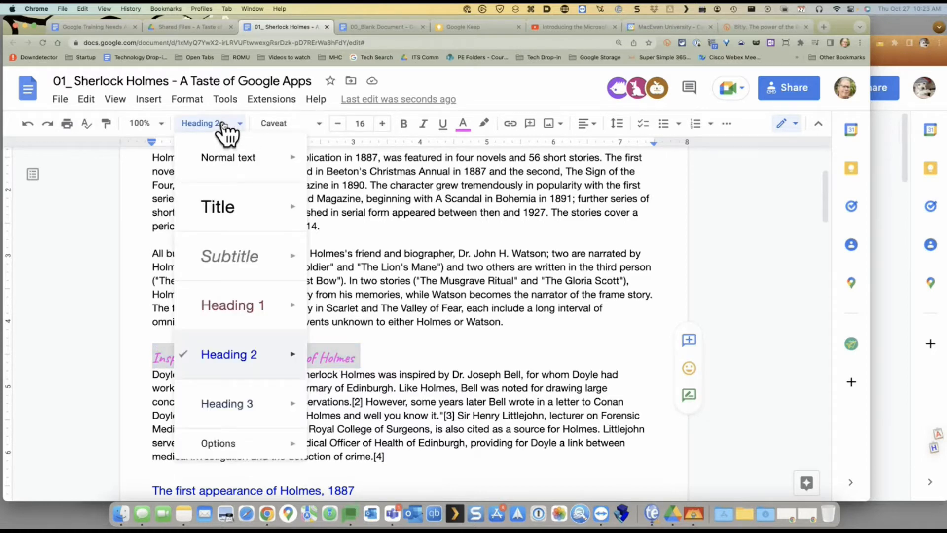
mouse_move(247, 367)
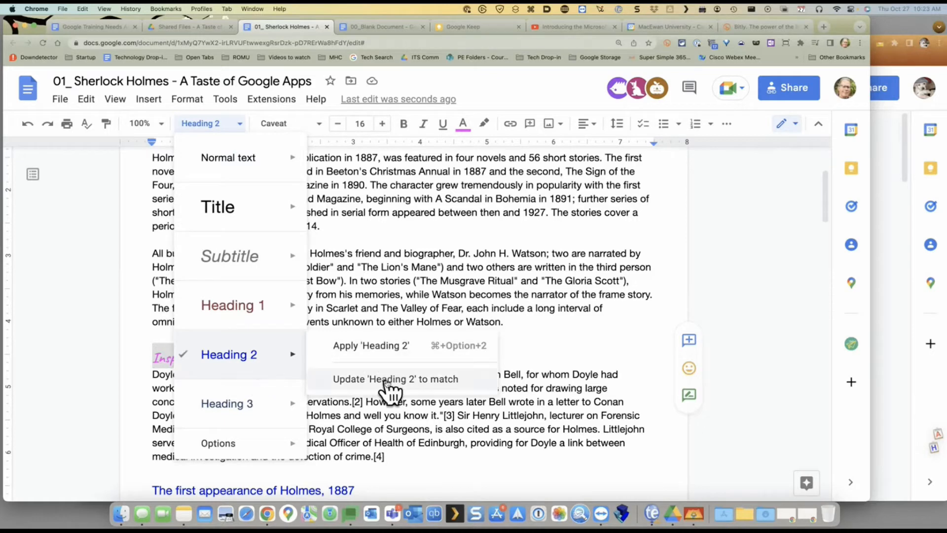
left_click(348, 387)
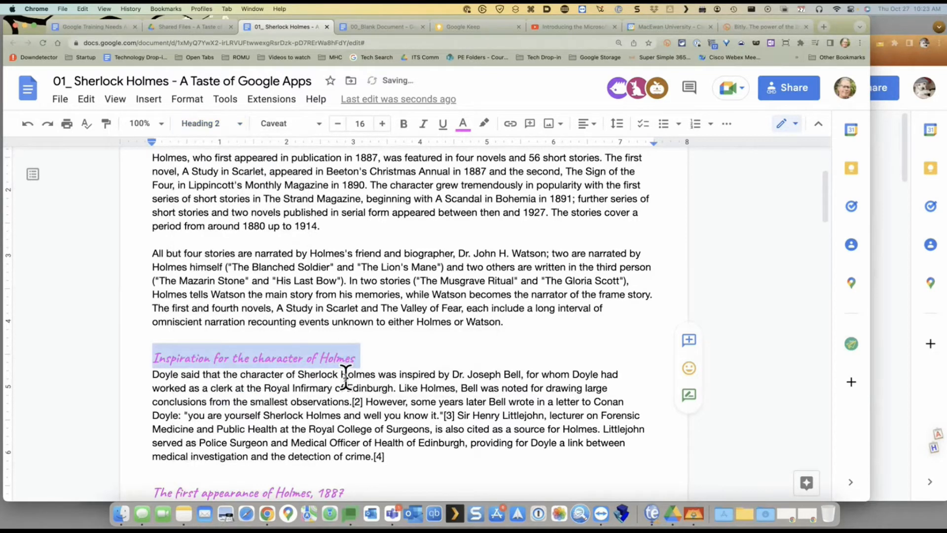
Confirm other Heading 2s changed, then place the caret on the empty line after the quote
scroll(344, 370, "down", 5)
scroll(264, 320, "down", 10)
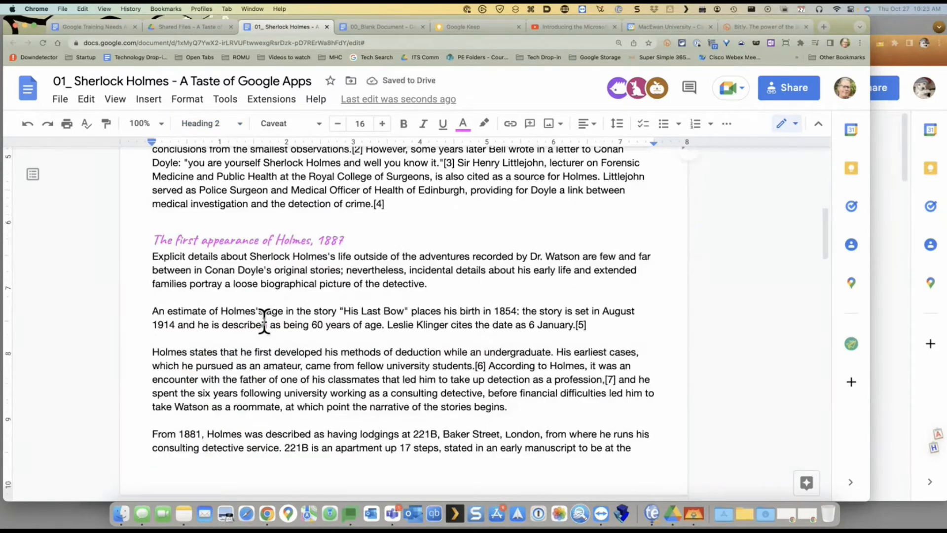
scroll(264, 321, "down", 10)
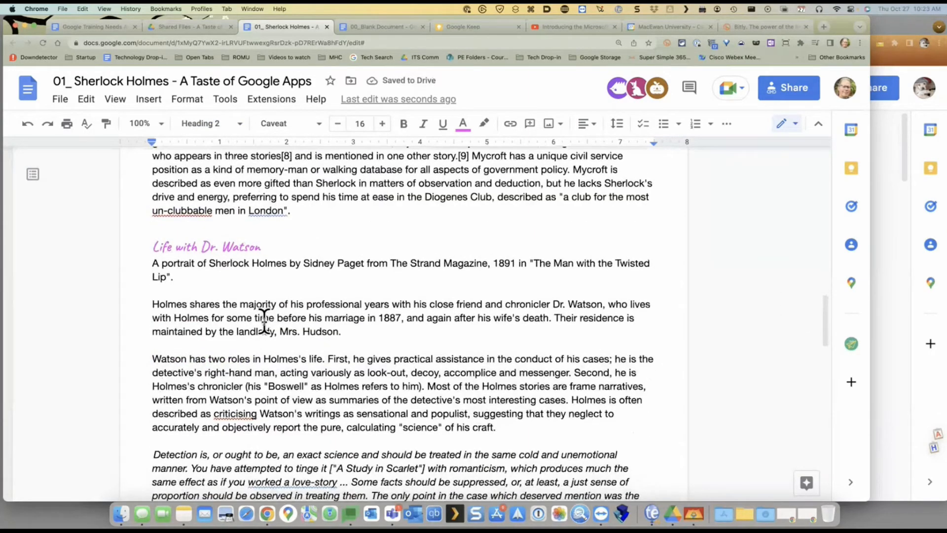
scroll(265, 320, "up", 20)
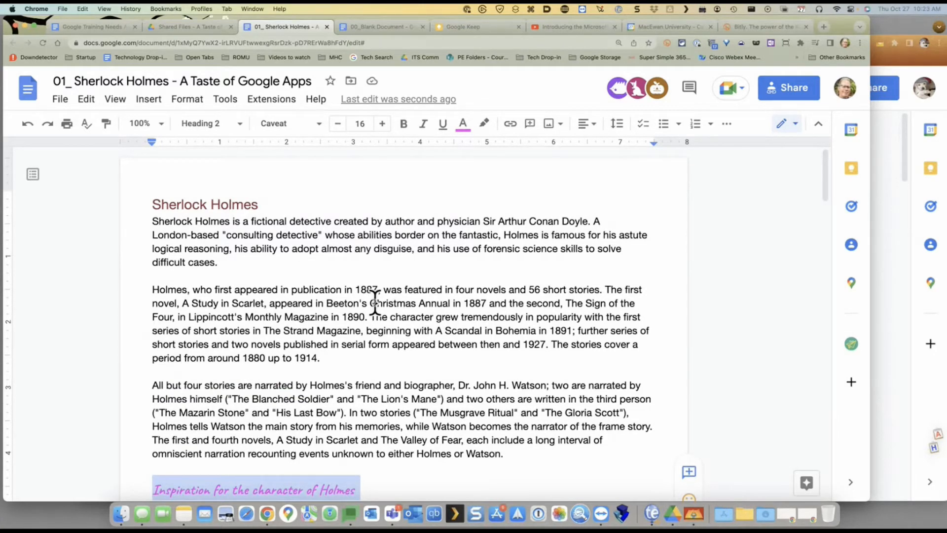
scroll(375, 302, "down", 5)
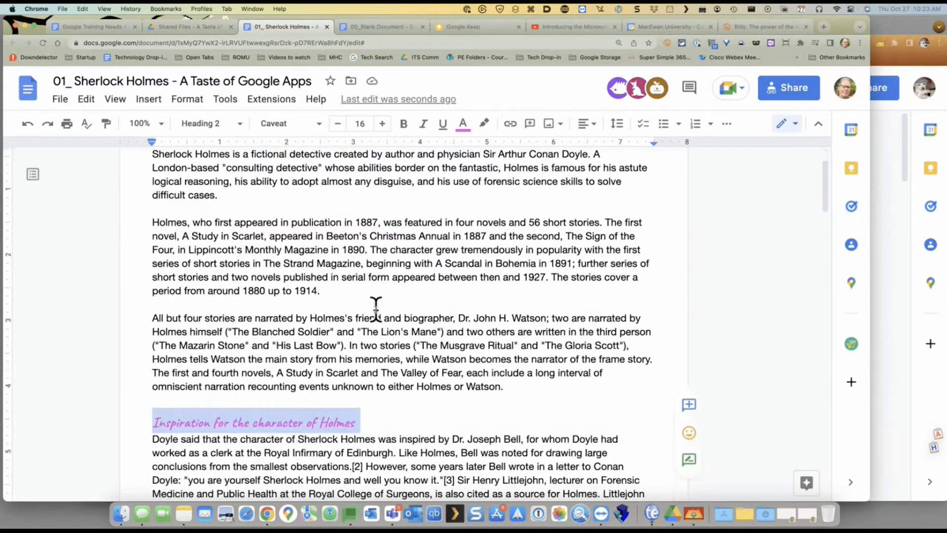
scroll(375, 308, "down", 3)
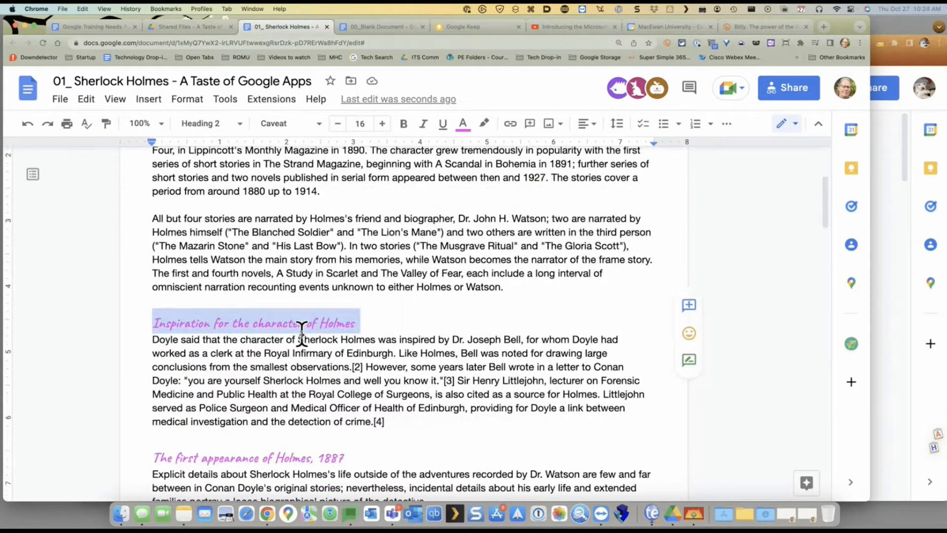
scroll(460, 300, "down", 20)
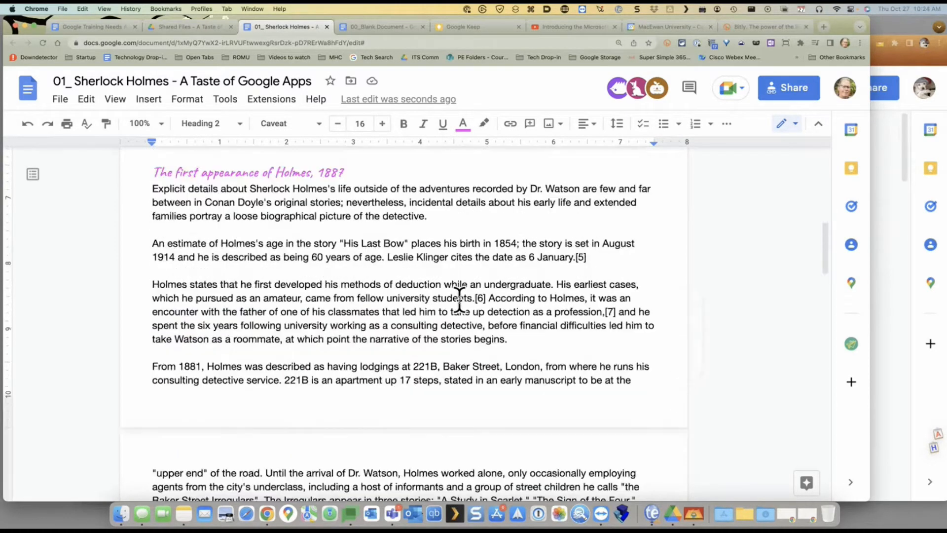
left_click(366, 323)
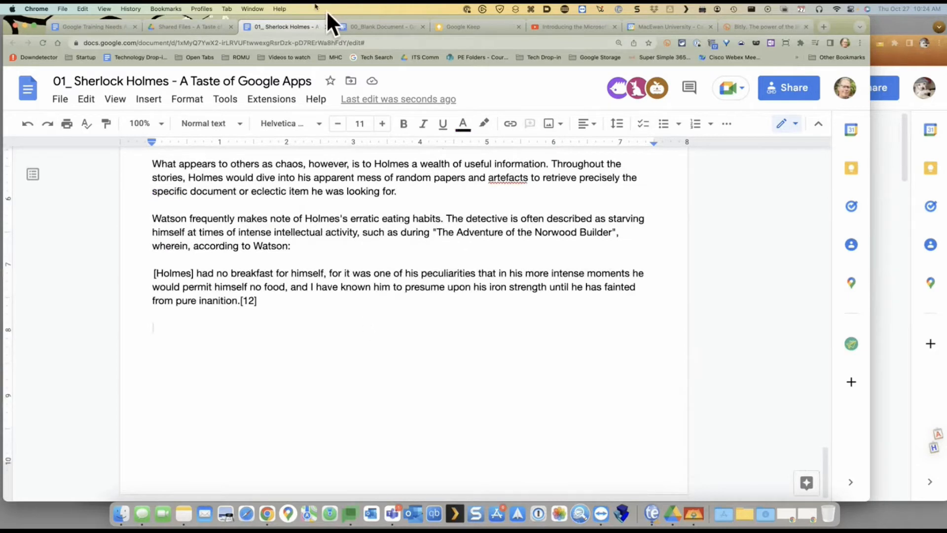
Add a placeholder Heading 2 line on the last line, followed by a placeholder body paragraph
left_click(217, 123)
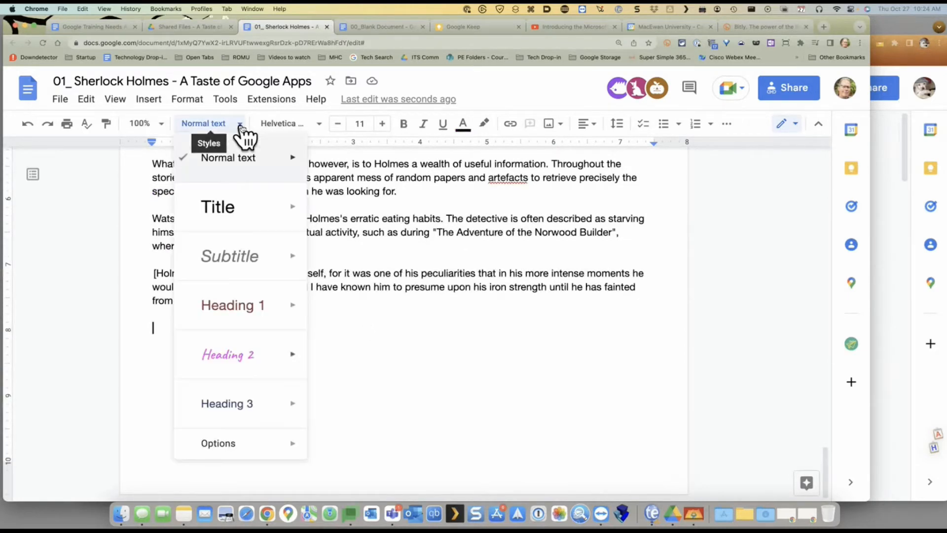
mouse_move(239, 170)
mouse_move(264, 309)
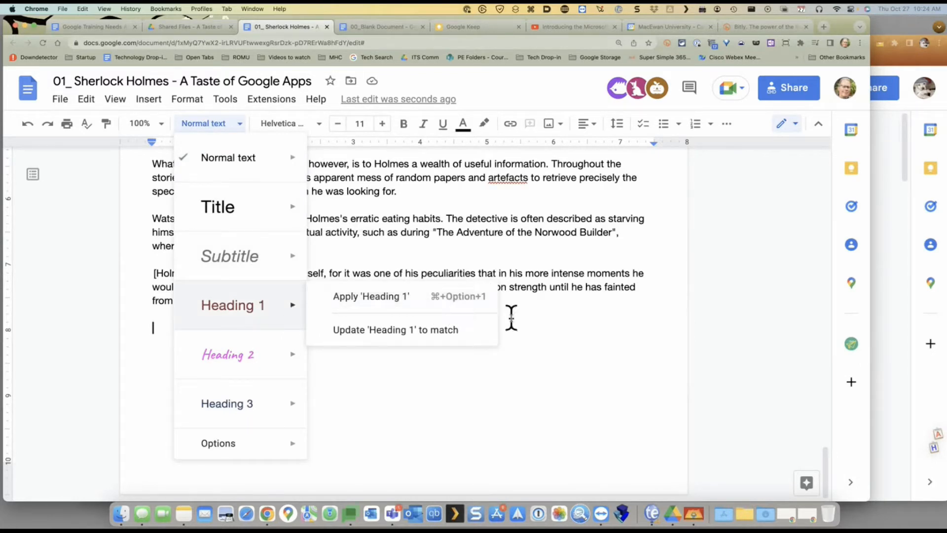
left_click(516, 344)
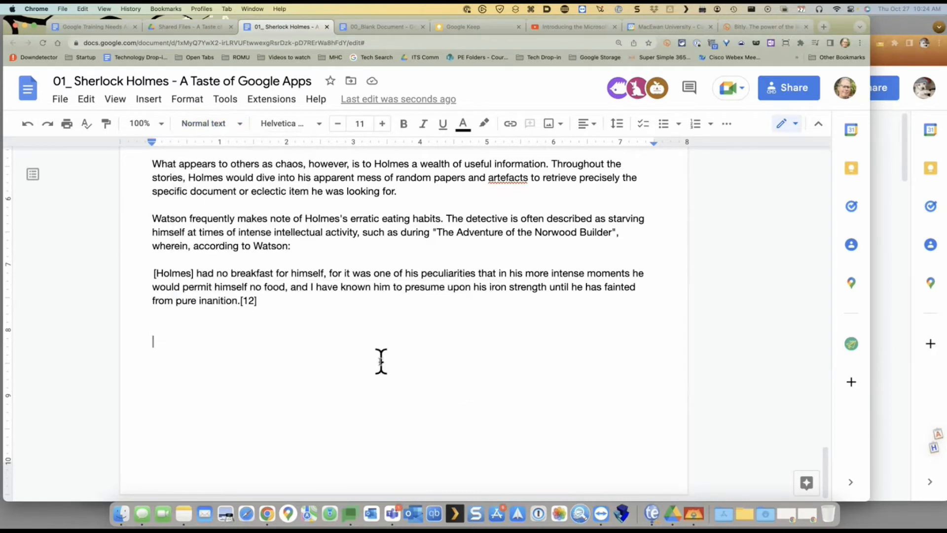
key("super+alt+2")
type("La")
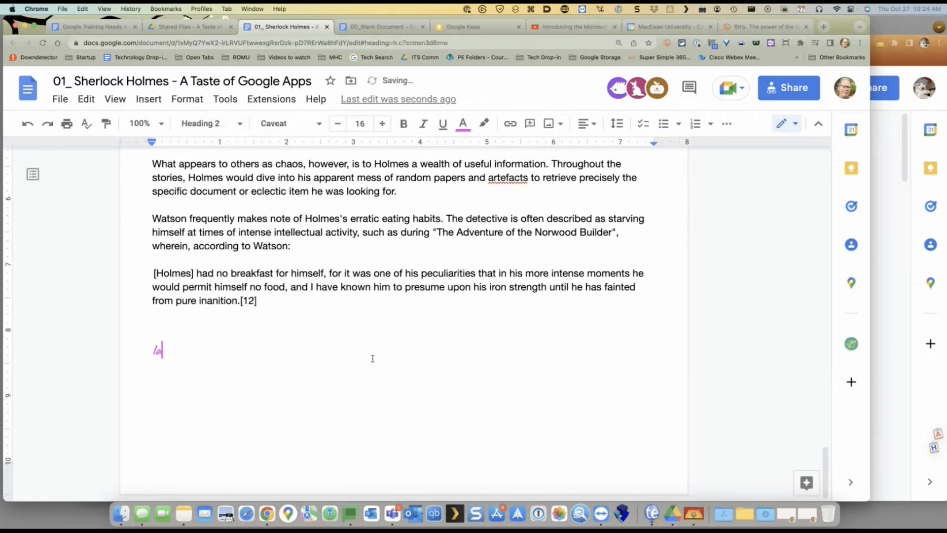
type("fjkls Fl;jsa;lfji;sajfkxdjaf;jdsf")
key("Return")
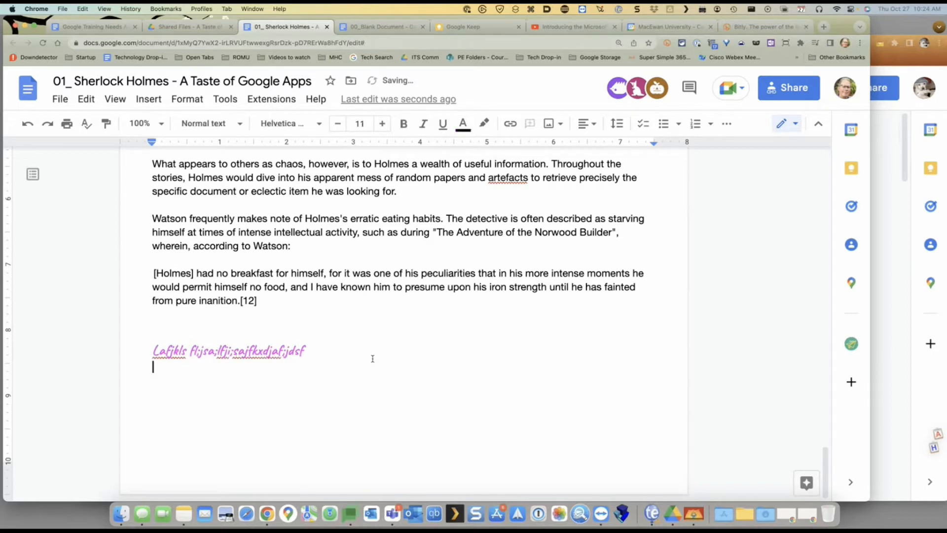
type("Salkj flkjsafklj asklfjsdalkjfls;dkjfkl;sdjafkdjfs;kl")
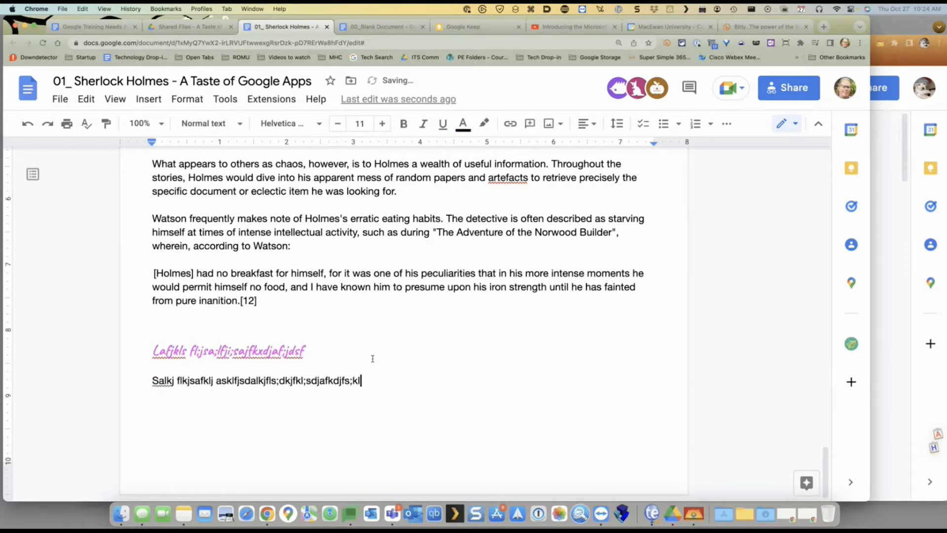
key("Return")
Add a second Heading 2 line 'Alskdfj lkdsjfkljsd f;lkdjs', then move back up to the red heading
key("super+alt+2")
type("Alskdfj lkdsjfkljsd f;lkdjs")
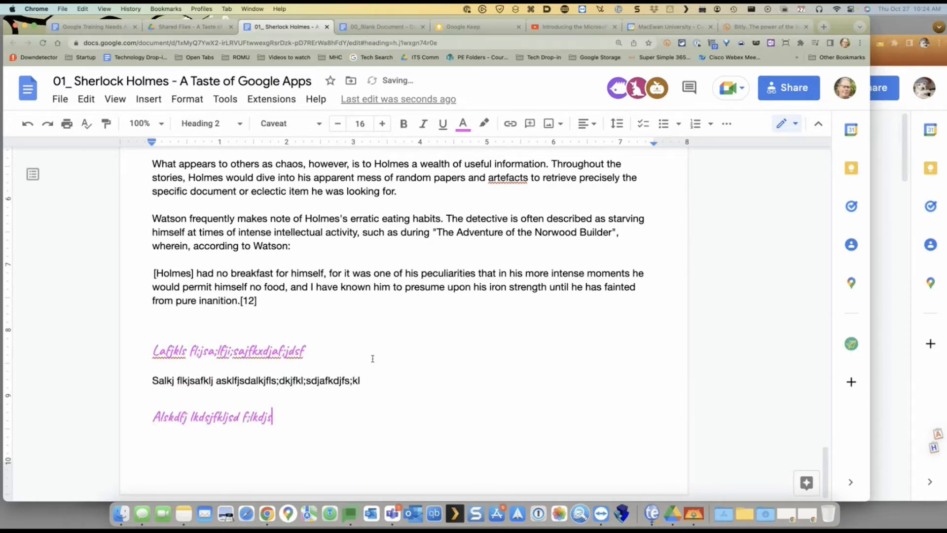
key("Up")
key("Up")
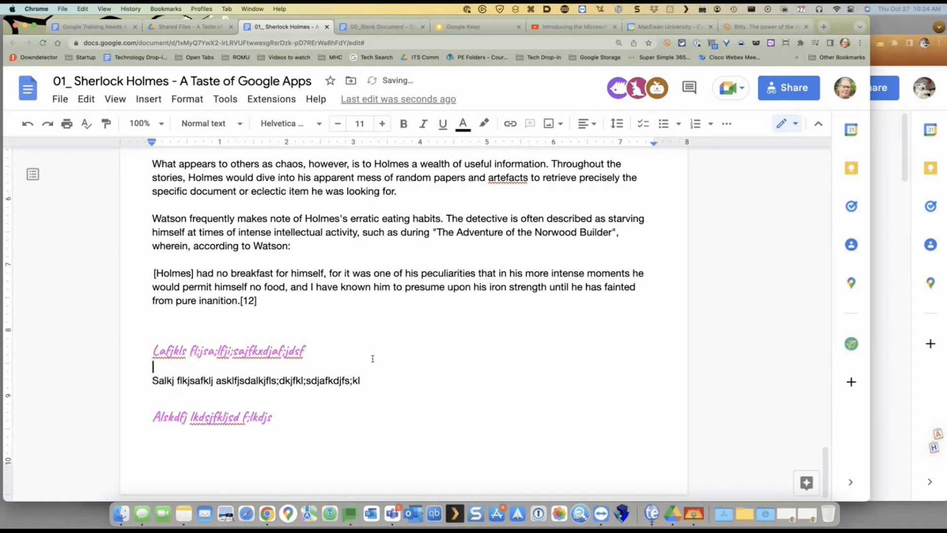
key("Up")
key("super+alt+1")
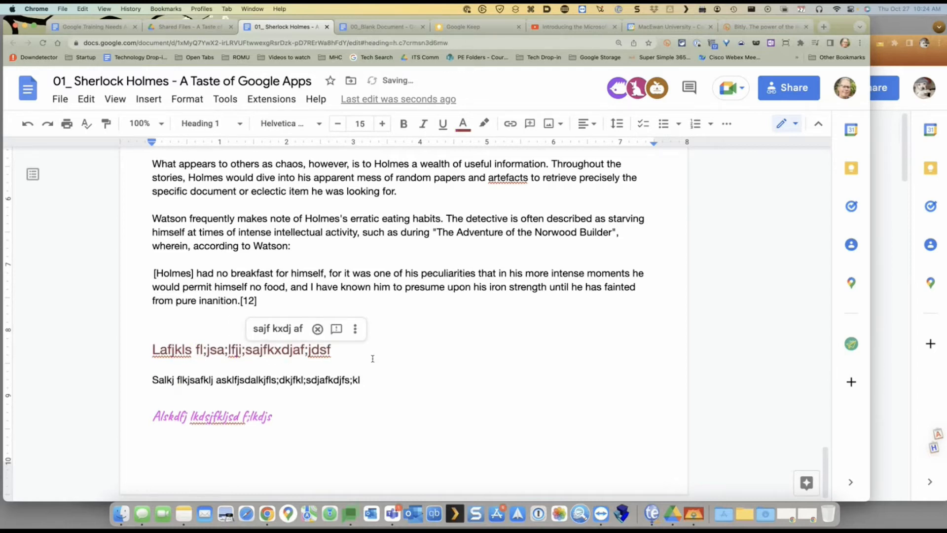
Add a placeholder body line beneath the pink subheading
key("Down")
key("Down")
key("Down")
key("End")
key("Return")
type("Lksdjfksdj flsdjfkljsdklfj klsdjf;lasj dkfjdsjf ;klsdjf;klds")
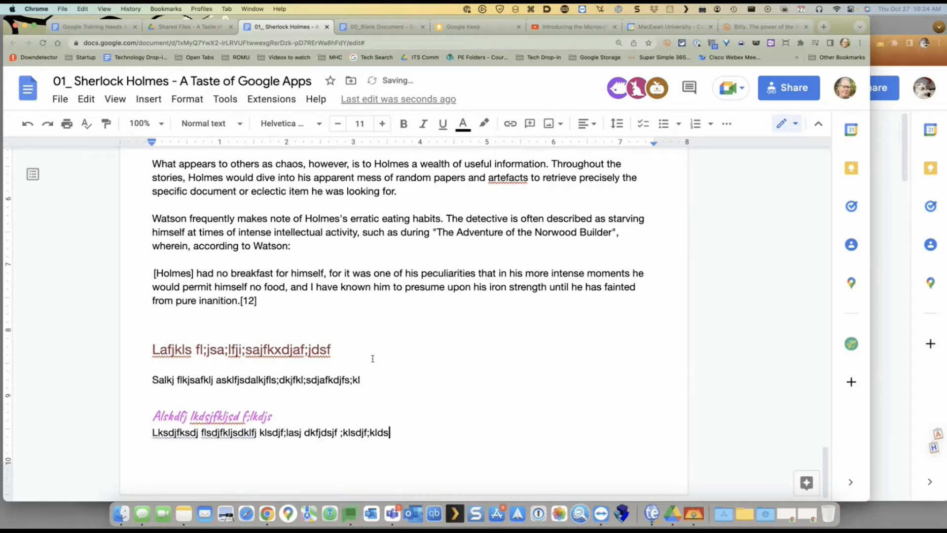
key("Return")
Insert a page break and add Heading 2 'Adlkfjdskjf kdls;ajf ;lksajfk' on the new page
key("super+Return")
key("super+alt+2")
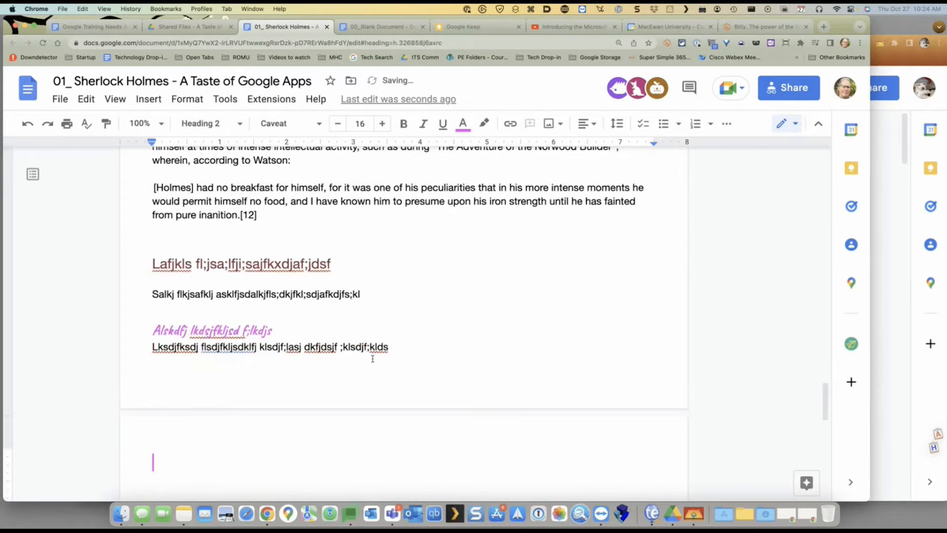
type("Adlkfjdskjf kdls;ajf ;lksajfk")
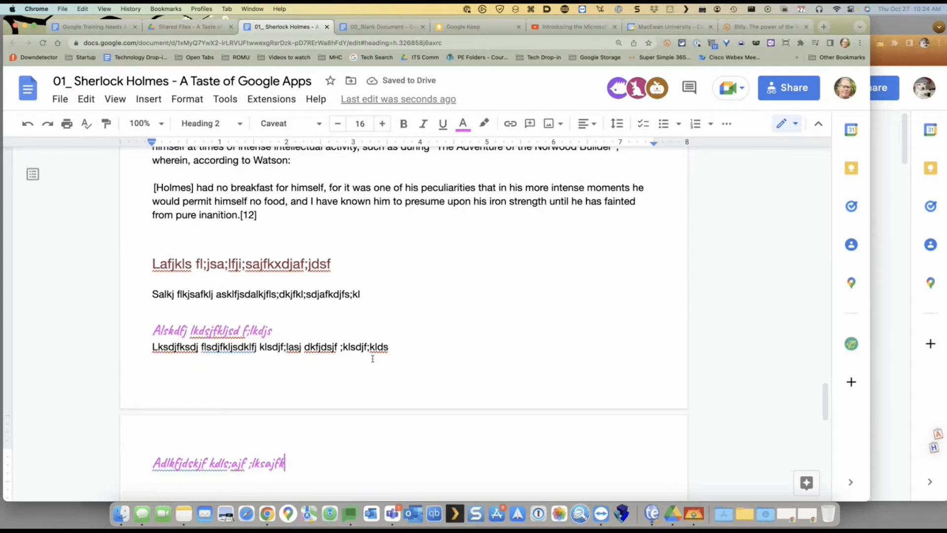
left_click(237, 265)
scroll(483, 265, "up", 15)
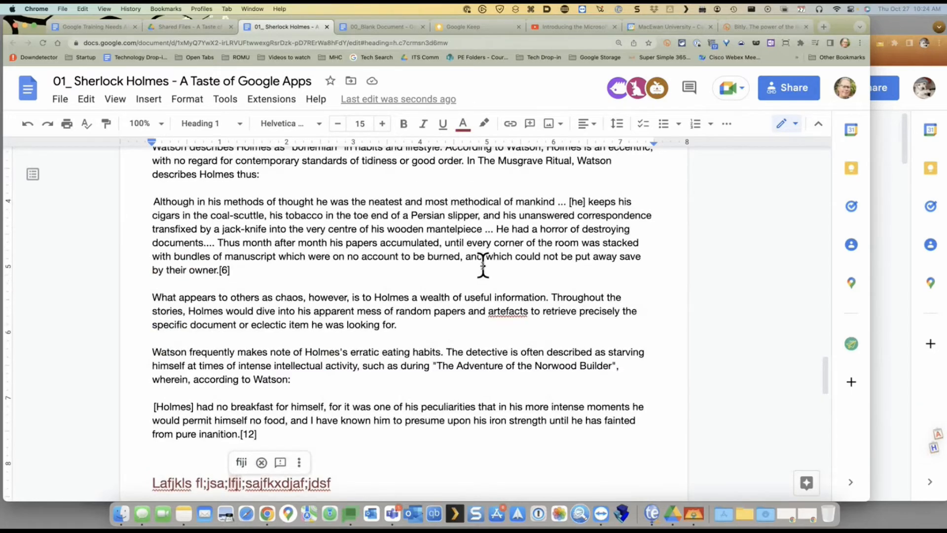
scroll(482, 265, "up", 10)
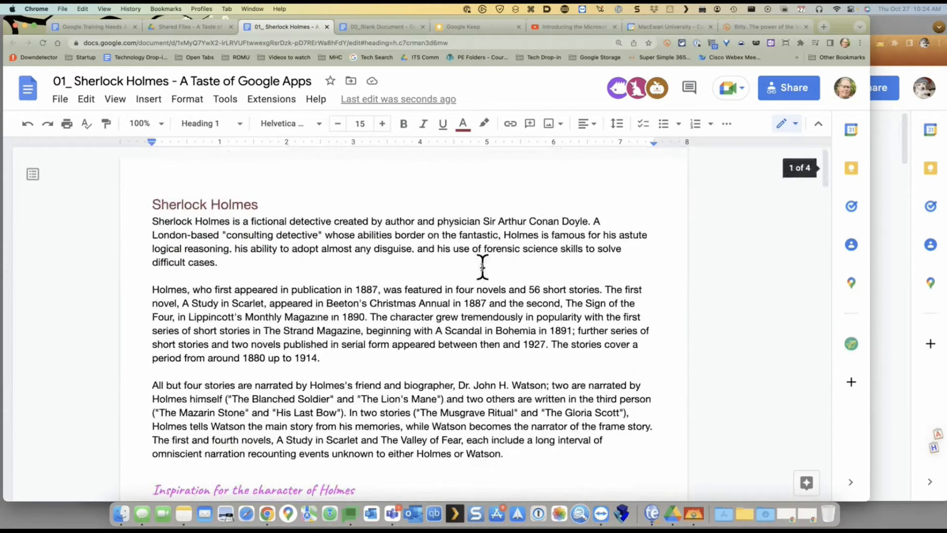
Add an empty line under the title and insert a blue-links table of contents
left_click(274, 202)
key("Return")
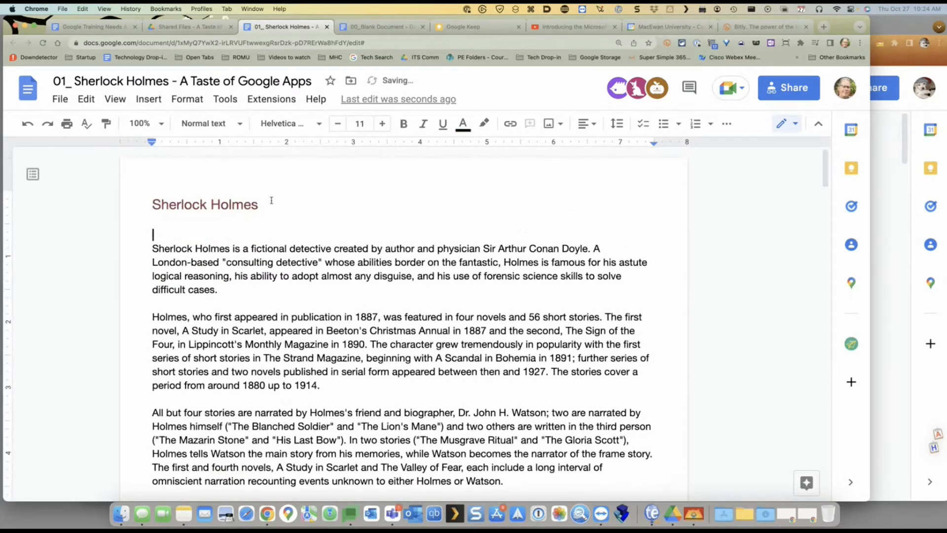
left_click(150, 99)
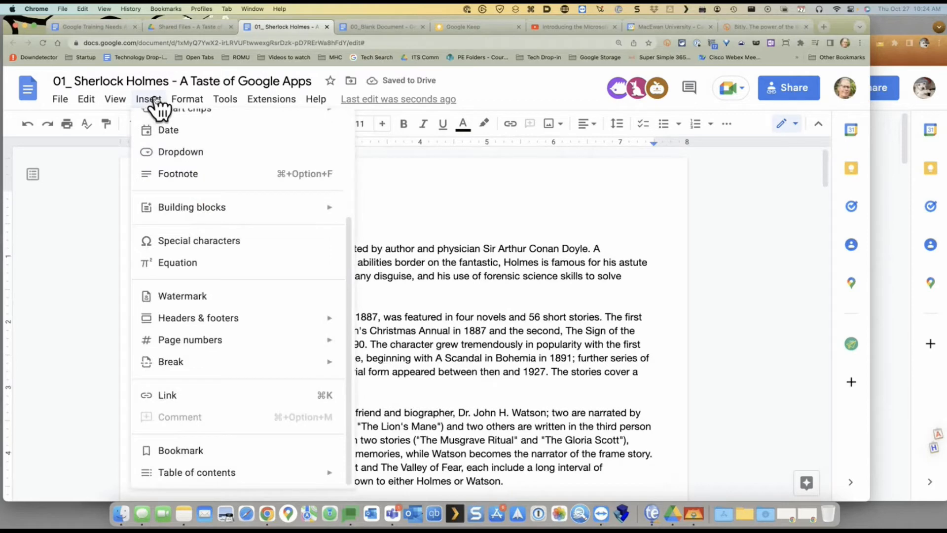
mouse_move(289, 472)
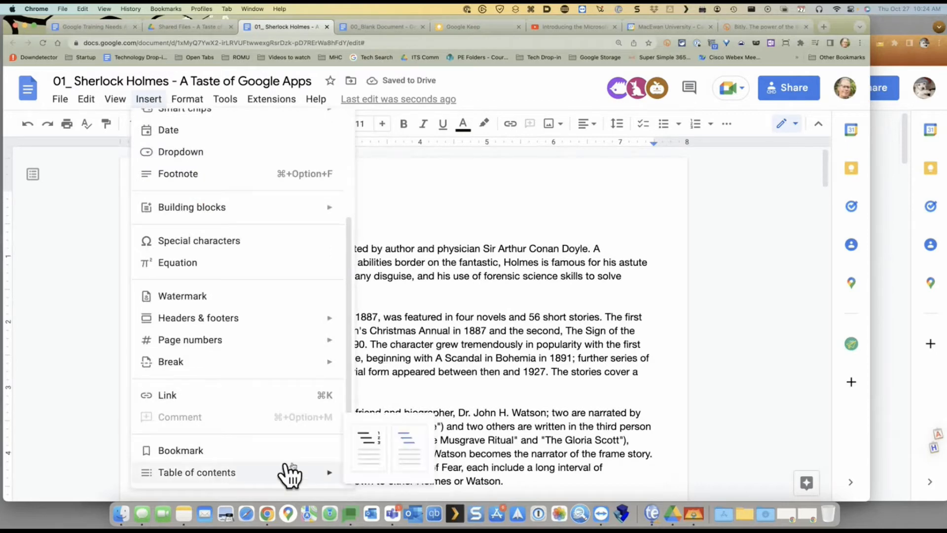
left_click(408, 463)
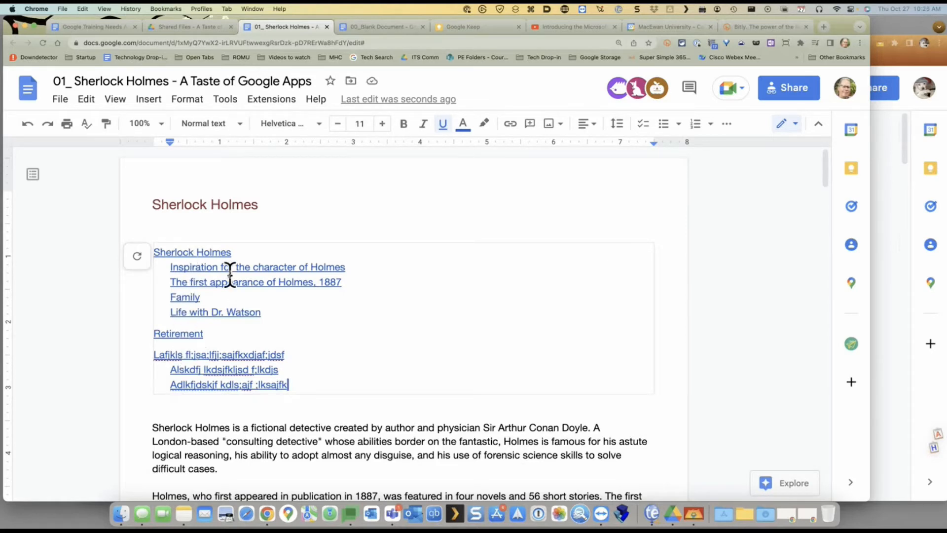
Undo the blue-links contents and insert a table of contents with page numbers instead
scroll(421, 301, "down", 6)
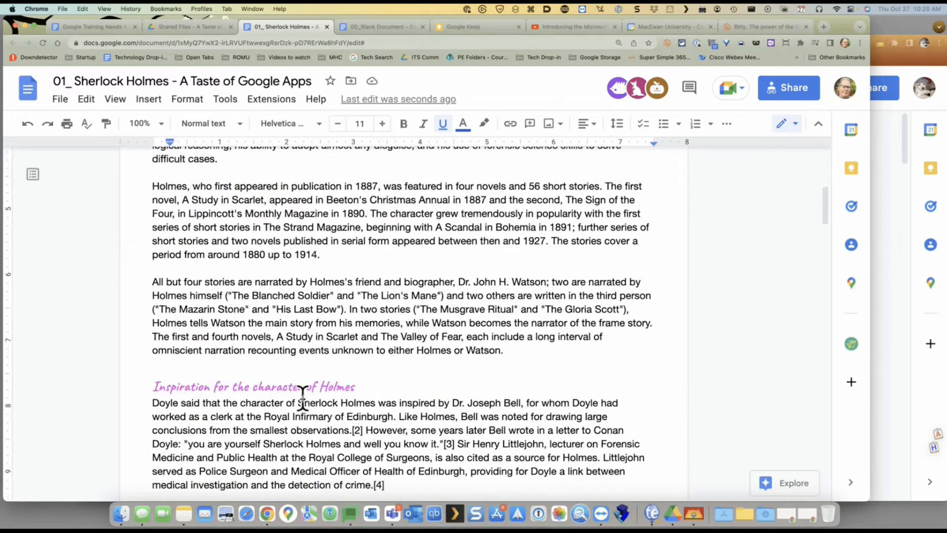
scroll(302, 375, "down", 7)
scroll(348, 214, "up", 13)
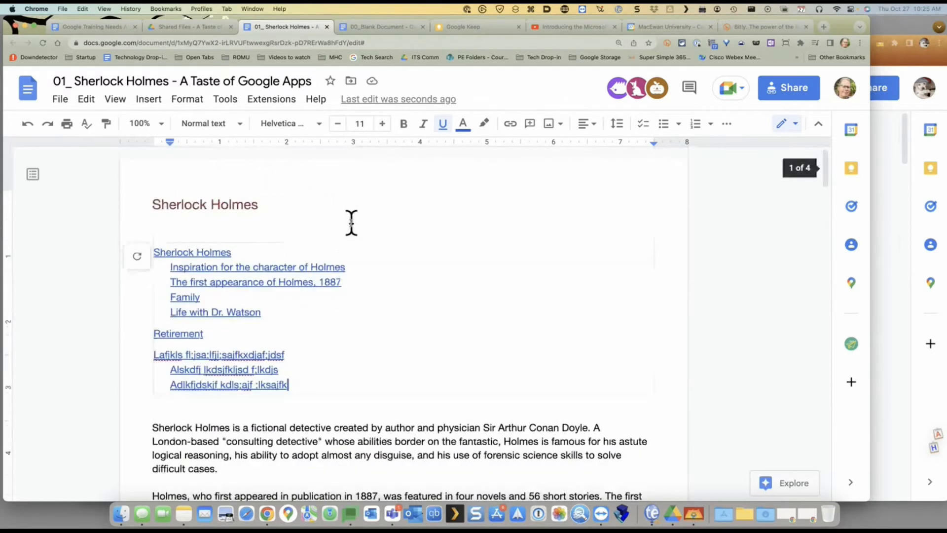
left_click(550, 300)
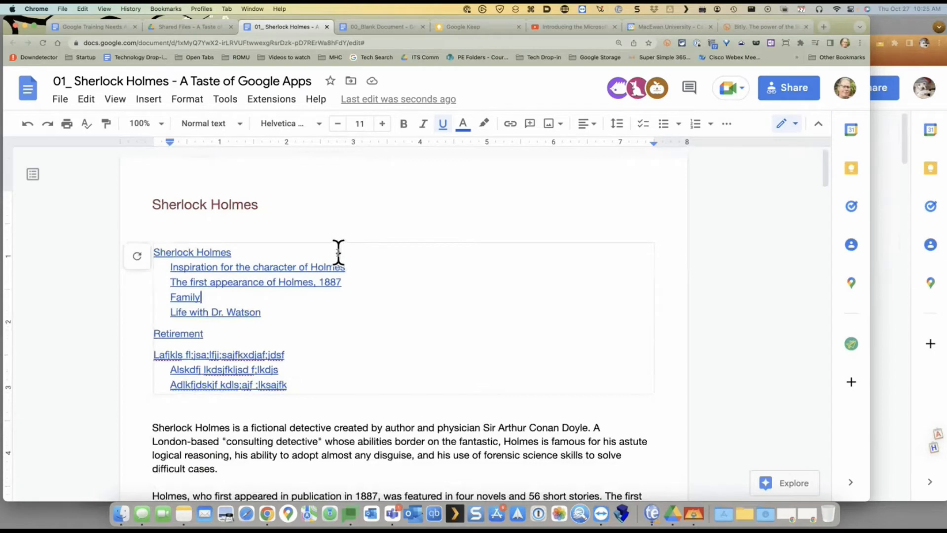
key("super+z")
left_click(143, 101)
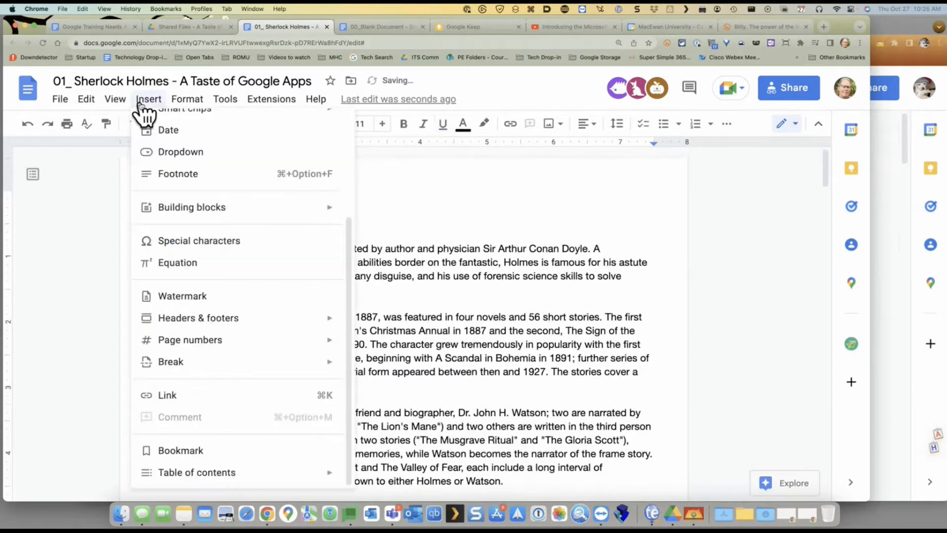
mouse_move(182, 474)
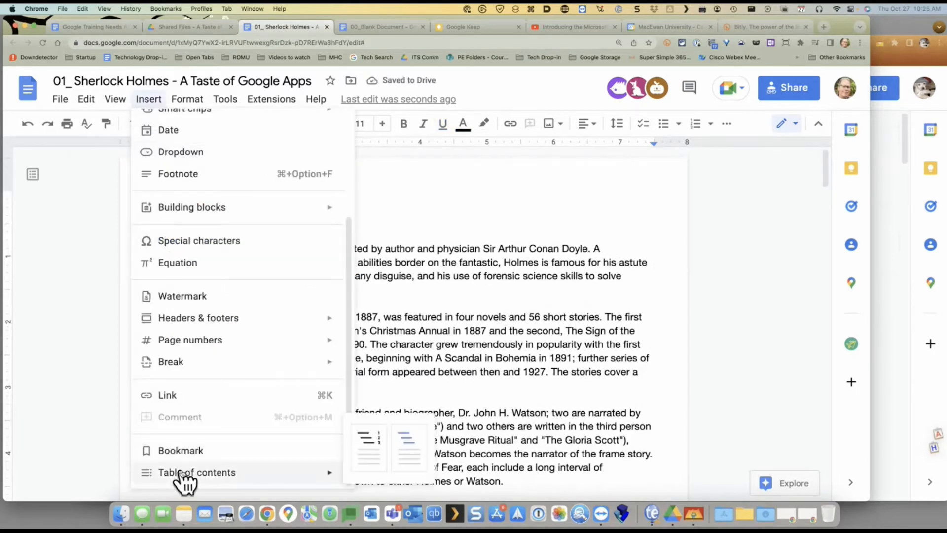
left_click(373, 436)
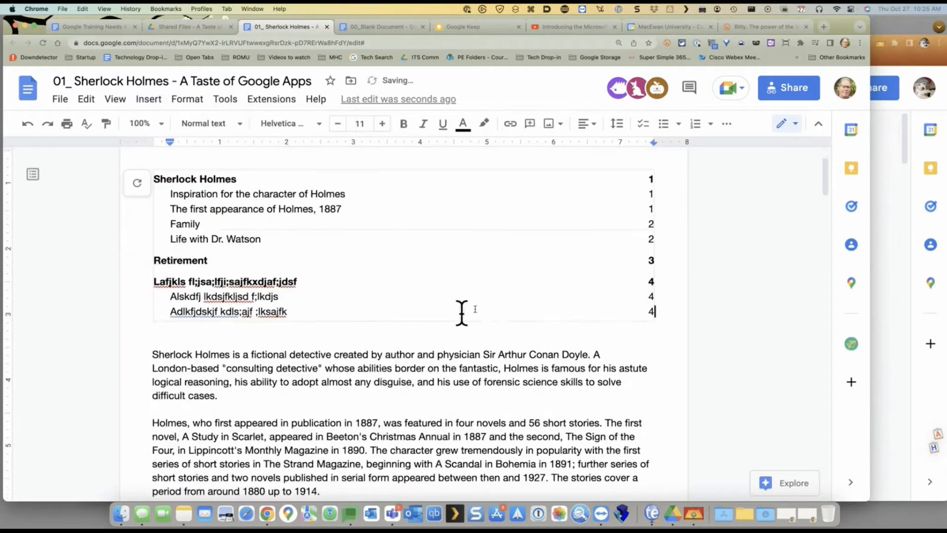
scroll(645, 265, "down", 10)
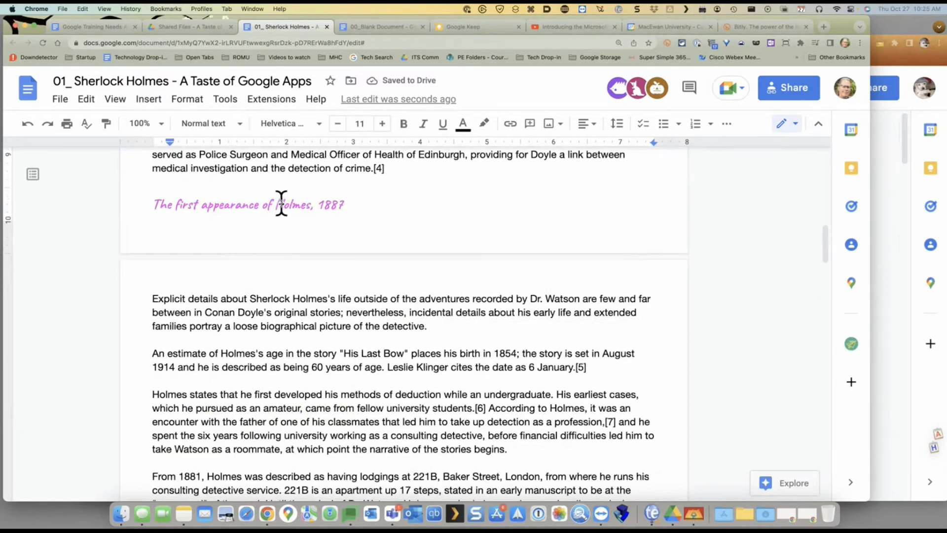
Move 'The first appearance' heading to a new page and insert 'rlock !!' into its title
left_click(153, 205)
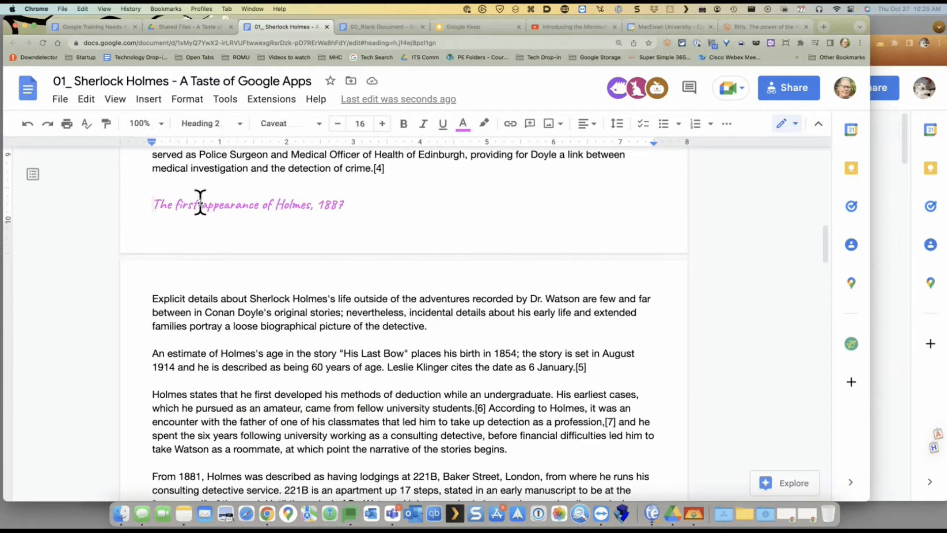
key("super+Return")
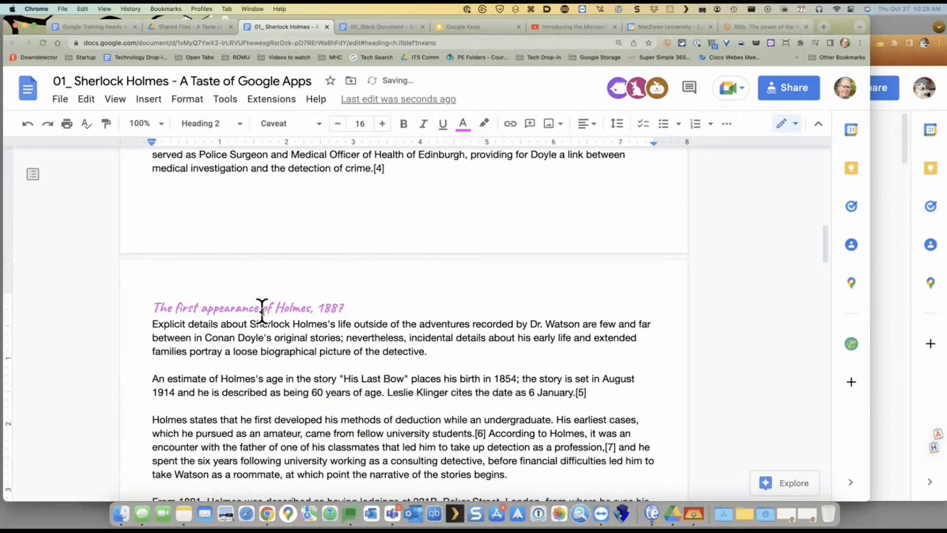
type("rlock !!")
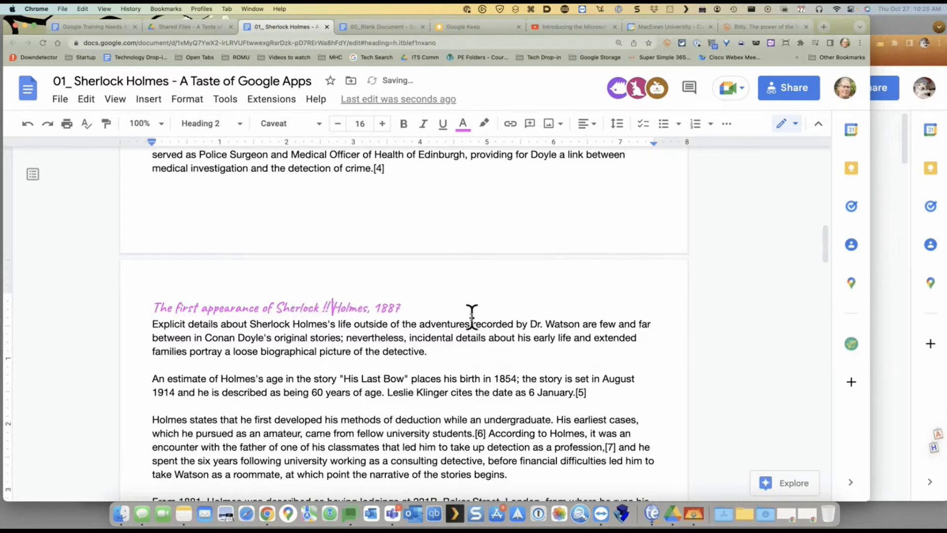
Refresh the table of contents so it lists 'The first appearance of Sherlock !! Holmes, 1887'
key("super+Up")
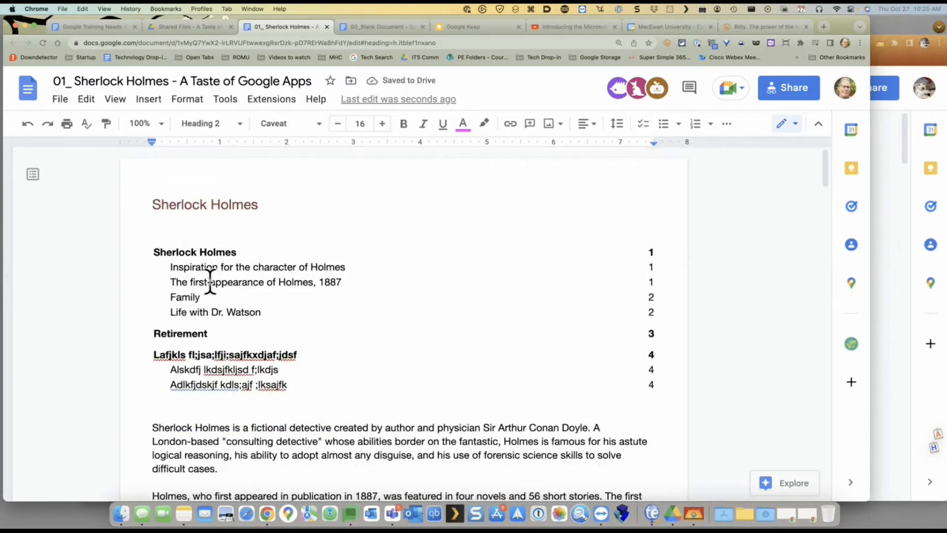
left_click(210, 282)
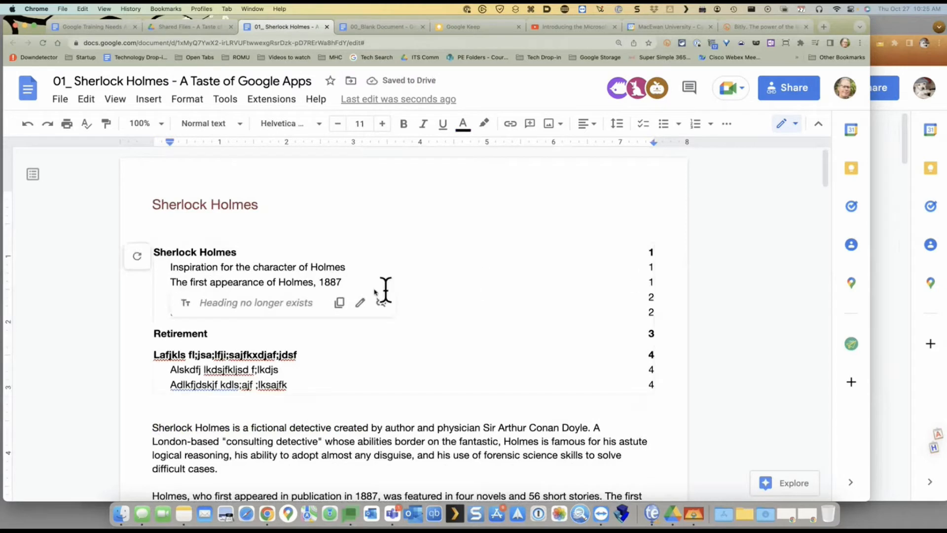
left_click(138, 256)
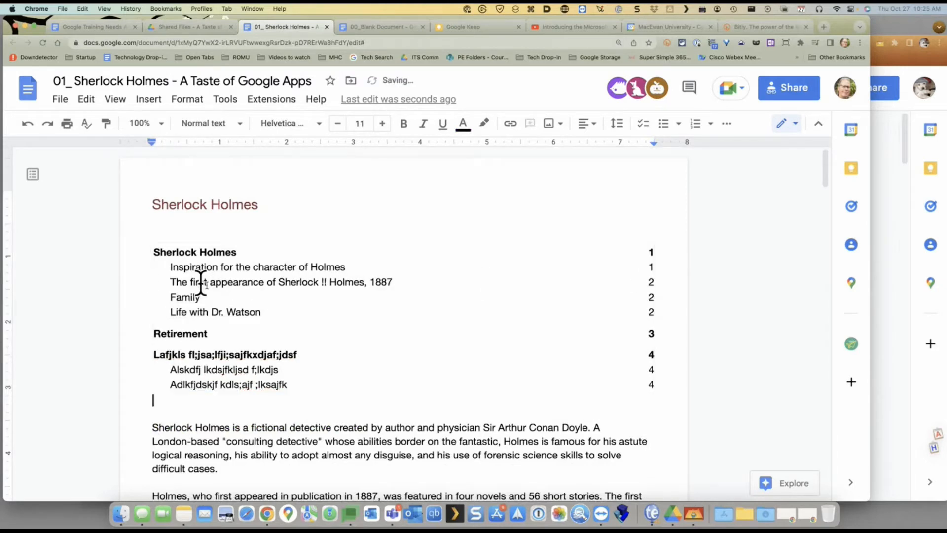
left_click_drag(210, 281, 393, 281)
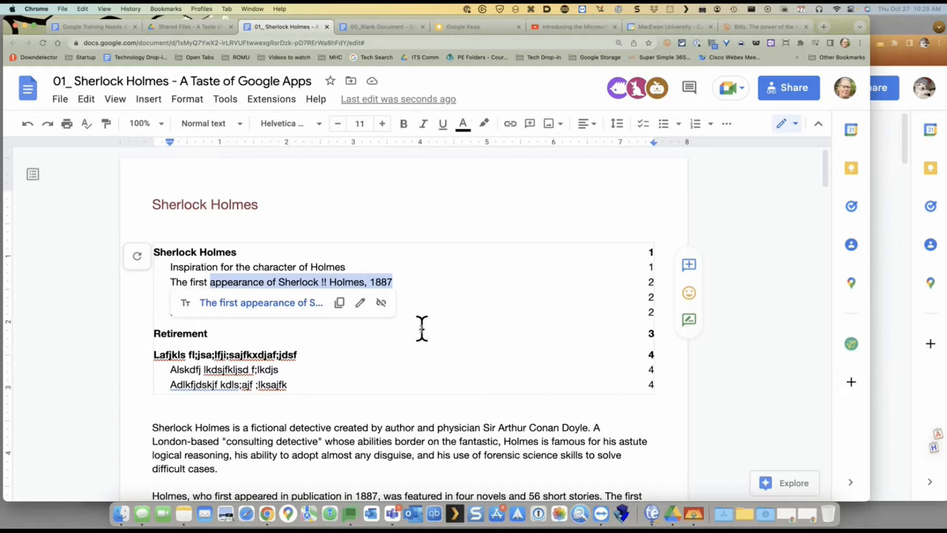
left_click(182, 219)
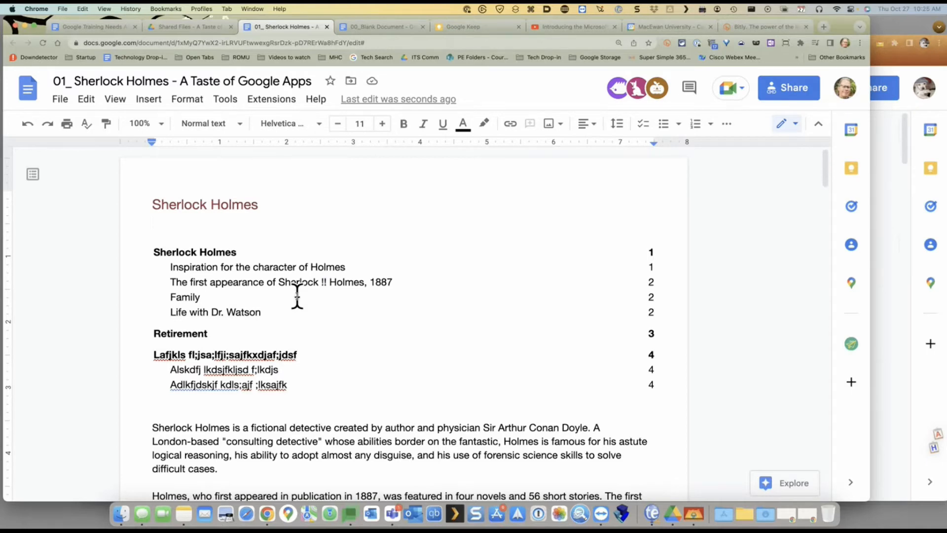
scroll(303, 296, "down", 5)
scroll(303, 295, "up", 5)
left_click(644, 251)
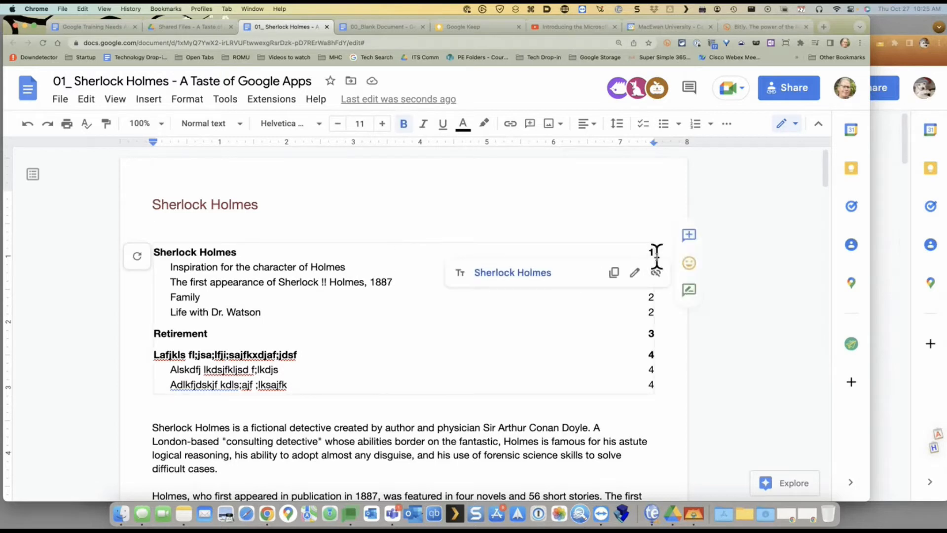
left_click(522, 273)
left_click(321, 355)
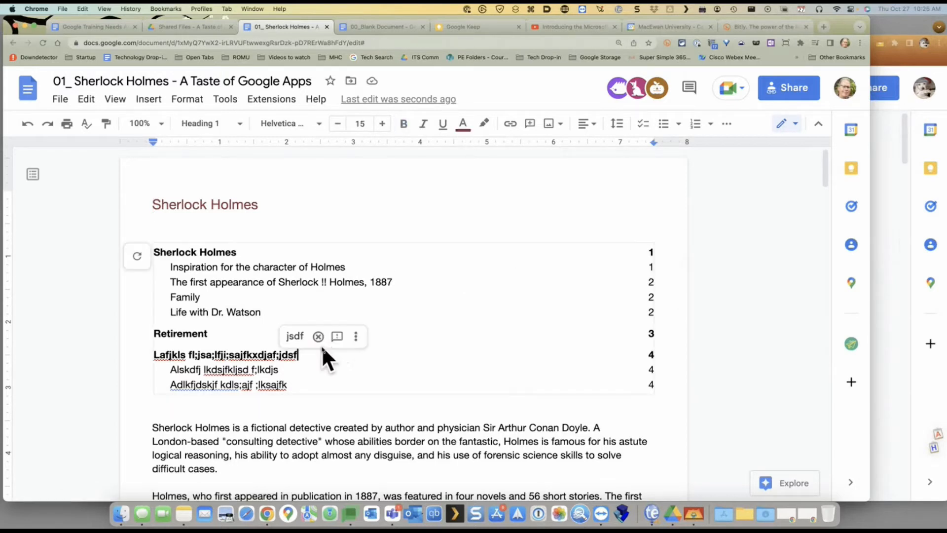
left_click(650, 355)
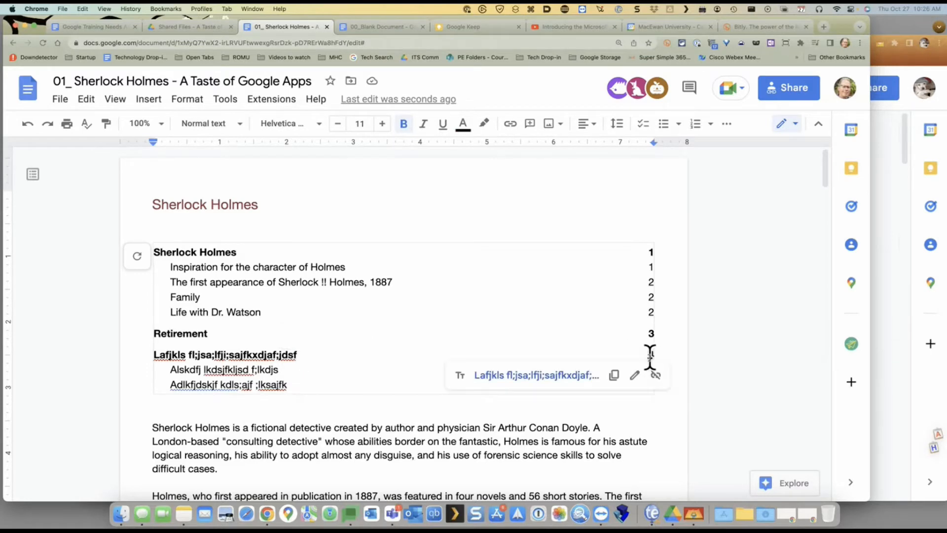
left_click(543, 376)
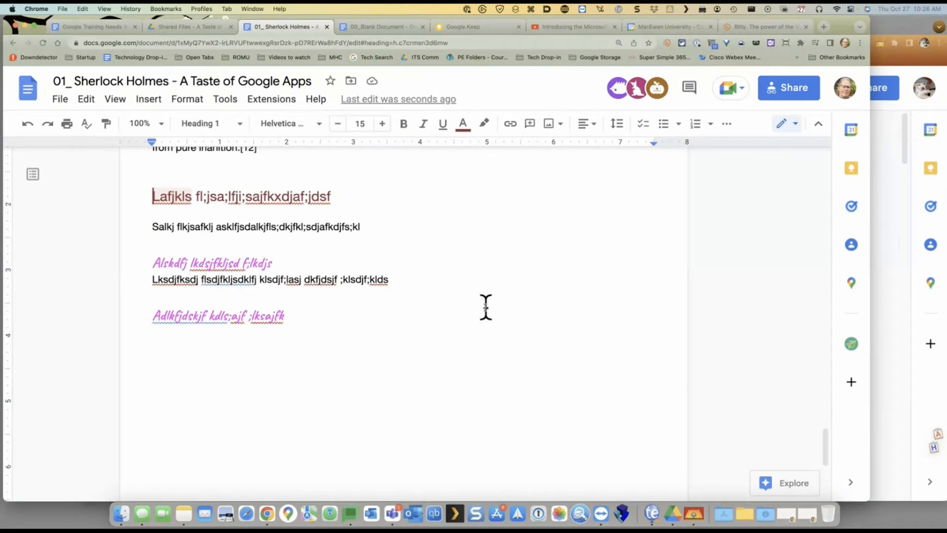
scroll(486, 307, "up", 15)
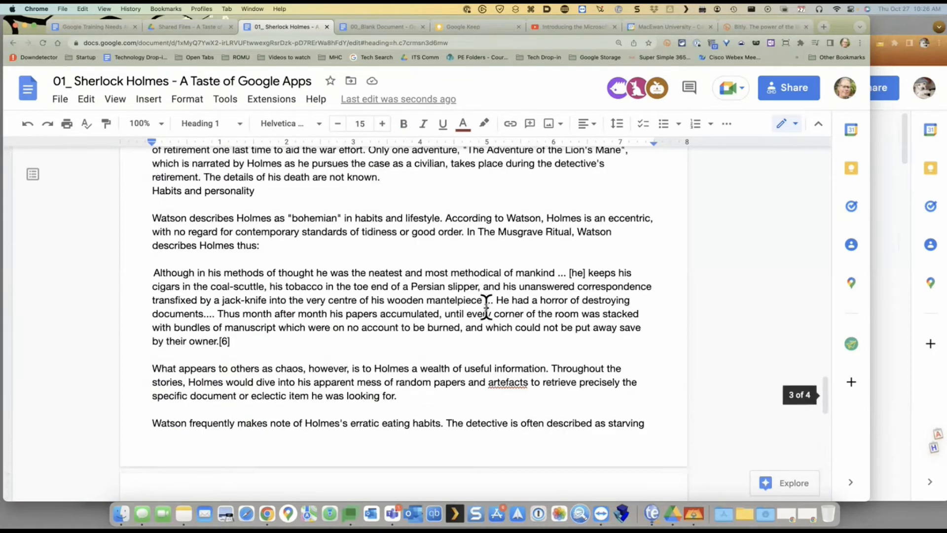
scroll(486, 306, "up", 20)
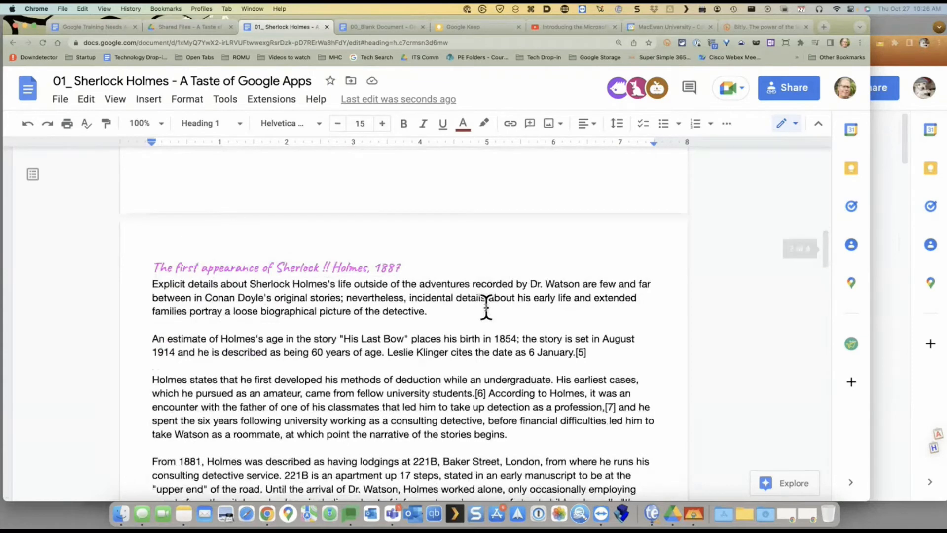
scroll(486, 307, "up", 20)
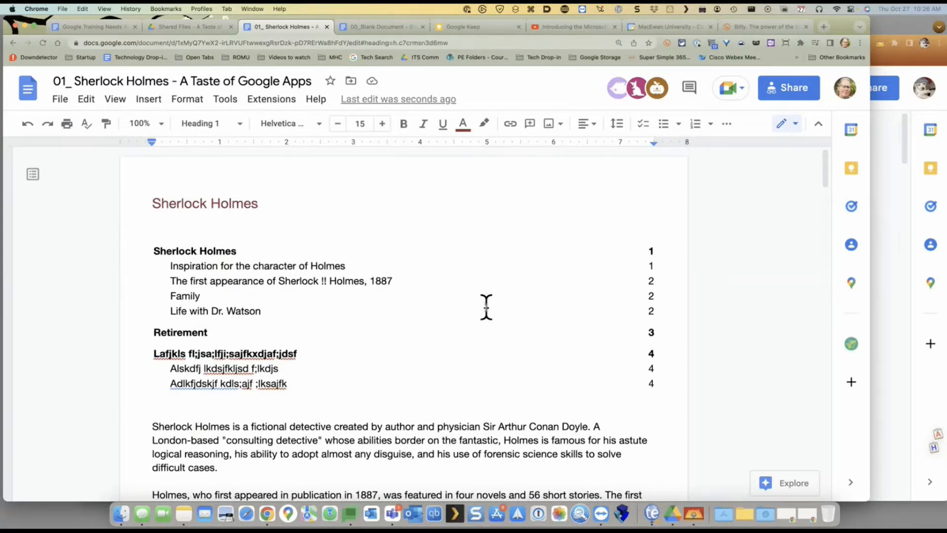
scroll(485, 307, "down", 3)
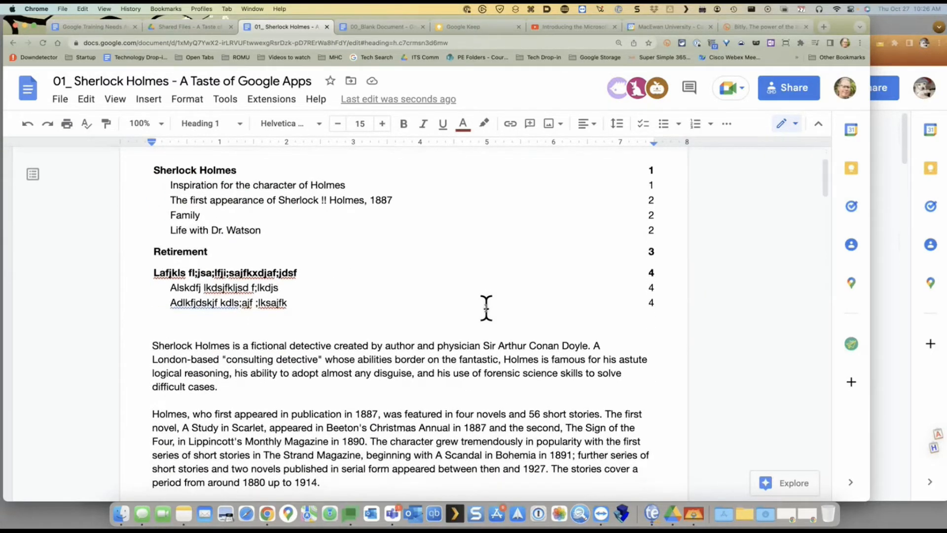
Select 'The Musgrave Ritual' and the Inspiration heading while browsing the body text
left_click(155, 343)
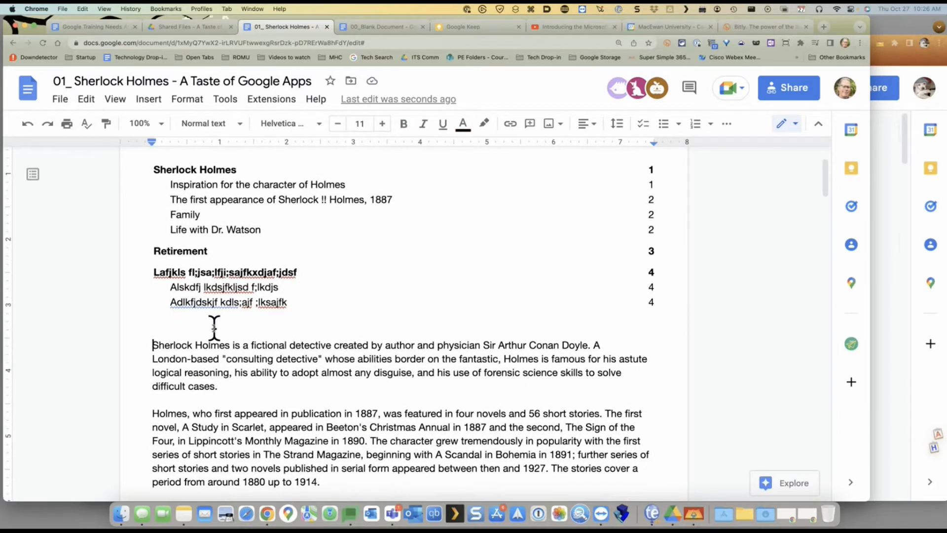
scroll(212, 328, "down", 6)
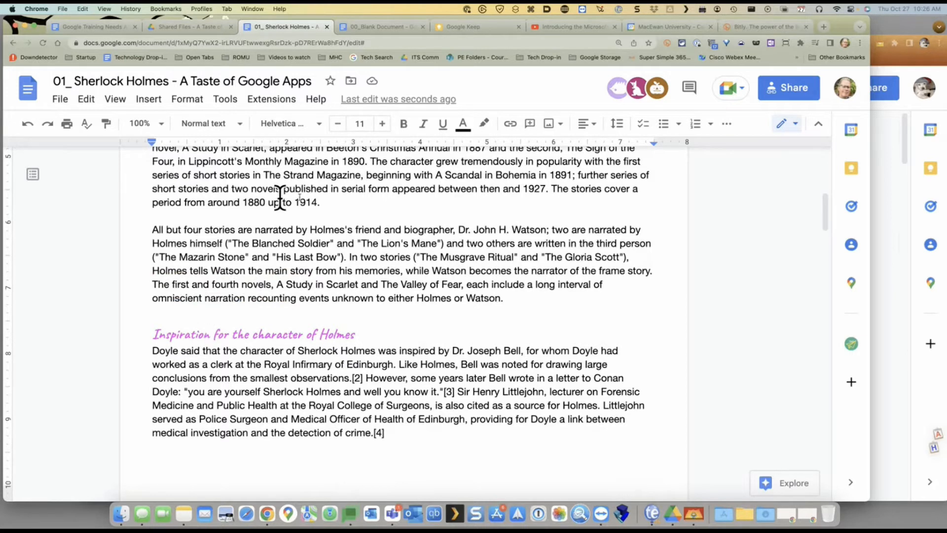
left_click_drag(420, 257, 517, 257)
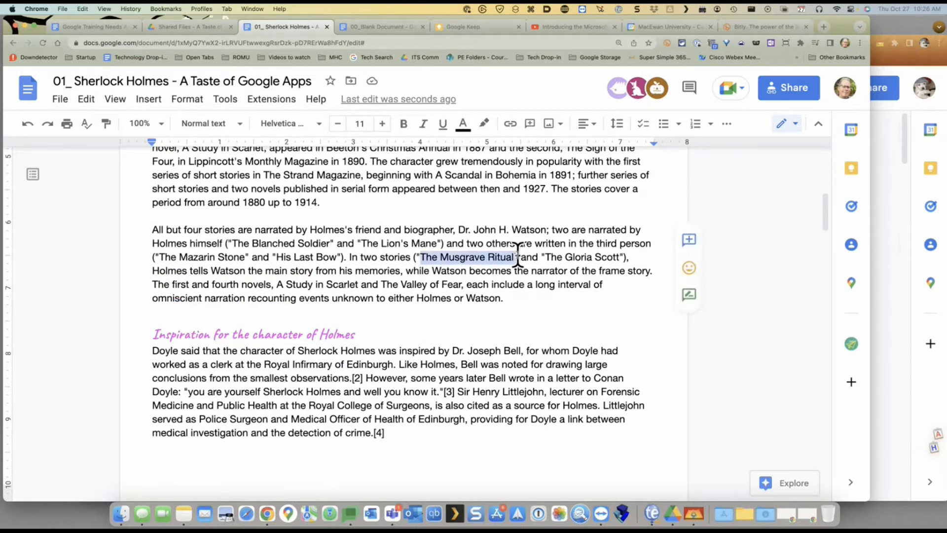
triple_click(170, 335)
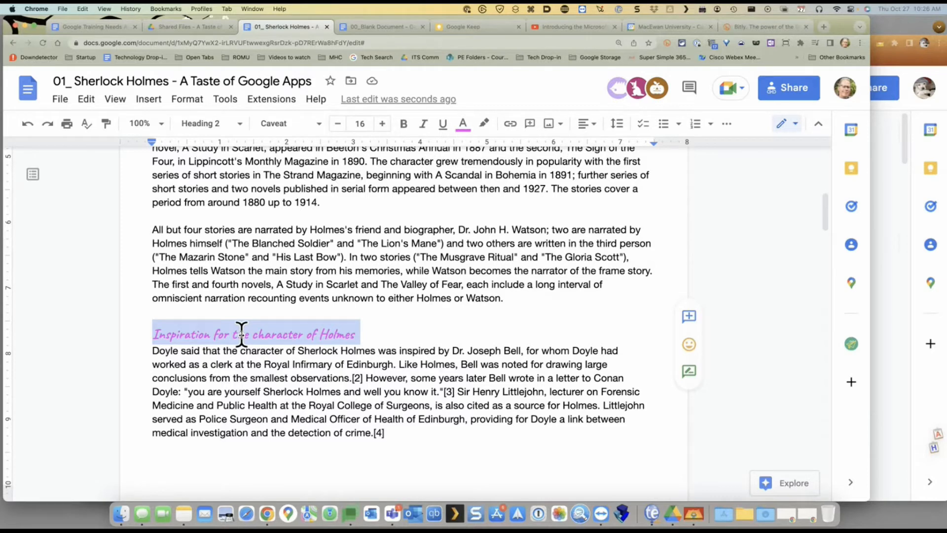
left_click(364, 270)
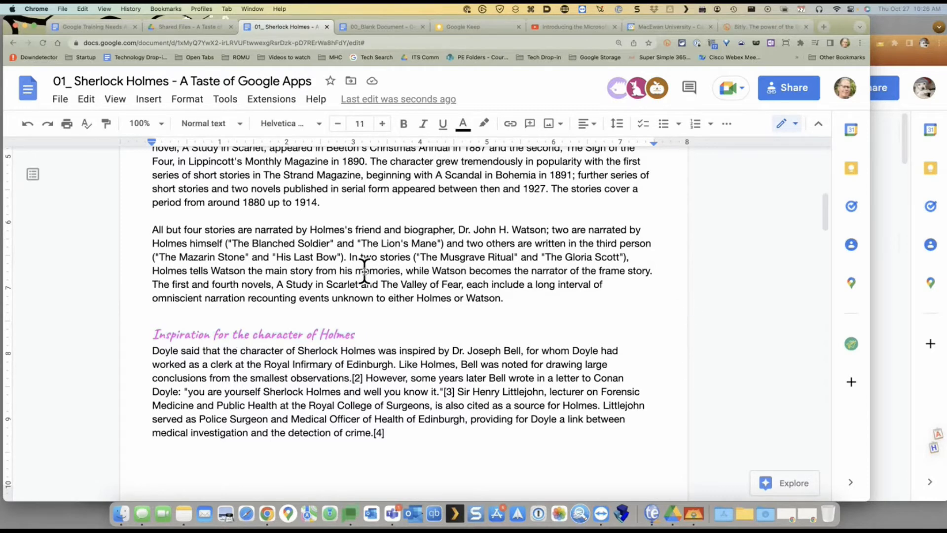
Follow the first-appearance contents link, visit the Training Needs Assessment document, and return
scroll(364, 277, "up", 1)
scroll(364, 282, "up", 2)
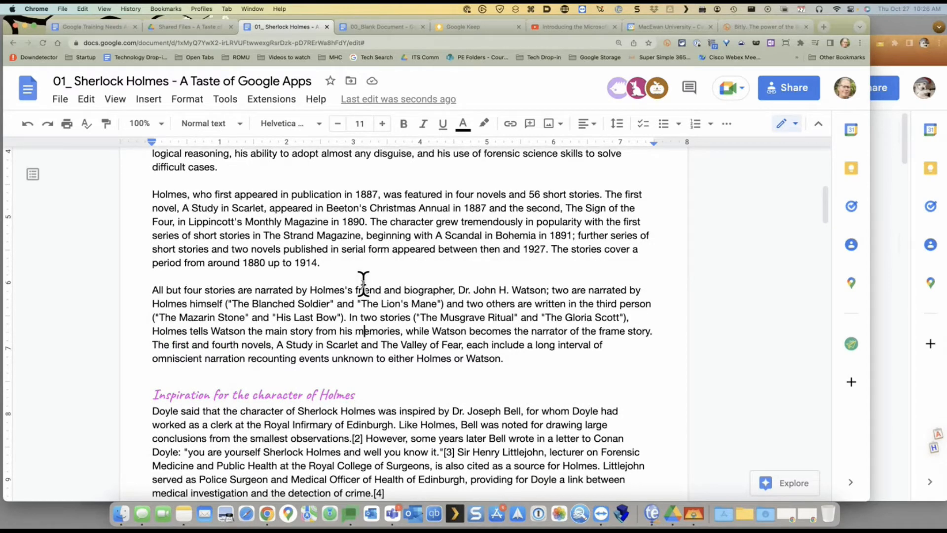
scroll(420, 327, "up", 1)
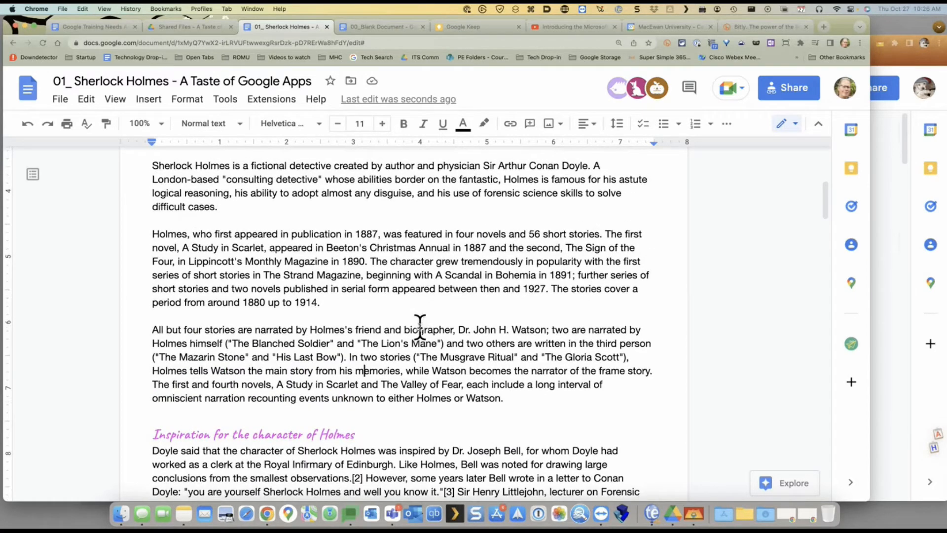
scroll(419, 326, "up", 6)
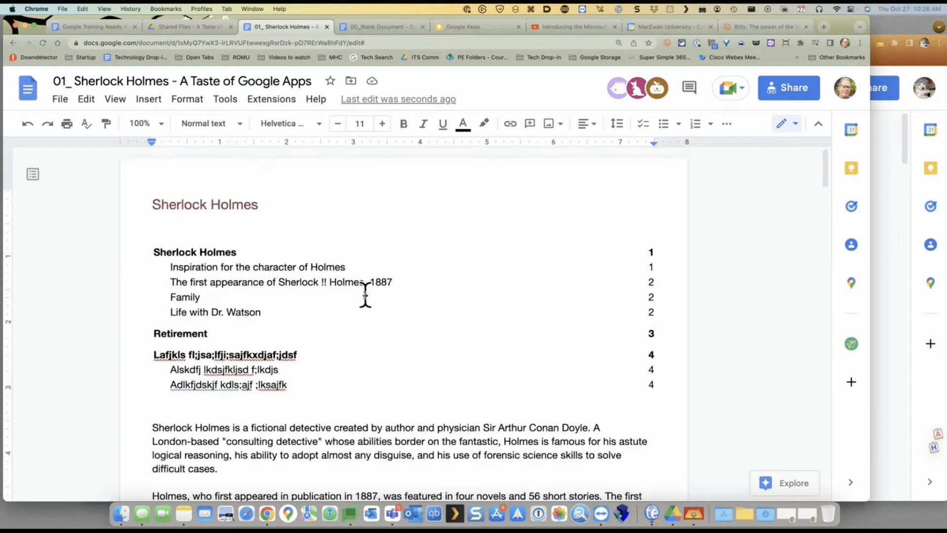
left_click(364, 285)
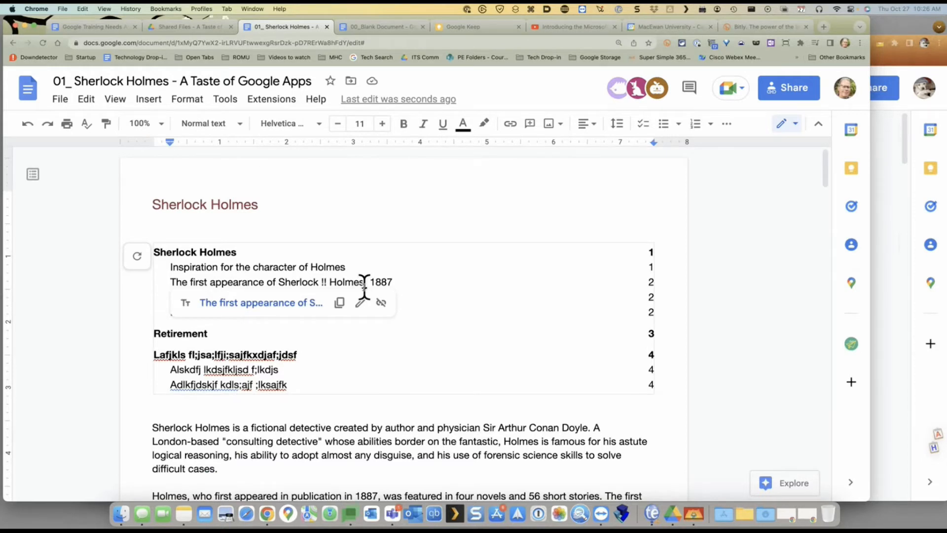
left_click(108, 26)
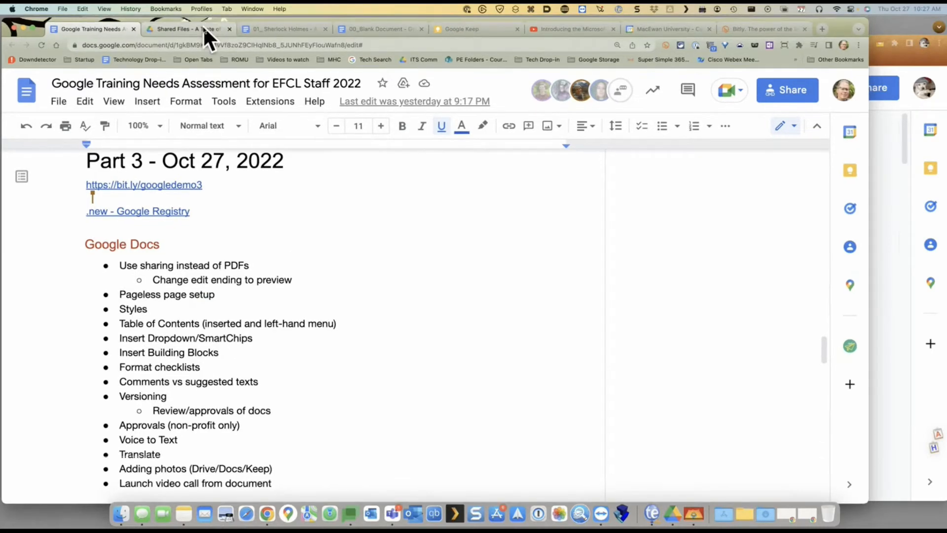
left_click(262, 28)
scroll(313, 295, "down", 6)
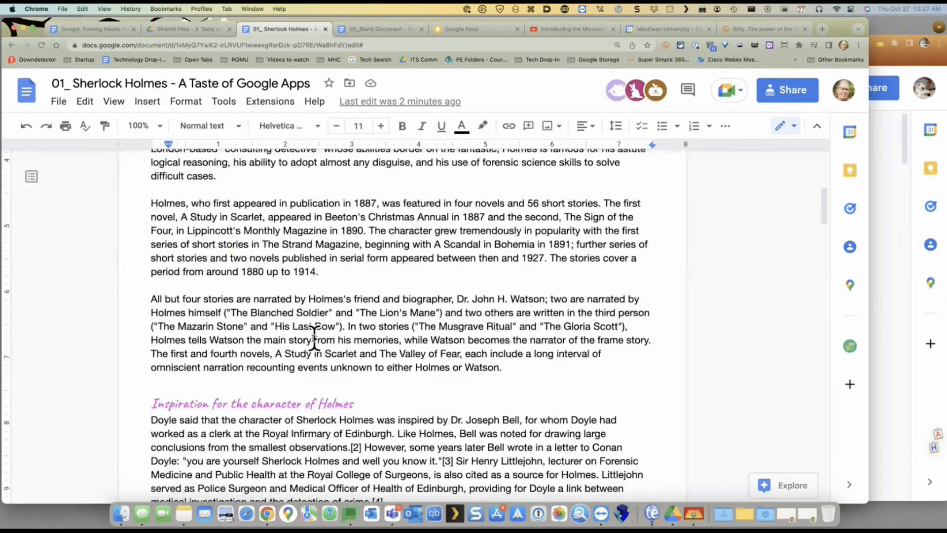
Add an empty line after the opening paragraph ending 'difficult cases.'
left_click(220, 176)
key("Return")
key("Return")
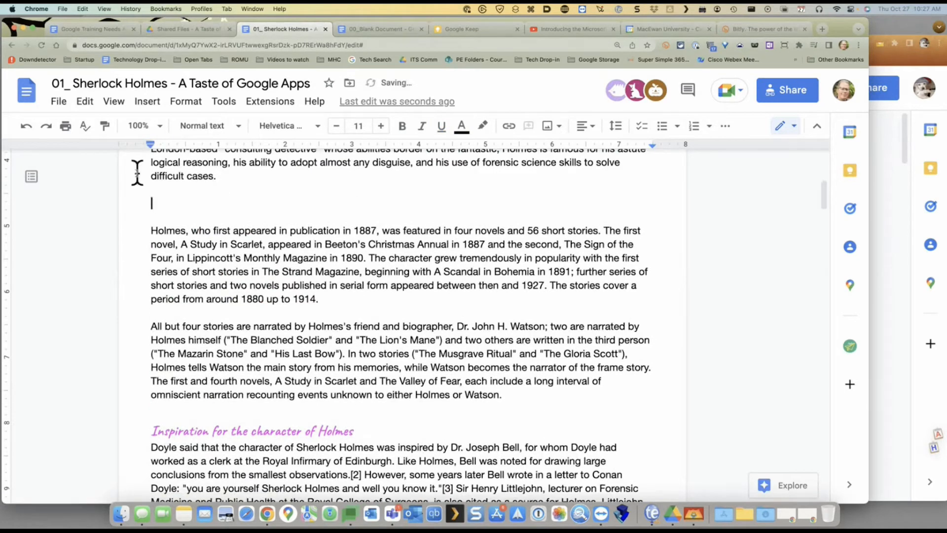
left_click(147, 103)
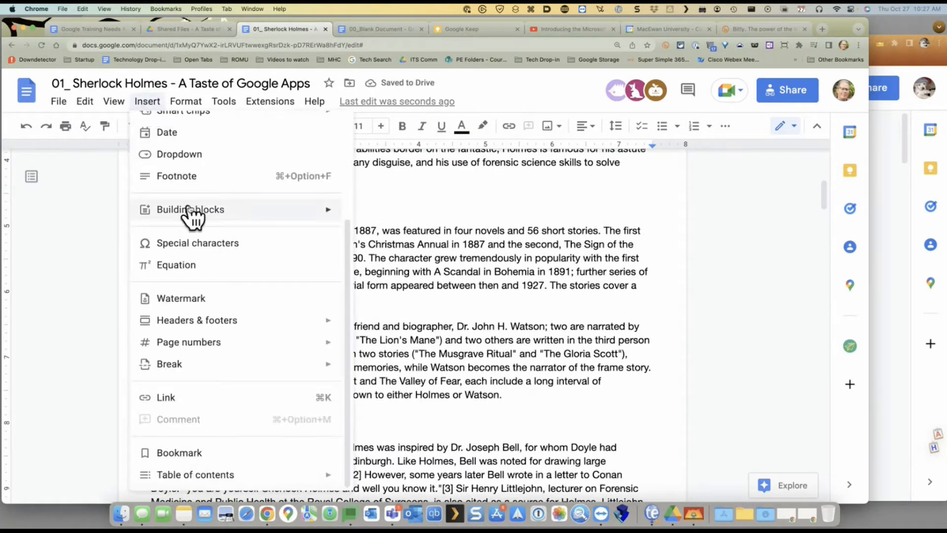
Create a new blank document in a new browser tab via doc.new
mouse_move(189, 211)
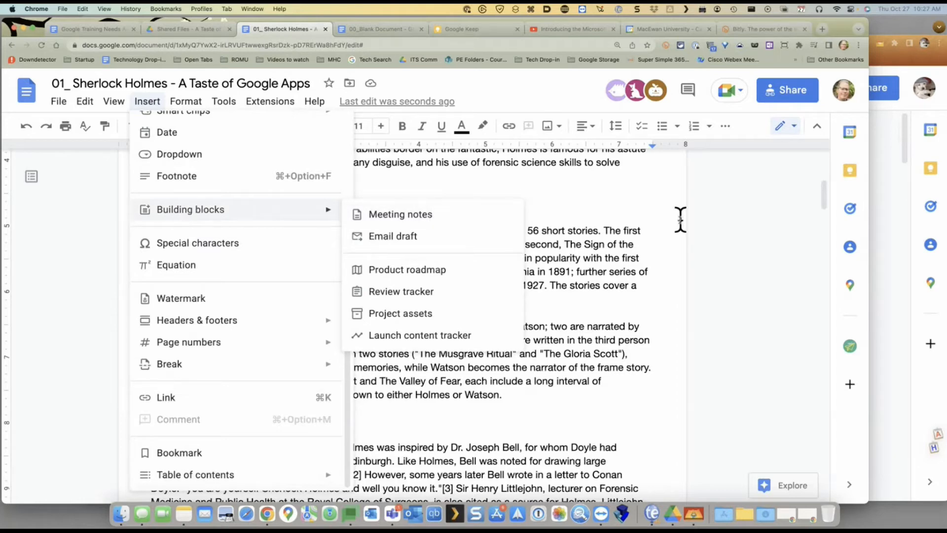
left_click_drag(681, 220, 288, 59)
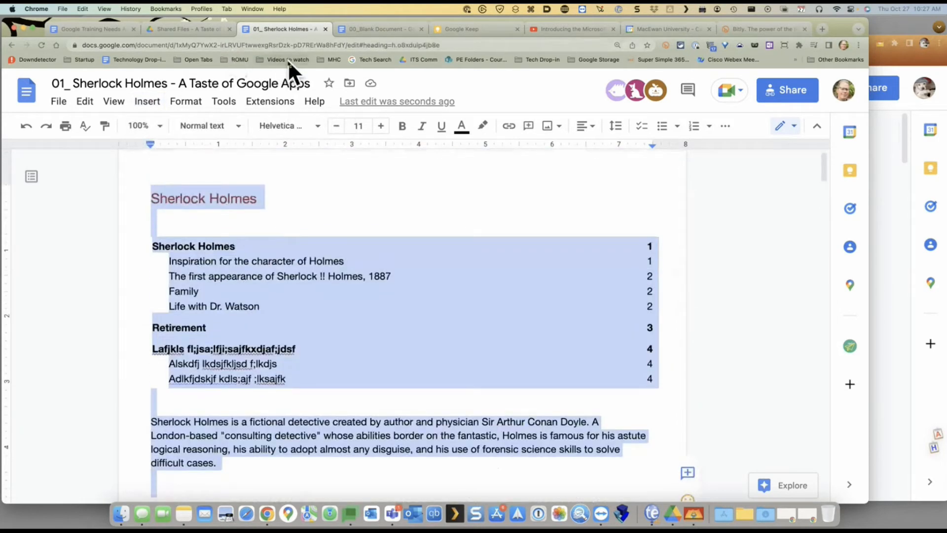
key("super+t")
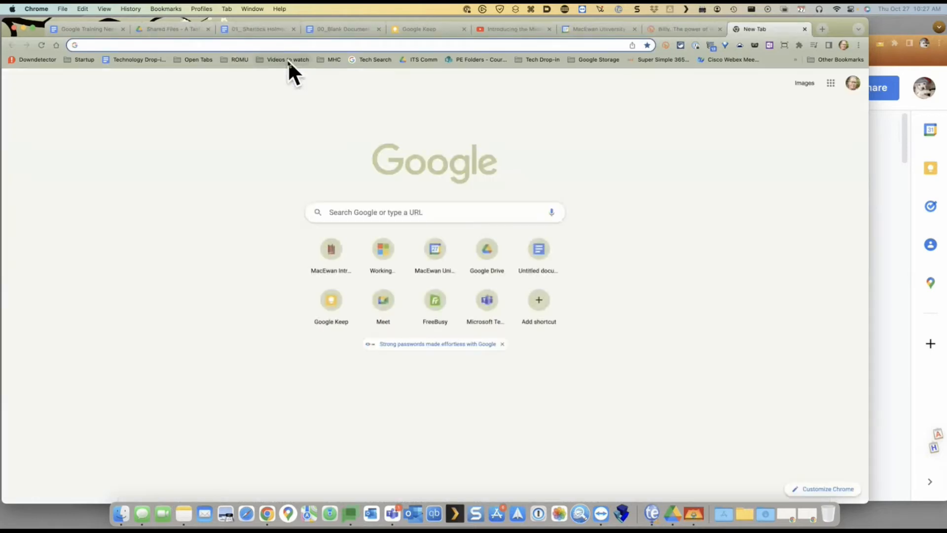
type("doc.ne")
key("Return")
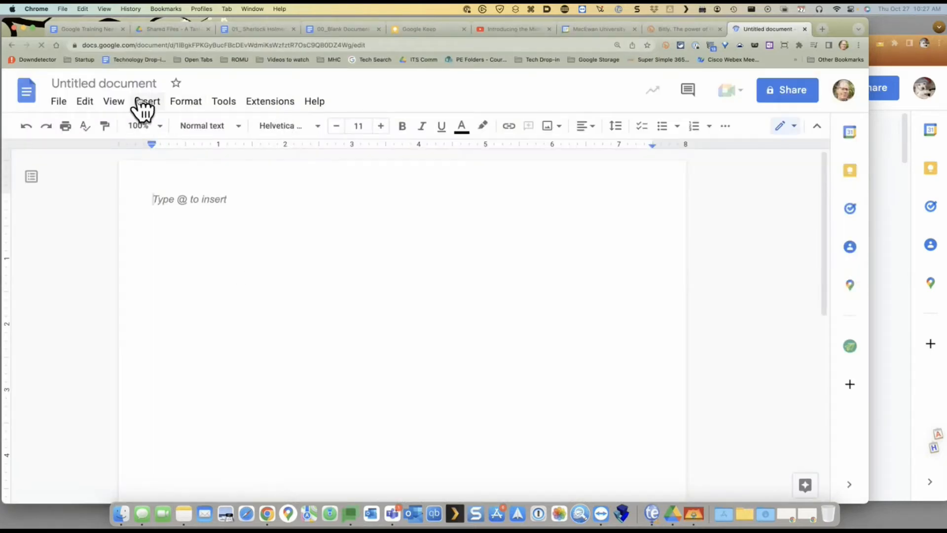
Insert an Email draft building block with To, Cc, Bcc and Subject fields
left_click(145, 102)
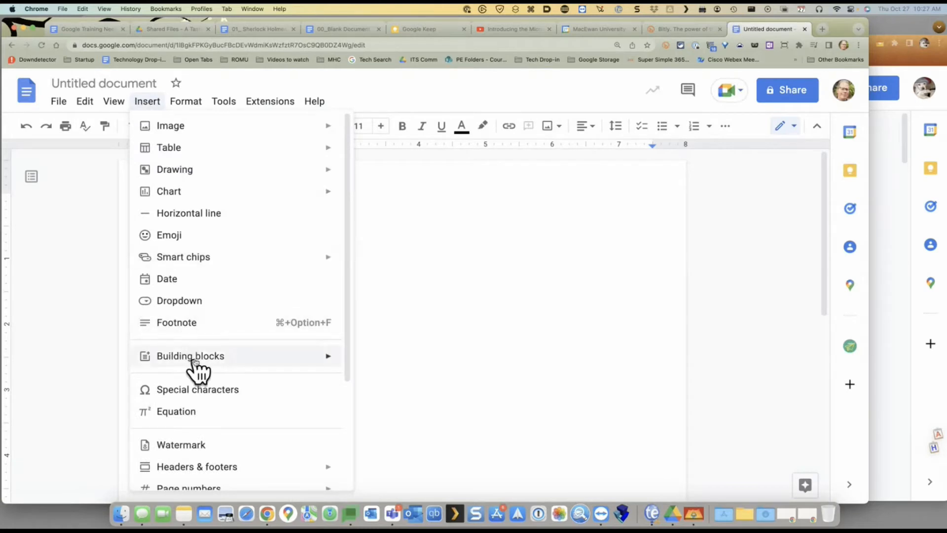
mouse_move(187, 360)
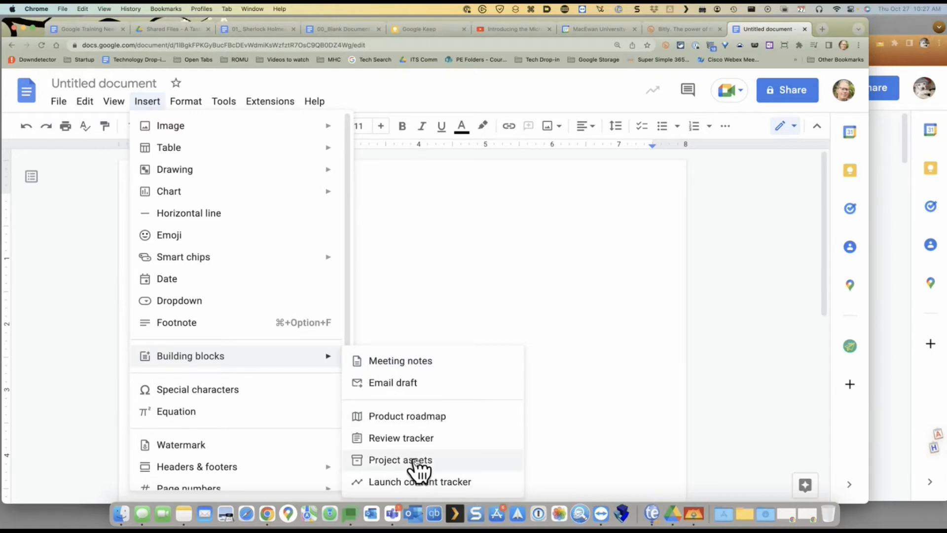
left_click(388, 390)
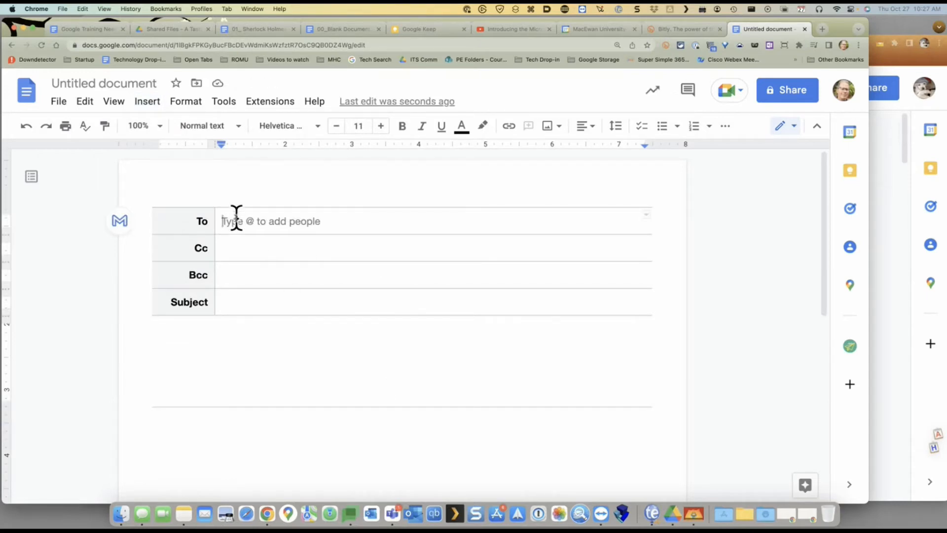
Type 'Asf sadf sdf sdf' below the email draft table and start a new line
left_click(260, 253)
left_click_drag(247, 269, 245, 311)
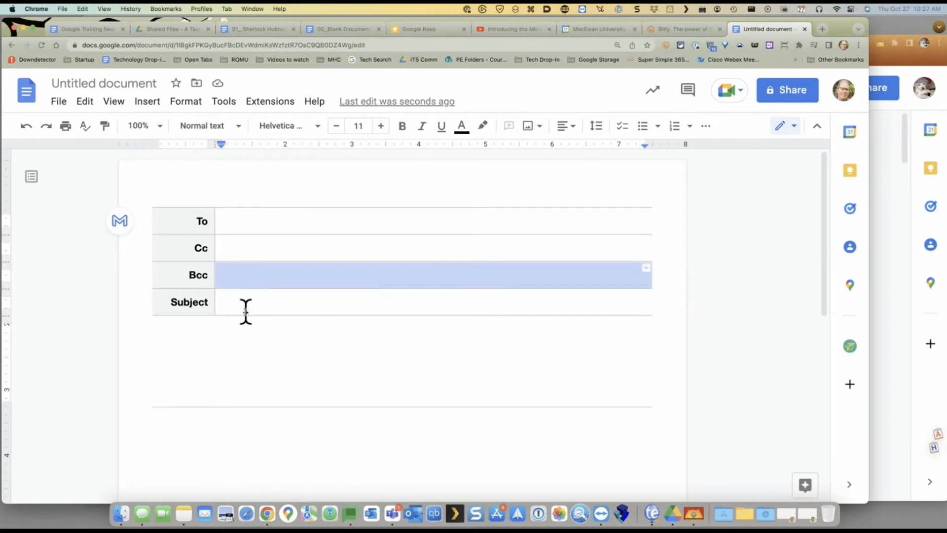
left_click(245, 311)
left_click(248, 354)
type("Asf sadf sdf sdf")
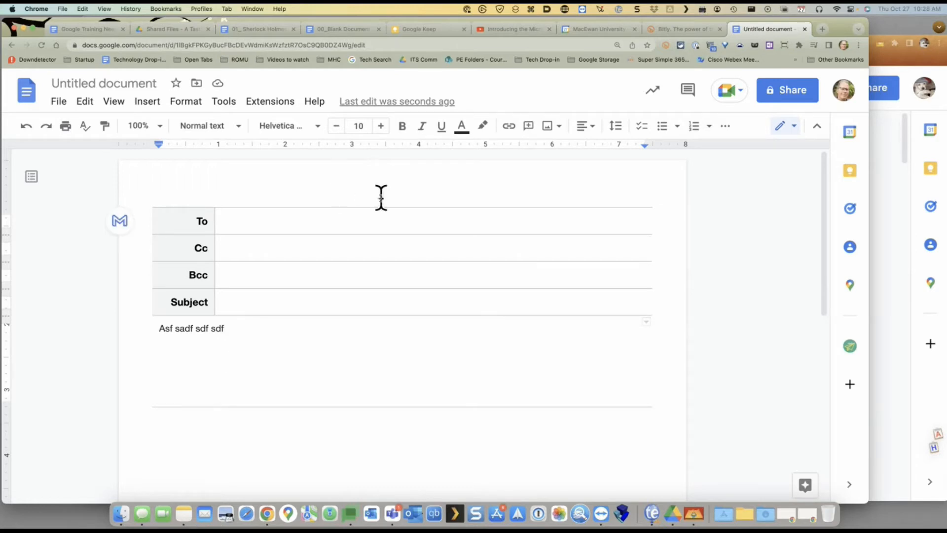
key("Return")
Browse the Insert options without choosing anything, then move the caret to the To field
left_click(148, 102)
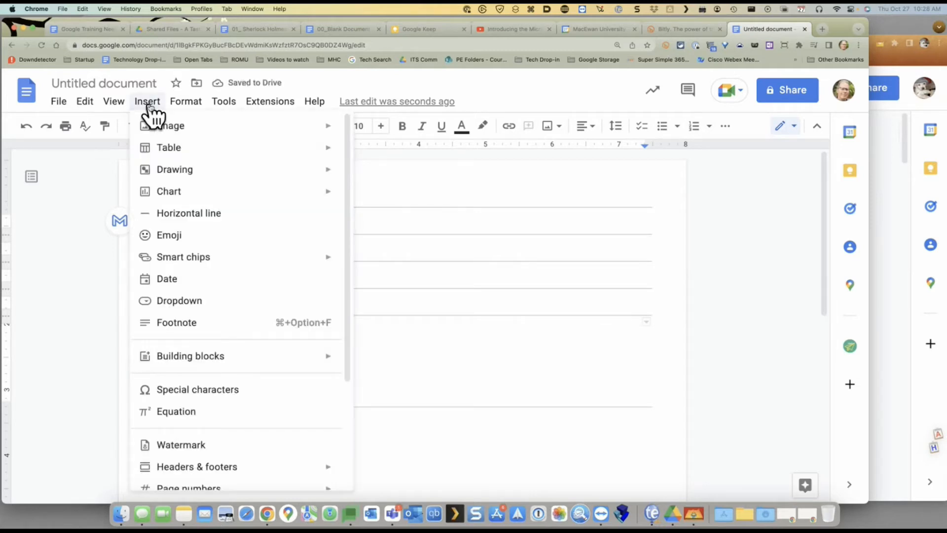
mouse_move(212, 262)
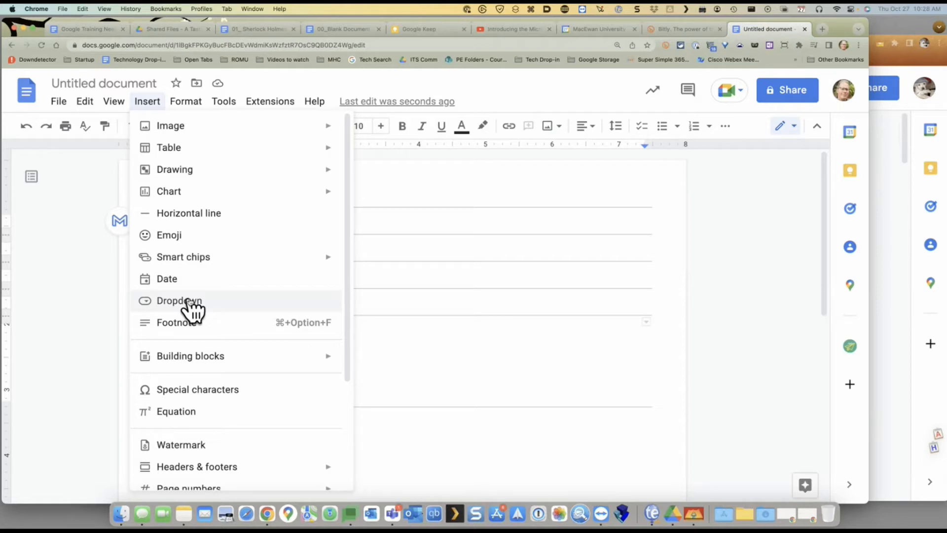
left_click(484, 239)
left_click(376, 220)
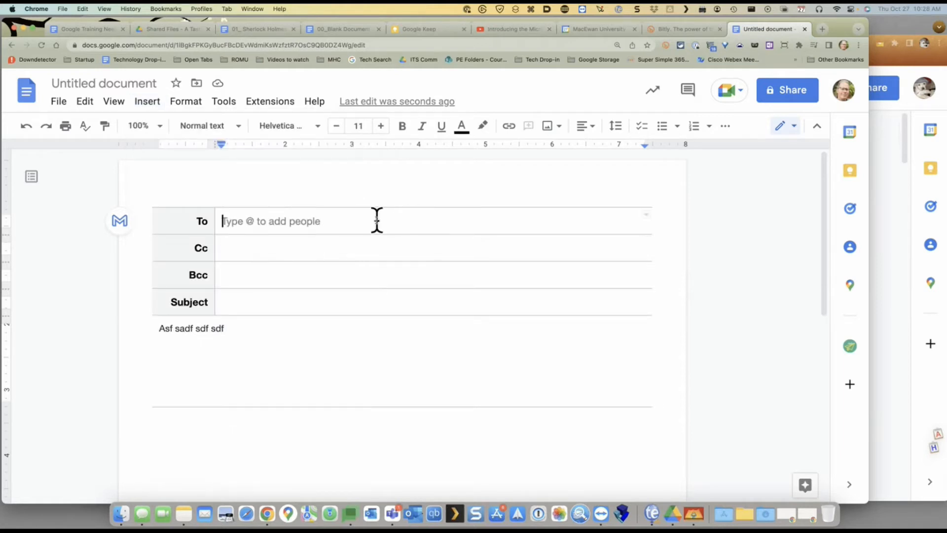
left_click(144, 104)
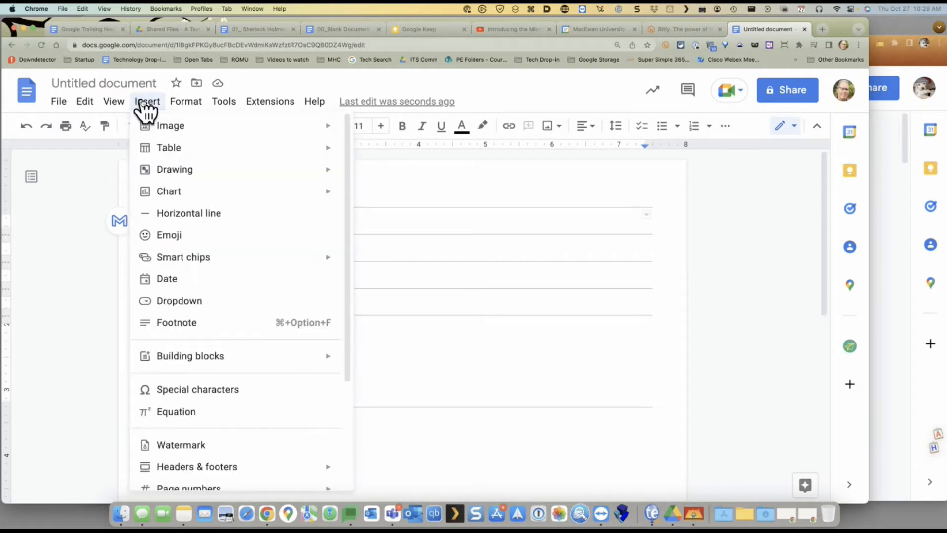
Create and save a 'People' dropdown chip with three names as its options
left_click(179, 301)
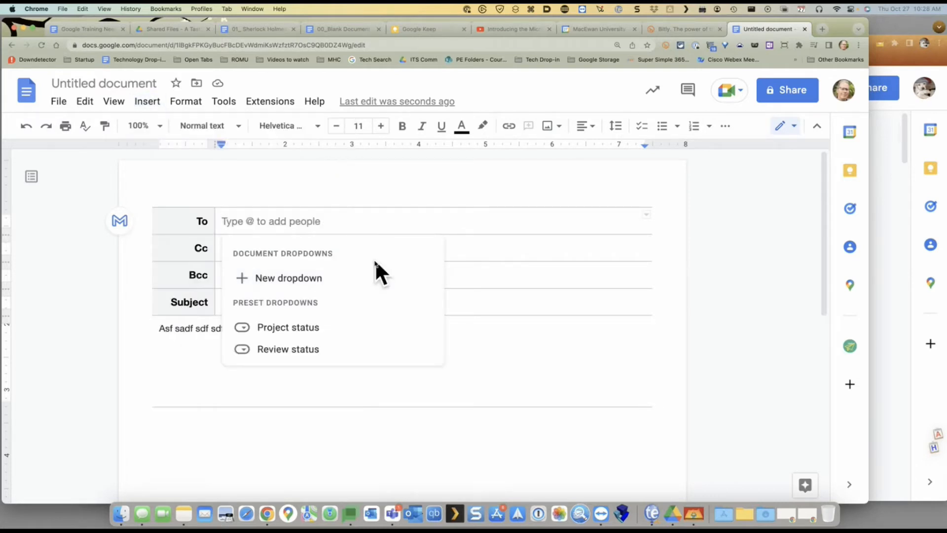
left_click(276, 278)
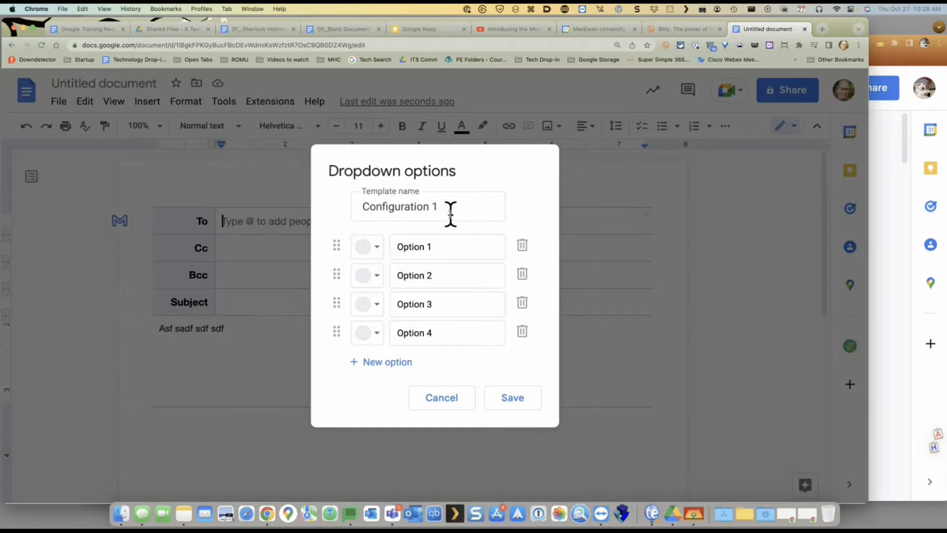
type("People")
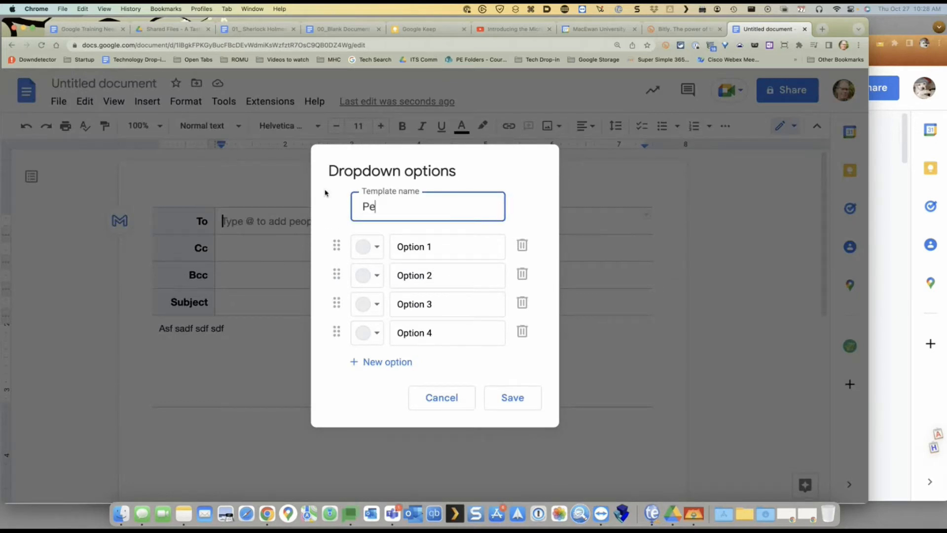
key("Tab")
key("Tab")
key("Tab")
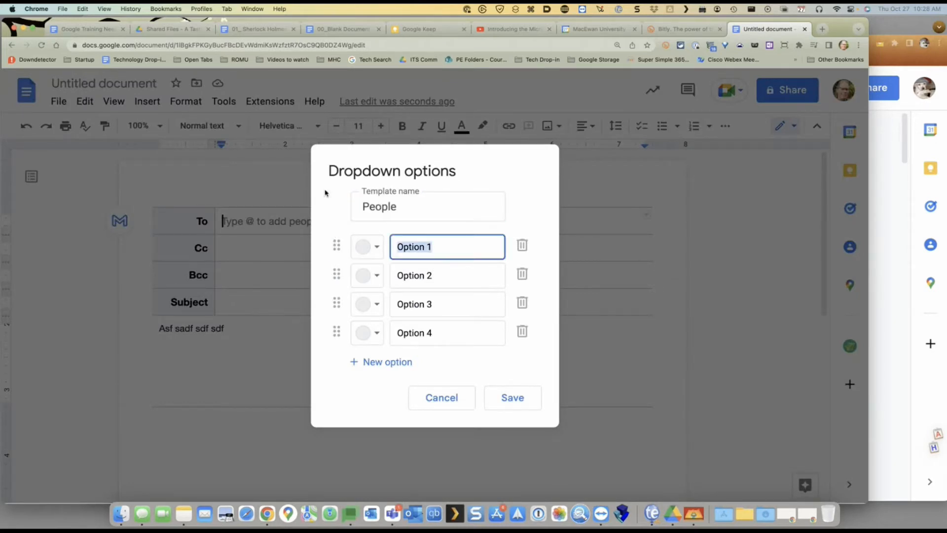
type("Trevor")
key("Tab")
key("Tab")
key("Tab")
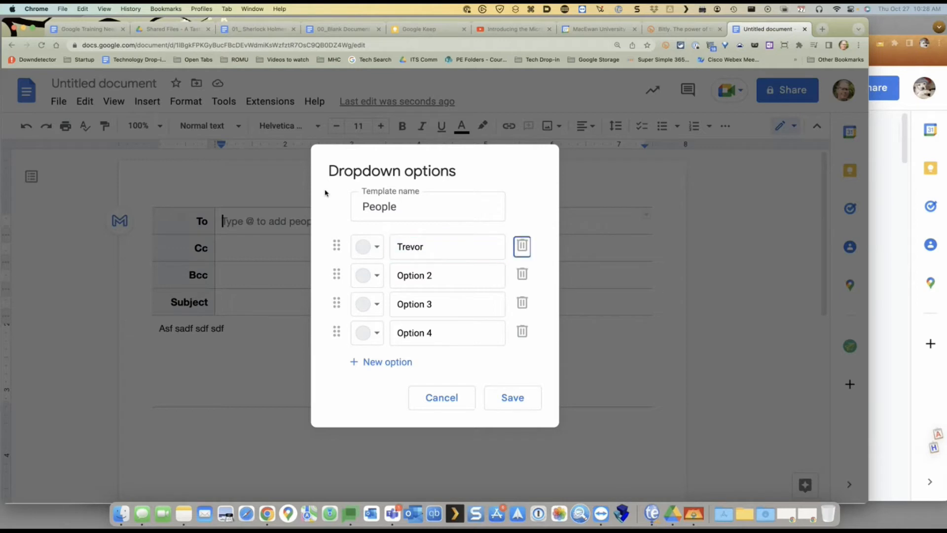
key("Tab")
type("nnie")
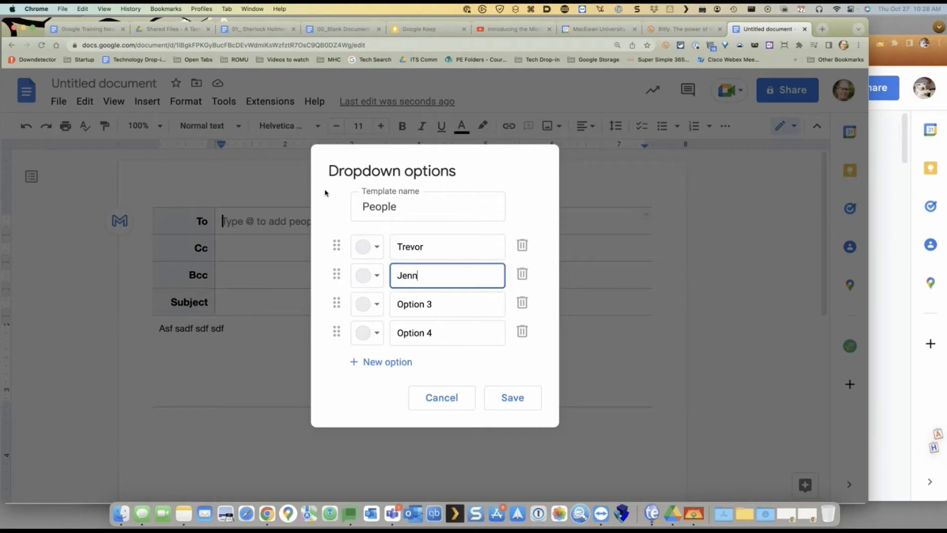
key("Tab")
key("Tab")
key("Tab")
key("Tab")
type("Sandra")
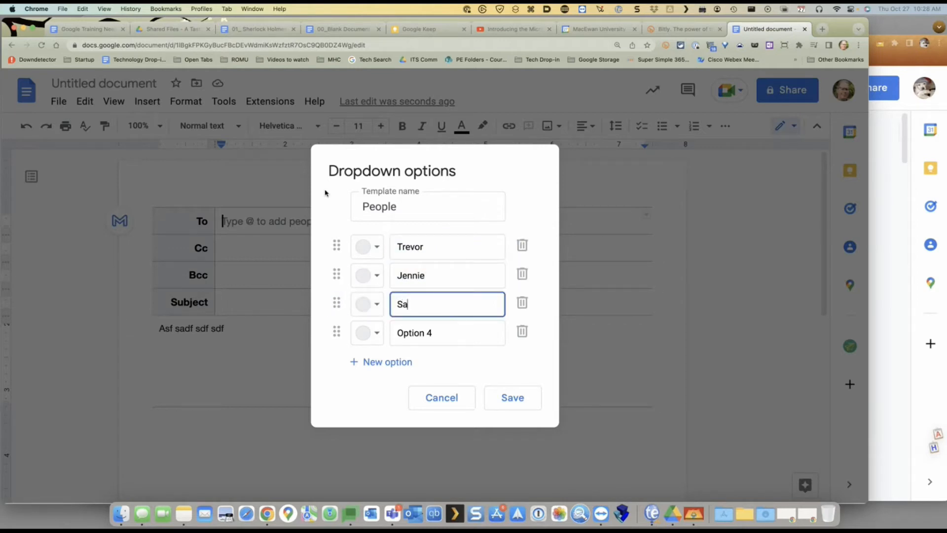
left_click(512, 401)
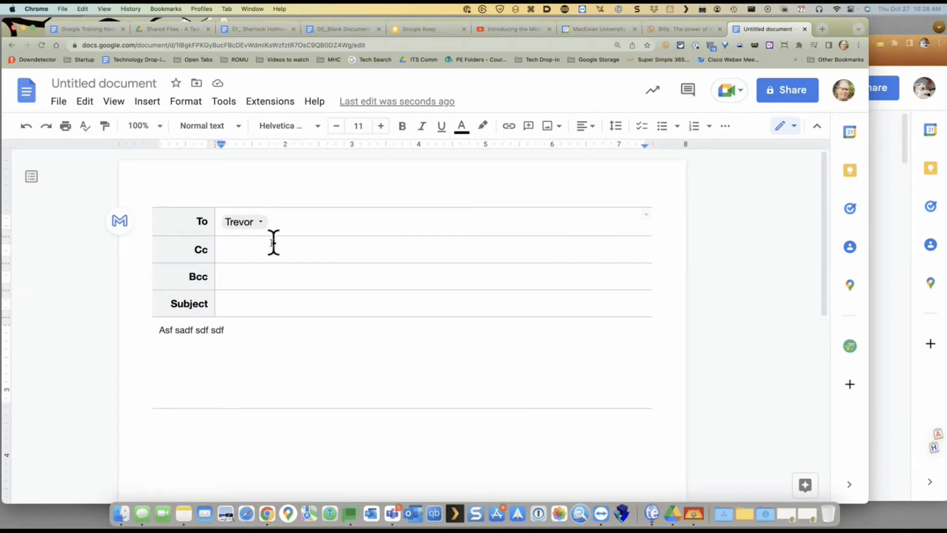
Make the third name the To recipient and insert a Project status dropdown in Bcc
left_click(263, 223)
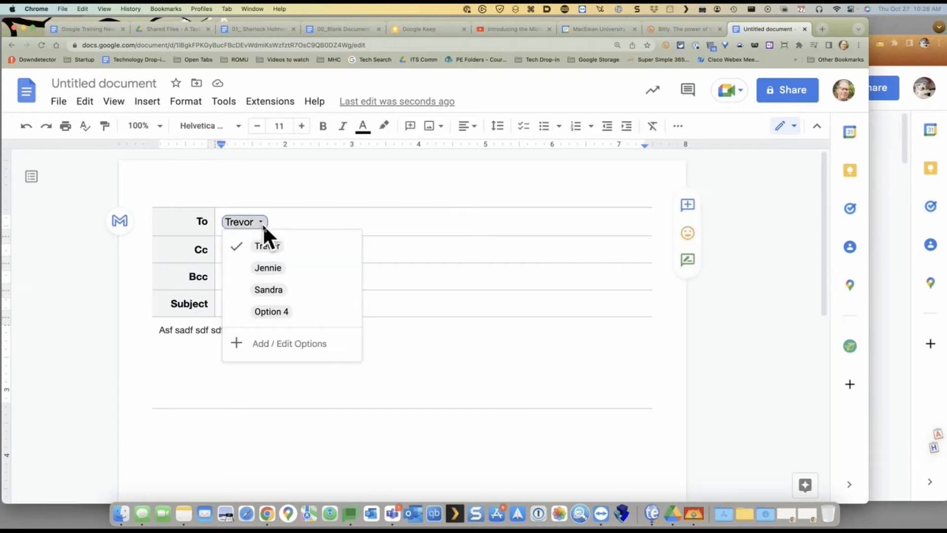
left_click(262, 291)
left_click(262, 276)
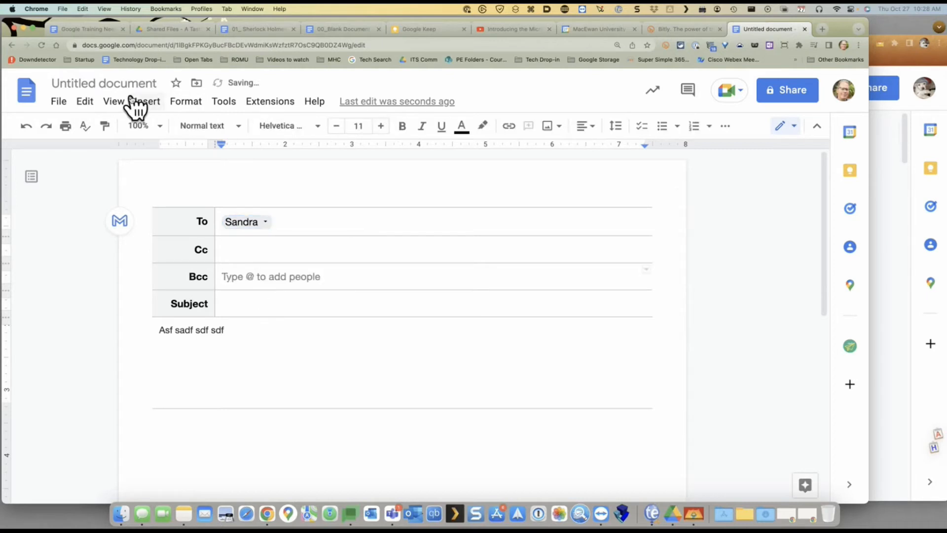
left_click(157, 102)
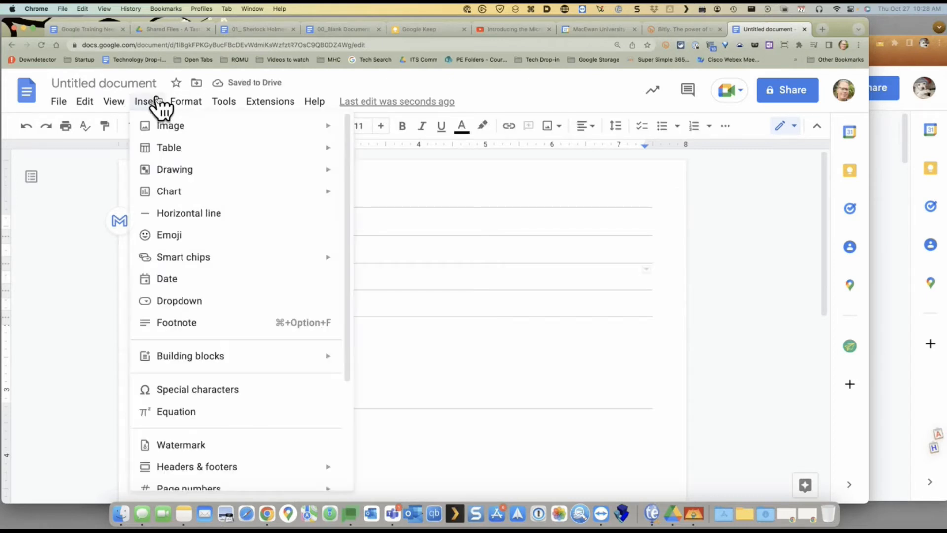
left_click(192, 306)
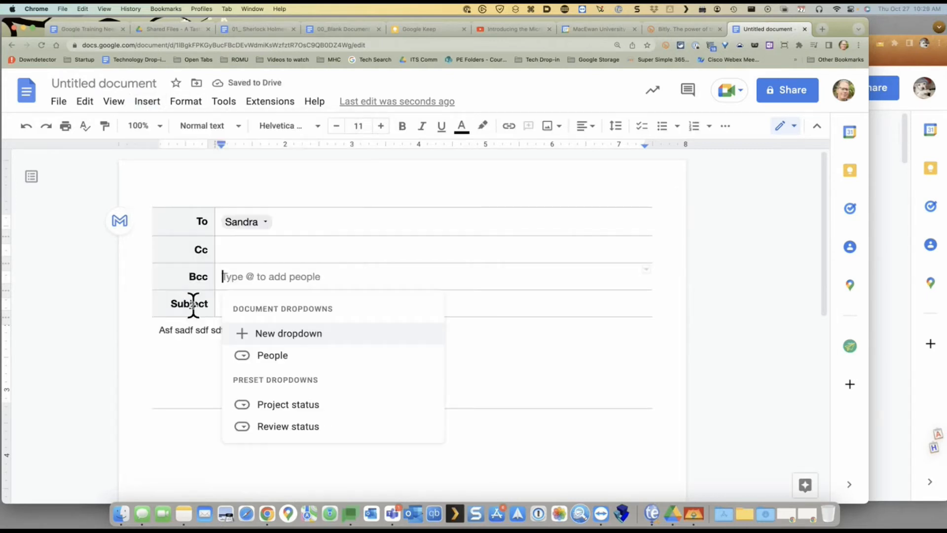
left_click(310, 406)
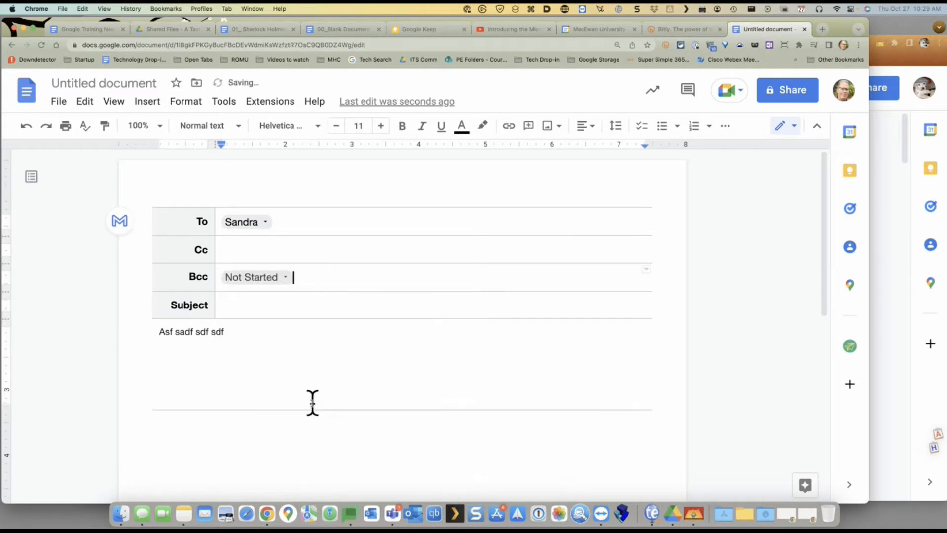
Review the Bcc status choices and the recipient choices, keeping Not Started and the third name
left_click(285, 276)
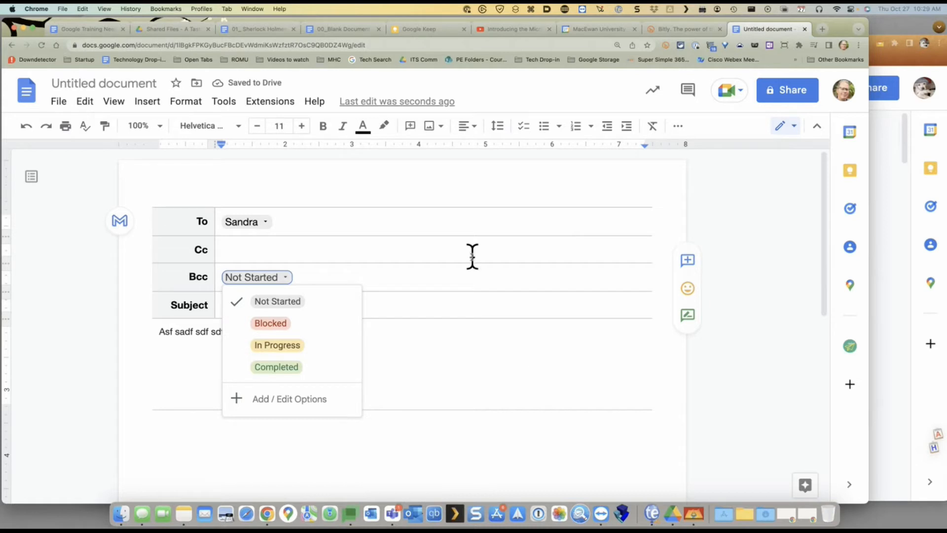
left_click(296, 225)
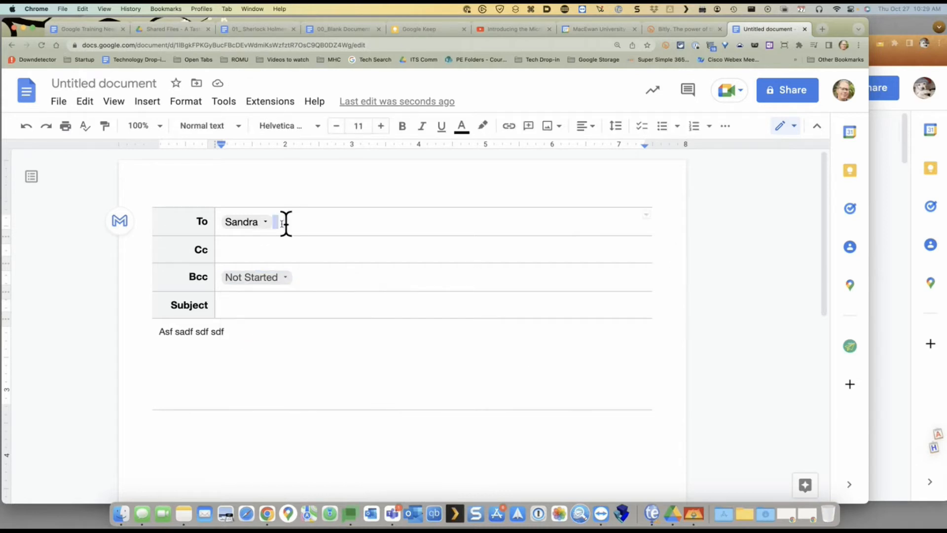
left_click(223, 222)
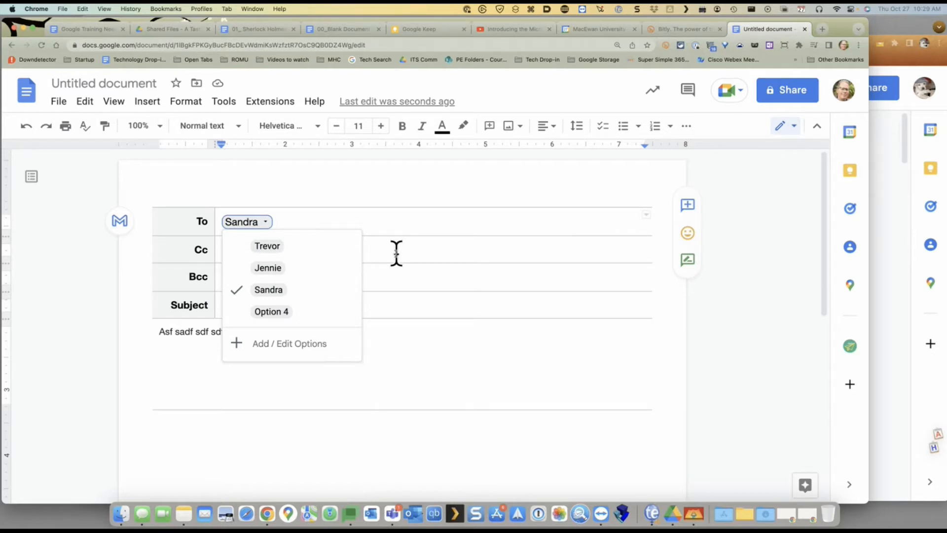
left_click(421, 235)
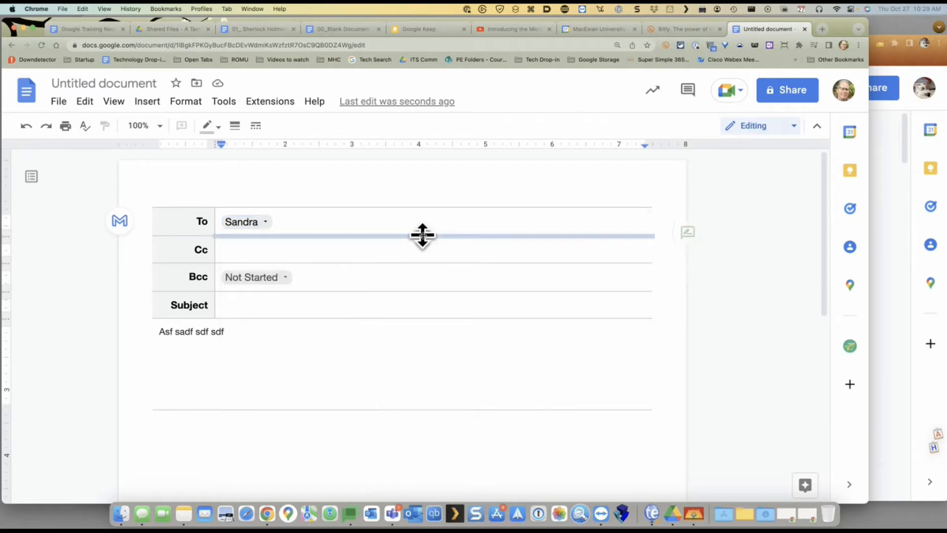
Try inserting an email draft template from Insert > Building blocks
left_click(147, 102)
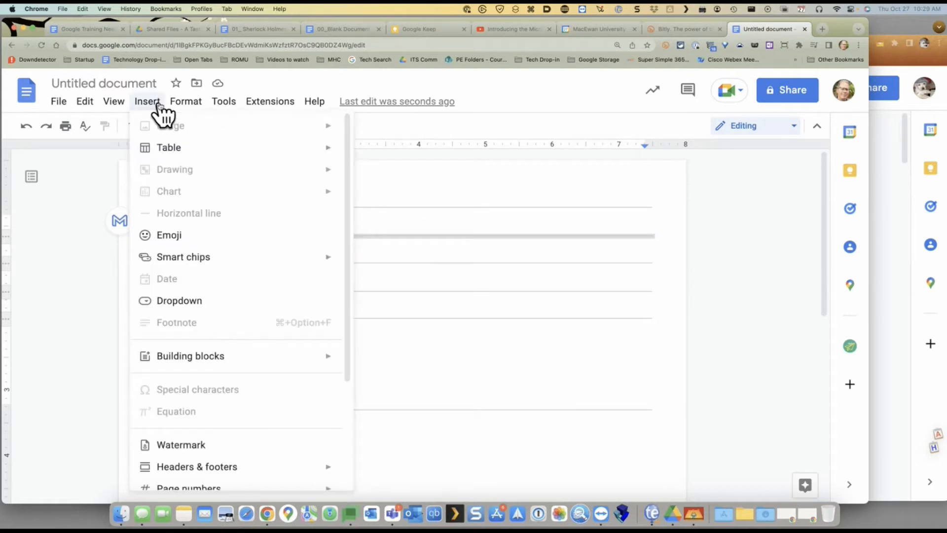
mouse_move(177, 253)
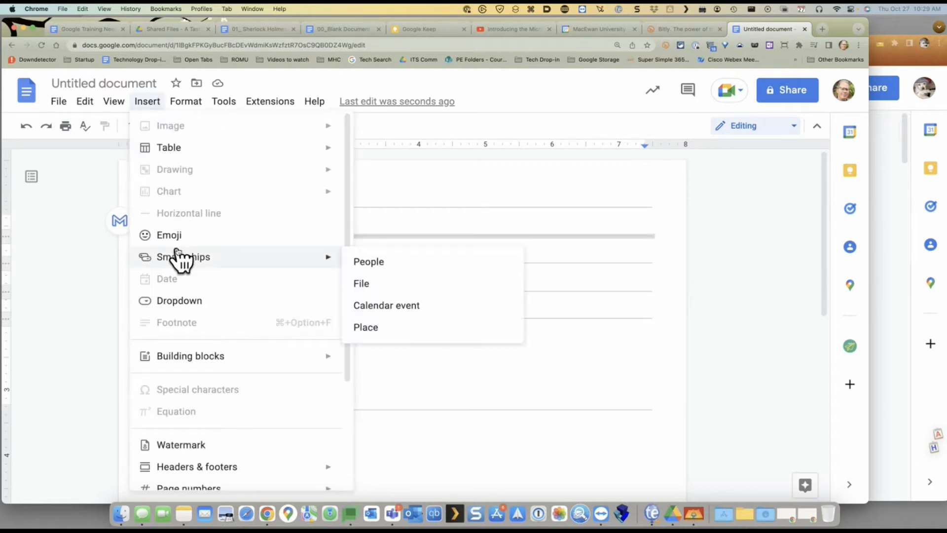
mouse_move(187, 354)
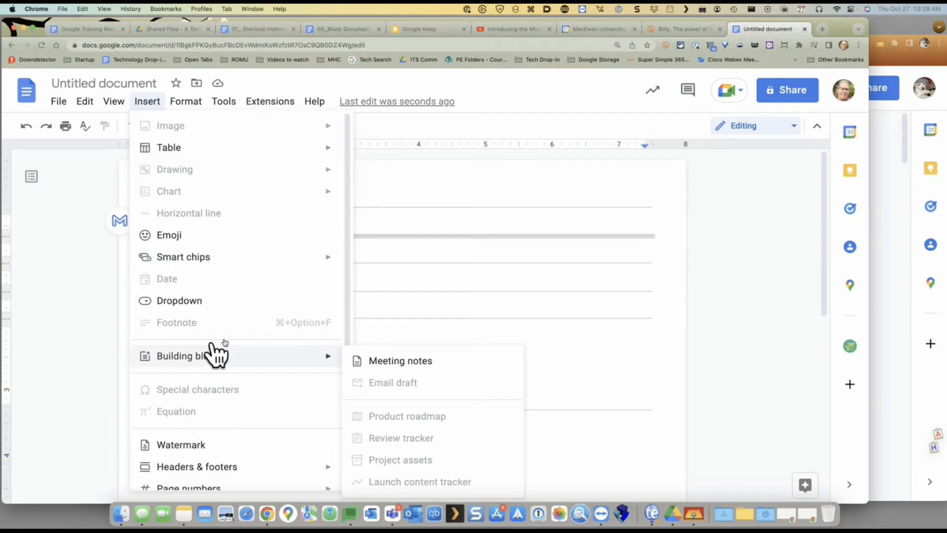
left_click(393, 382)
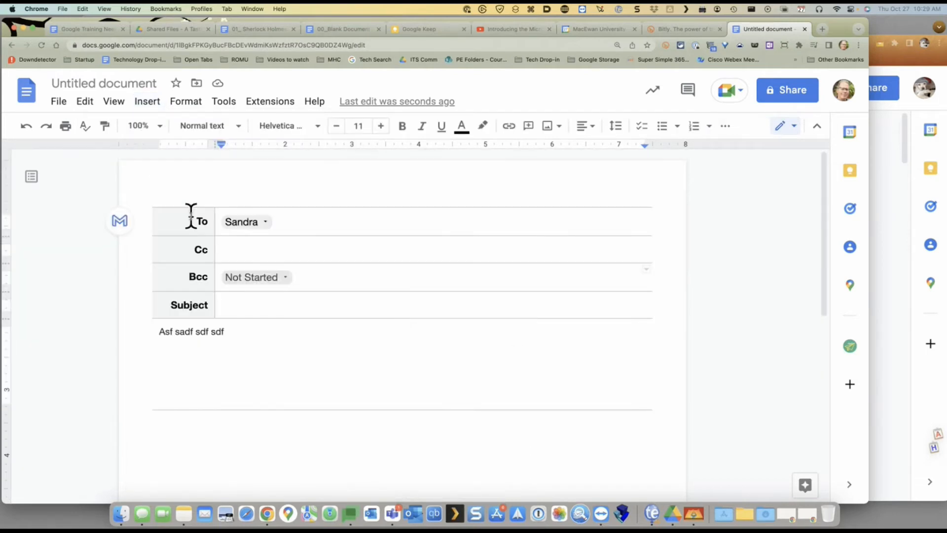
Delete the email table and insert a Product roadmap building block in its place
left_click(167, 197)
left_click(272, 366, "shift")
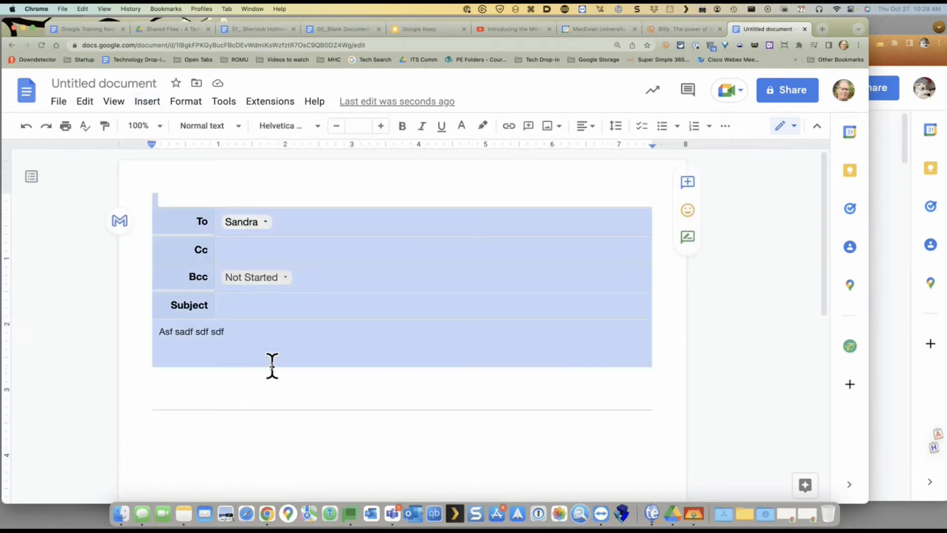
key("BackSpace")
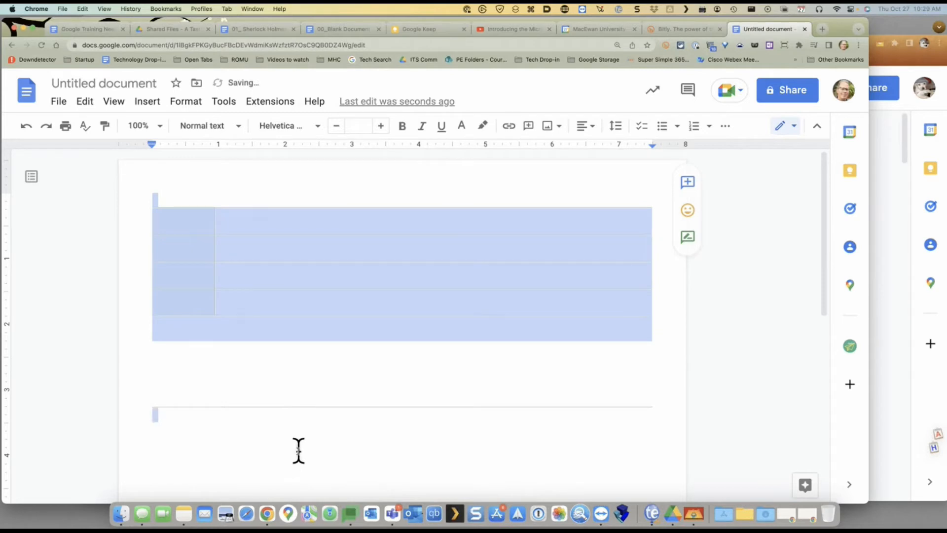
key("BackSpace")
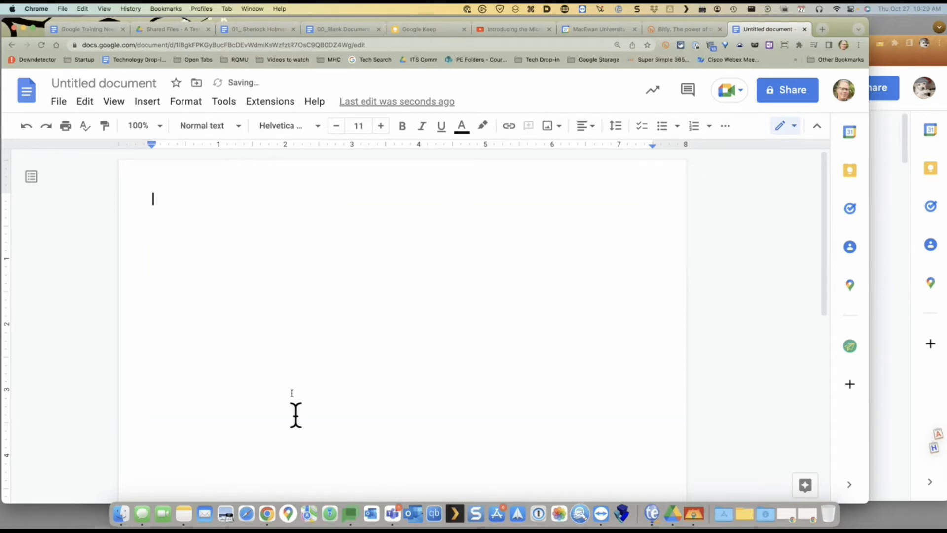
left_click(148, 102)
mouse_move(211, 359)
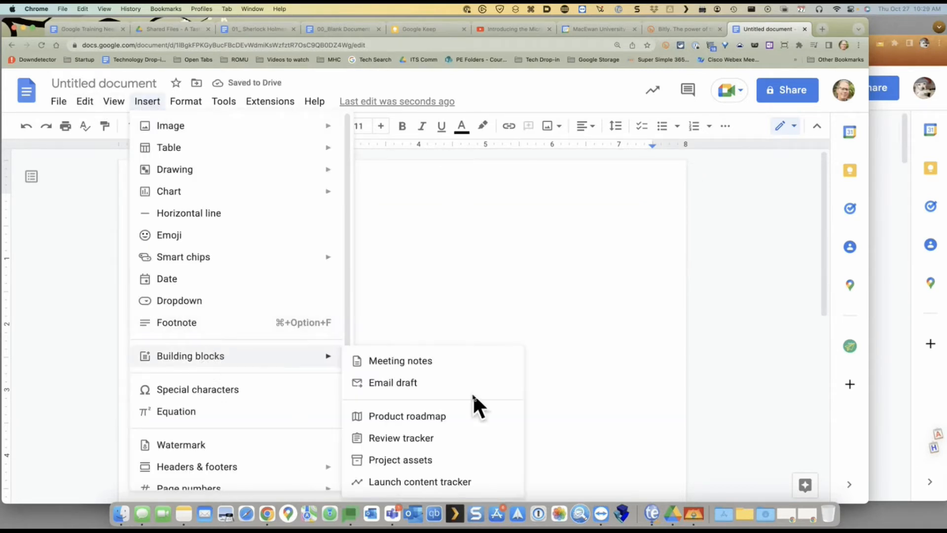
left_click(429, 417)
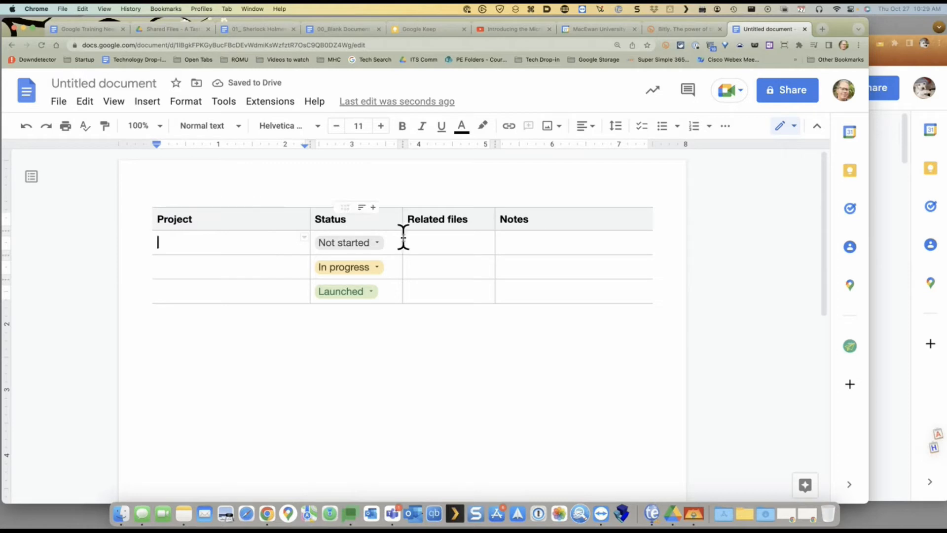
Set the three project Status chips to In progress, Launched and Not started
left_click(378, 244)
left_click(380, 288)
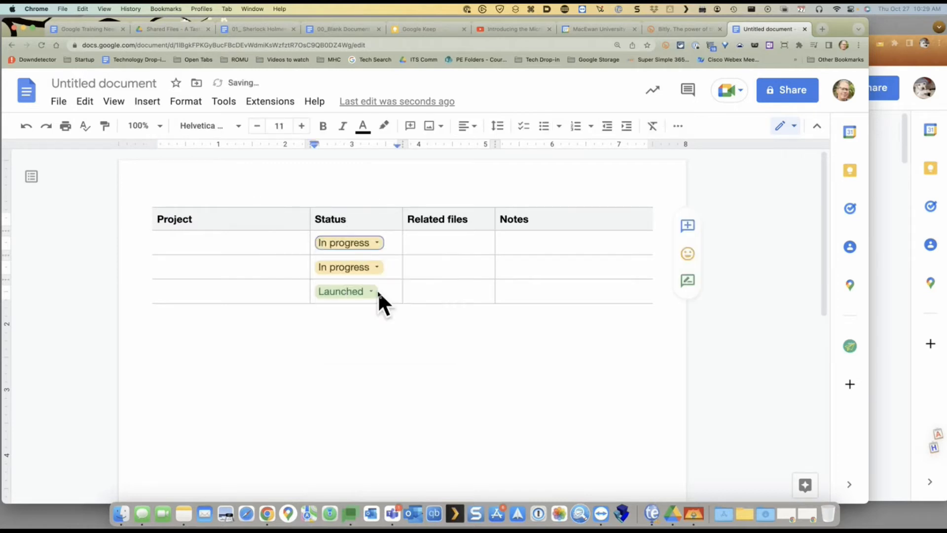
left_click(378, 266)
left_click(368, 334)
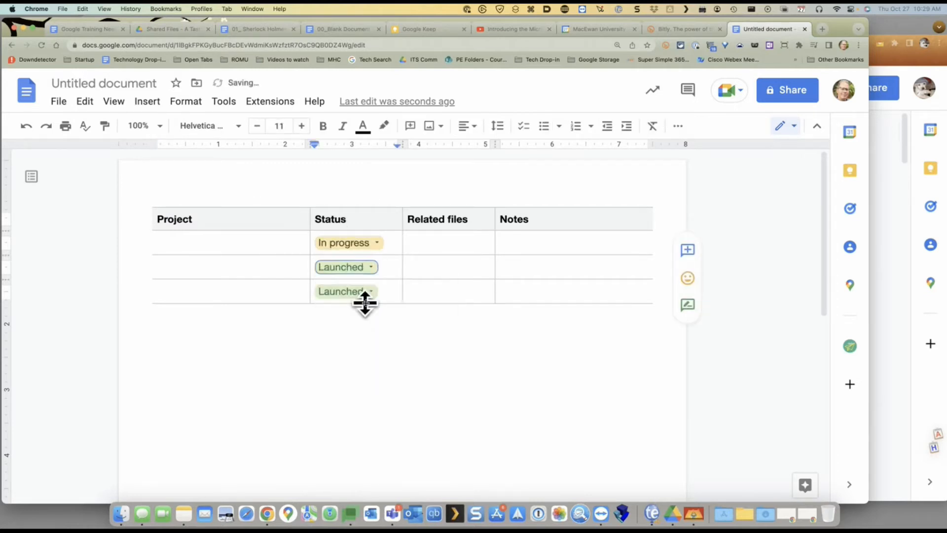
left_click(366, 293)
left_click(369, 318)
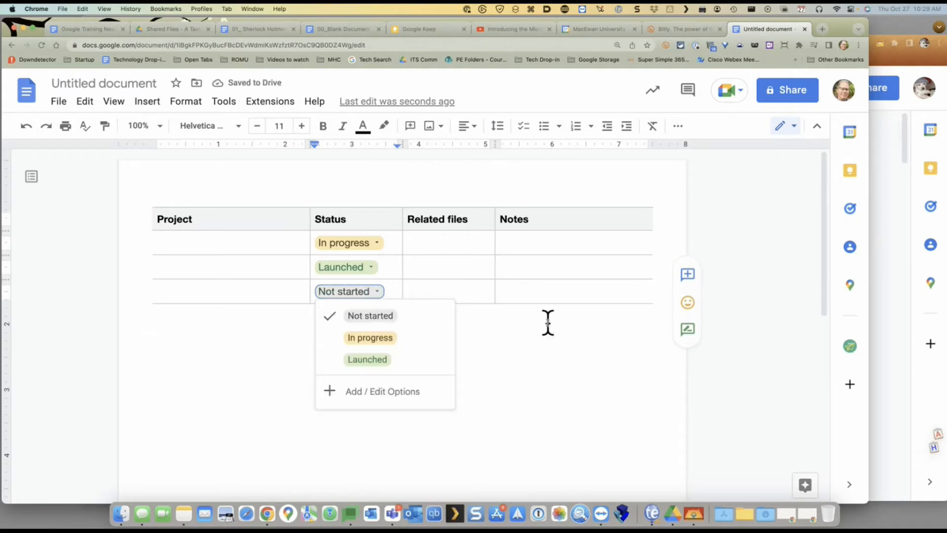
left_click(547, 323)
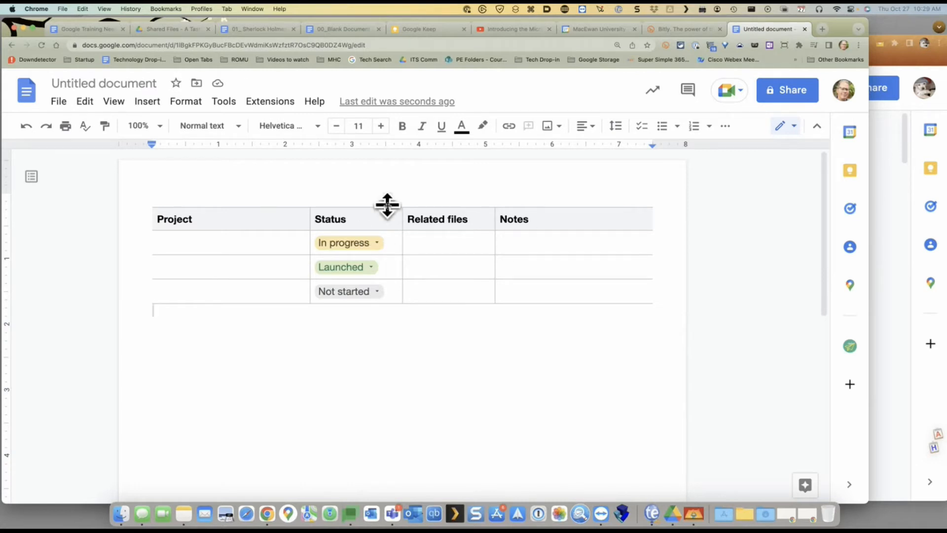
mouse_move(387, 207)
Open '02_Sherlock Holmes - A Taste of Google Apps (Comment Only)' from Drive's shared files folder
left_click(268, 29)
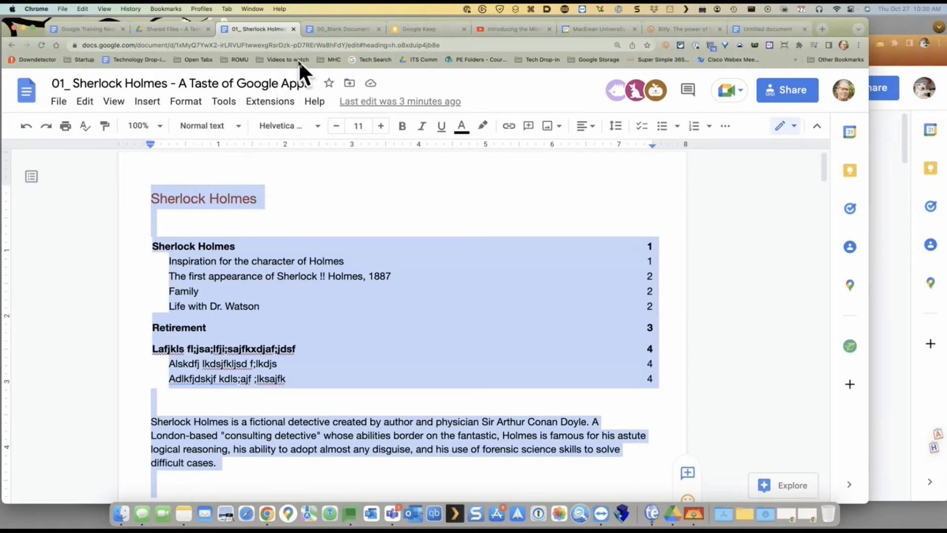
left_click(157, 28)
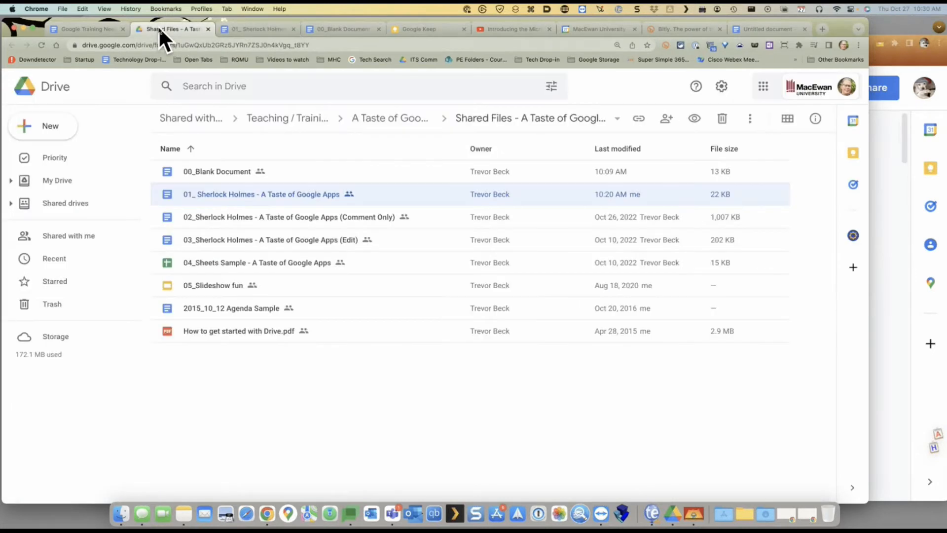
double_click(221, 215)
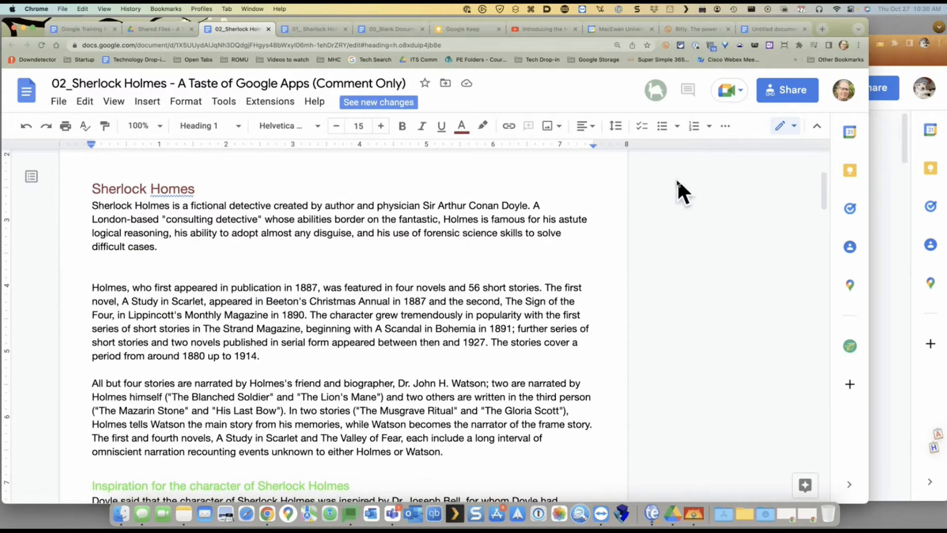
Check the Share dialog's people-with-access list, close it, and select the document's URL
left_click(798, 92)
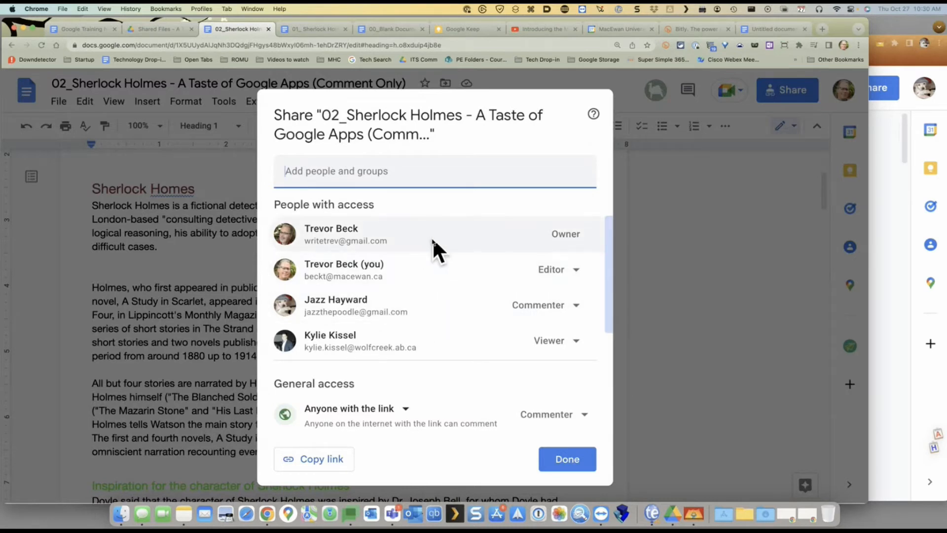
mouse_move(310, 311)
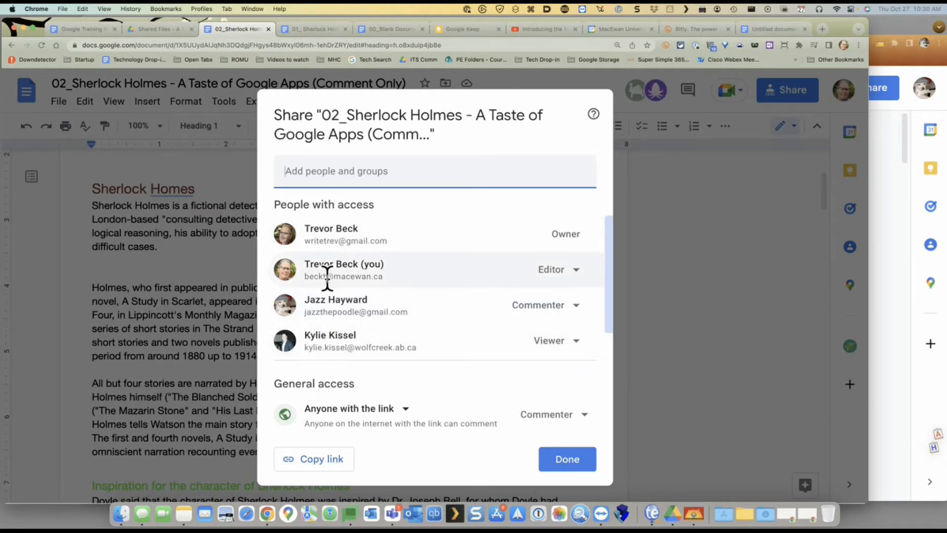
mouse_move(327, 239)
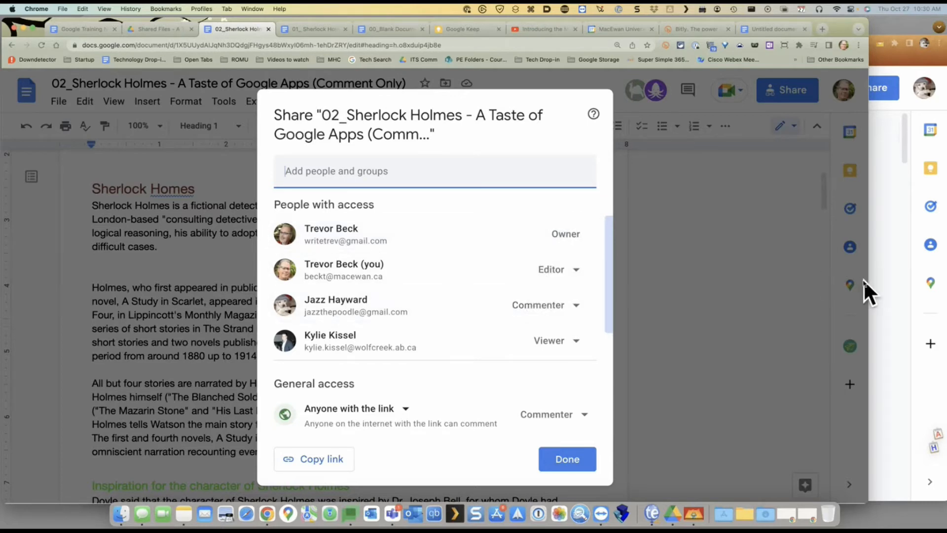
left_click(792, 288)
left_click(380, 45)
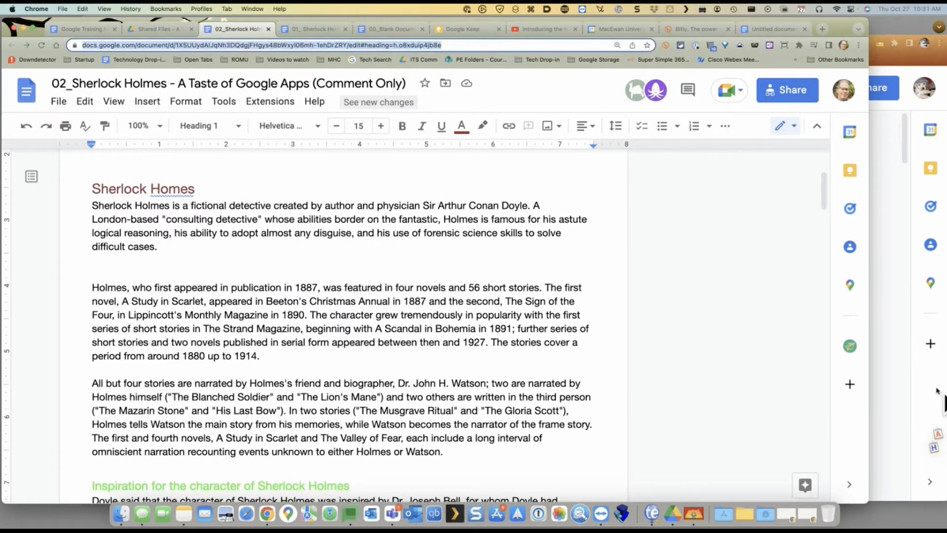
Load the copied document link in a new tab of the second account's window, then return
left_click(937, 401)
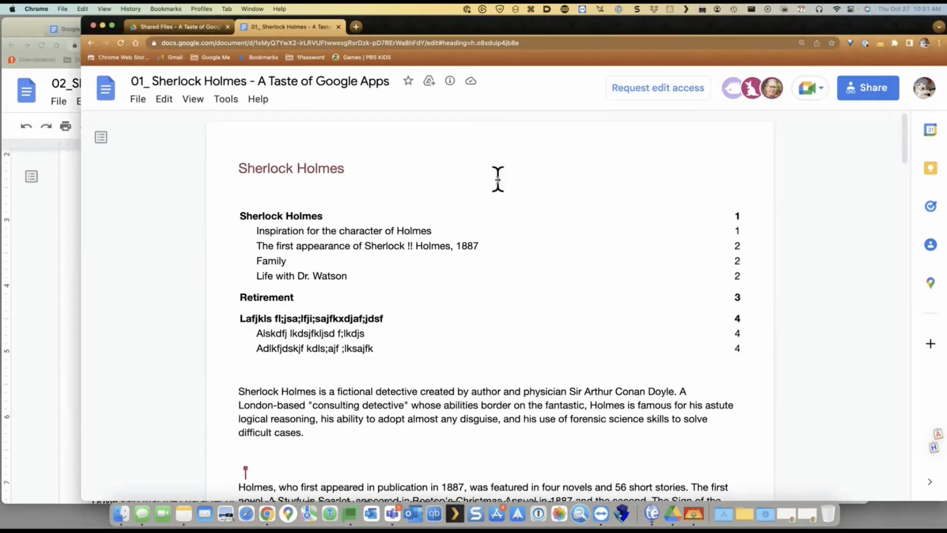
left_click(358, 27)
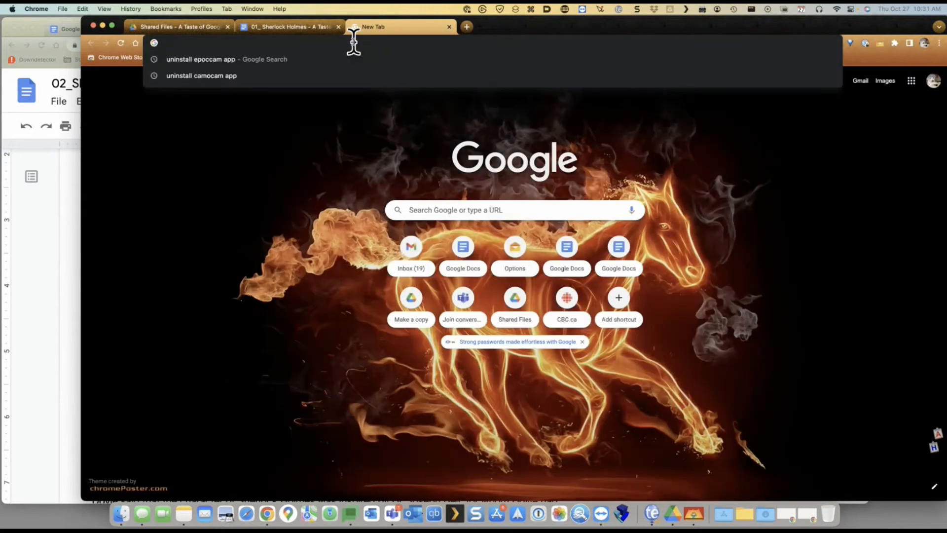
key("super+v")
key("Return")
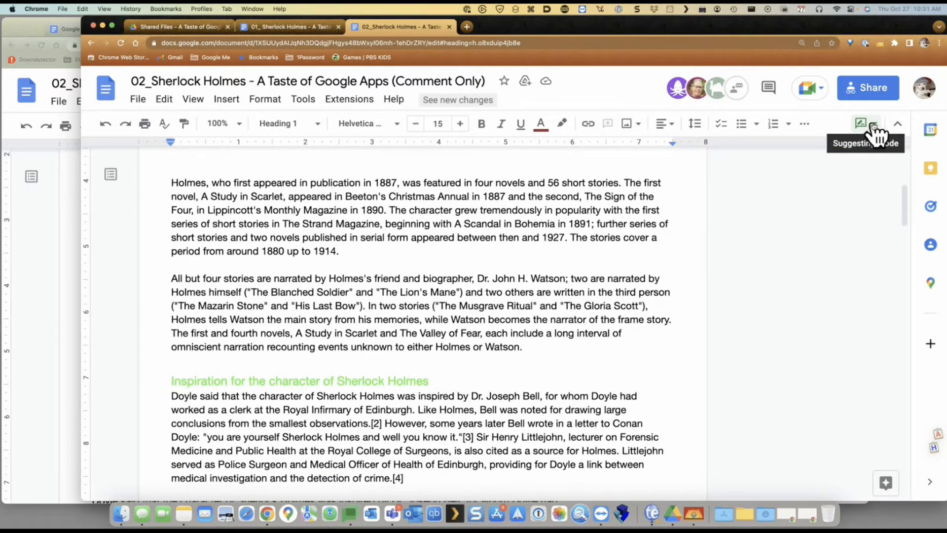
left_click(44, 237)
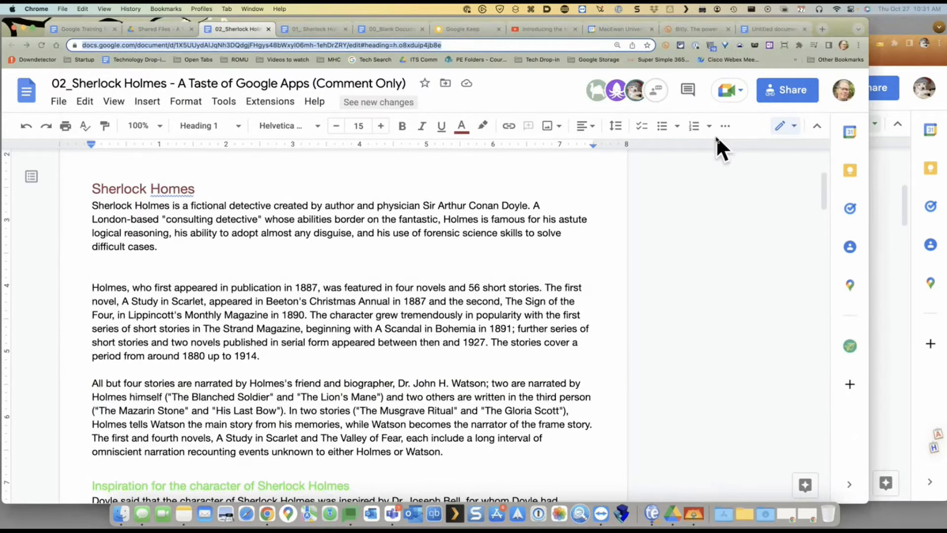
Review the Share settings again, close them, and bring the commenter account's window forward
left_click(786, 91)
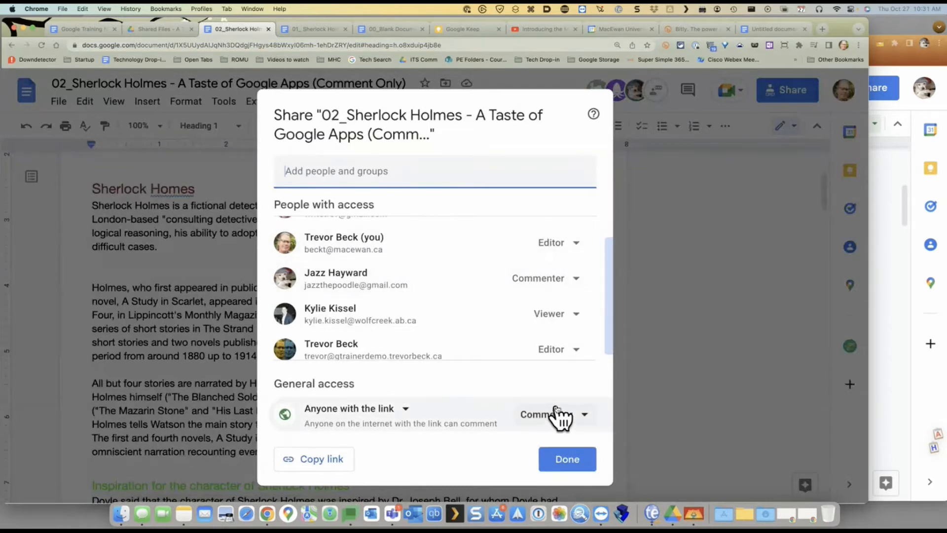
left_click(562, 461)
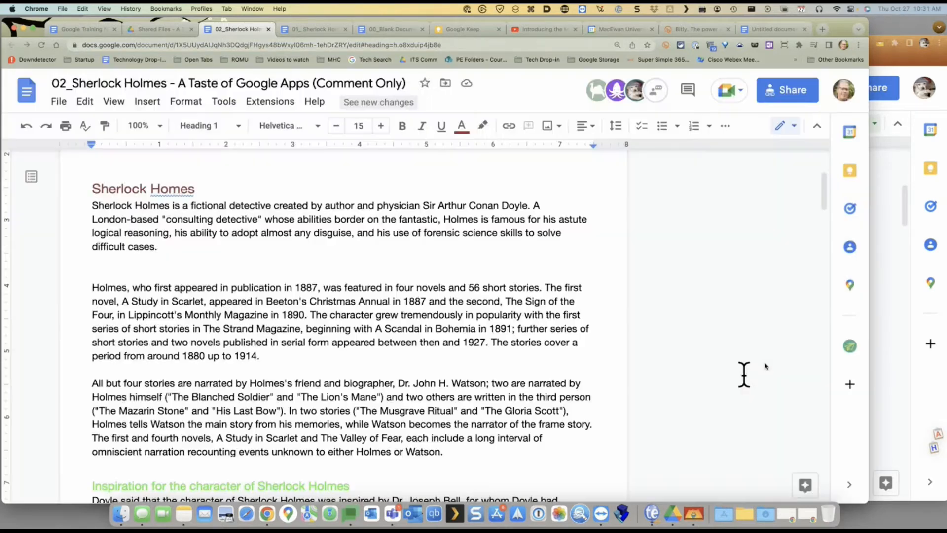
left_click(874, 300)
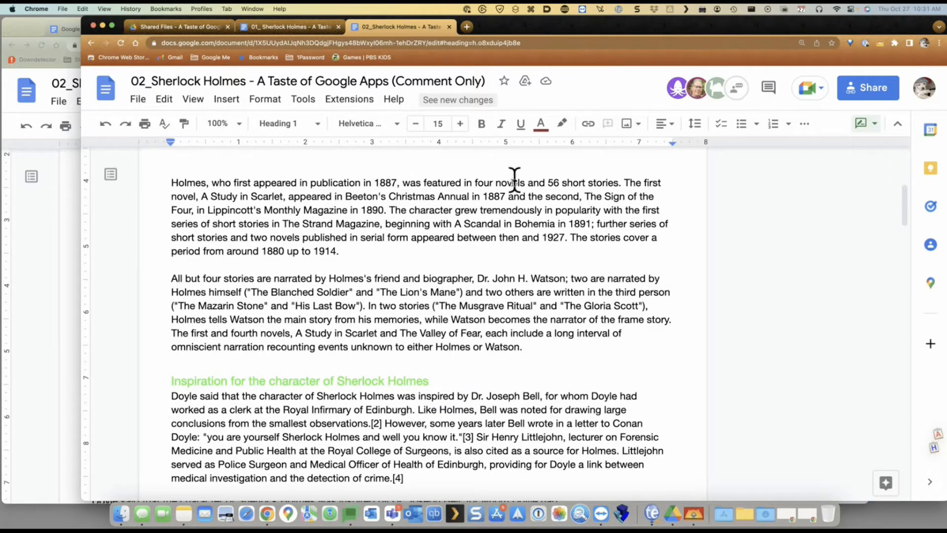
Select "Beeton's Christmas Annual in 1887" and dismiss its context menu without acting
left_click_drag(346, 196, 508, 197)
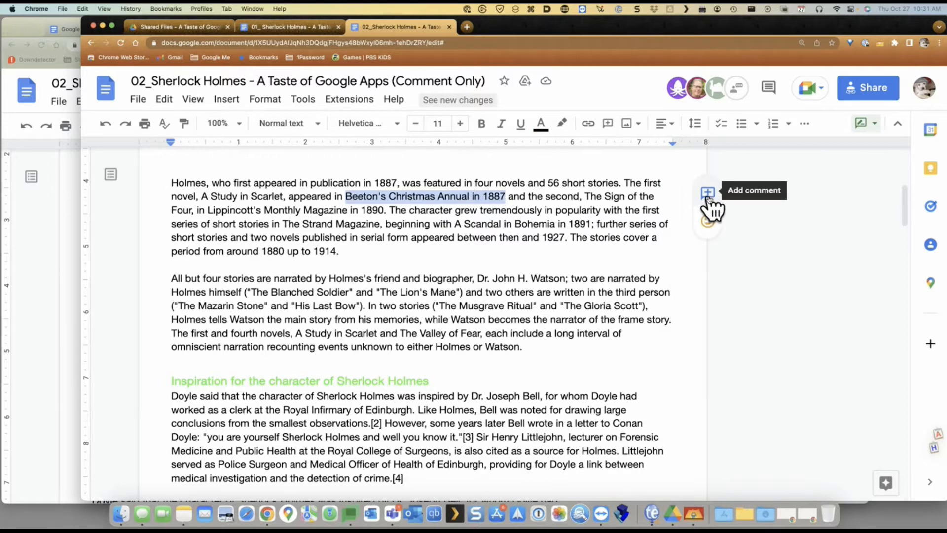
right_click(471, 200)
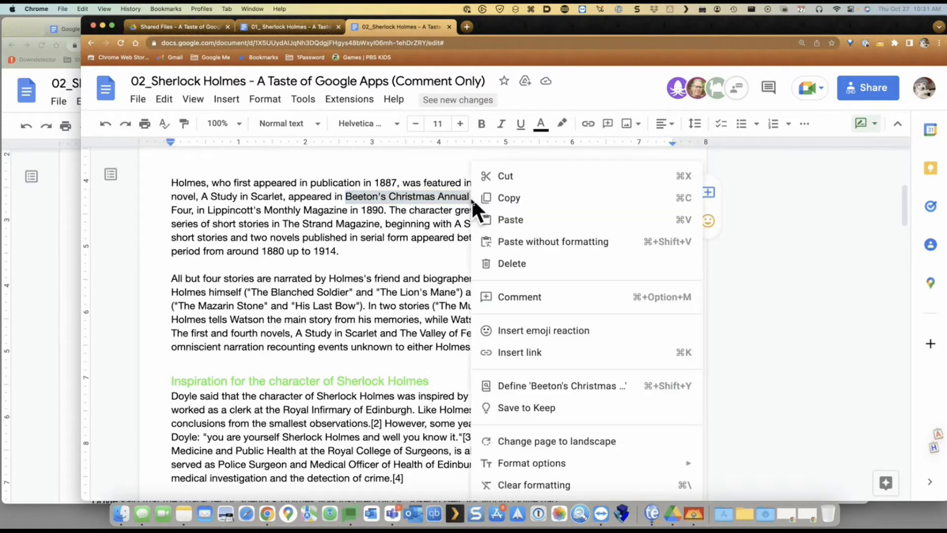
left_click(742, 221)
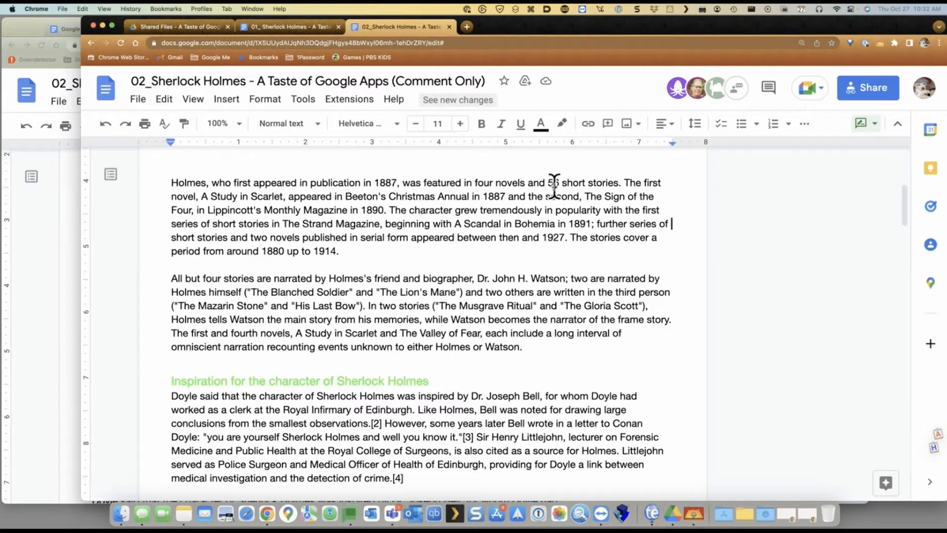
Comment "SHould this be the sign of 6?" on "Sign of the Four", then return to the owner's window
left_click_drag(605, 197, 193, 207)
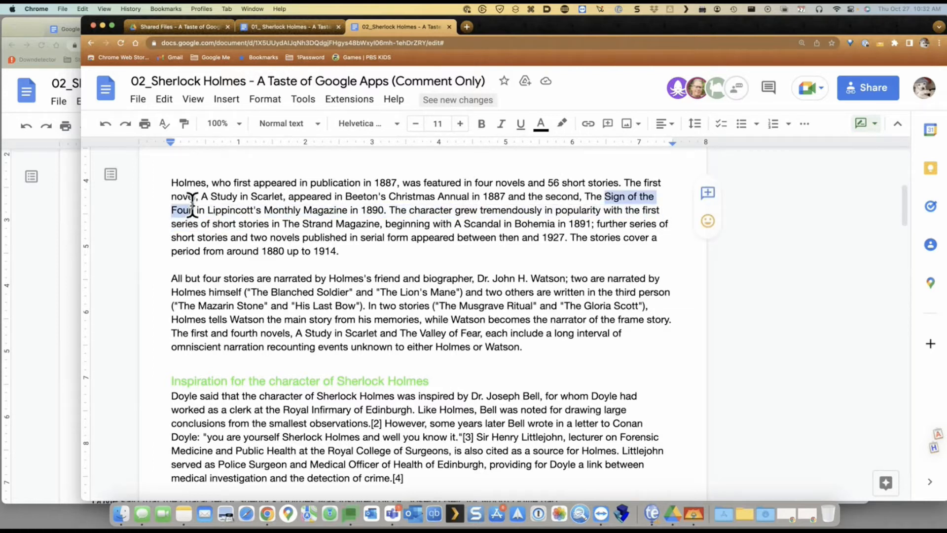
key("shift+Right")
key("shift+Left")
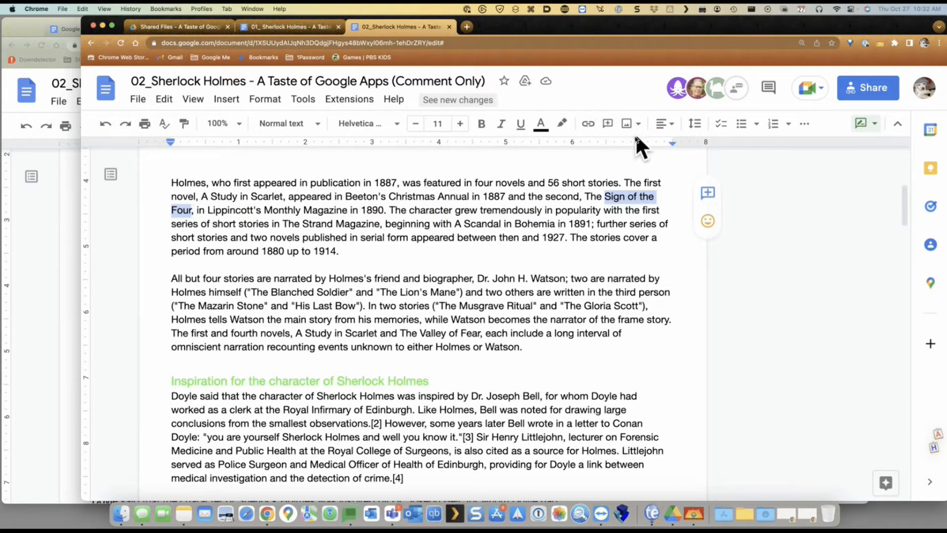
left_click(711, 196)
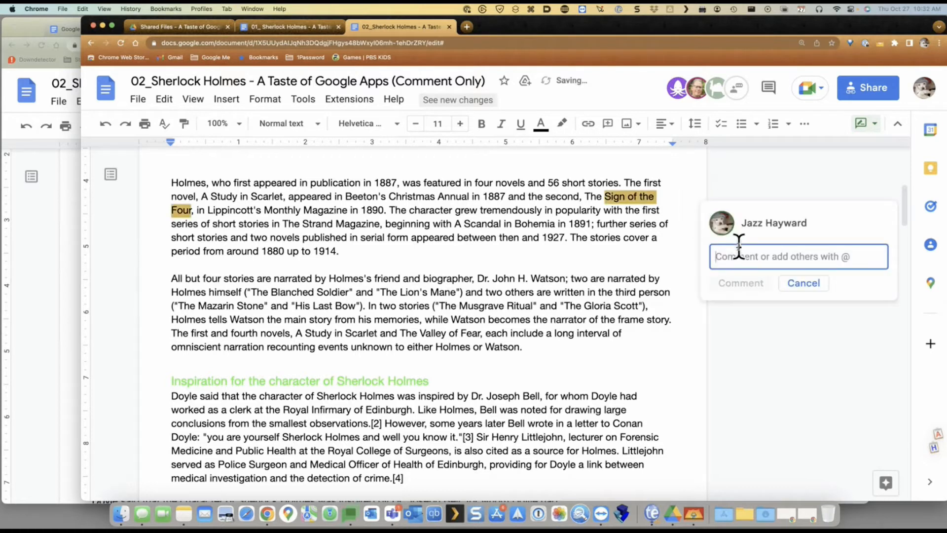
type("SHould this b")
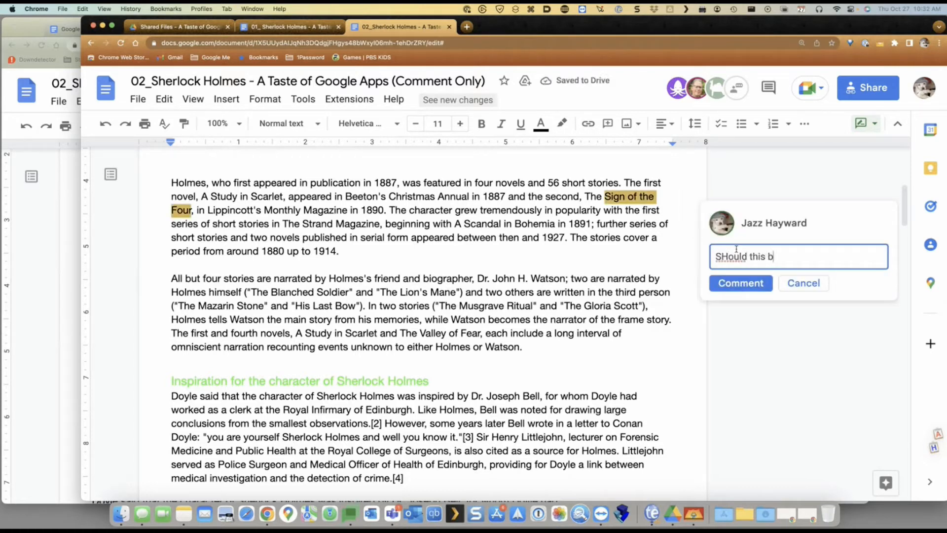
type("e the sign of 6?")
key("Return")
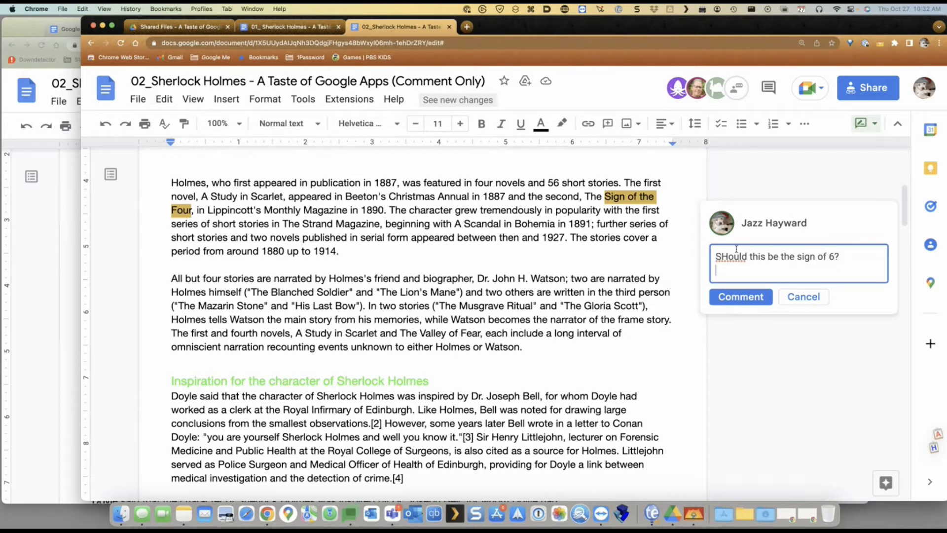
left_click(742, 297)
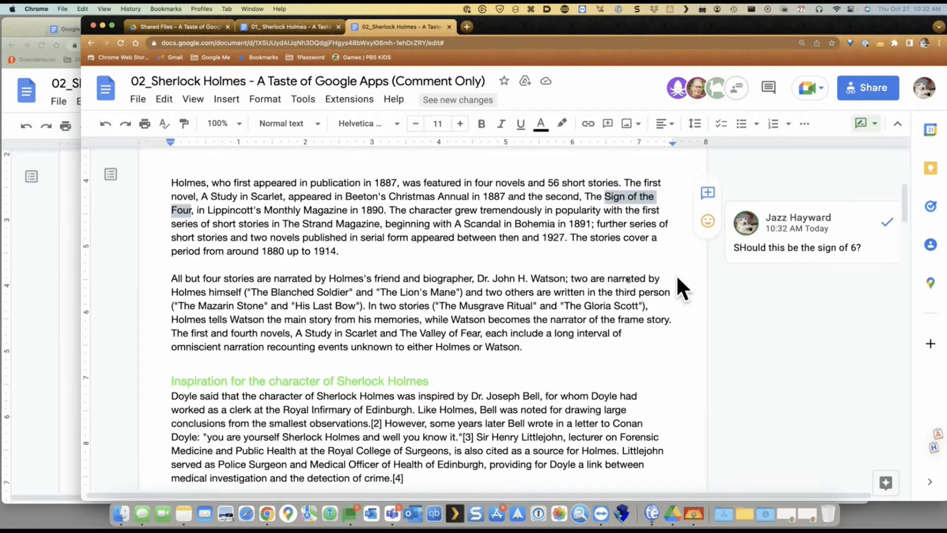
left_click(42, 219)
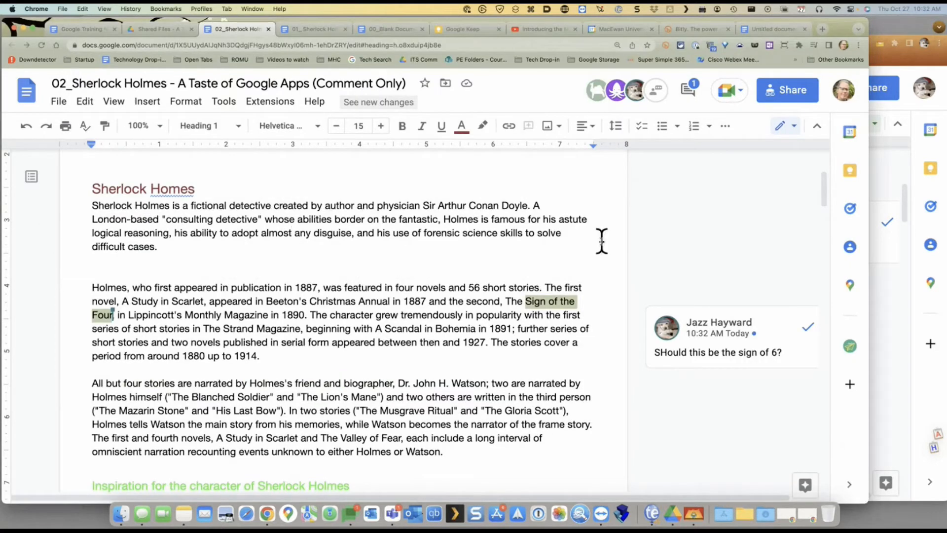
As the owner, reply "WHats you source?" to the "Sign of the Four" comment
left_click(706, 340)
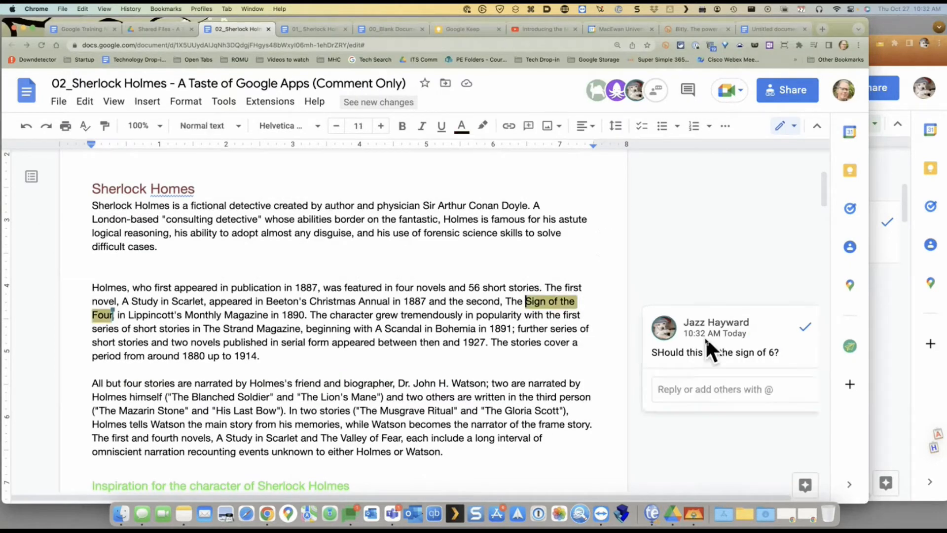
left_click(676, 393)
type("WHat")
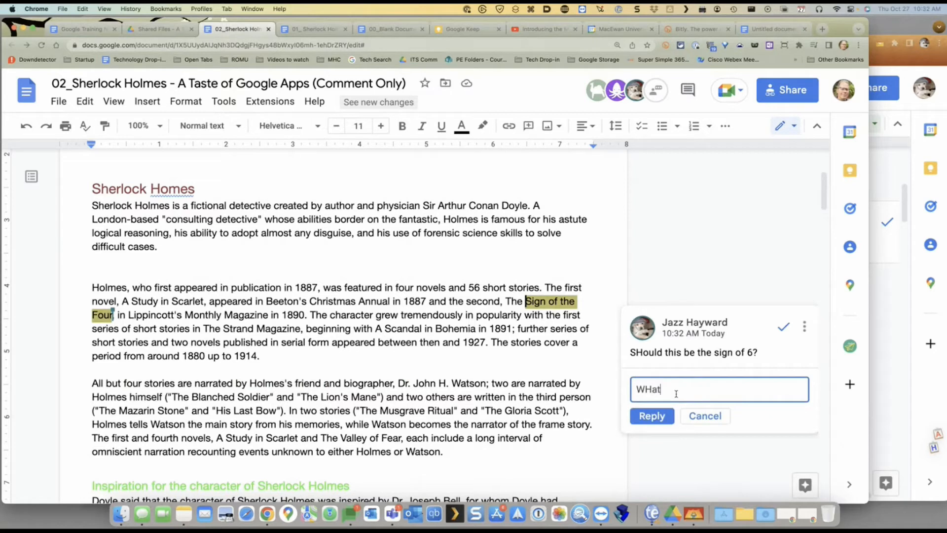
type("s you soucce")
key("BackSpace")
key("BackSpace")
key("BackSpace")
type("rce?")
left_click(641, 418)
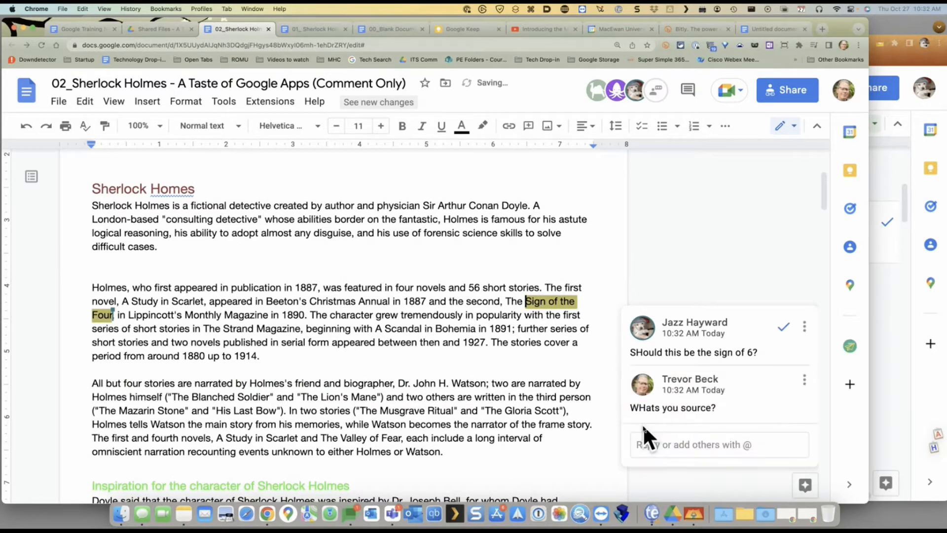
As the commenter, answer "WIKIPEDIA" in the same comment thread
left_click(889, 302)
left_click(763, 339)
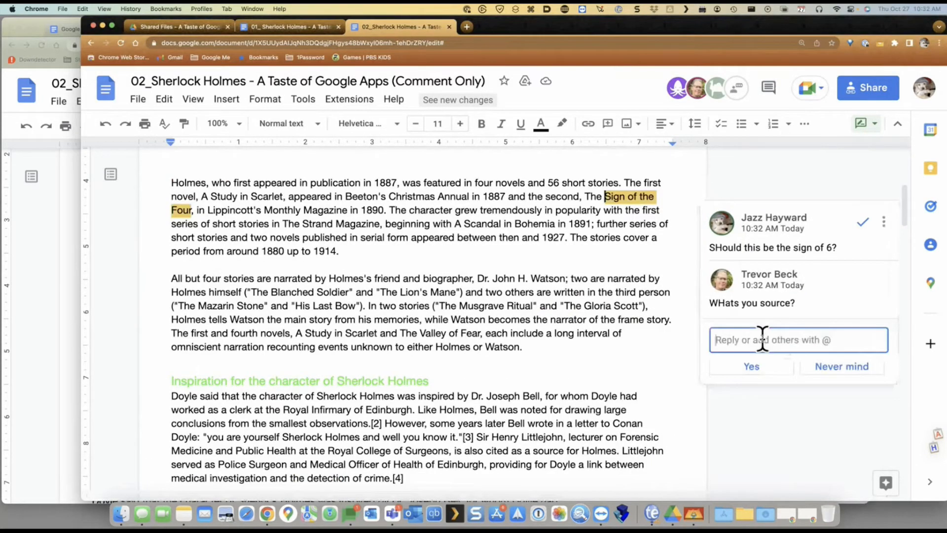
type("WIKIPEDIAQ")
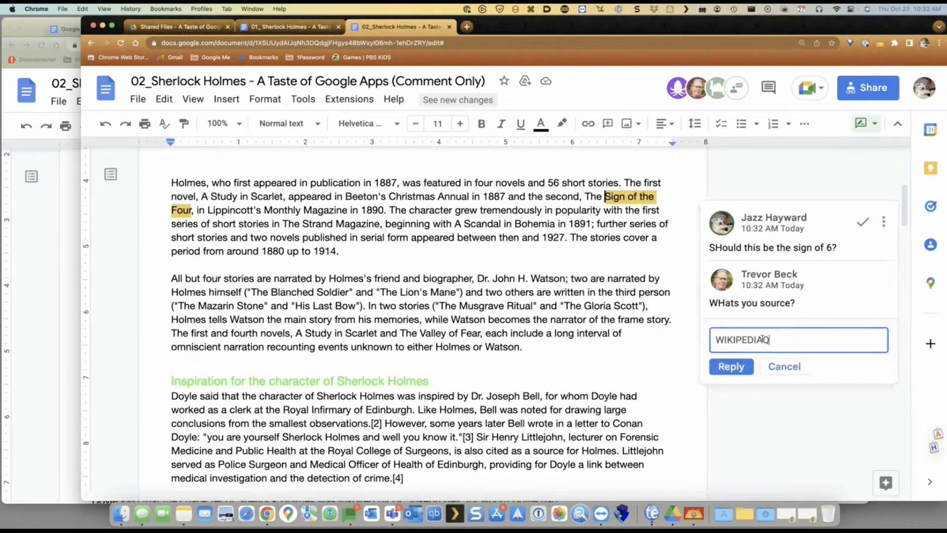
left_click(738, 369)
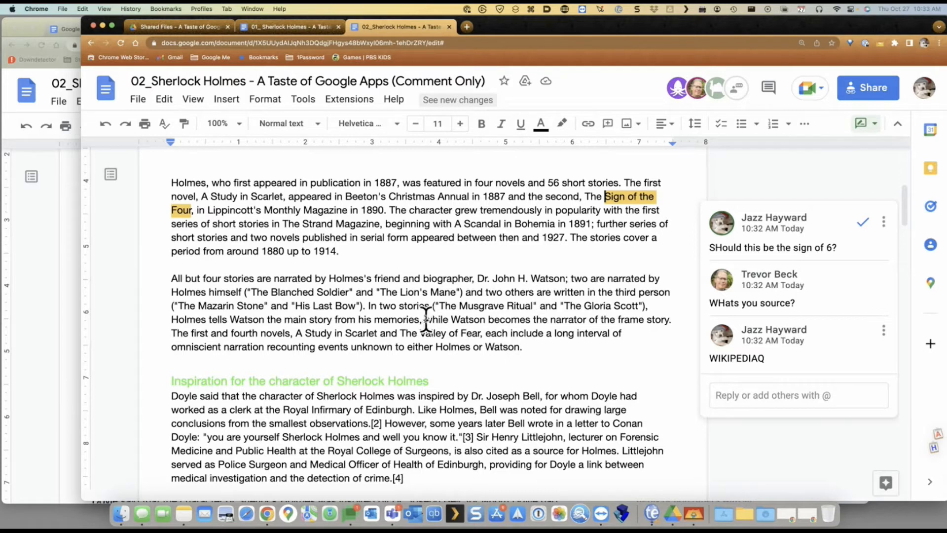
Comment "SHOULD BE studying in white" on the phrase "Study in Scarlet"
left_click_drag(305, 333, 378, 333)
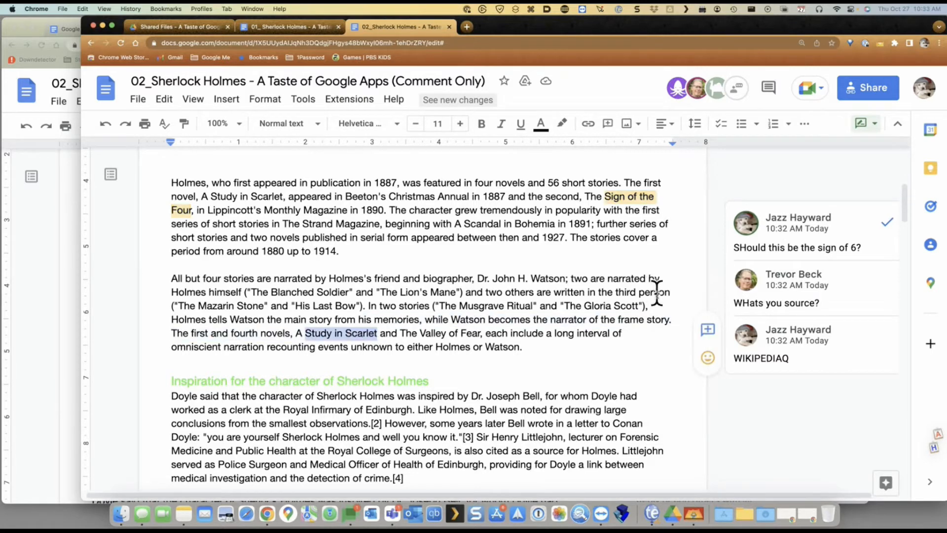
left_click(716, 328)
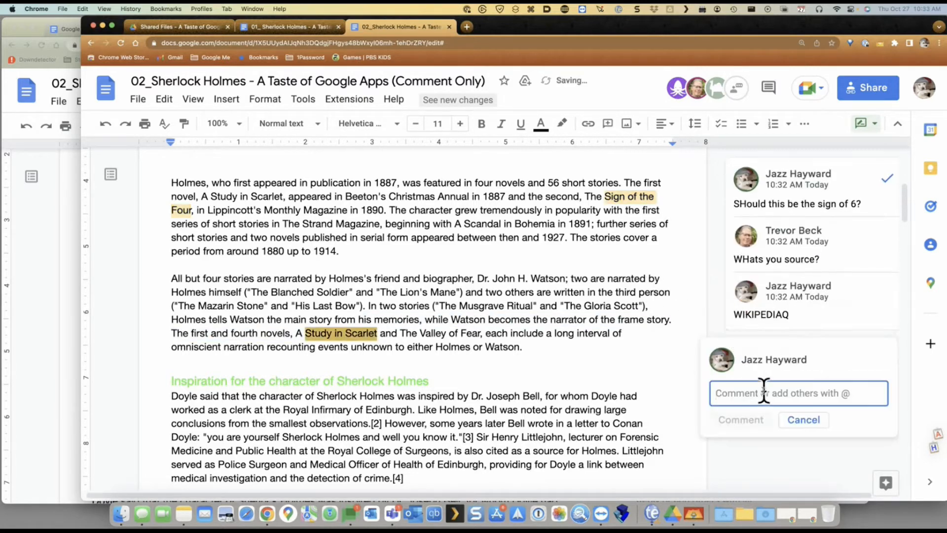
type("SHOULD BE ")
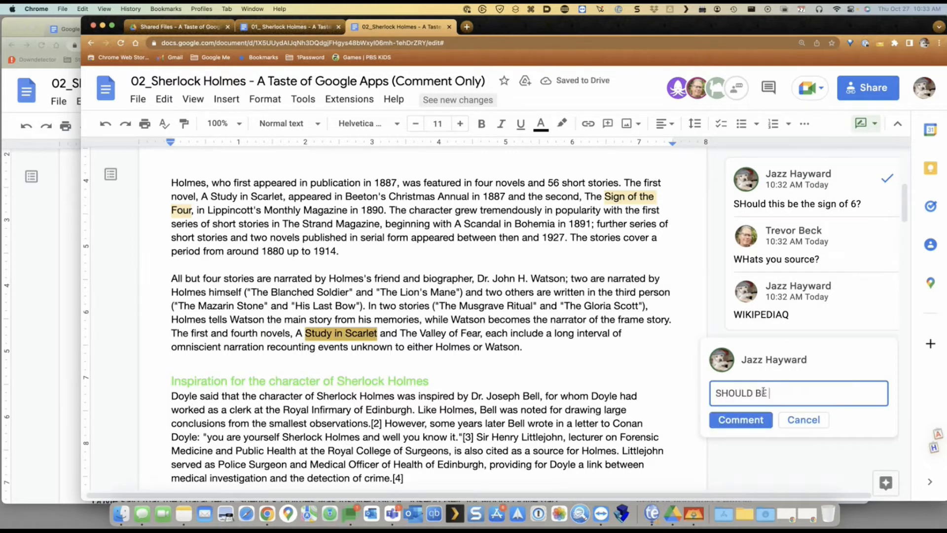
type("studying in white")
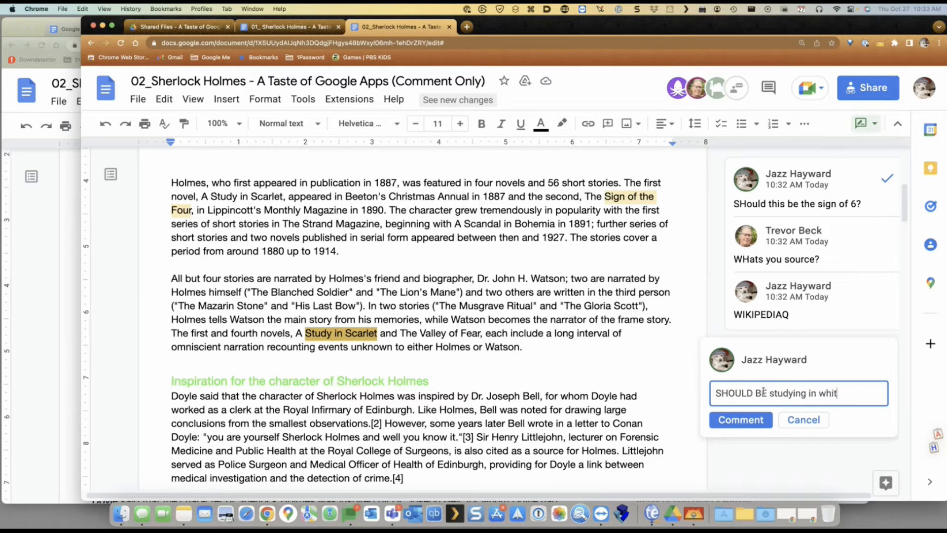
left_click(742, 420)
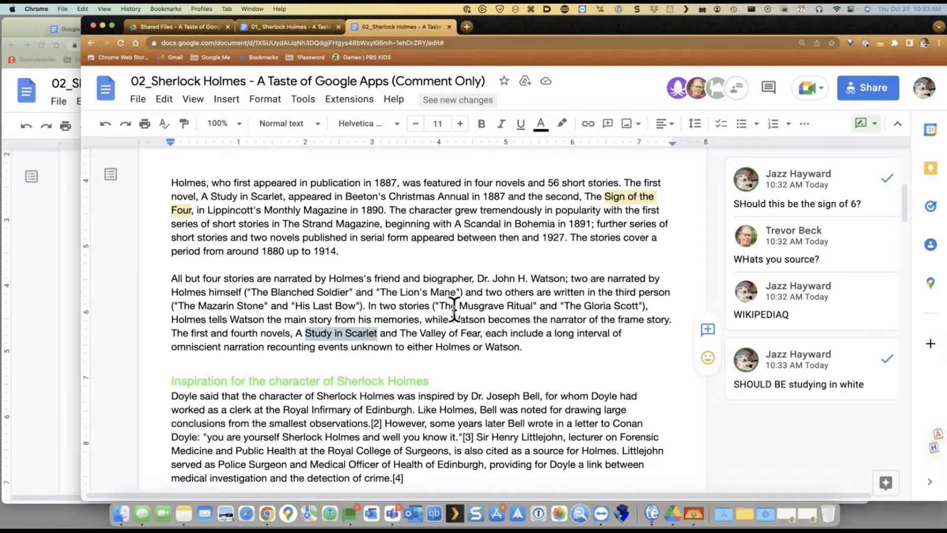
left_click_drag(460, 306, 535, 305)
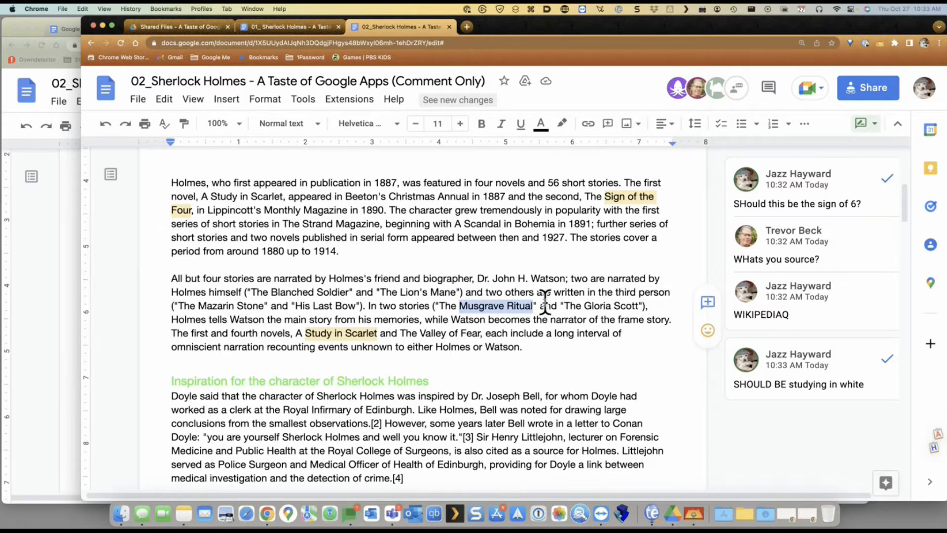
Suggest replacing "Musgrave Ritual" with "Muskrat Excitment", trimming the extra trailing letter
type("Muskrat")
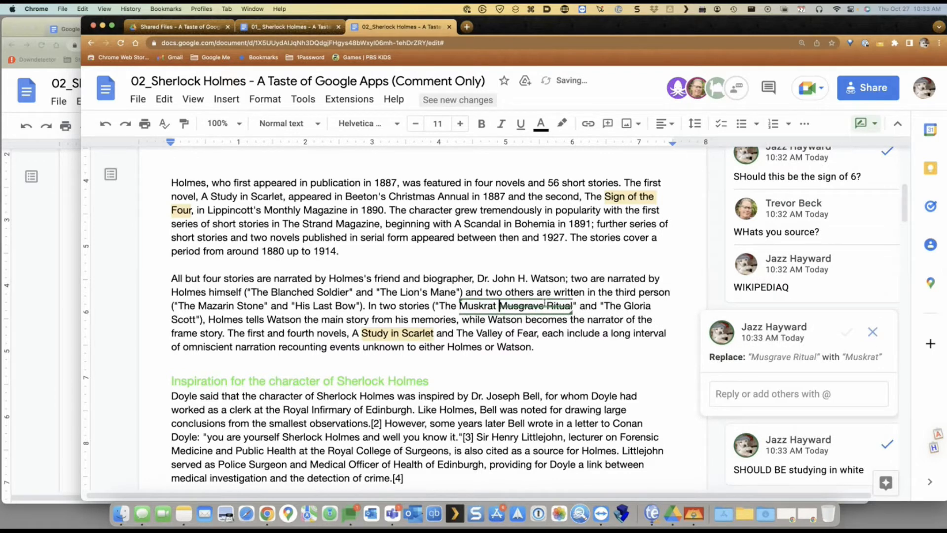
type(" Excitemente")
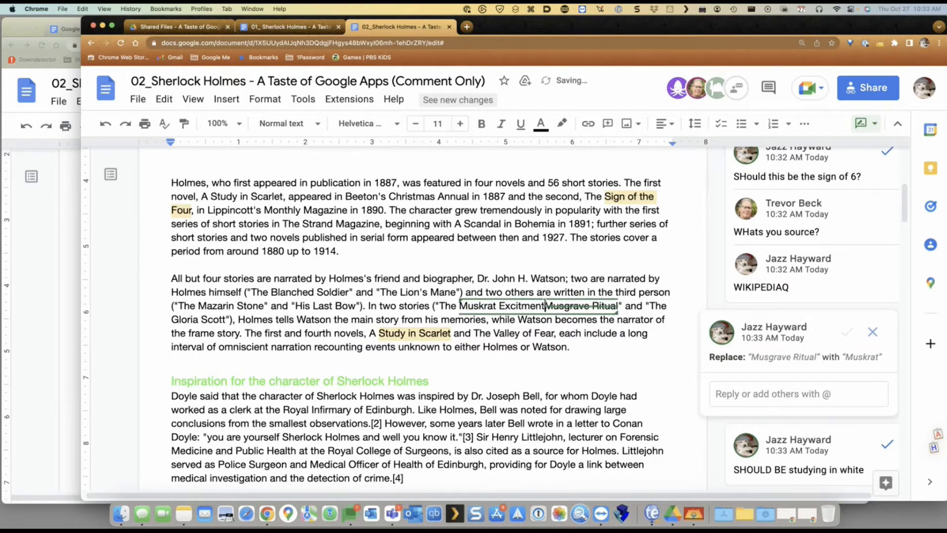
key("BackSpace")
key("BackSpace")
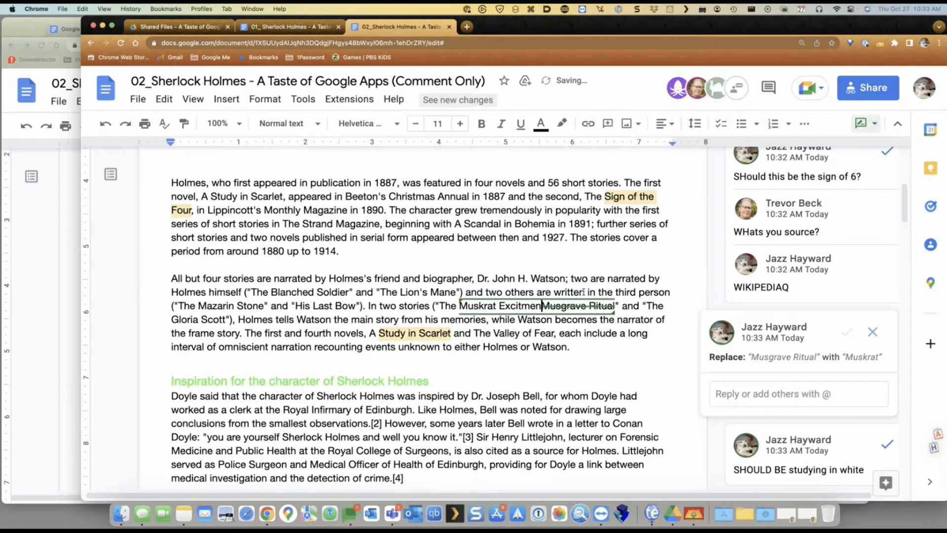
left_click(625, 209)
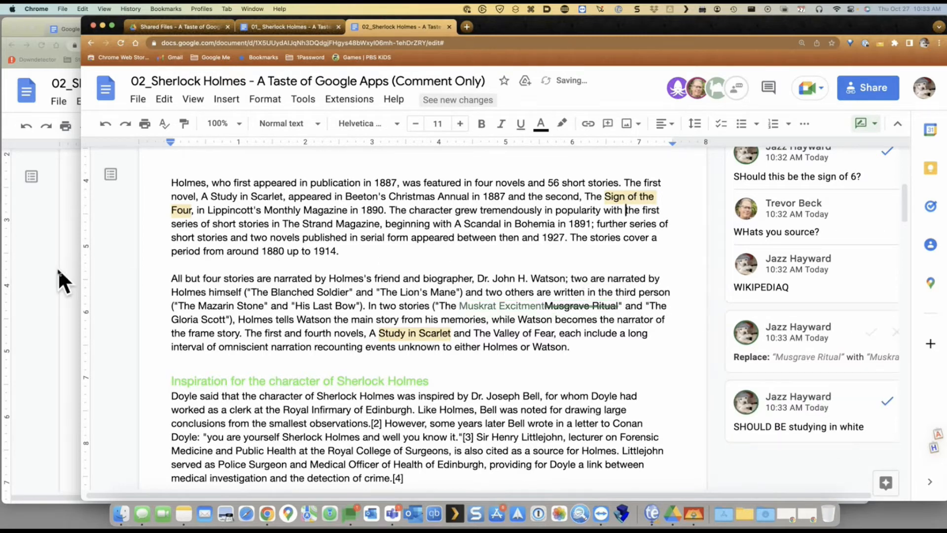
left_click(58, 267)
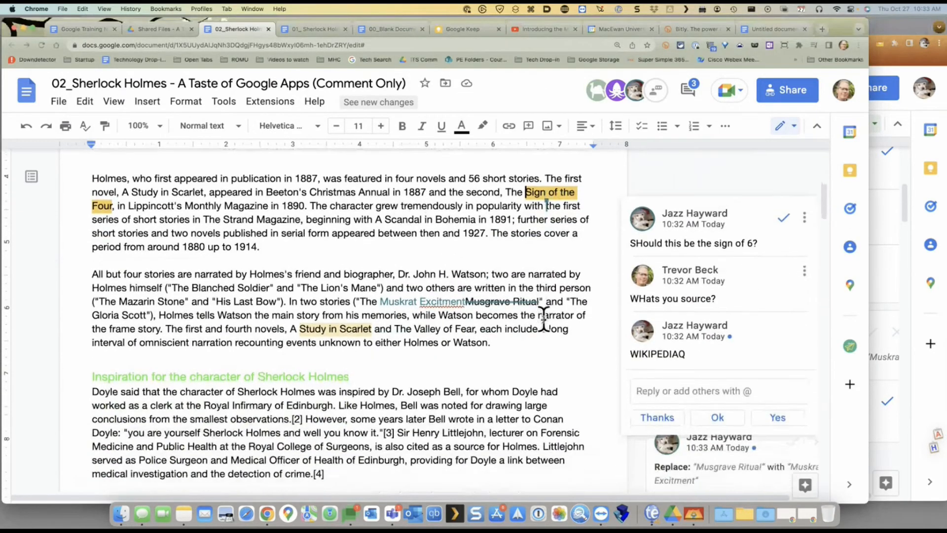
Check the spelling suggestions for the misspelled word "Excitment"
left_click(550, 359)
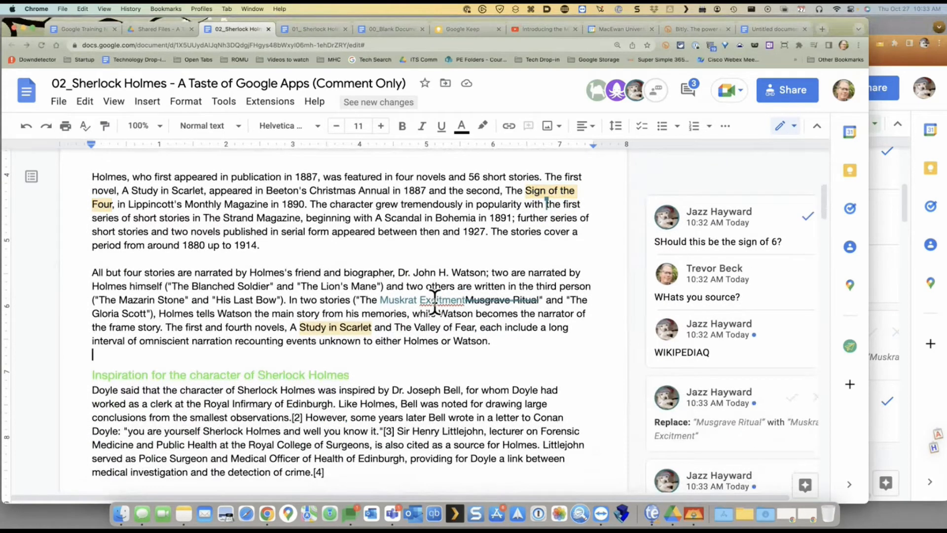
left_click(434, 301)
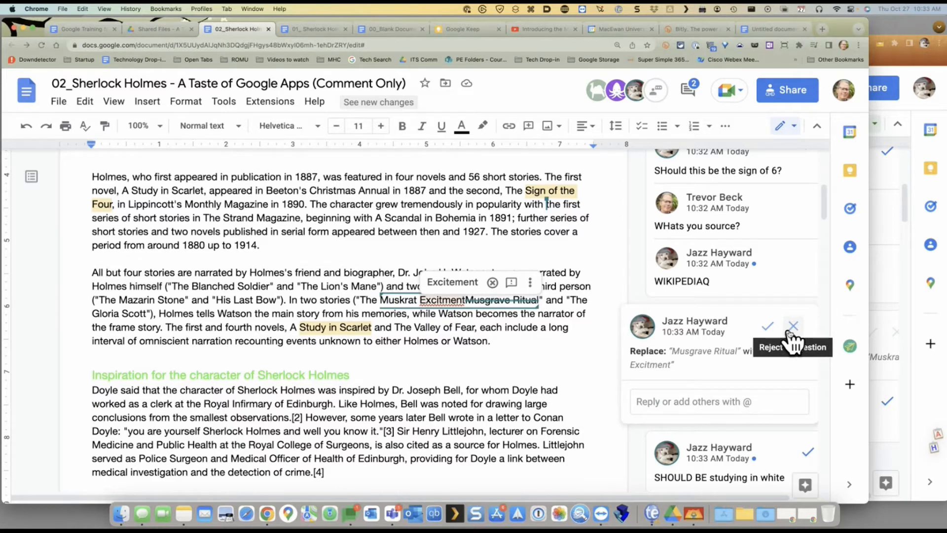
left_click(710, 463)
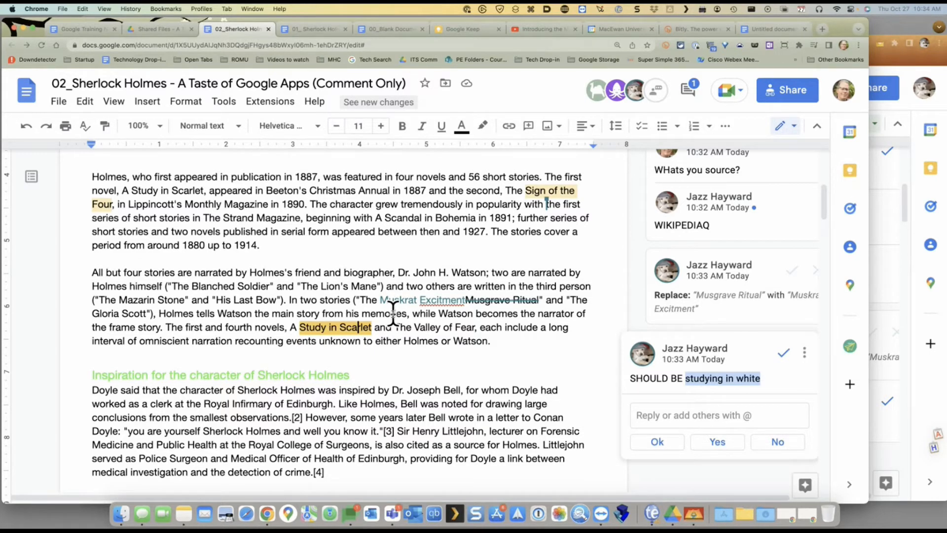
left_click(446, 300)
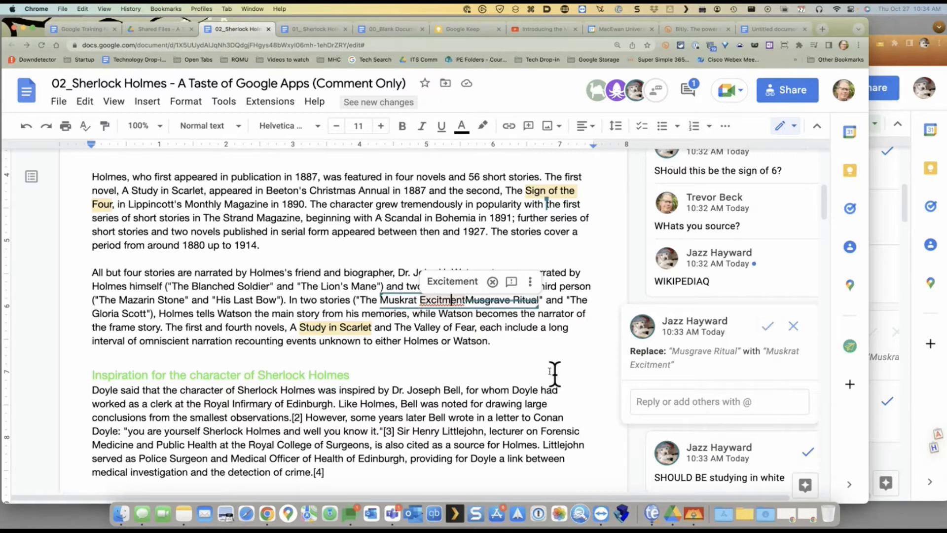
left_click(466, 301)
Reject the Muskrat suggestion, paste "Excitment" over "Ritual", then switch to the Training Needs Assessment doc
double_click(425, 300)
key("super+c")
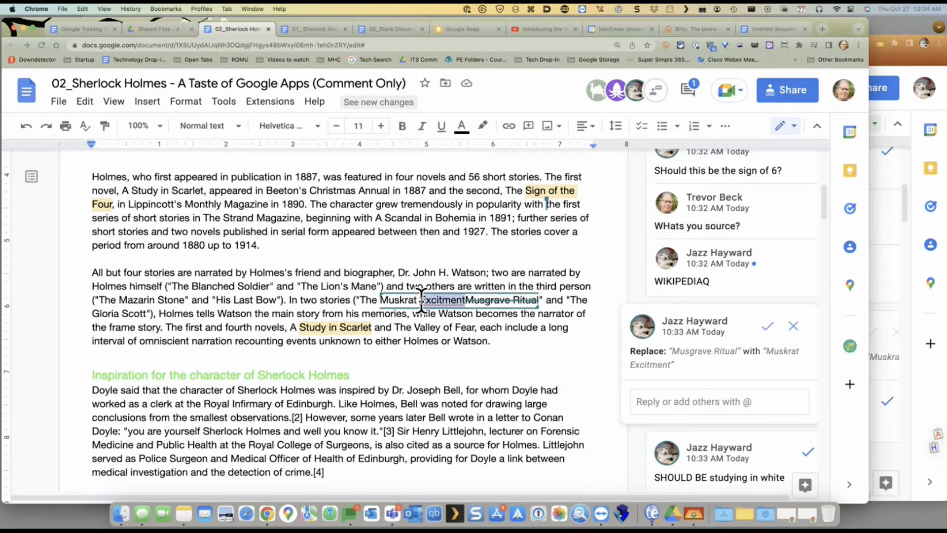
left_click(794, 327)
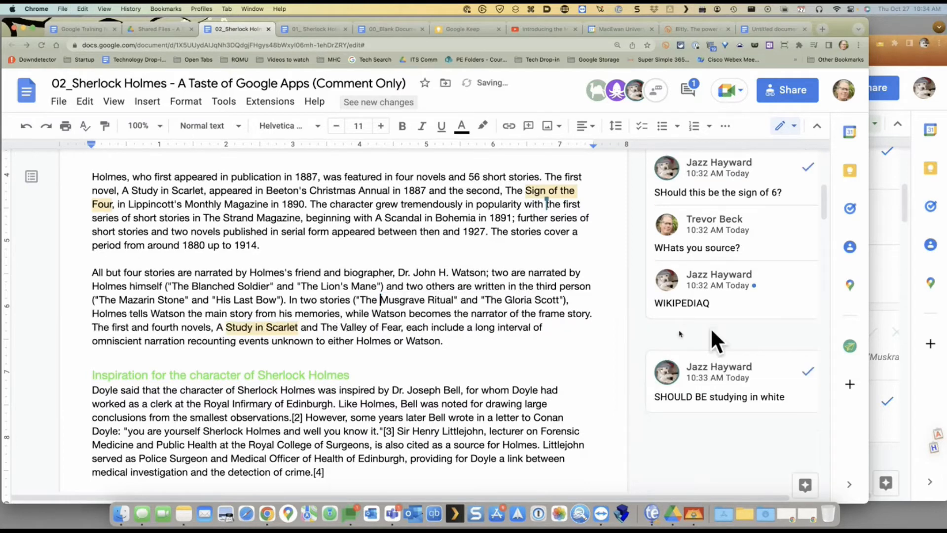
double_click(441, 300)
key("super+v")
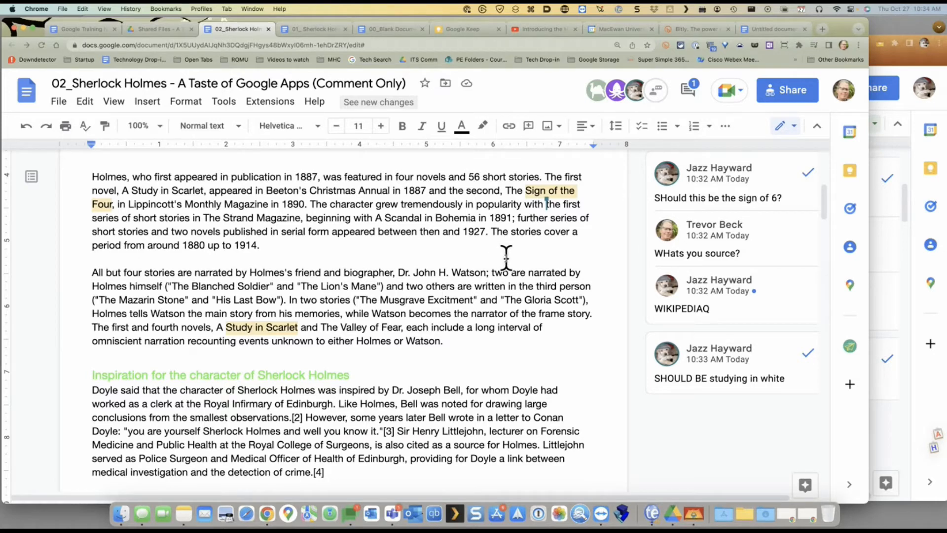
left_click(74, 28)
scroll(223, 257, "down", 4)
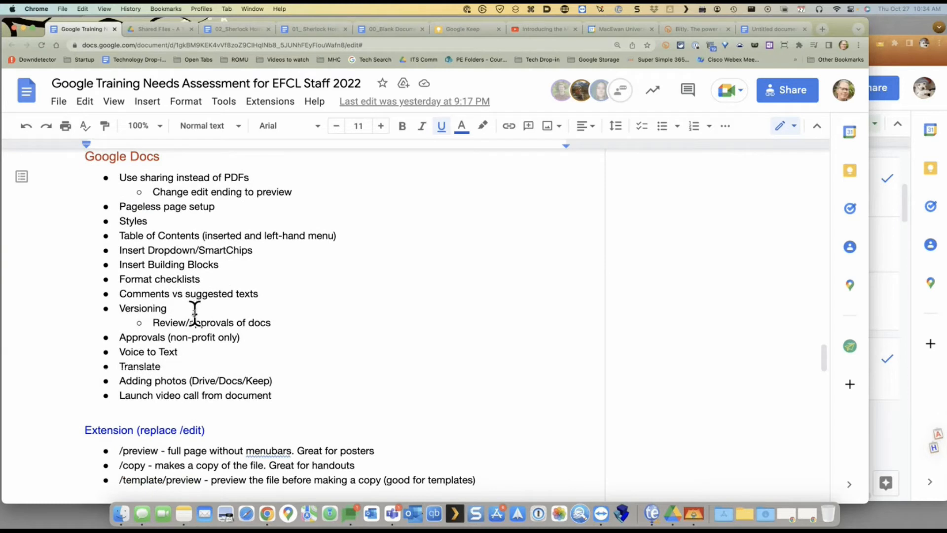
Visit the Untitled status-table doc and Sherlock Holmes doc, ending on 00_Blank Document
scroll(193, 310, "up", 1)
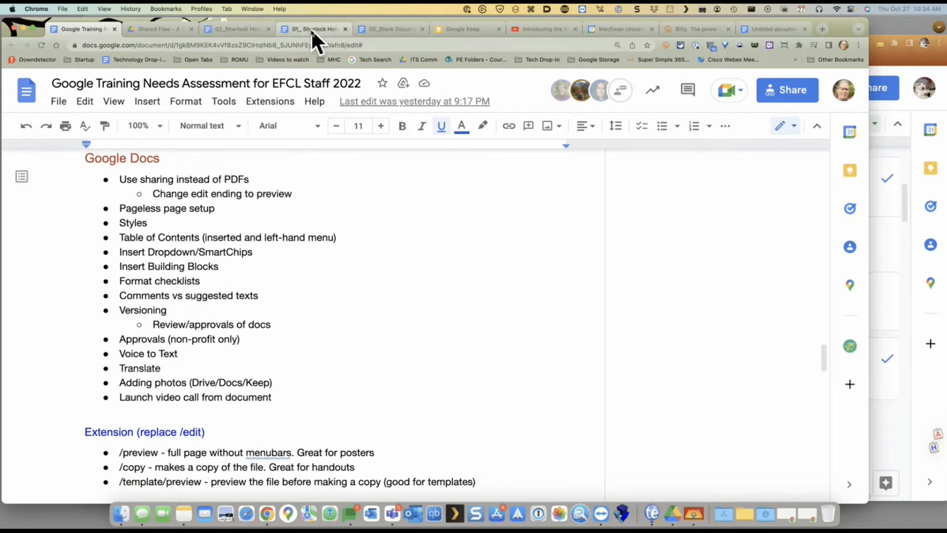
left_click(792, 29)
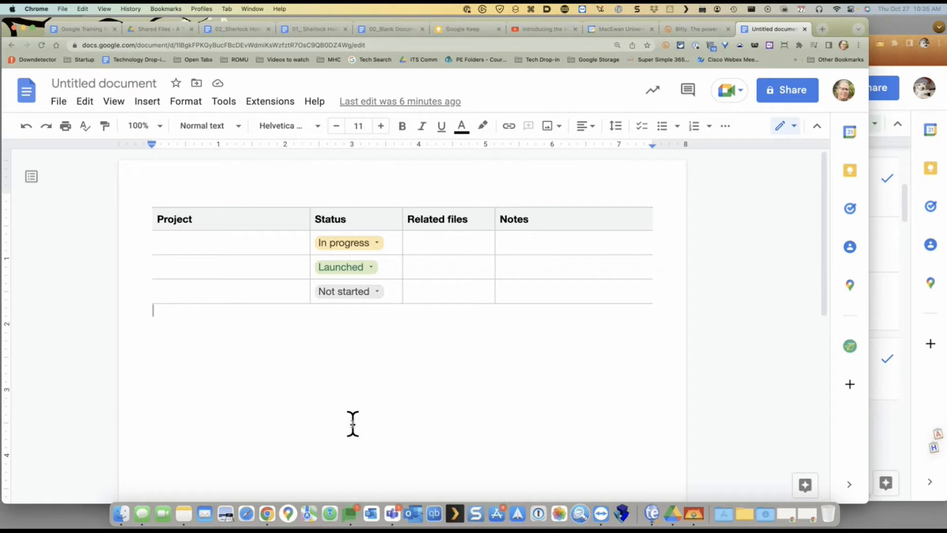
left_click(235, 31)
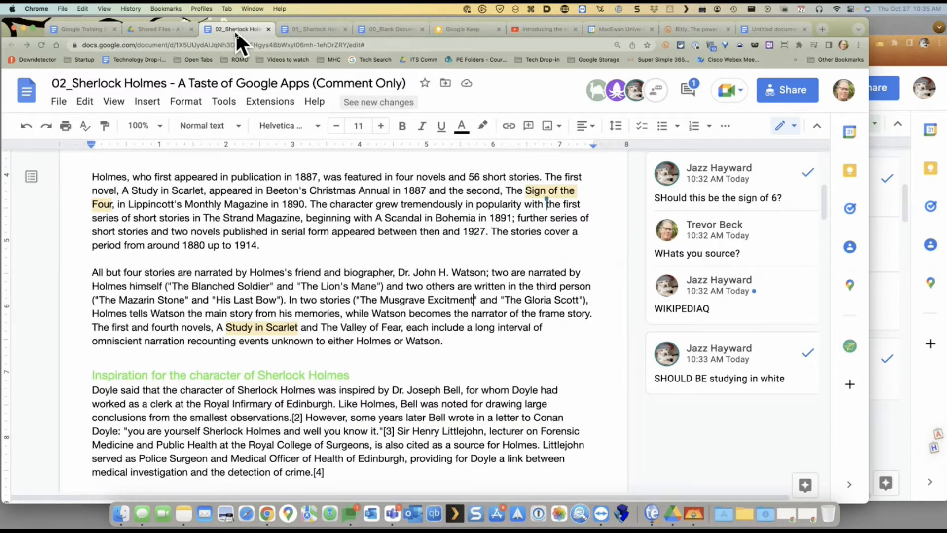
left_click(395, 31)
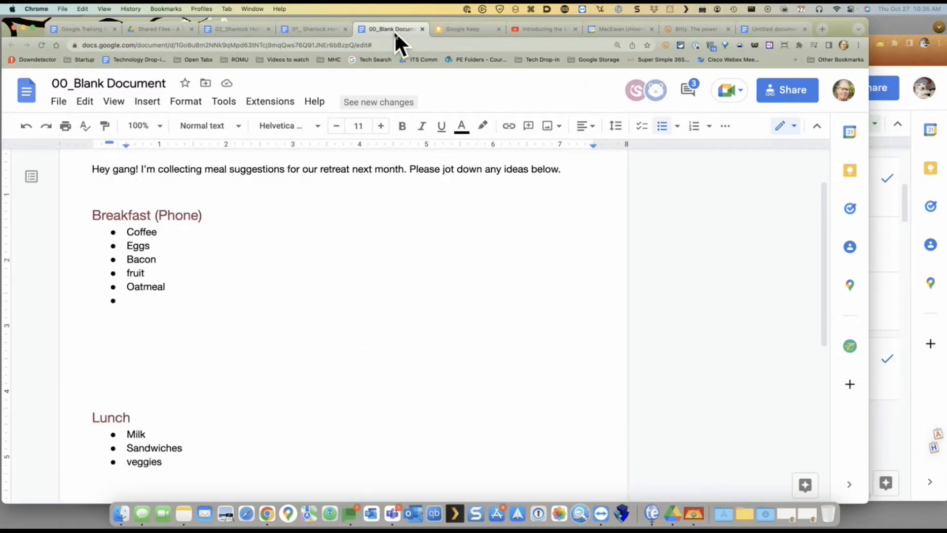
Open the Department Retreat document's version history from the File menu
left_click(59, 102)
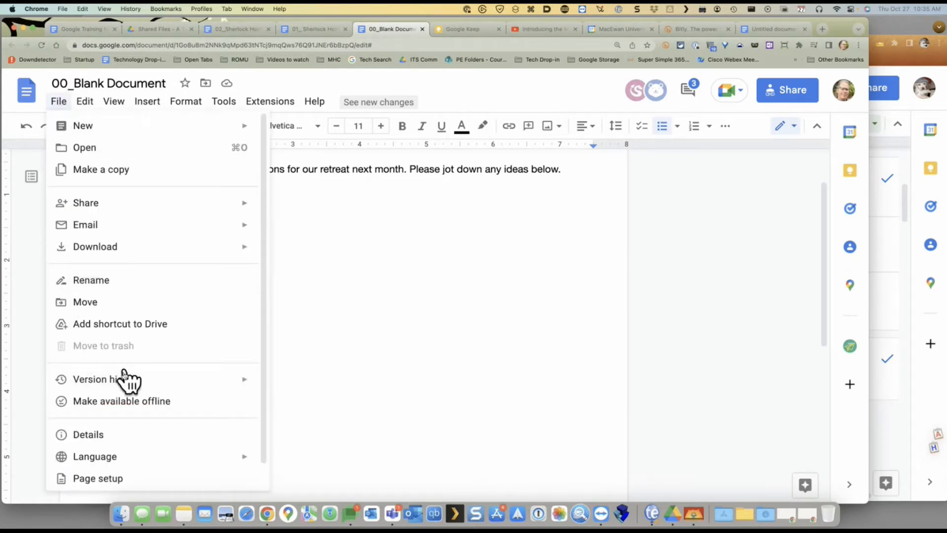
mouse_move(123, 379)
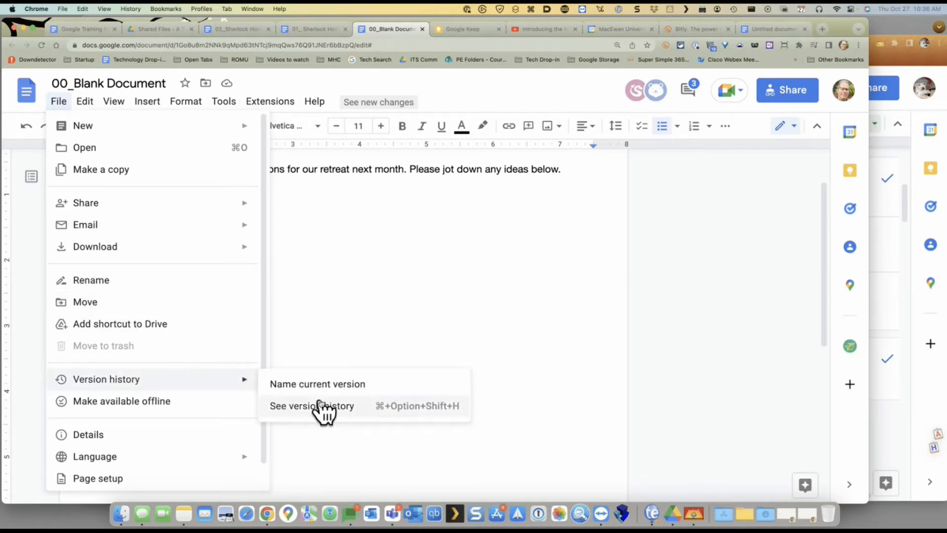
left_click(318, 409)
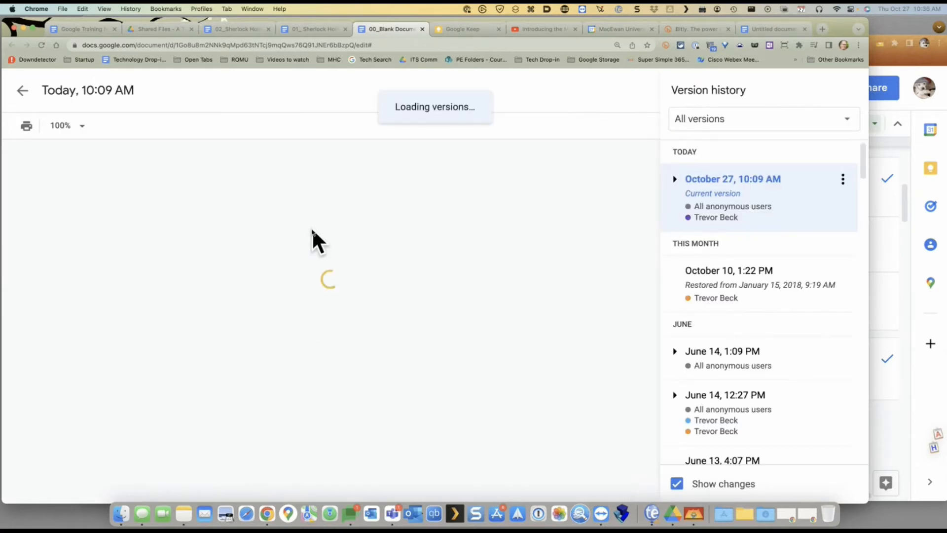
Scroll through the revisions and select the January 22, 2016, 9:35 AM version
scroll(814, 271, "down", 5)
scroll(794, 258, "down", 5)
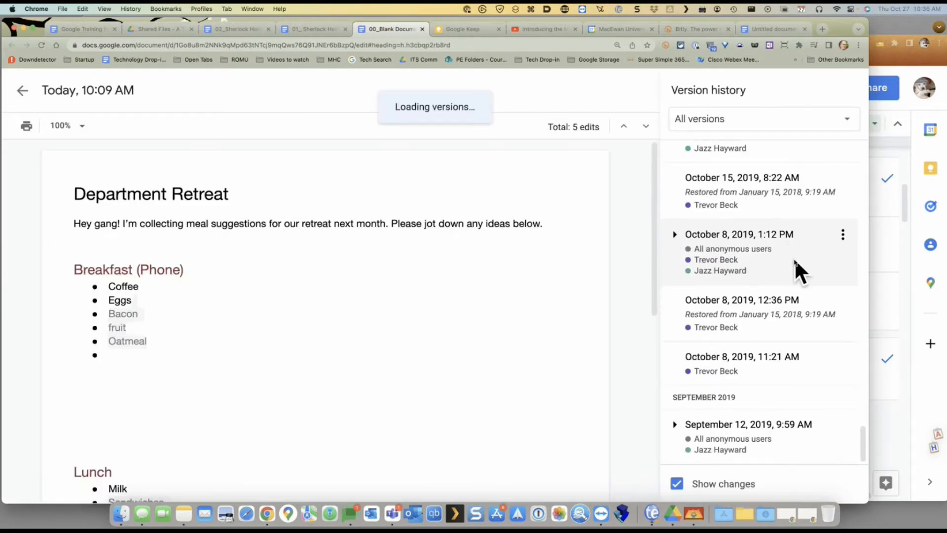
scroll(788, 266, "down", 10)
scroll(785, 273, "down", 4)
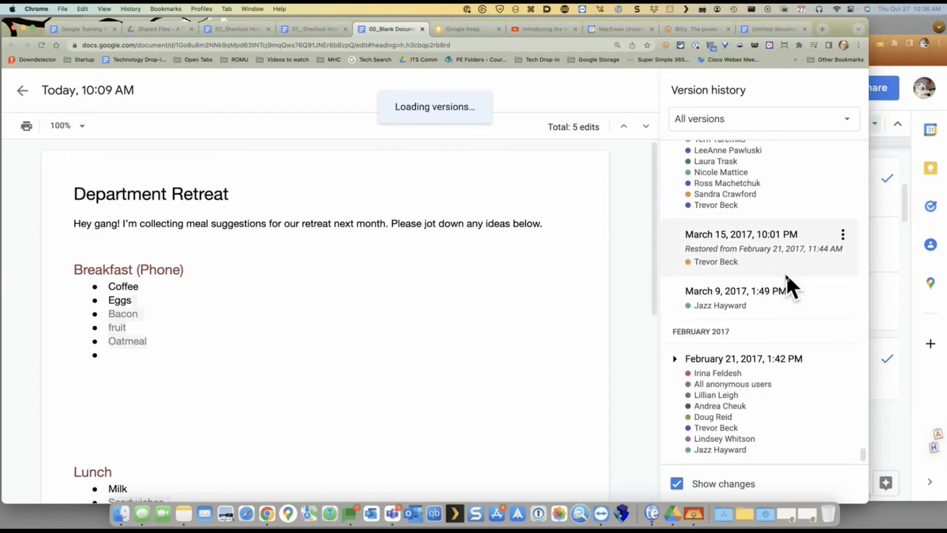
scroll(786, 274, "down", 10)
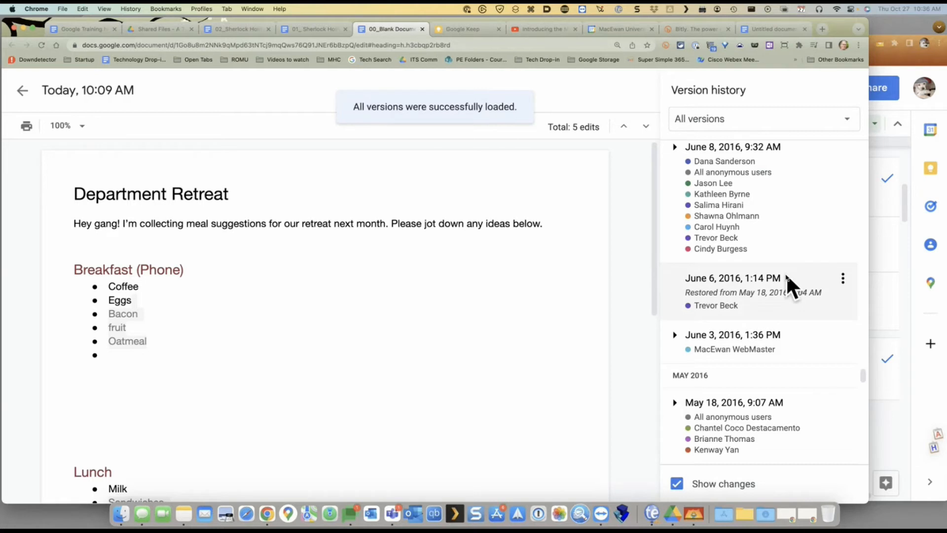
left_click_drag(864, 374, 869, 471)
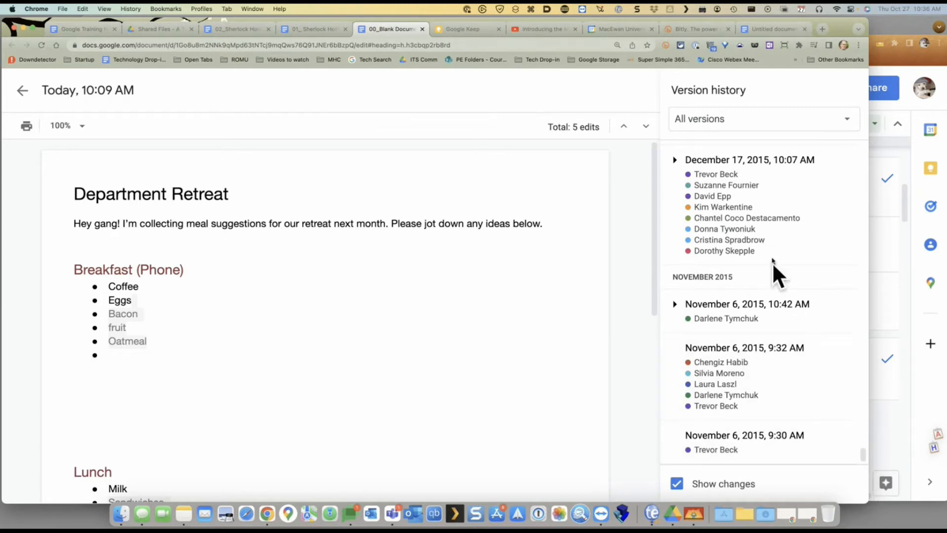
scroll(767, 217, "up", 3)
scroll(766, 217, "up", 10)
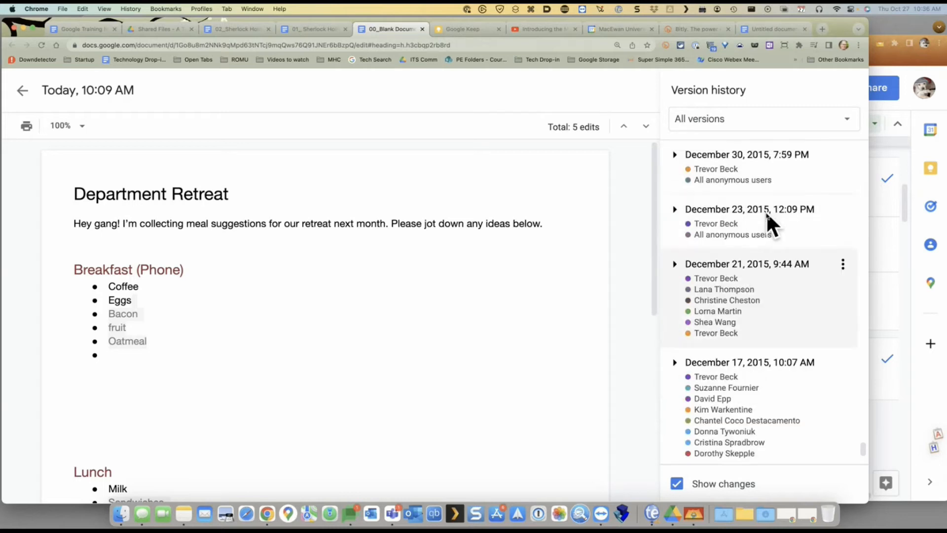
scroll(766, 211, "up", 2)
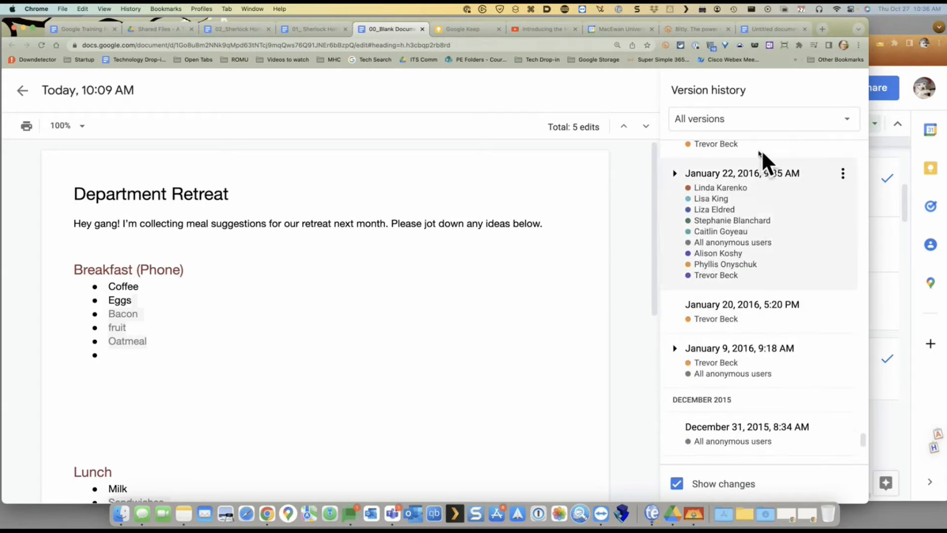
left_click(715, 203)
scroll(177, 364, "down", 5)
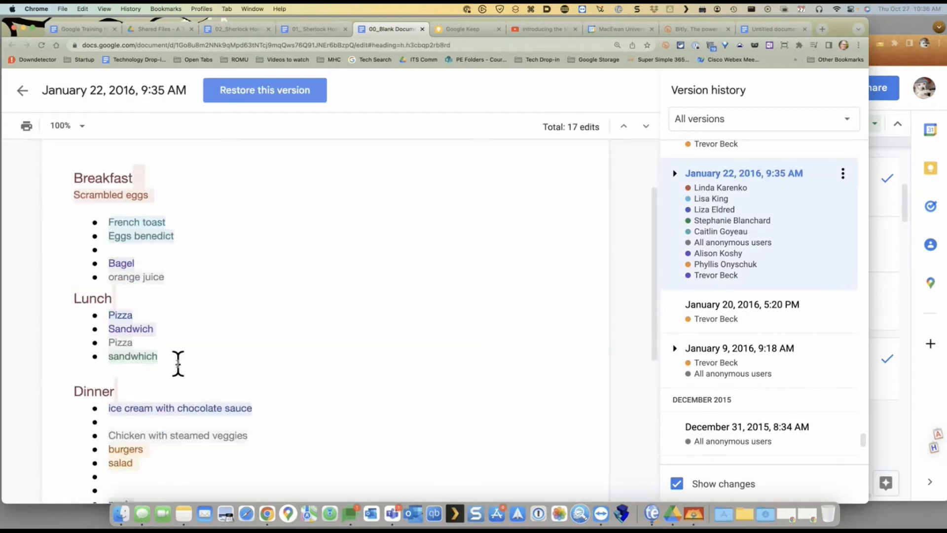
scroll(326, 331, "down", 3)
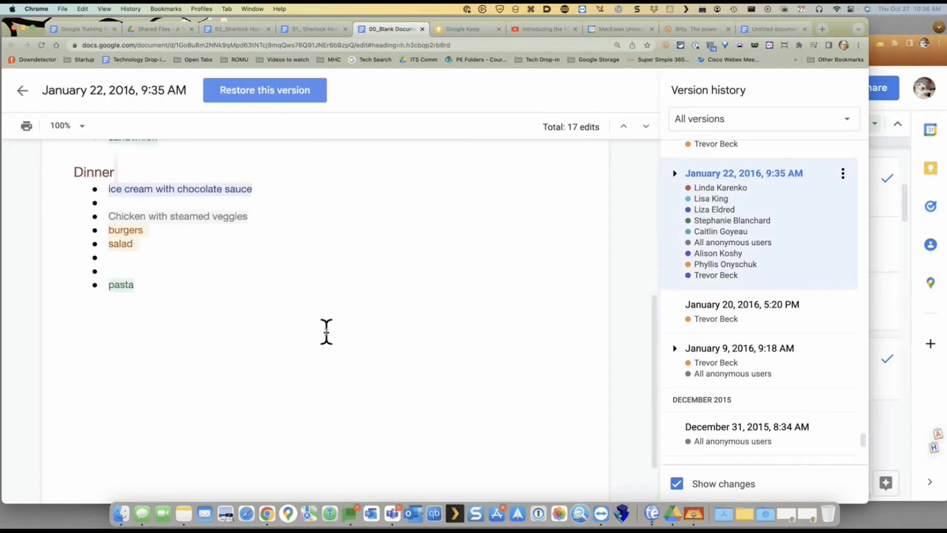
scroll(326, 332, "up", 5)
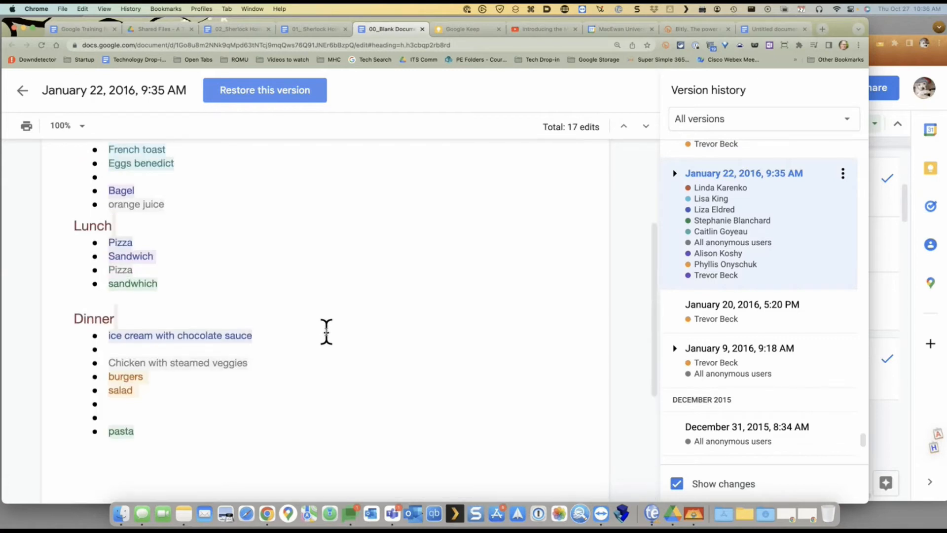
scroll(326, 331, "up", 1)
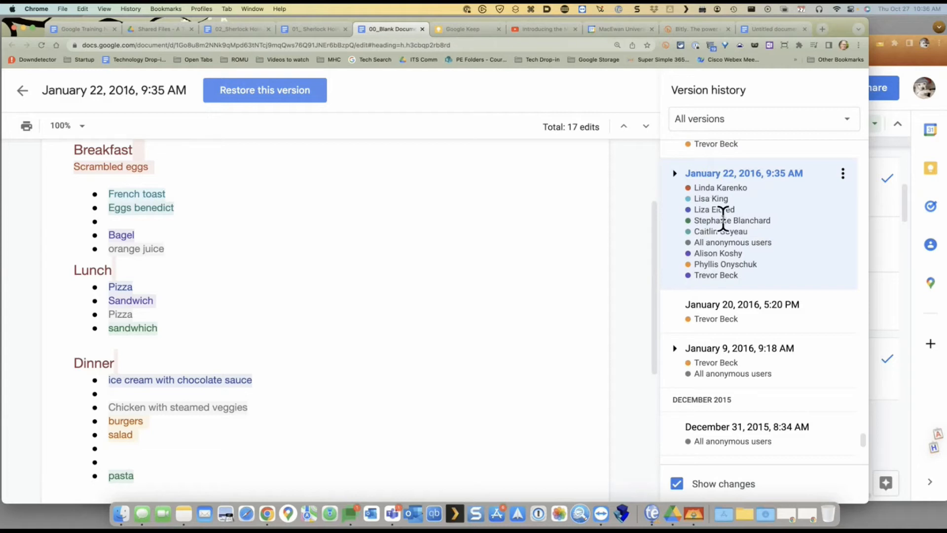
mouse_move(147, 194)
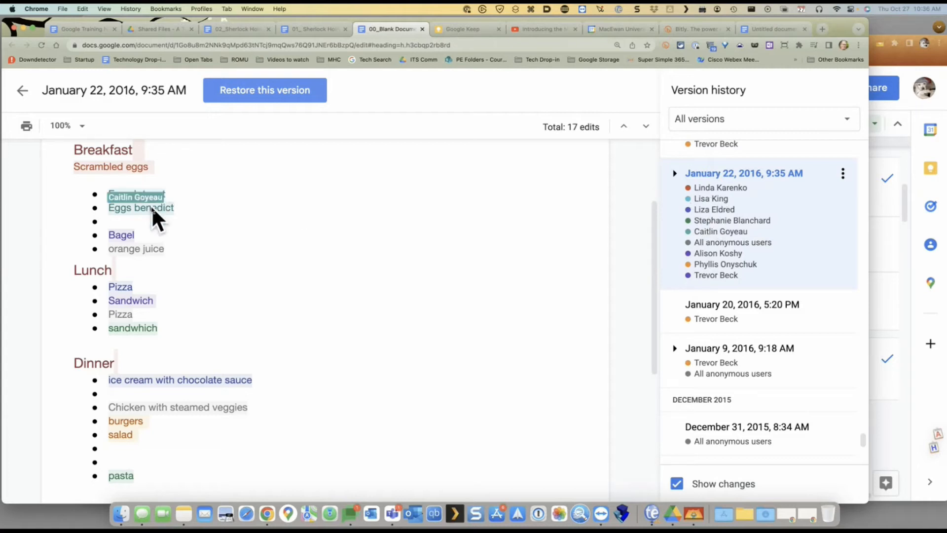
mouse_move(113, 249)
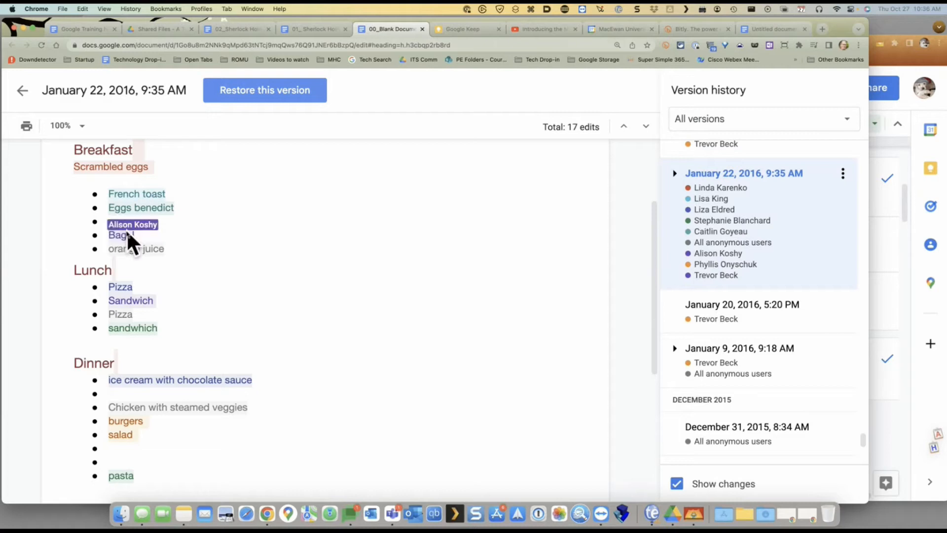
mouse_move(131, 318)
scroll(395, 281, "up", 3)
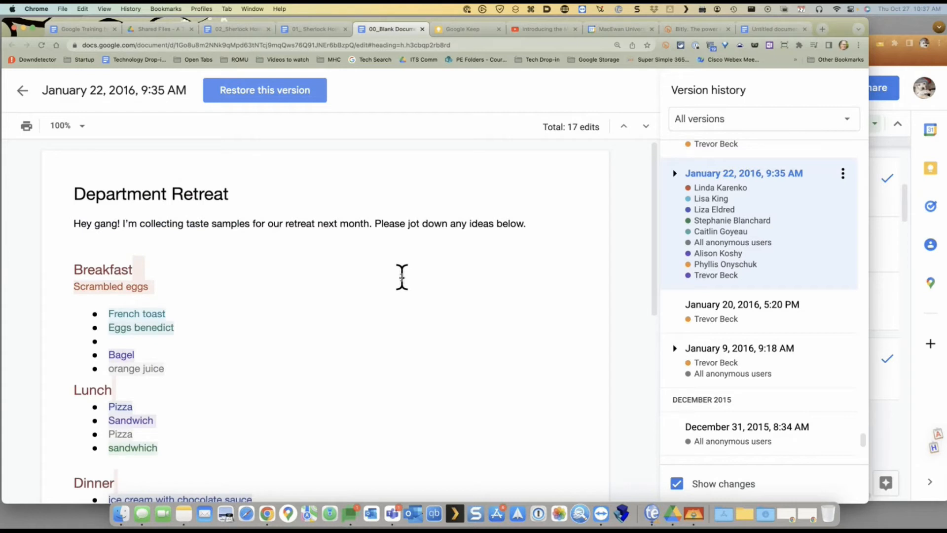
left_click(306, 31)
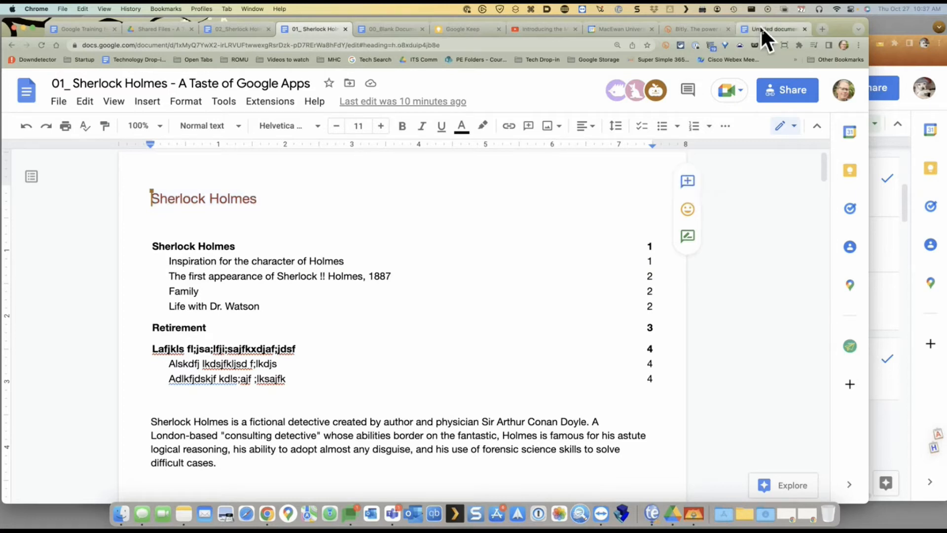
left_click(397, 29)
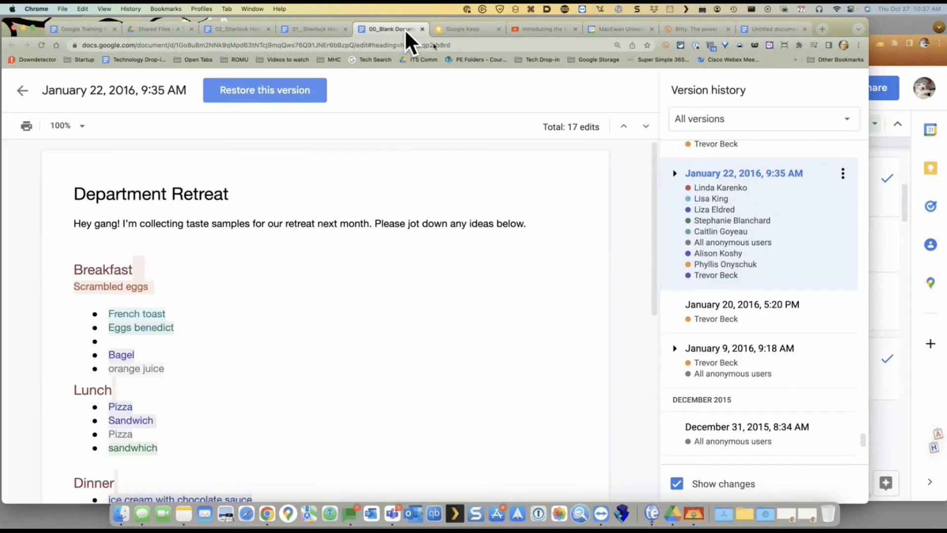
scroll(251, 372, "down", 8)
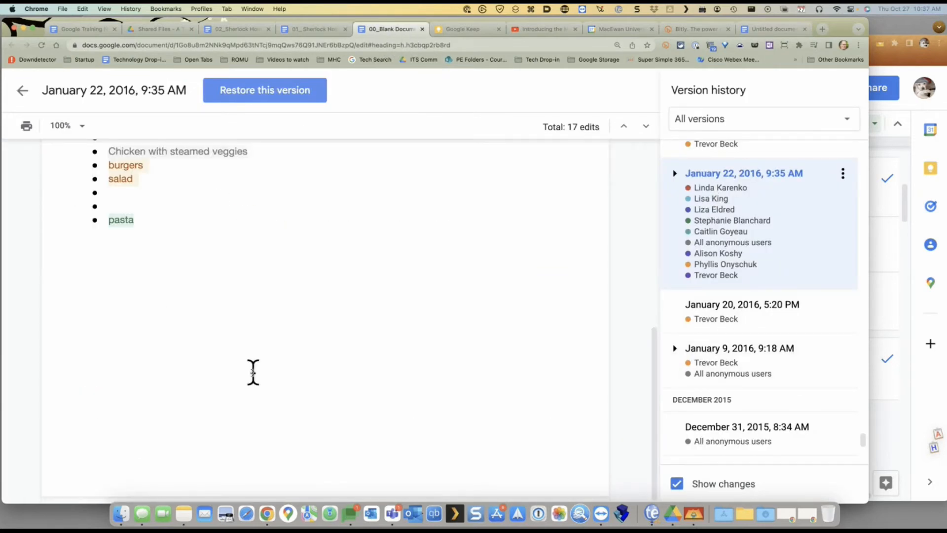
scroll(248, 363, "up", 7)
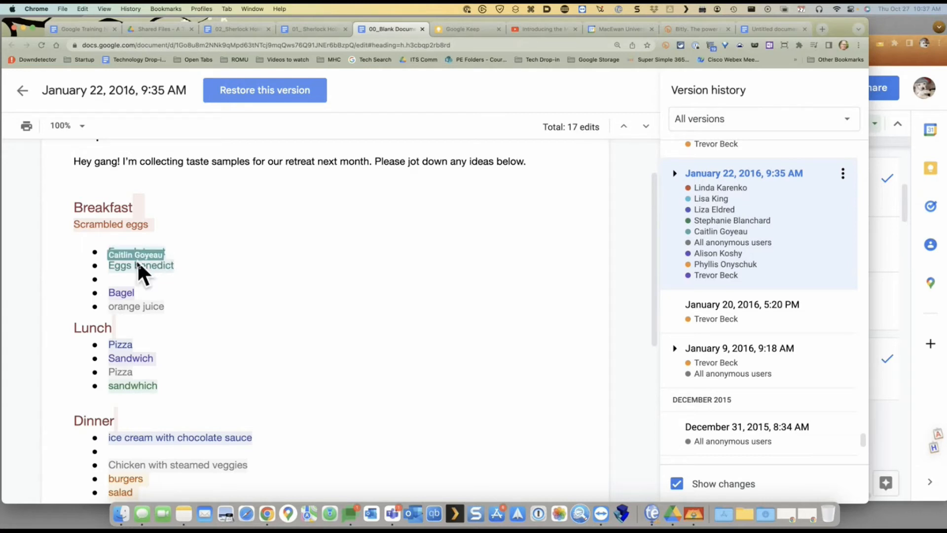
scroll(205, 288, "up", 2)
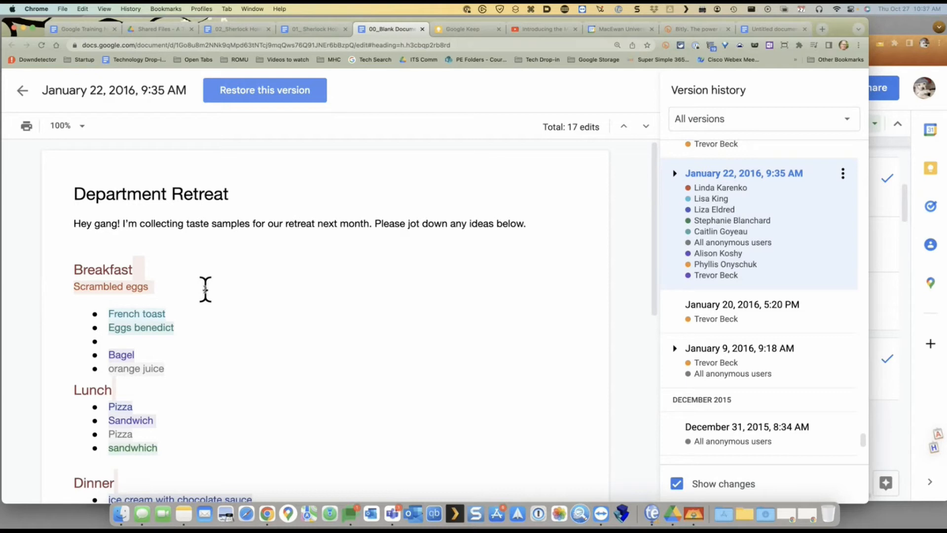
scroll(750, 298, "down", 10)
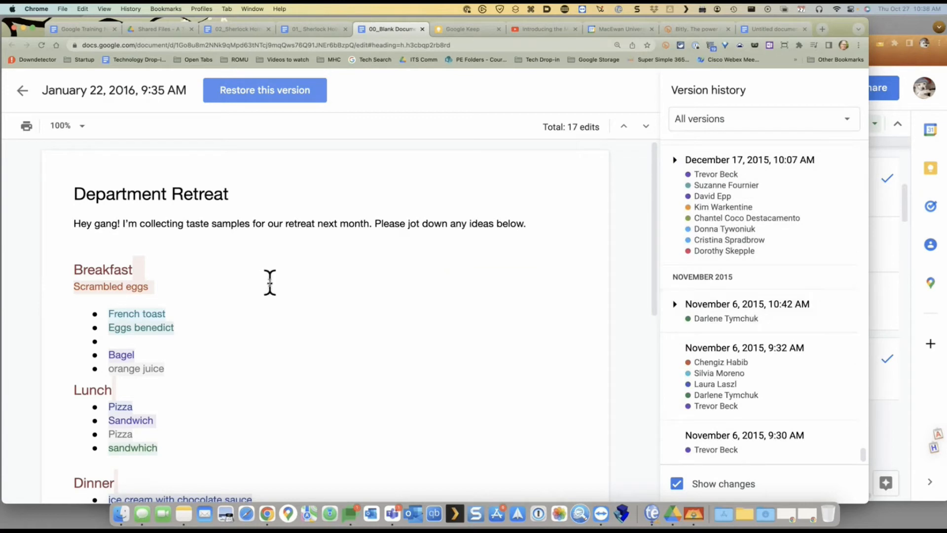
Leave the old version and return to the editable document
left_click(23, 91)
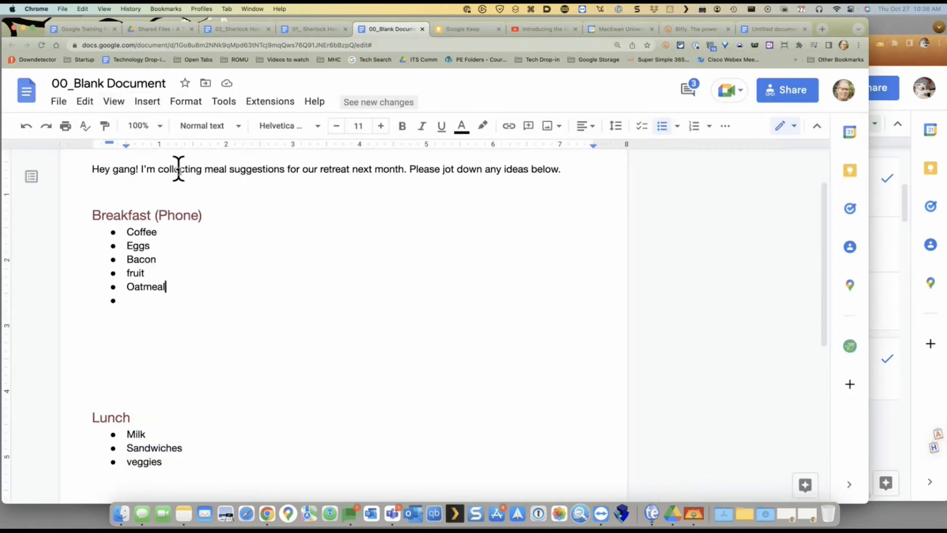
scroll(209, 220, "up", 2)
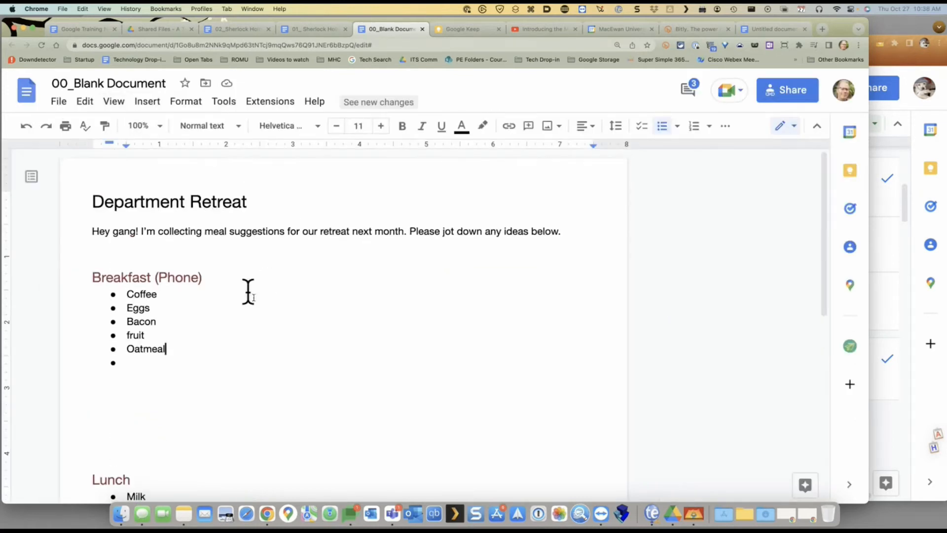
scroll(294, 319, "down", 7)
scroll(294, 319, "up", 7)
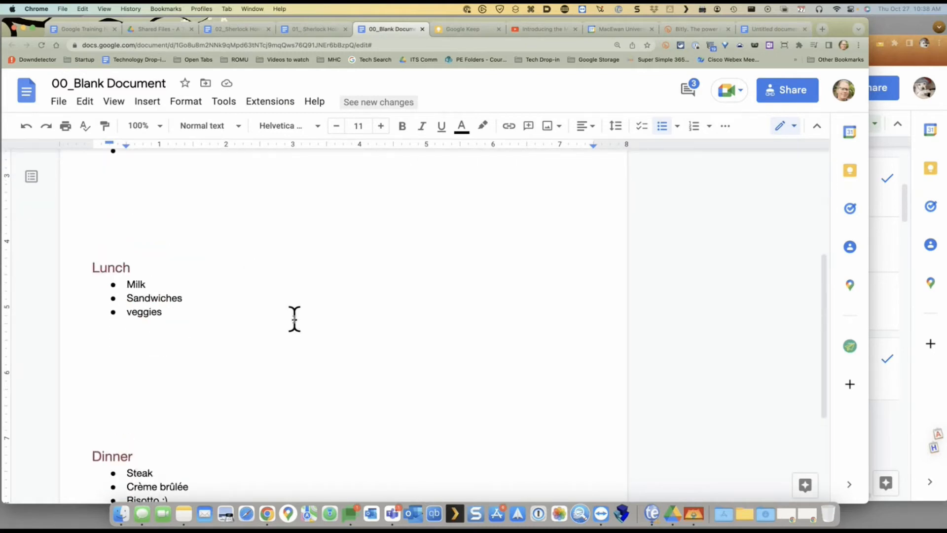
Reopen version history via File and preview the May 26, 8:21 AM version
left_click(58, 102)
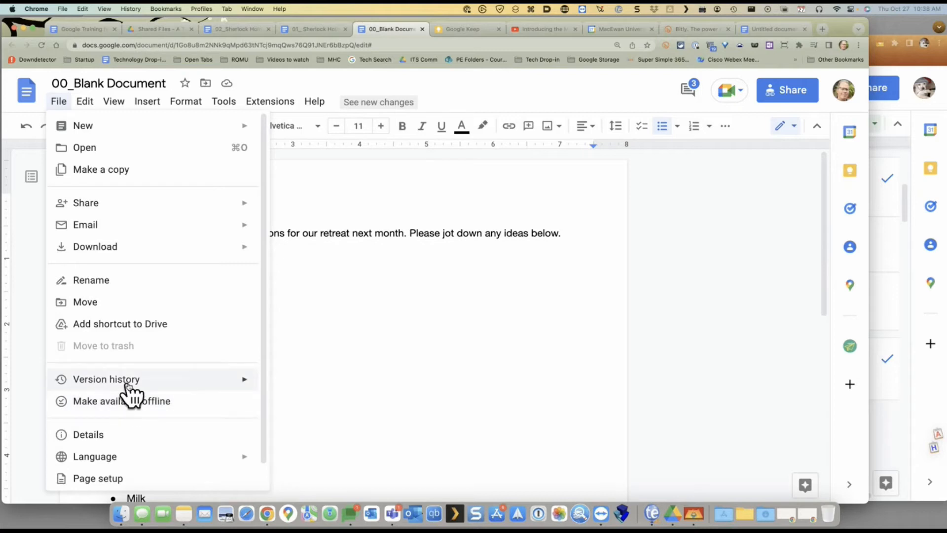
mouse_move(128, 382)
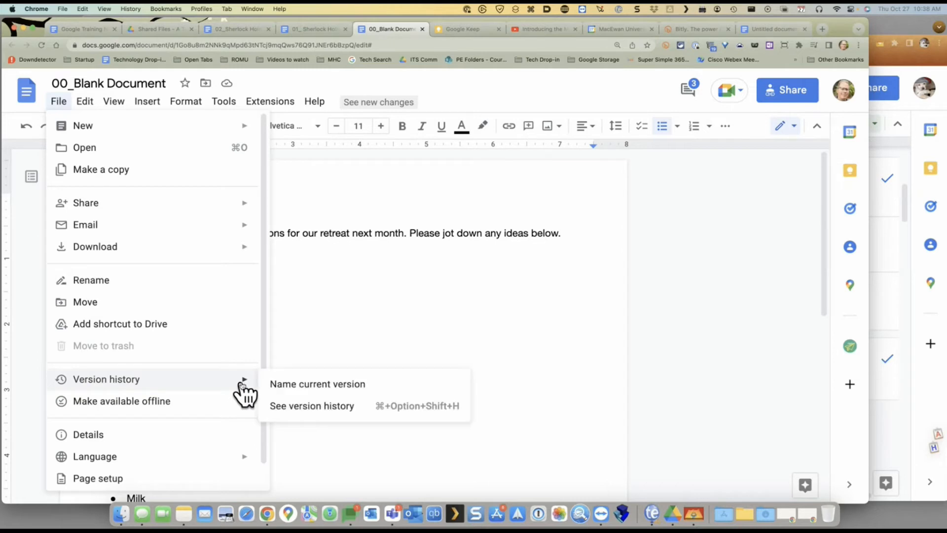
left_click(336, 407)
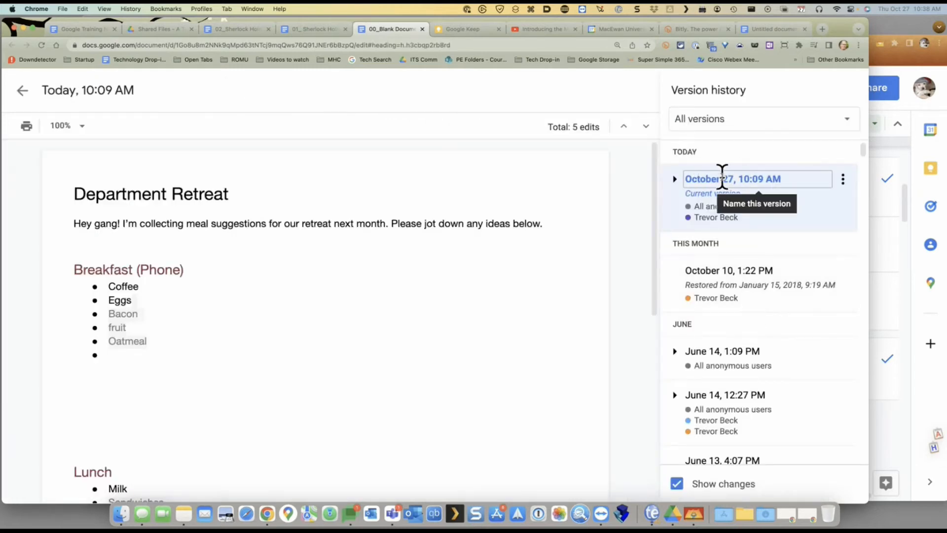
scroll(798, 302, "down", 6)
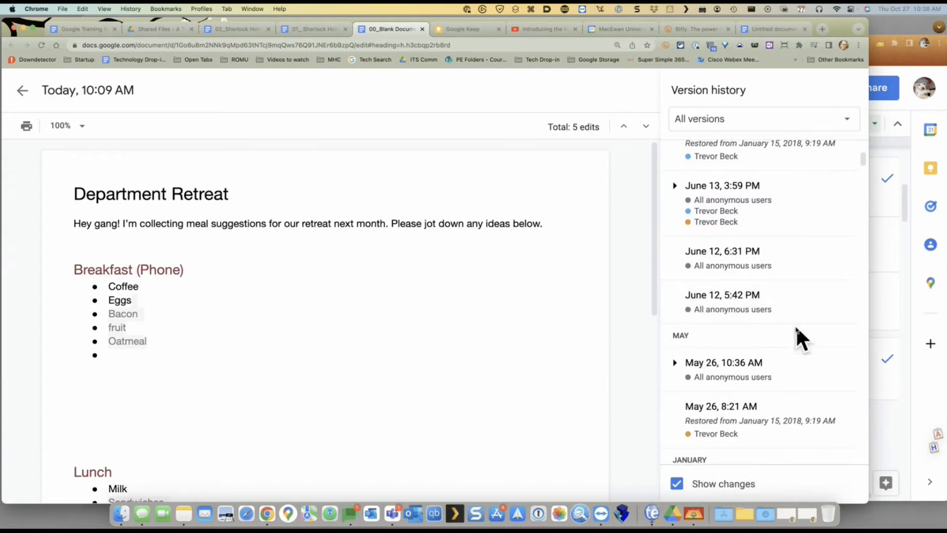
scroll(795, 325, "down", 1)
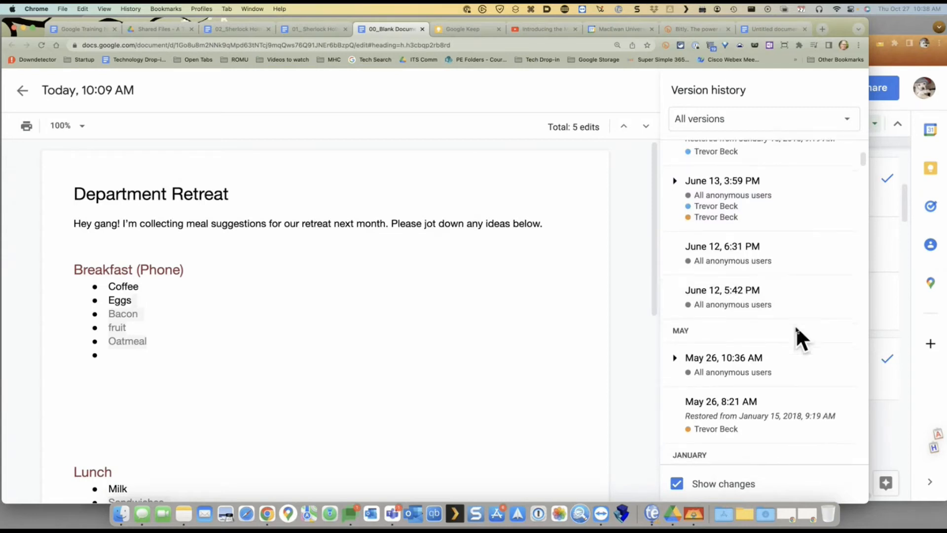
left_click(715, 401)
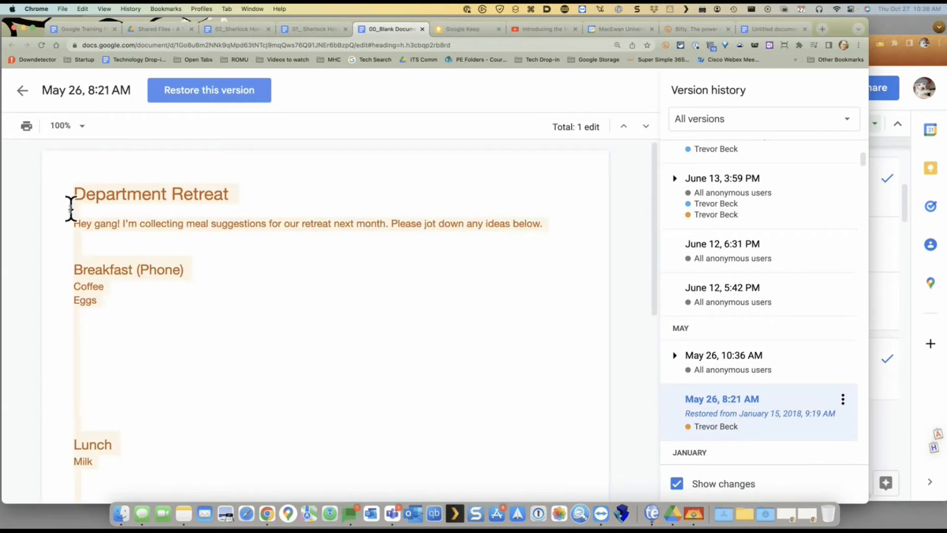
Restore the May 26, 8:21 AM version and confirm the revert
left_click(213, 91)
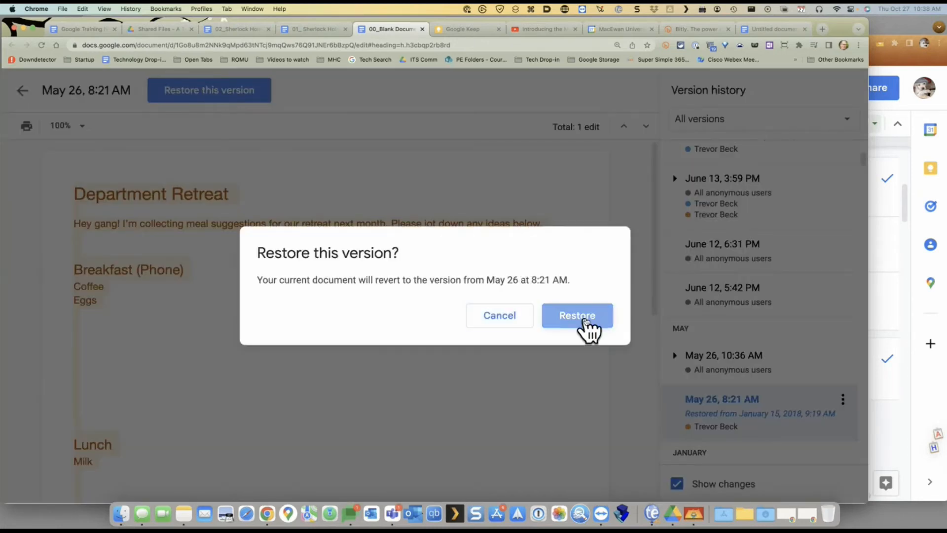
left_click(583, 320)
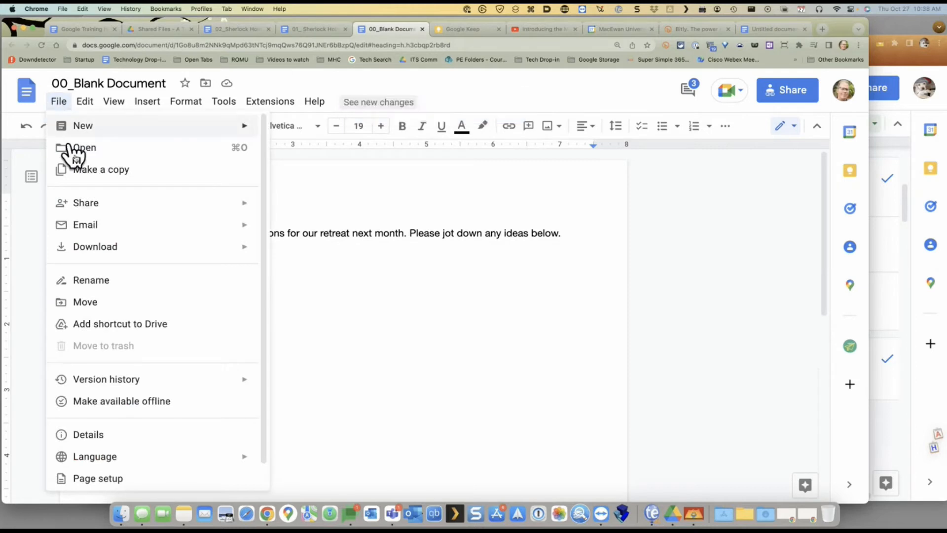
Reopen version history briefly, then exit to the editable 00_Blank Document
mouse_move(200, 387)
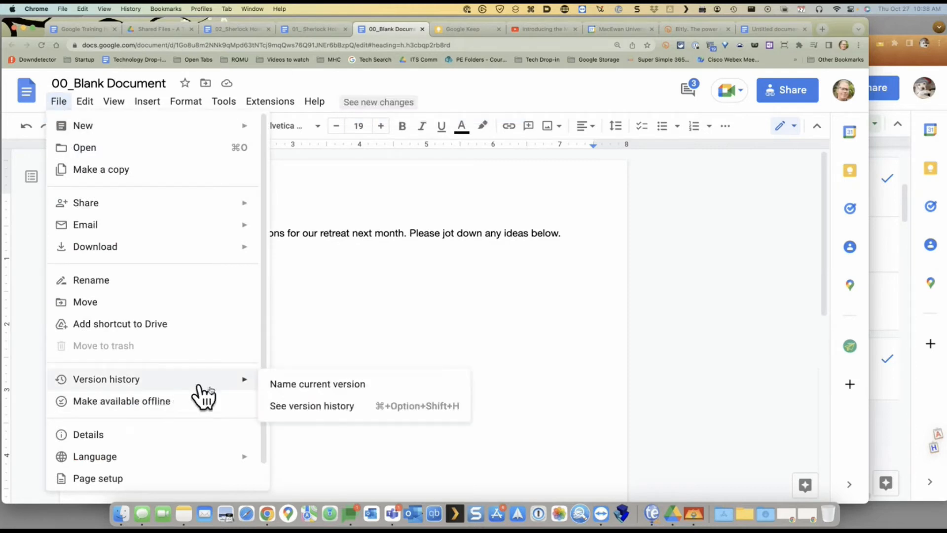
left_click(323, 407)
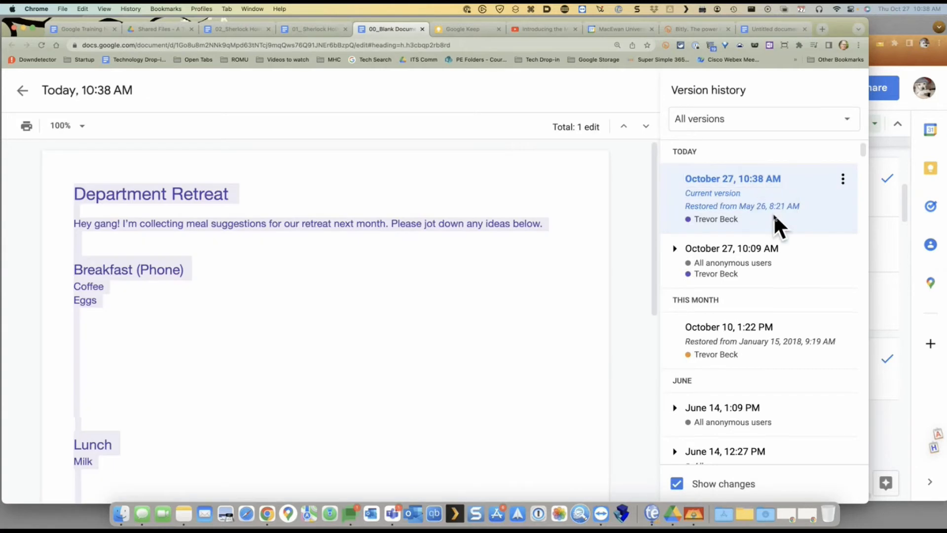
scroll(765, 238, "down", 2)
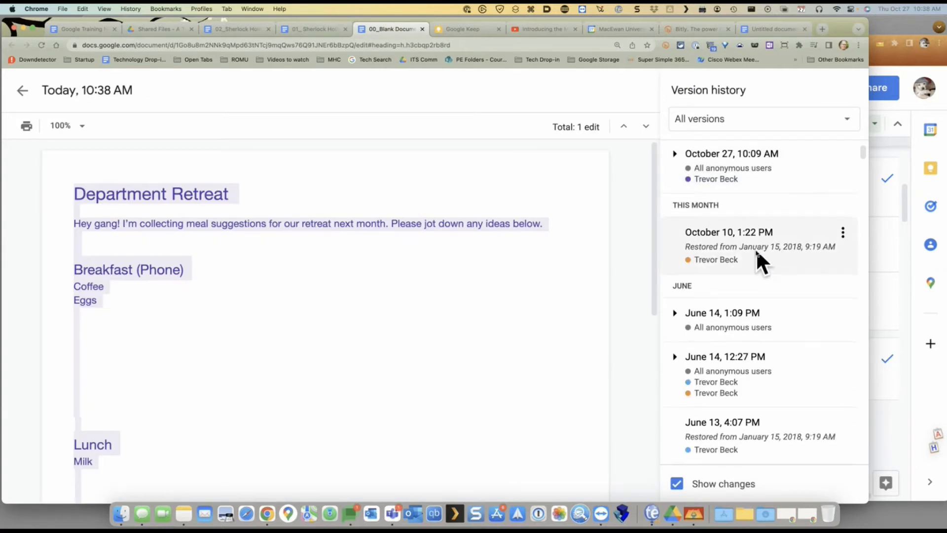
scroll(757, 251, "down", 3)
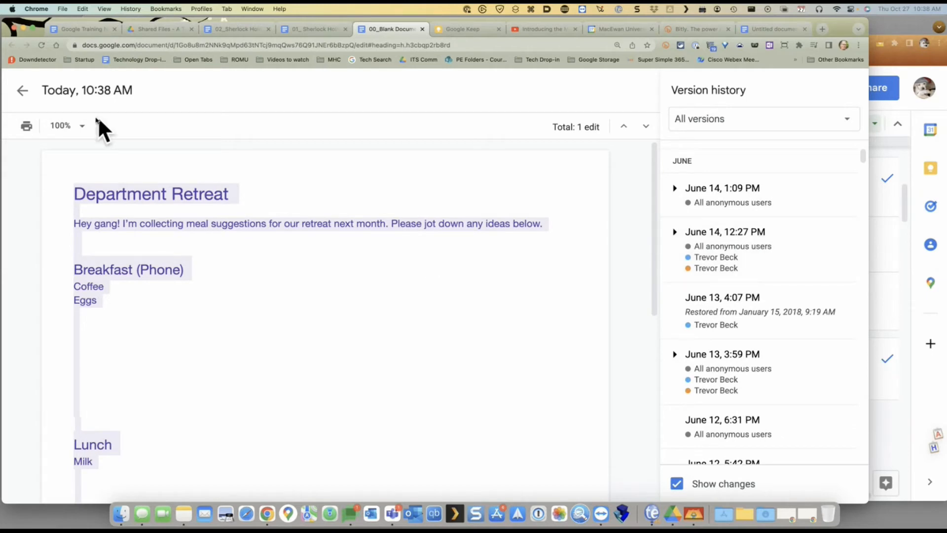
left_click(22, 91)
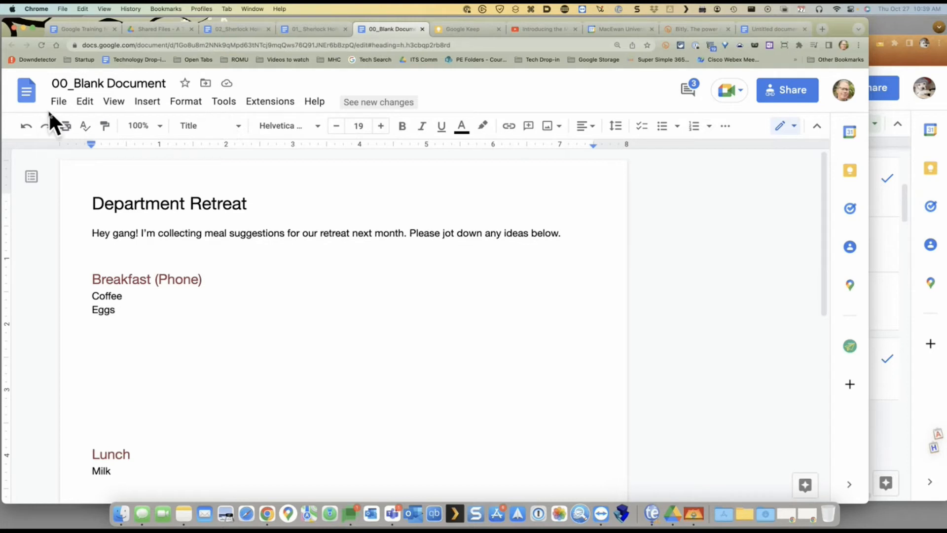
Glance at the training notes, then open 02_Sherlock Holmes at its table of contents
left_click(102, 31)
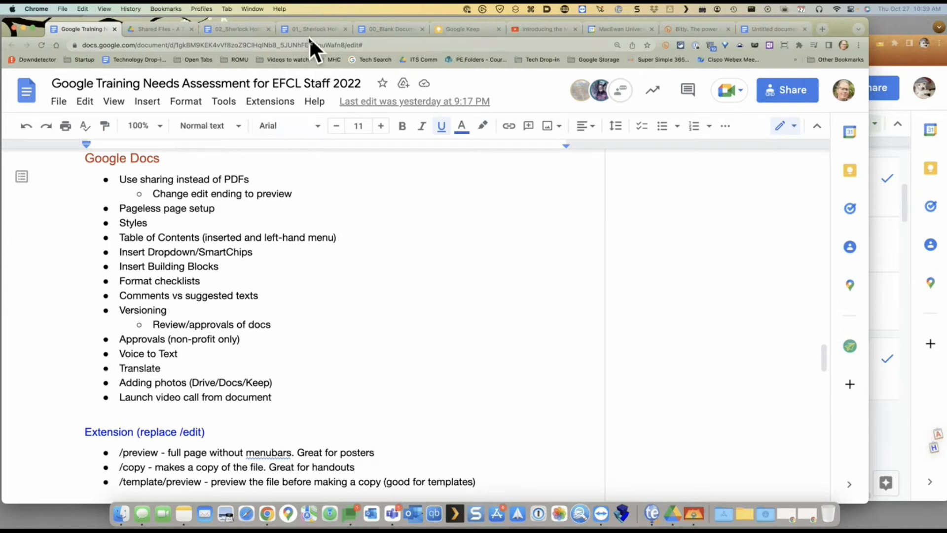
left_click(247, 31)
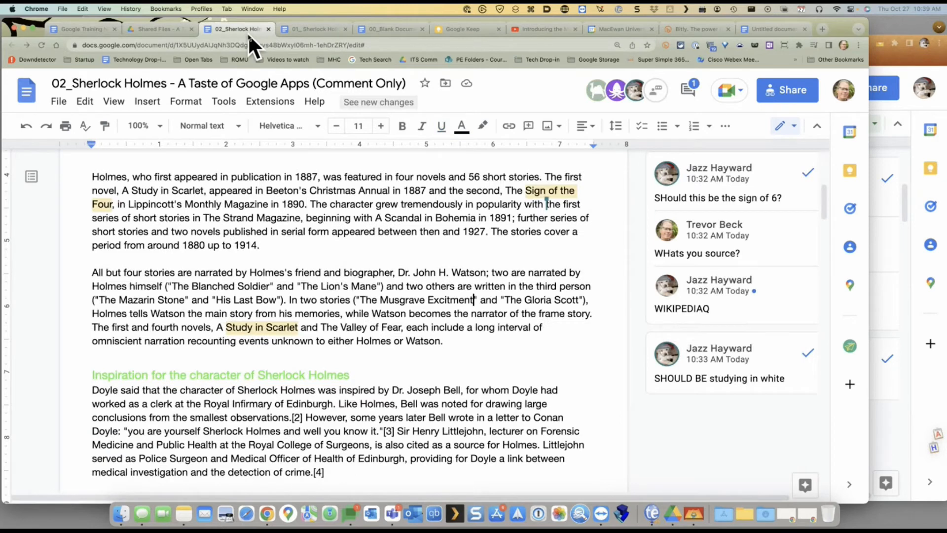
scroll(393, 247, "up", 5)
scroll(393, 247, "down", 1)
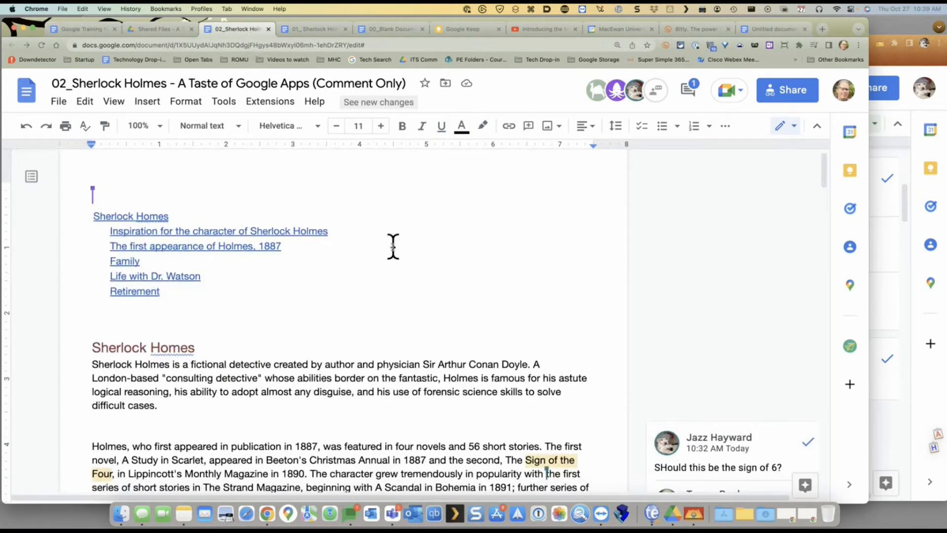
Translate the 02_Sherlock Holmes document into a Latin copy via Tools > Translate document
left_click(231, 105)
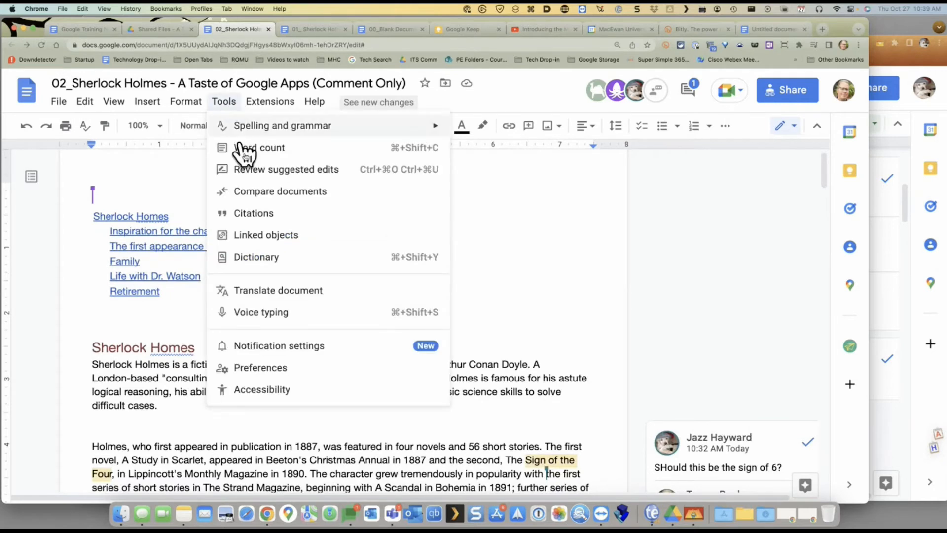
left_click(284, 292)
left_click(430, 319)
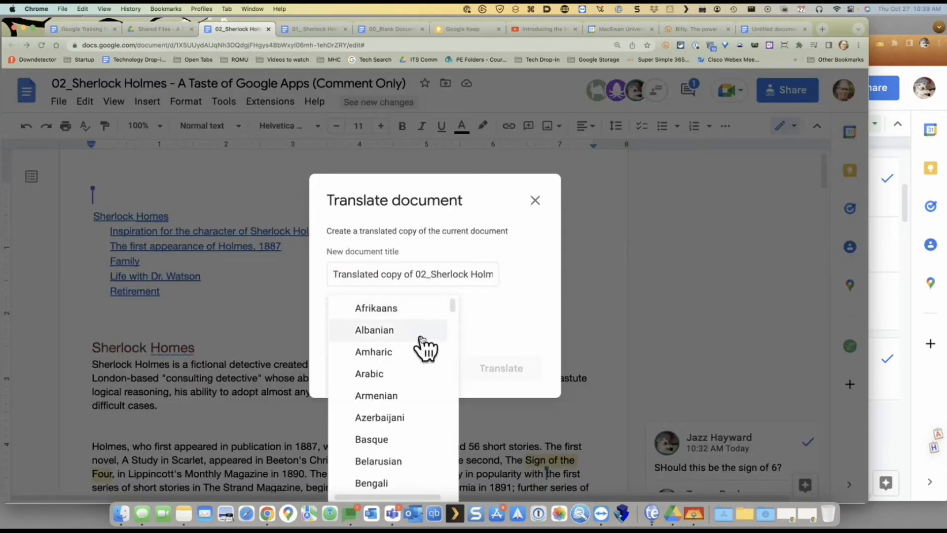
scroll(422, 344, "down", 10)
scroll(422, 349, "down", 1)
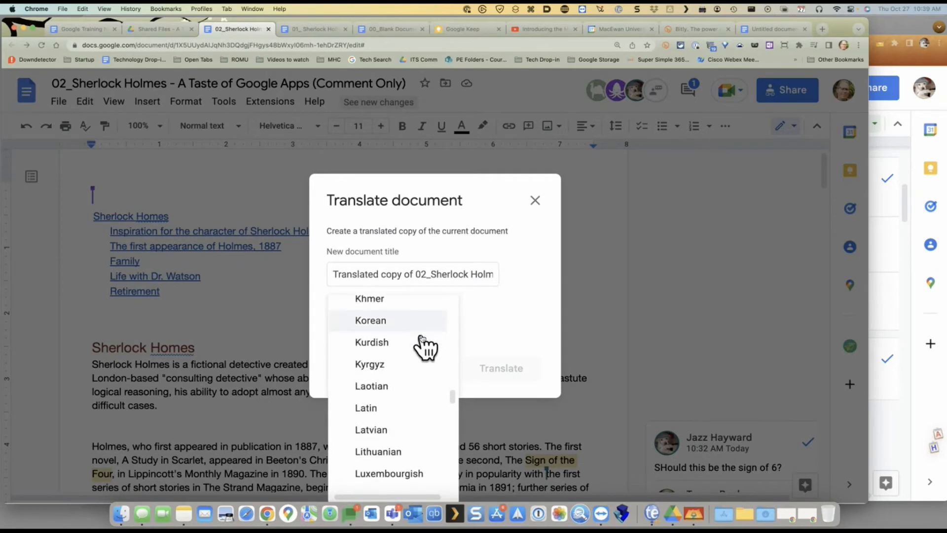
left_click(375, 410)
left_click(521, 374)
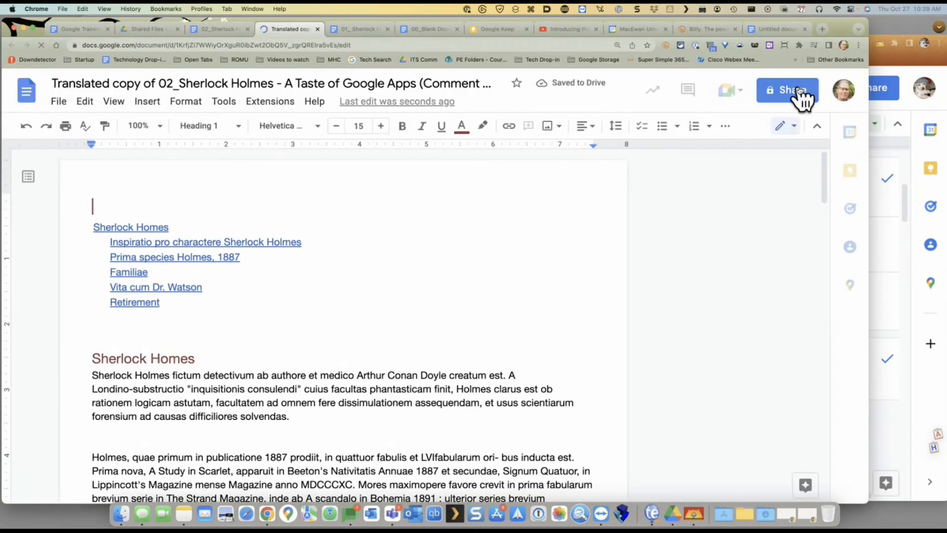
Scroll through the Latin translated copy, then jump back to its top
scroll(372, 303, "down", 5)
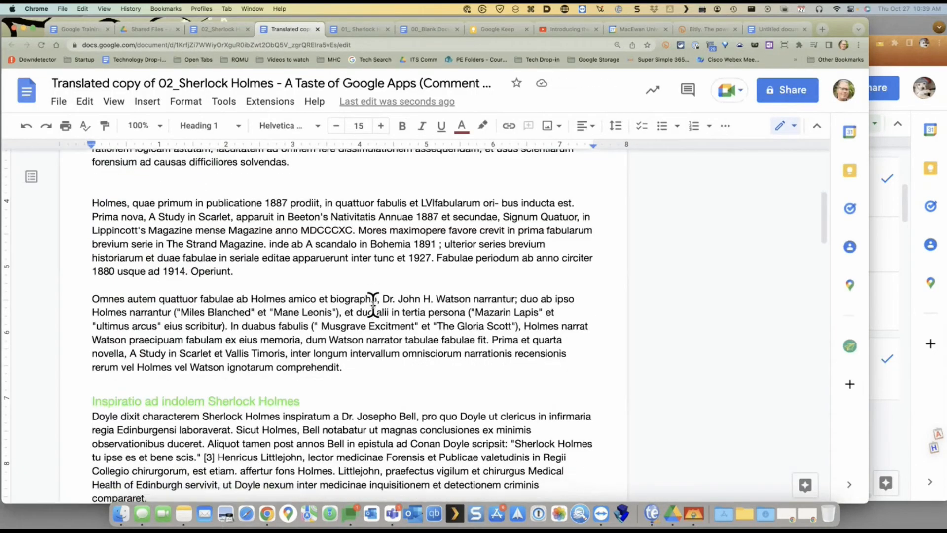
scroll(373, 305, "down", 3)
scroll(374, 305, "down", 2)
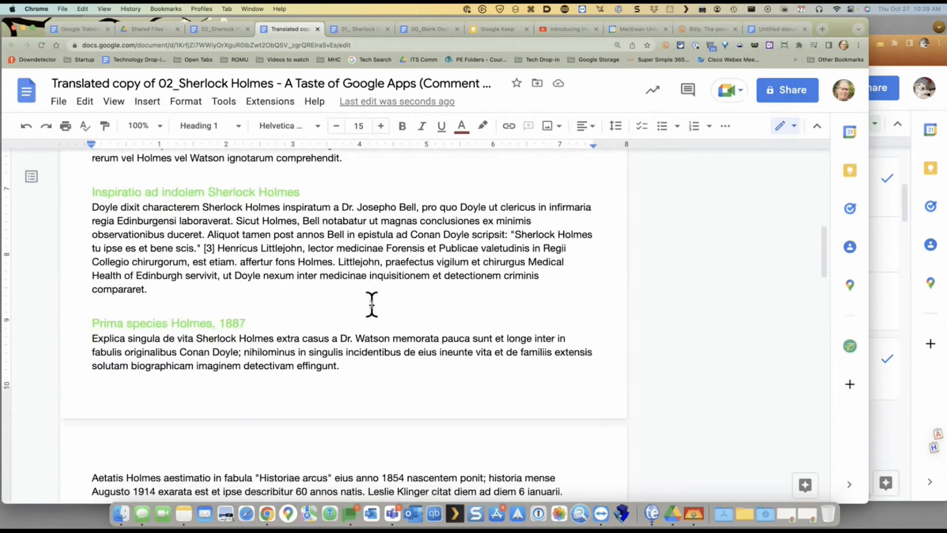
scroll(454, 269, "down", 9)
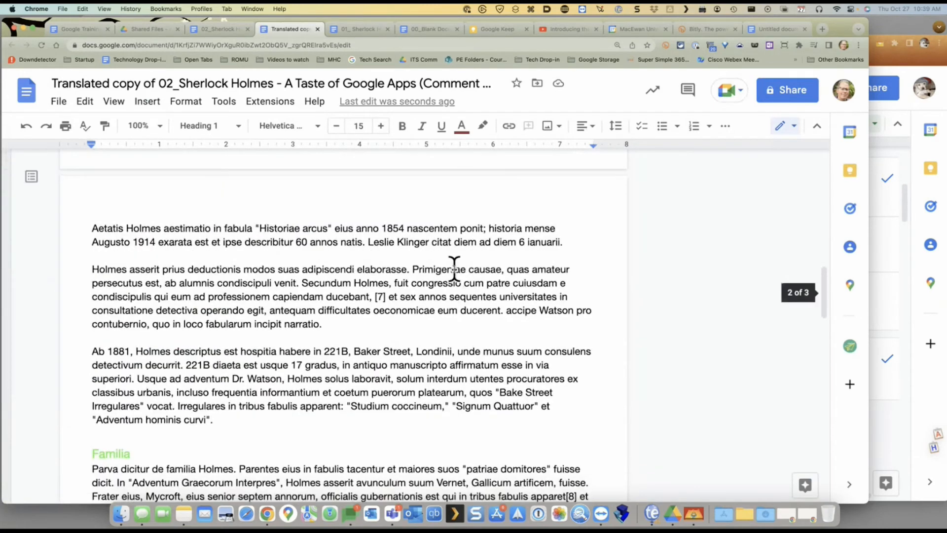
key("super+Up")
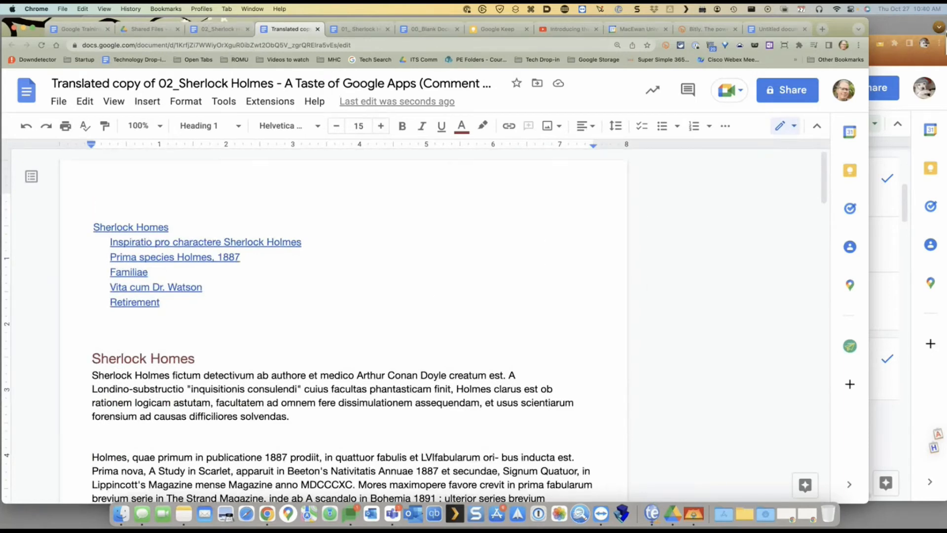
left_click(906, 28)
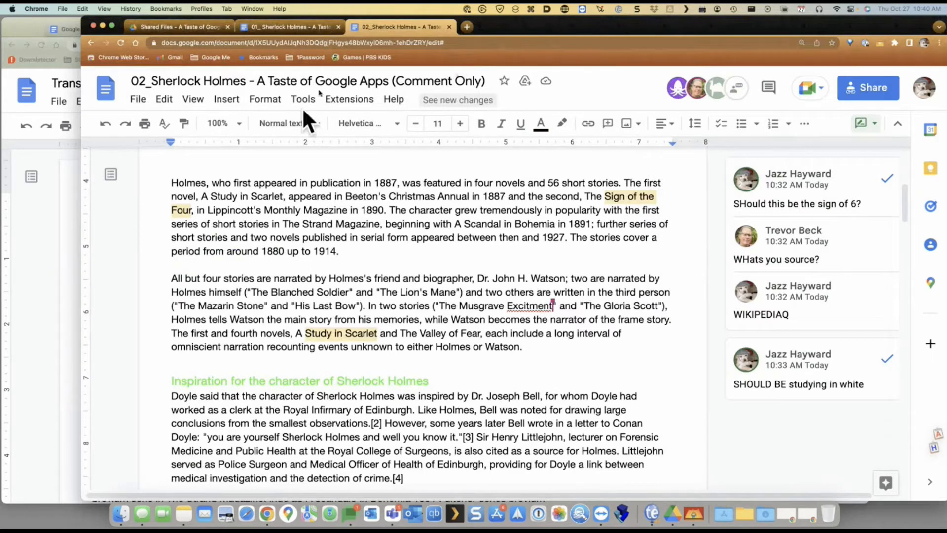
left_click(276, 29)
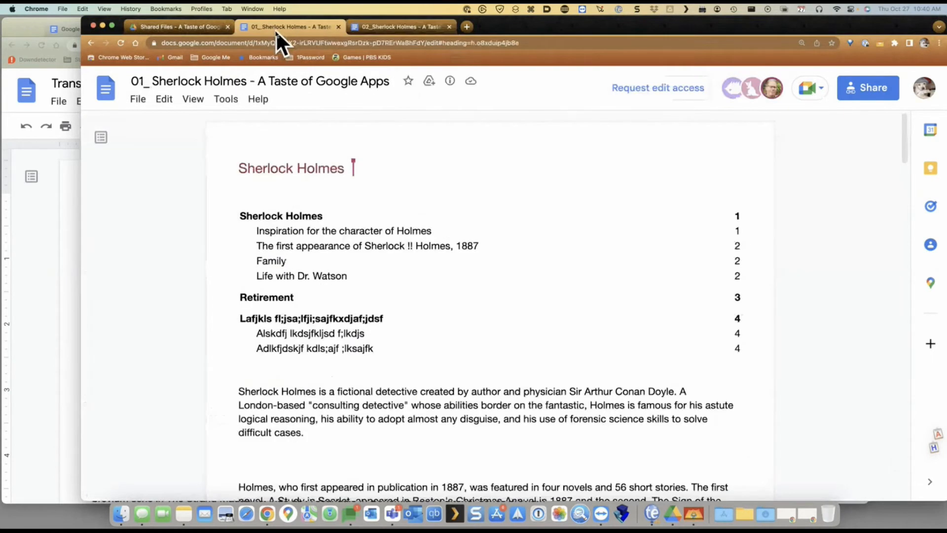
left_click(226, 100)
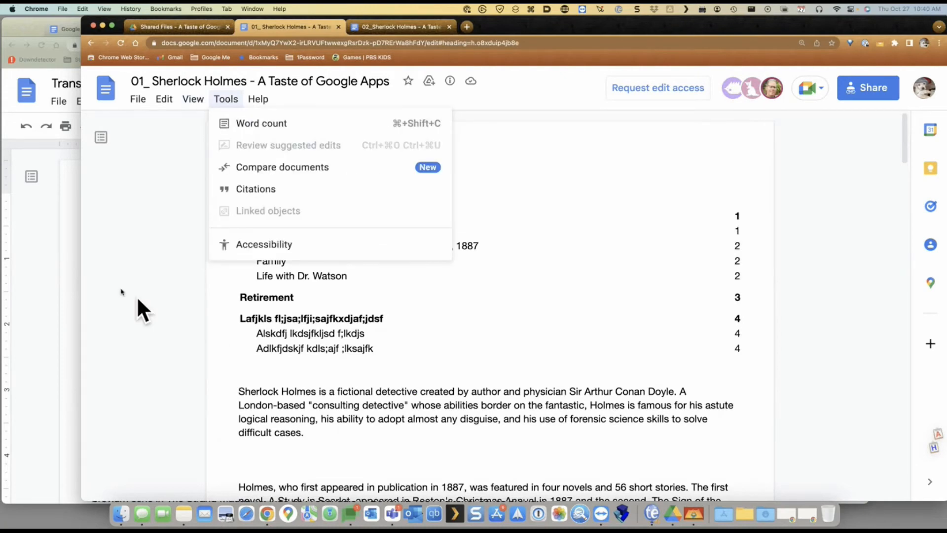
left_click(53, 233)
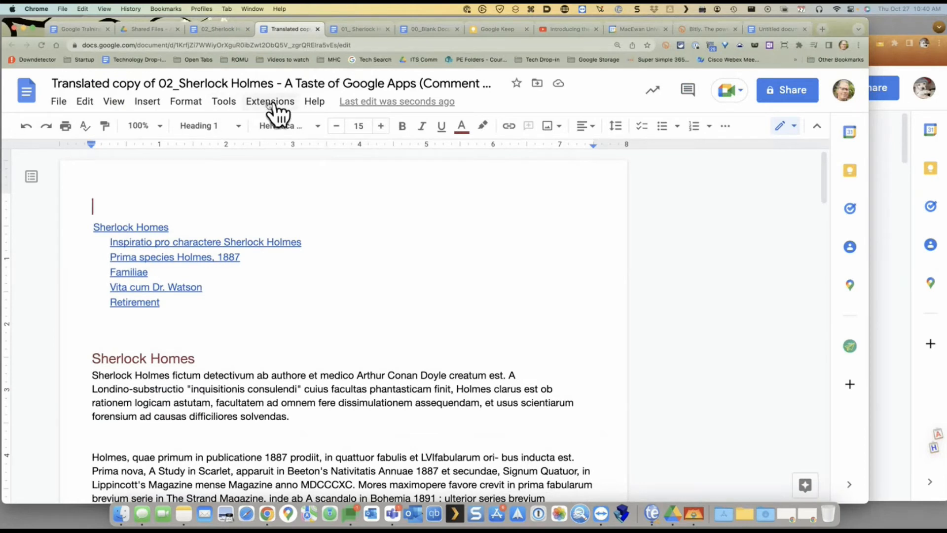
left_click(235, 106)
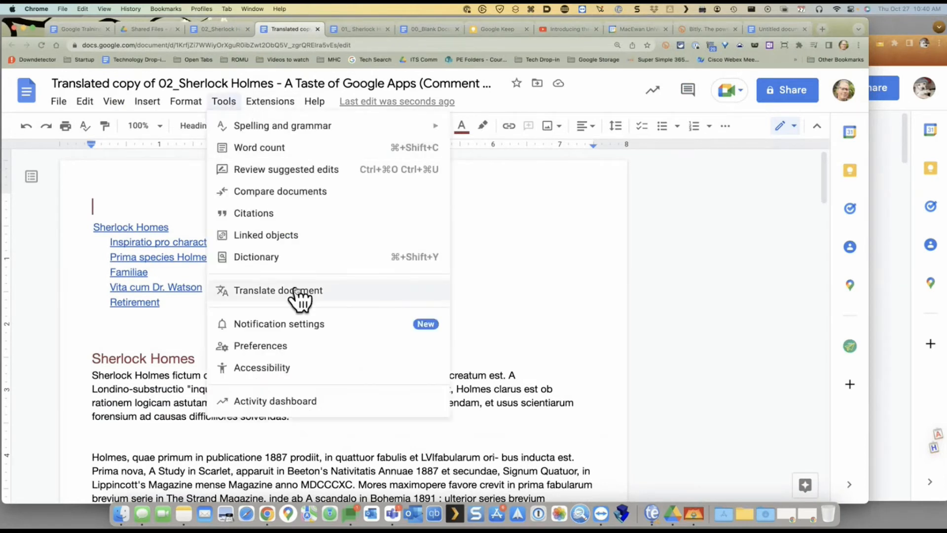
left_click(599, 282)
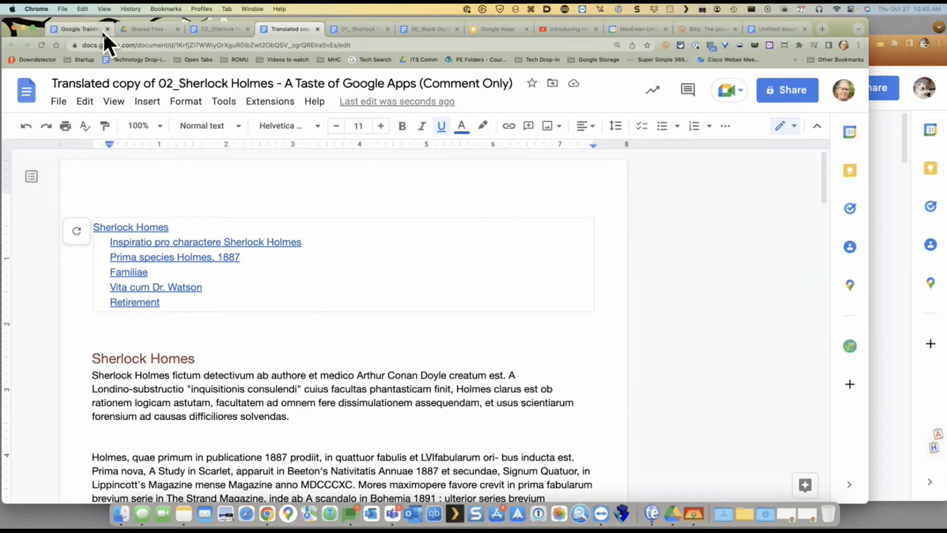
left_click(78, 31)
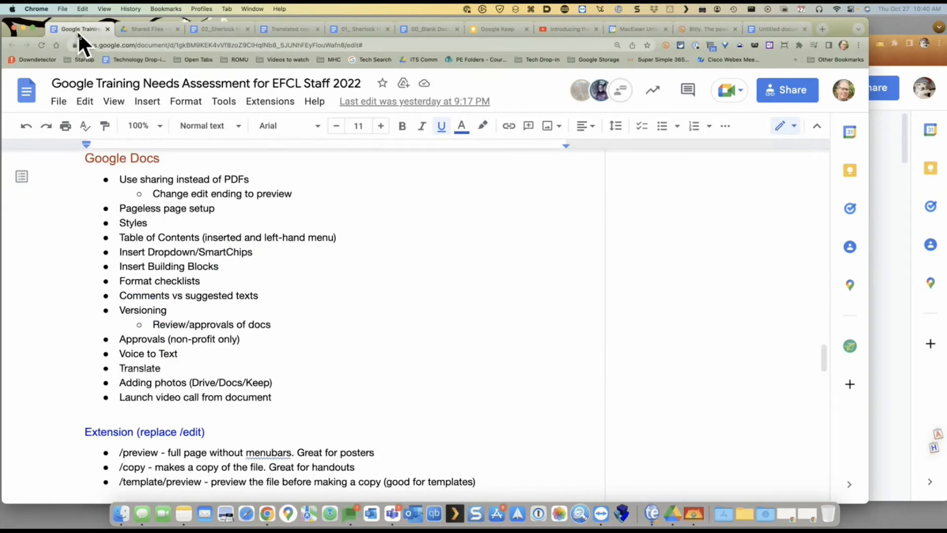
left_click(298, 29)
left_click(285, 199)
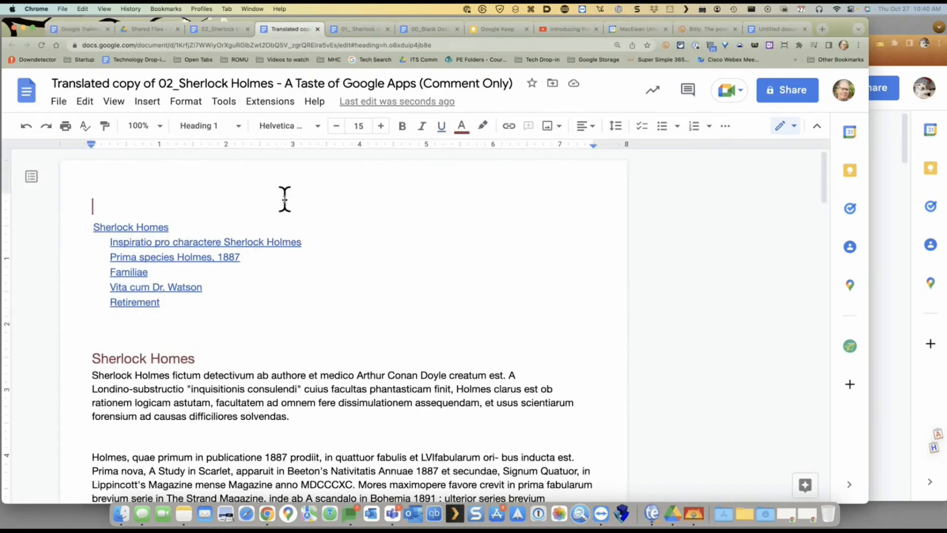
left_click(226, 110)
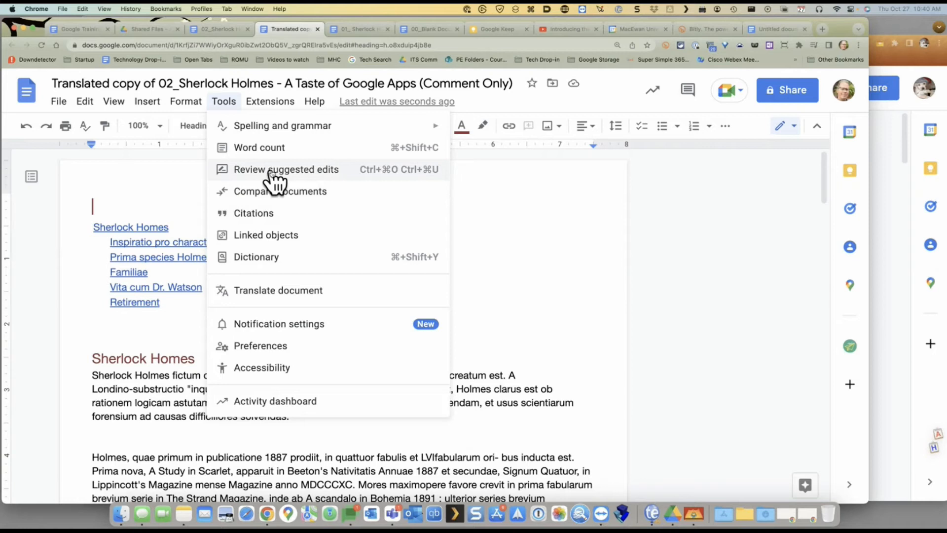
left_click(135, 160)
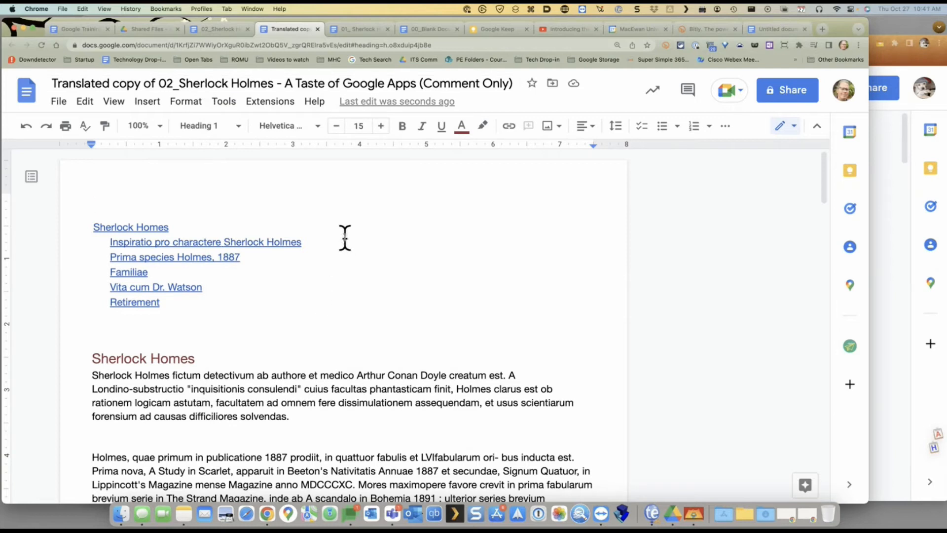
left_click(224, 102)
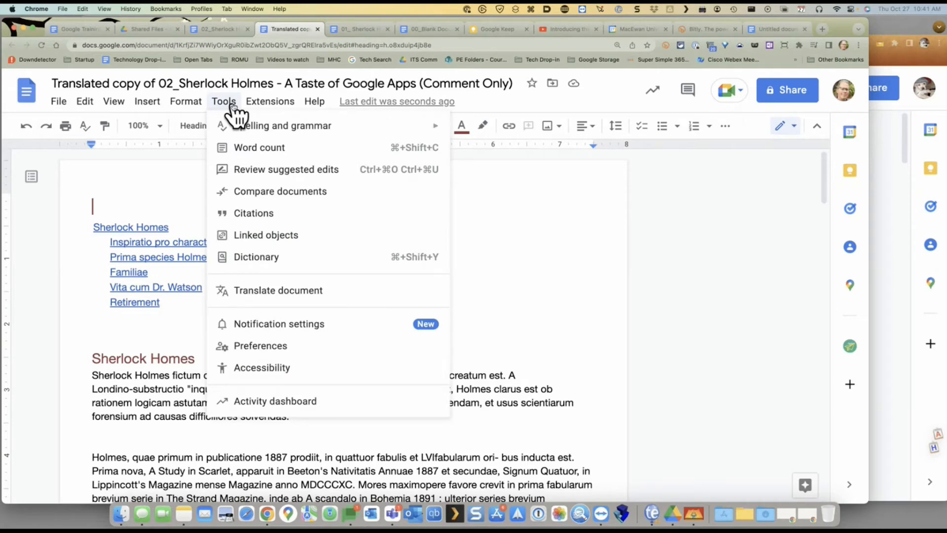
left_click(197, 163)
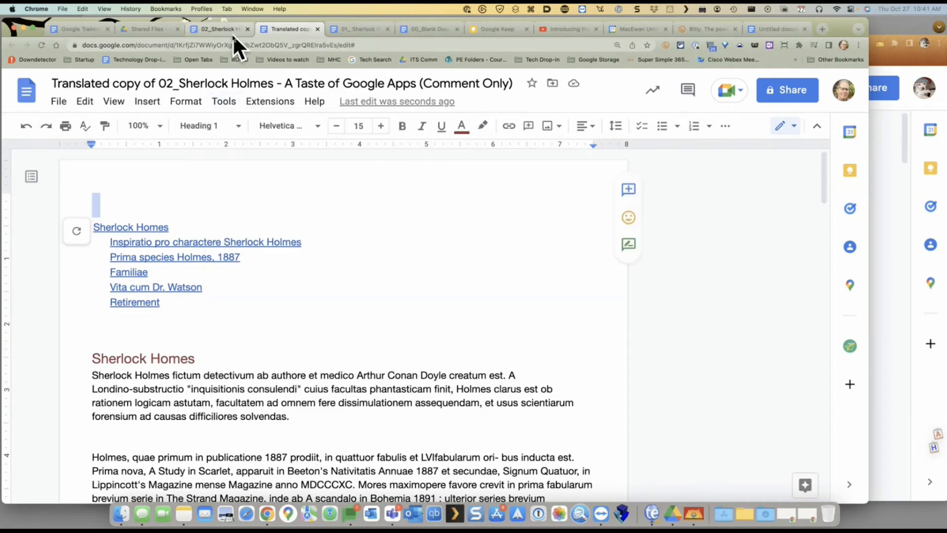
Turn on voice typing in 02_Sherlock Holmes and dictate 'All work and no play makes Jack a very dull boy', keeping English (US)
left_click(231, 32)
left_click(223, 102)
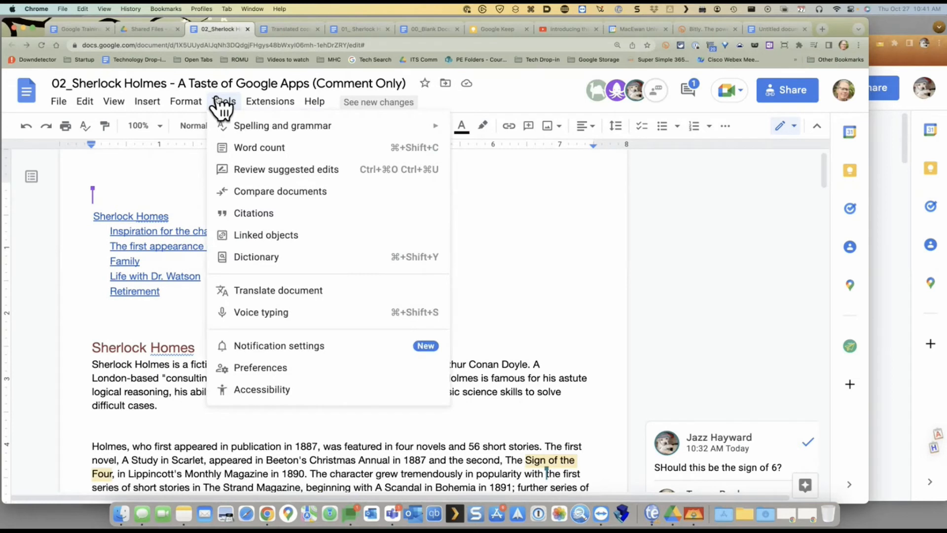
left_click(261, 318)
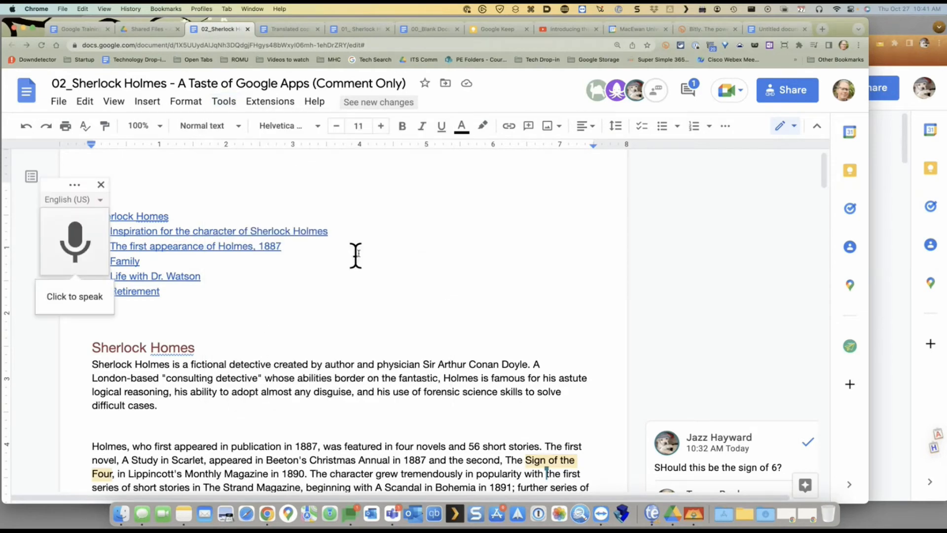
left_click(74, 249)
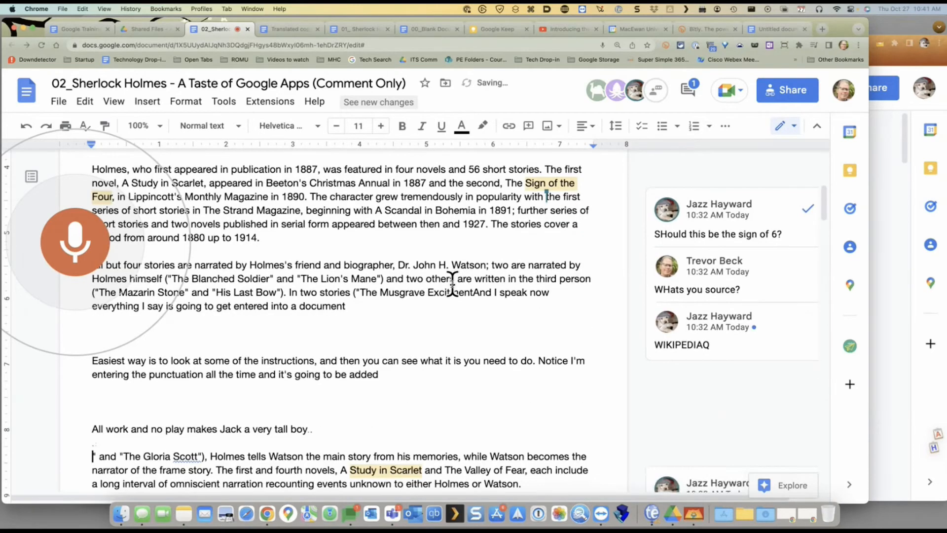
left_click(75, 242)
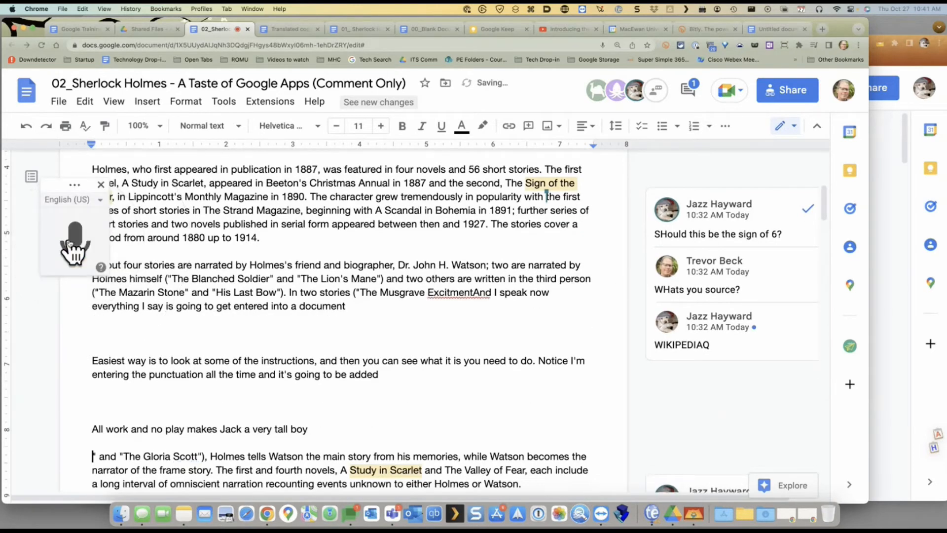
left_click(100, 199)
left_click(129, 180)
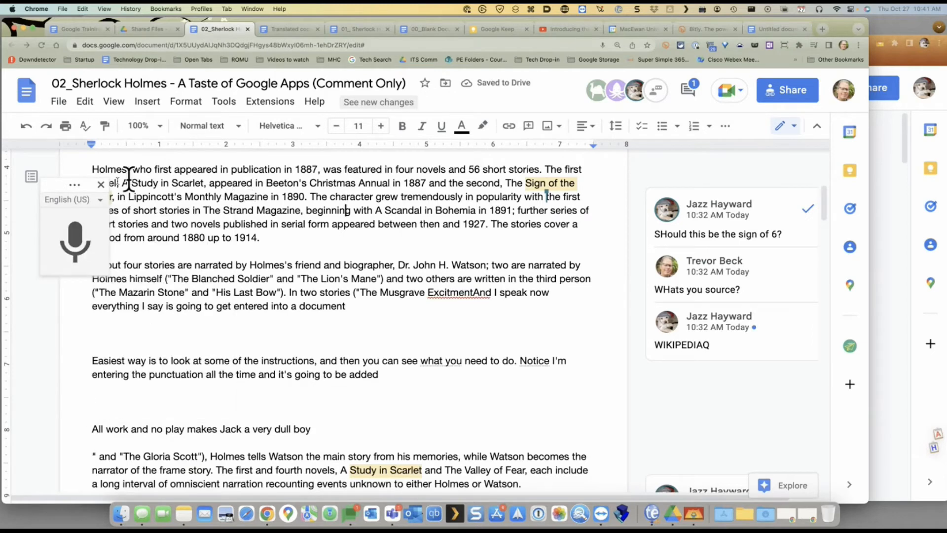
Open voice typing help and expand 'Format your document' to show the text color and highlighting commands
right_click(78, 233)
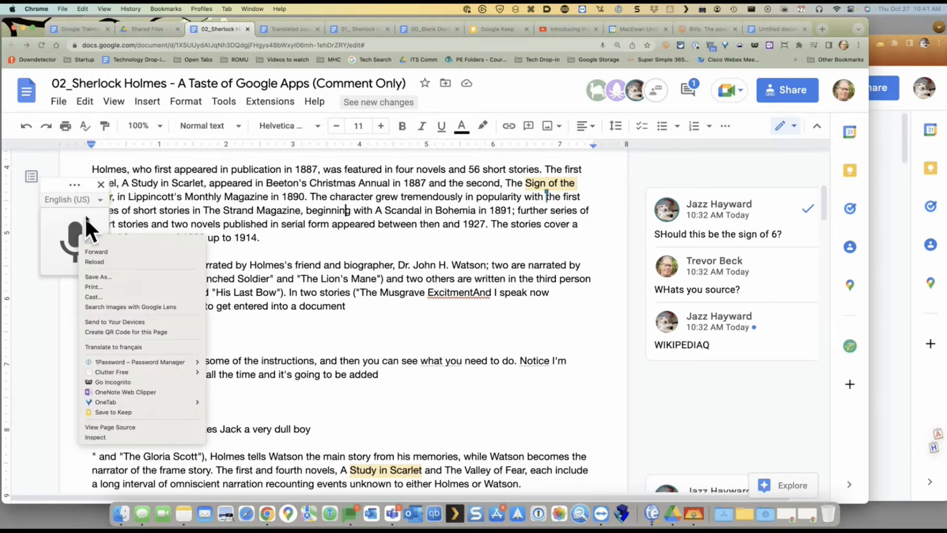
left_click(86, 217)
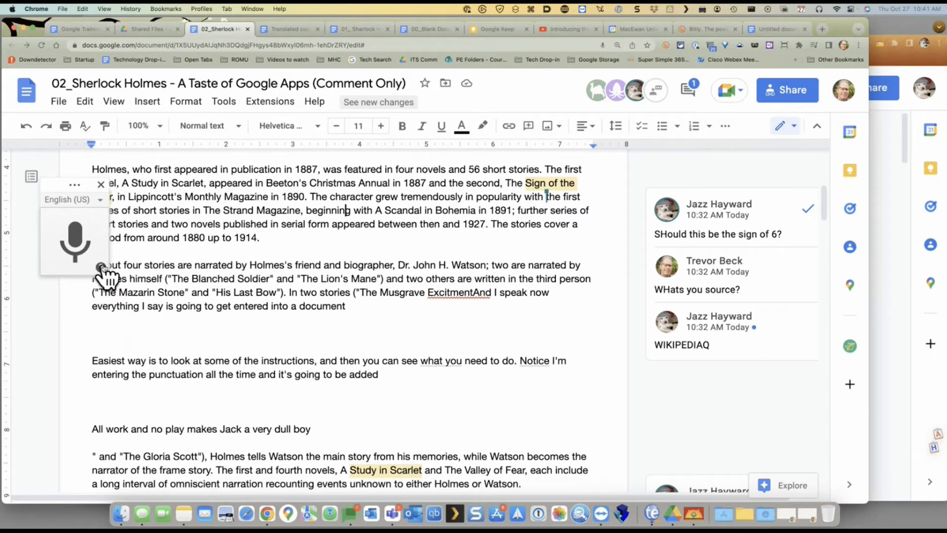
left_click(101, 267)
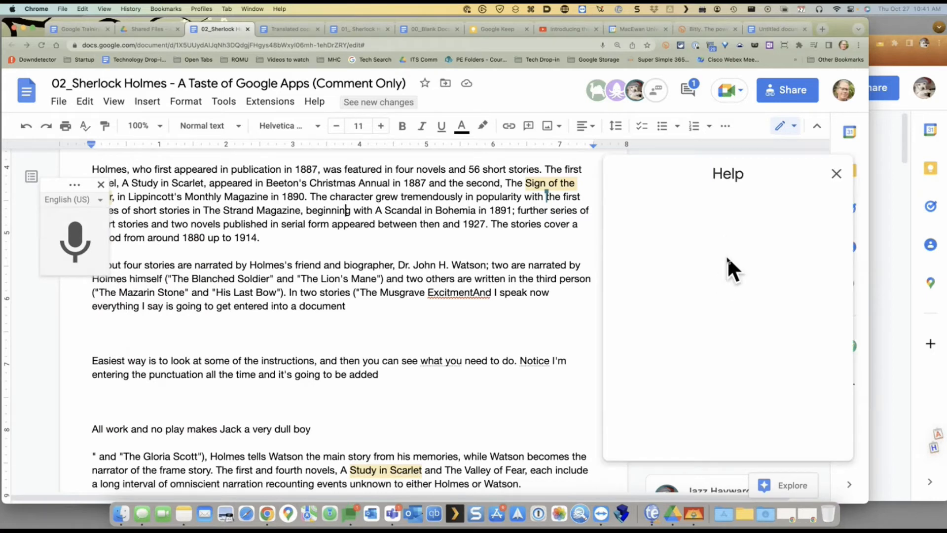
scroll(727, 256, "down", 10)
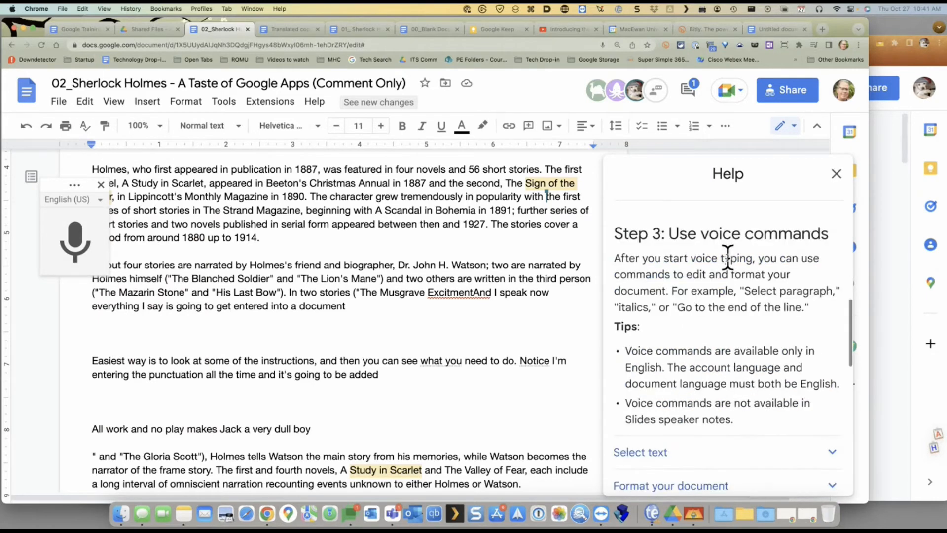
scroll(728, 256, "down", 5)
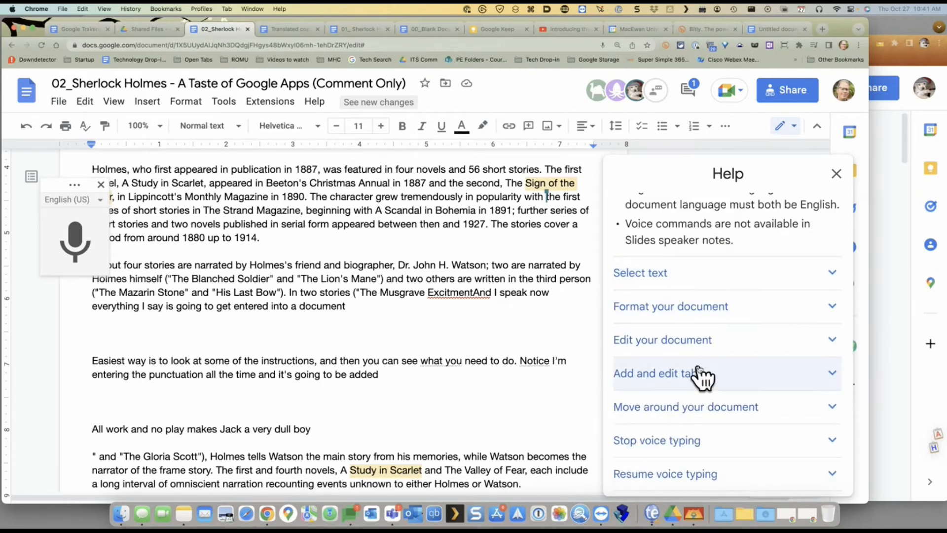
scroll(699, 375, "down", 1)
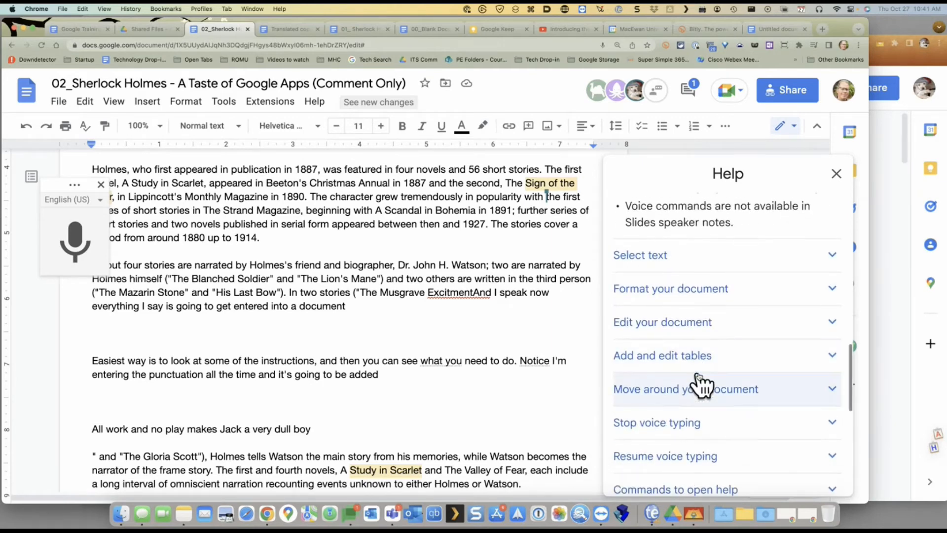
scroll(697, 365, "down", 2)
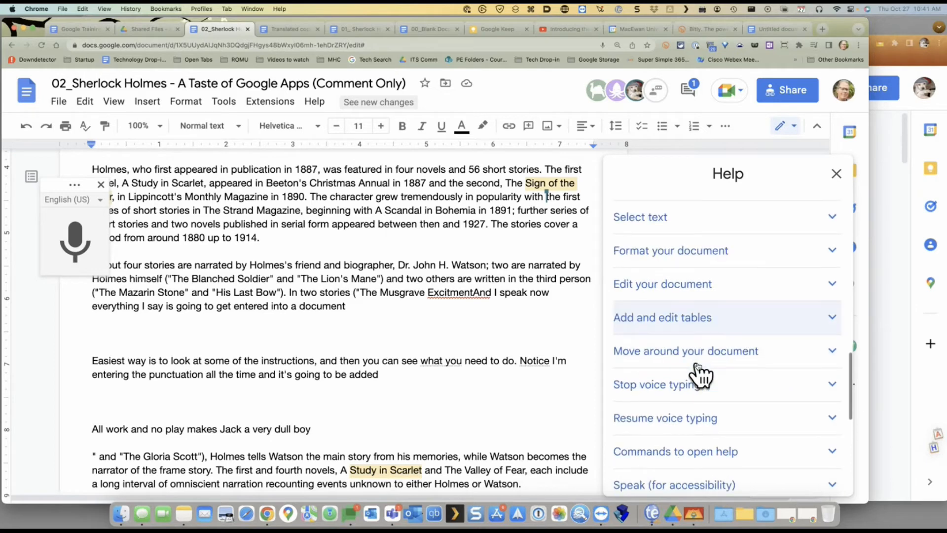
scroll(697, 372, "down", 2)
left_click(718, 210)
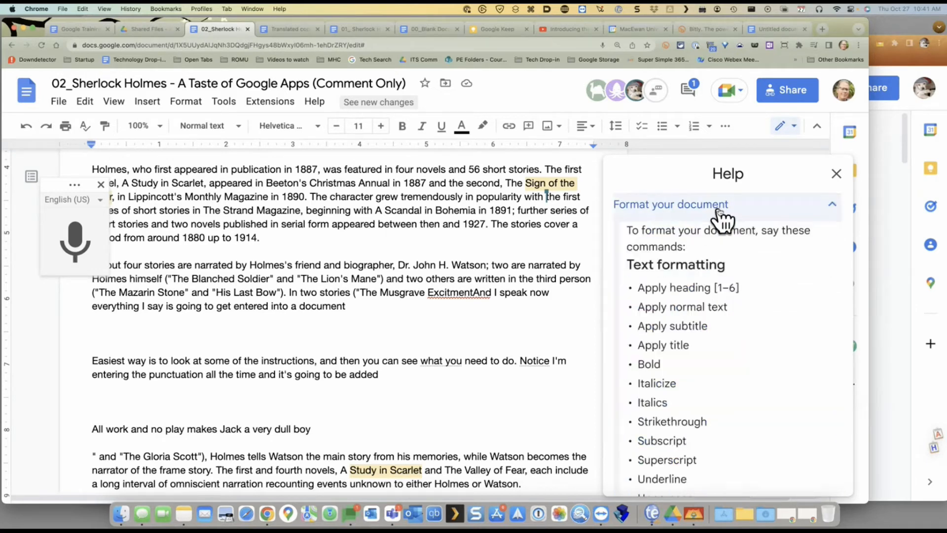
scroll(678, 341, "down", 10)
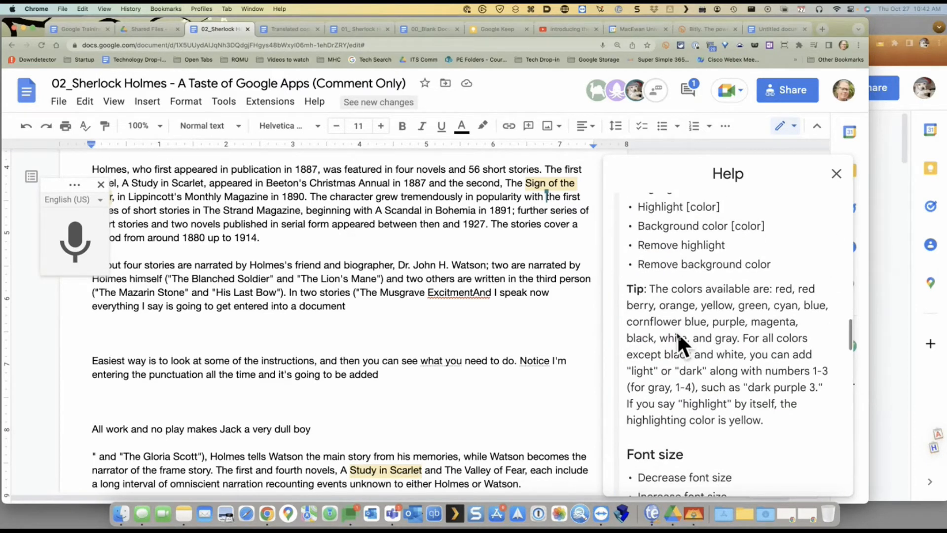
scroll(680, 336, "up", 3)
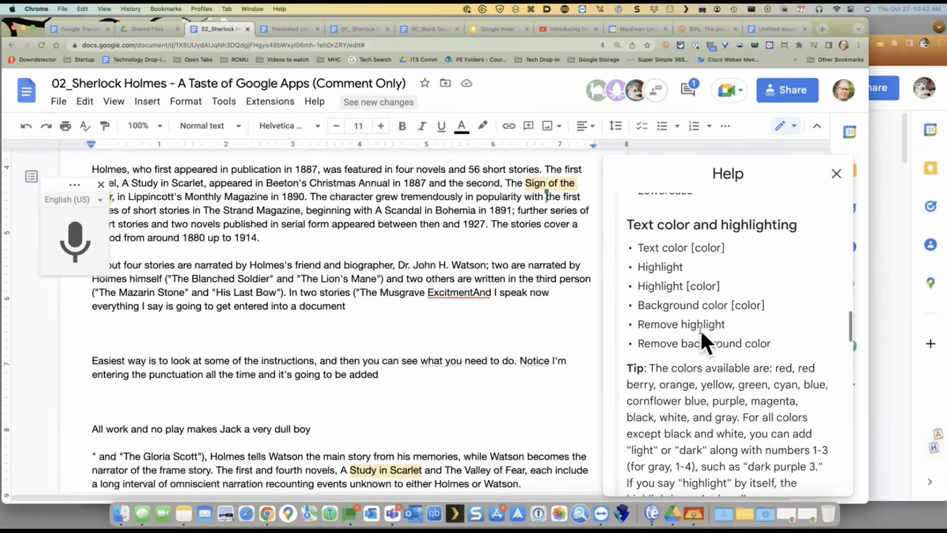
scroll(700, 330, "up", 4)
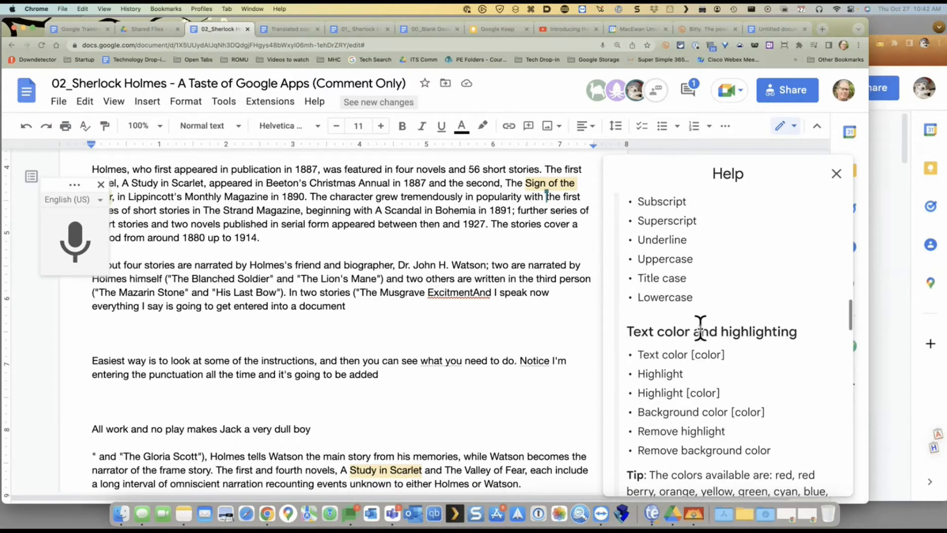
Close voice typing, return to the Training Needs Assessment document, and show the Meet join-or-start options
left_click(101, 182)
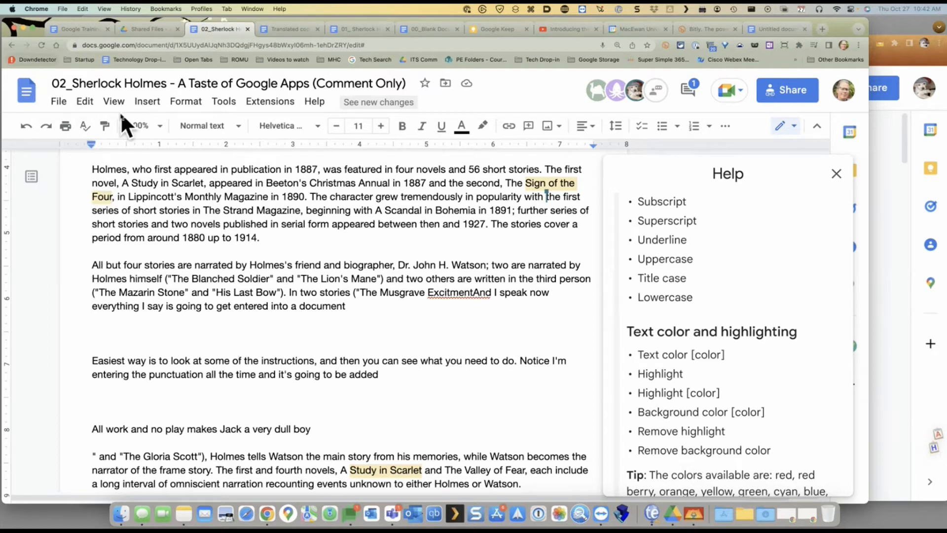
left_click(59, 102)
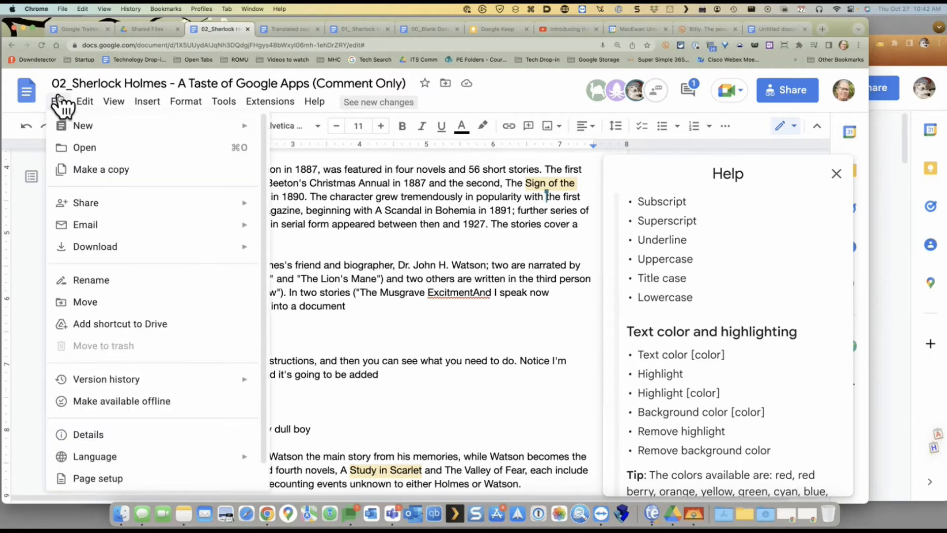
left_click(73, 28)
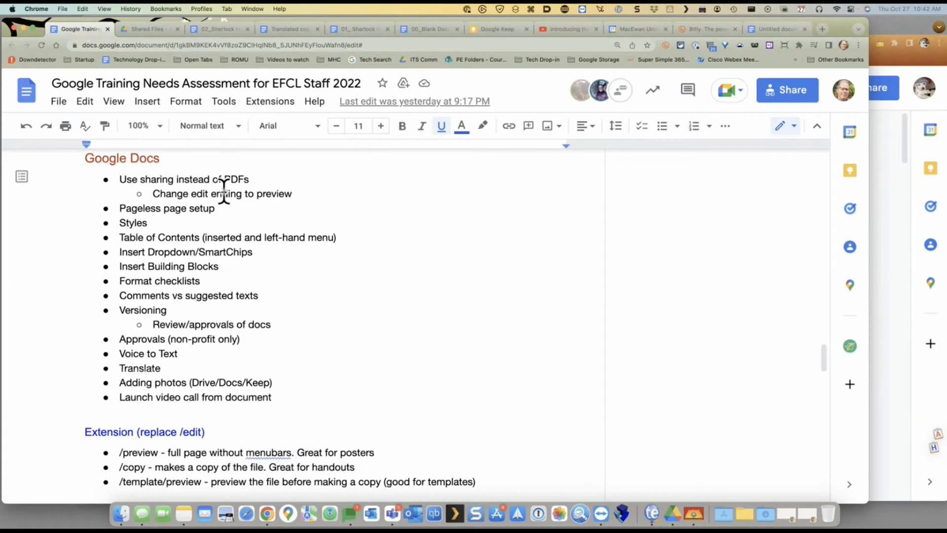
scroll(224, 193, "down", 1)
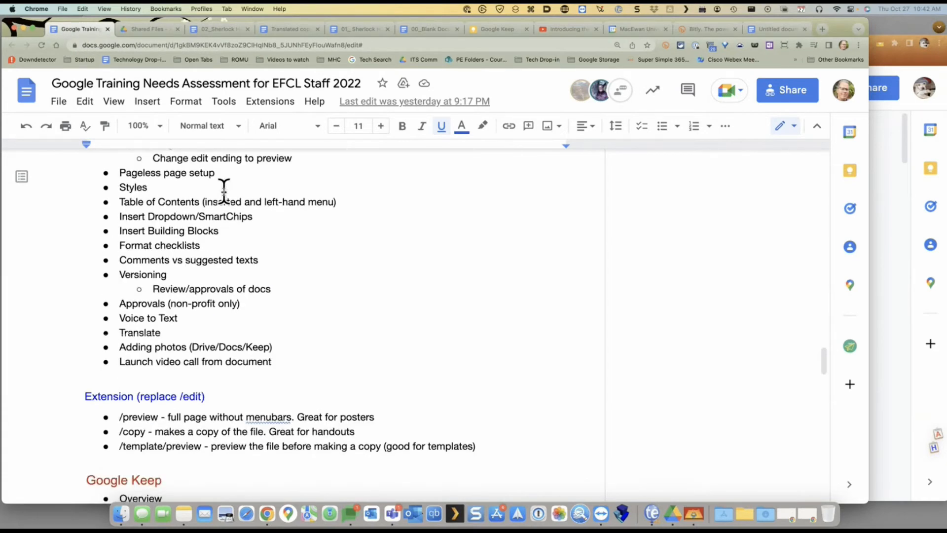
scroll(224, 190, "up", 2)
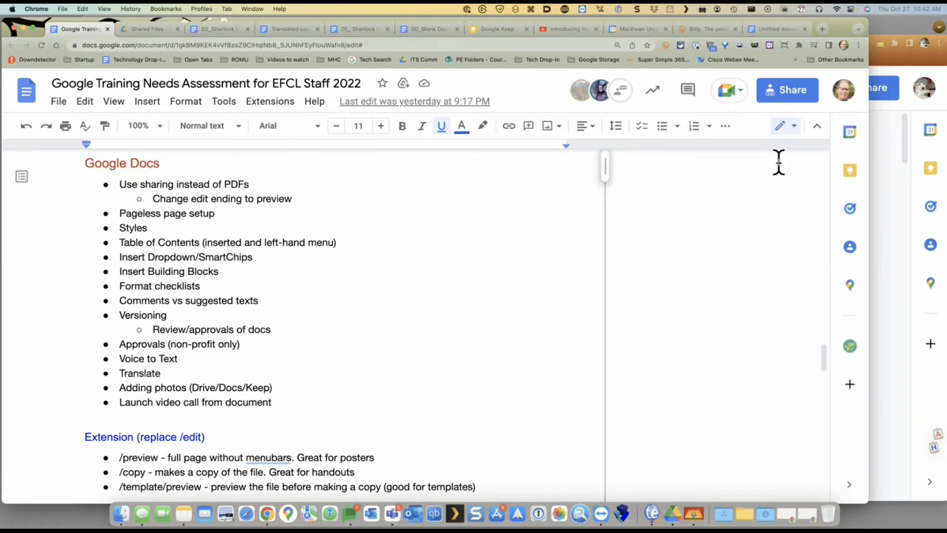
left_click(737, 94)
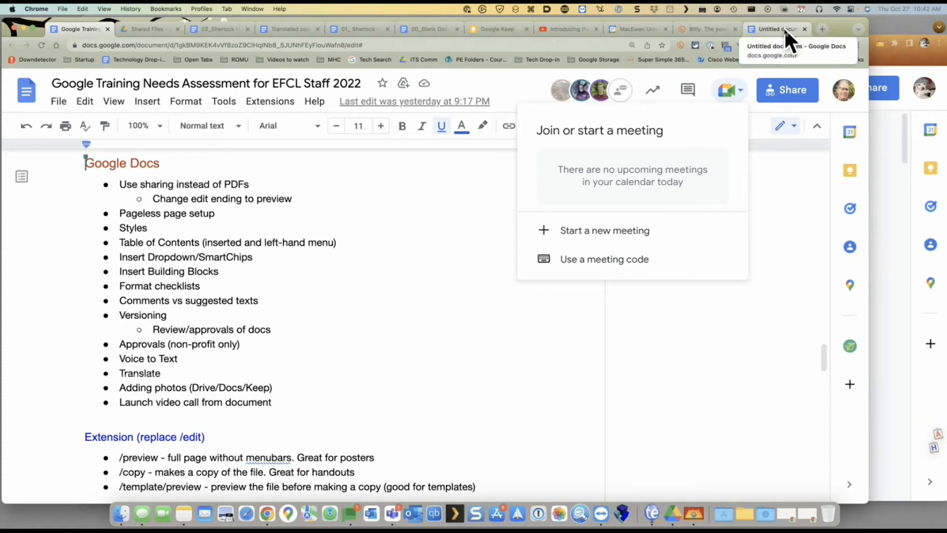
Start a new Meet call with the camera allowed, then end the call for everyone
left_click(635, 229)
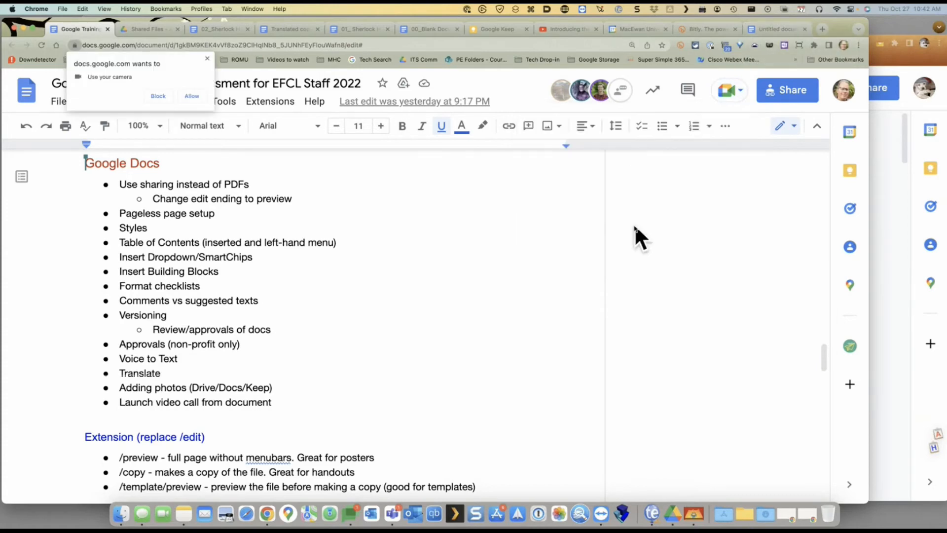
left_click(192, 96)
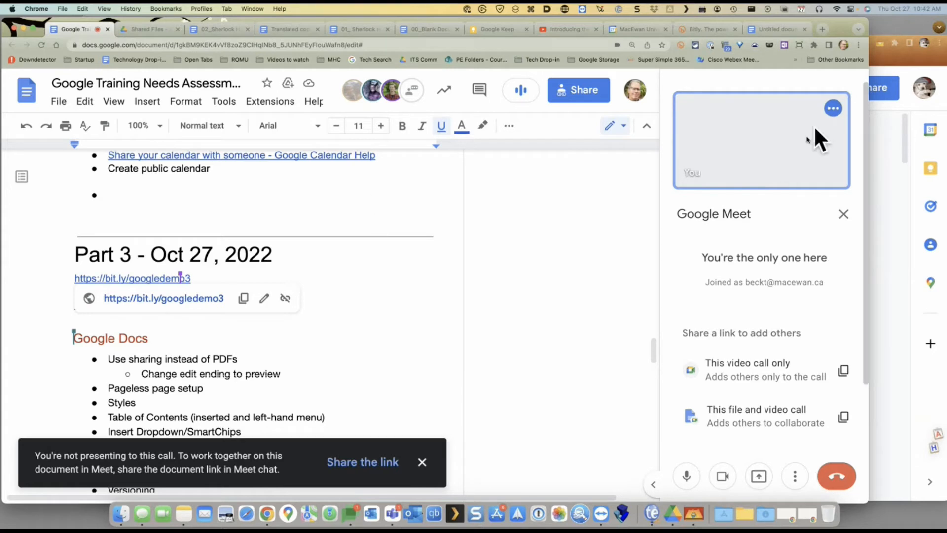
left_click(843, 215)
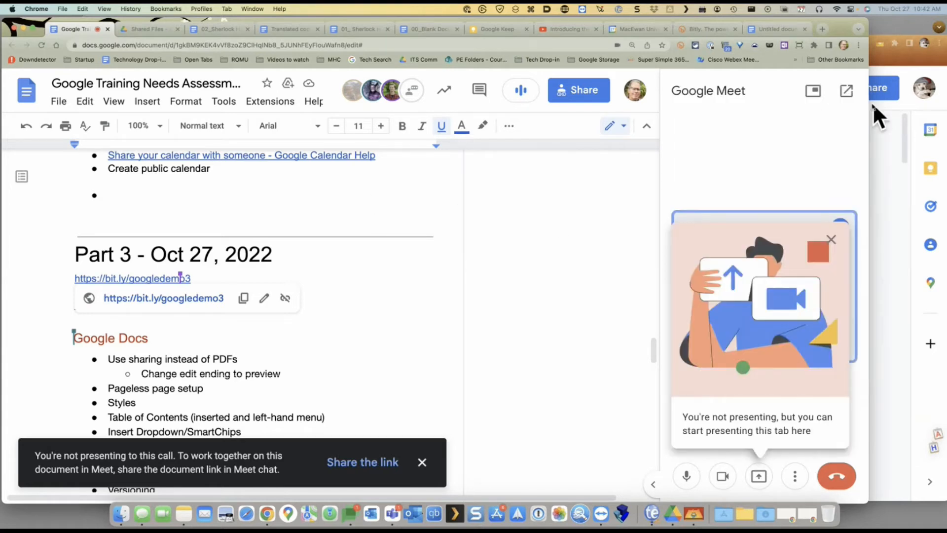
left_click(846, 480)
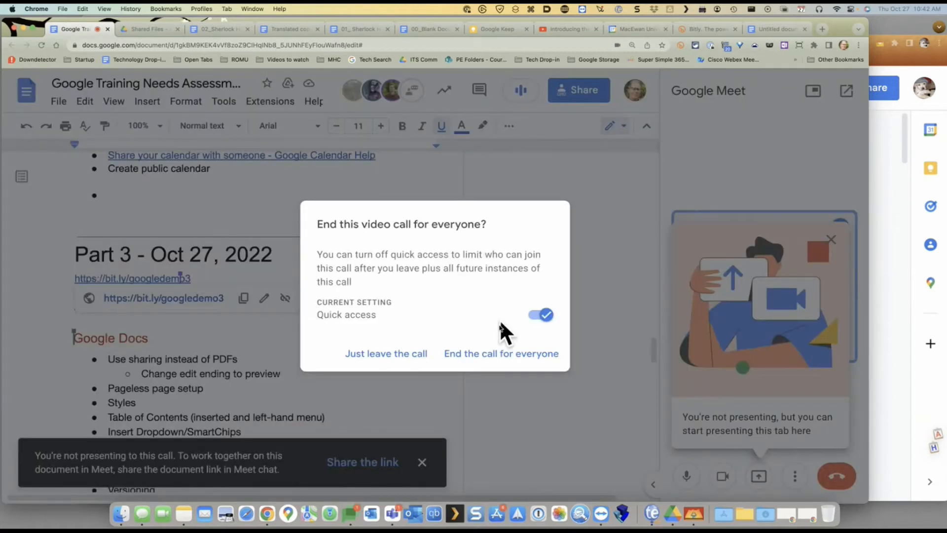
left_click(503, 365)
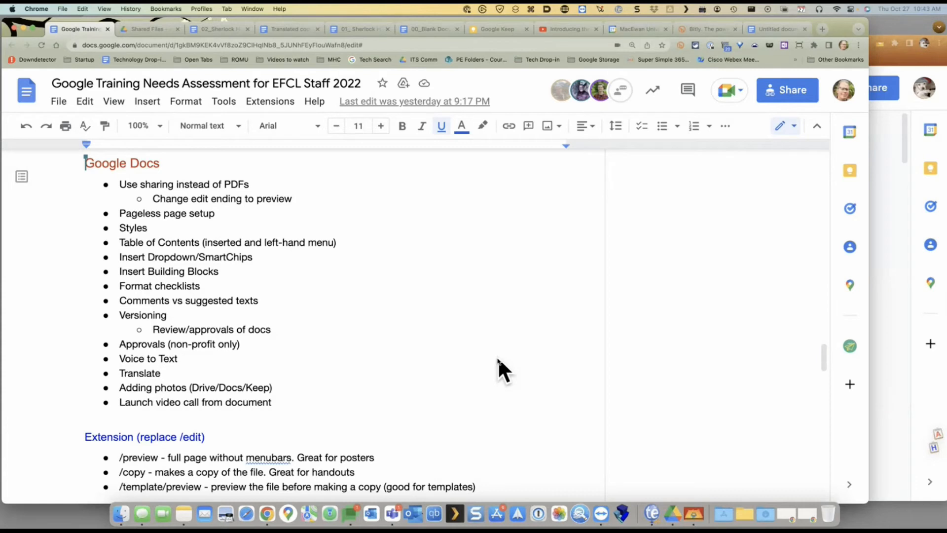
scroll(421, 301, "down", 2)
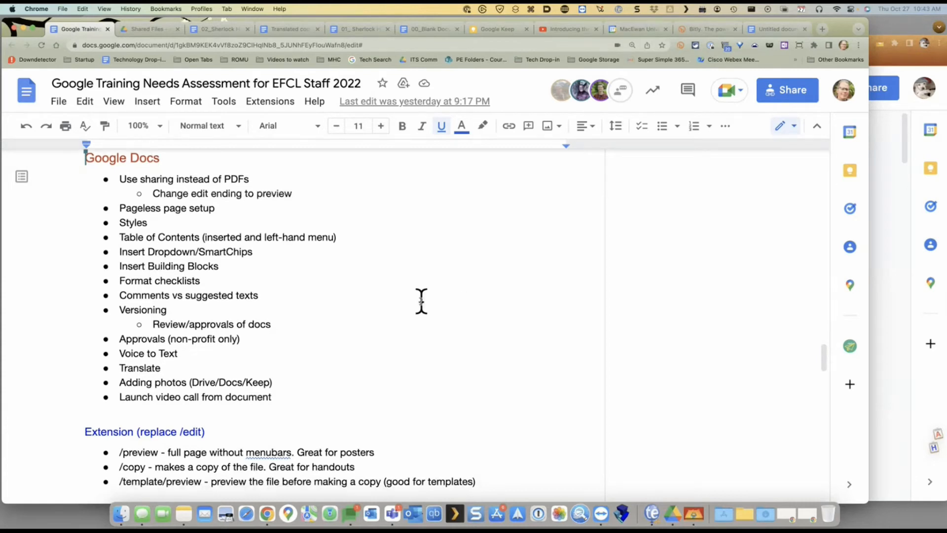
scroll(421, 301, "down", 1)
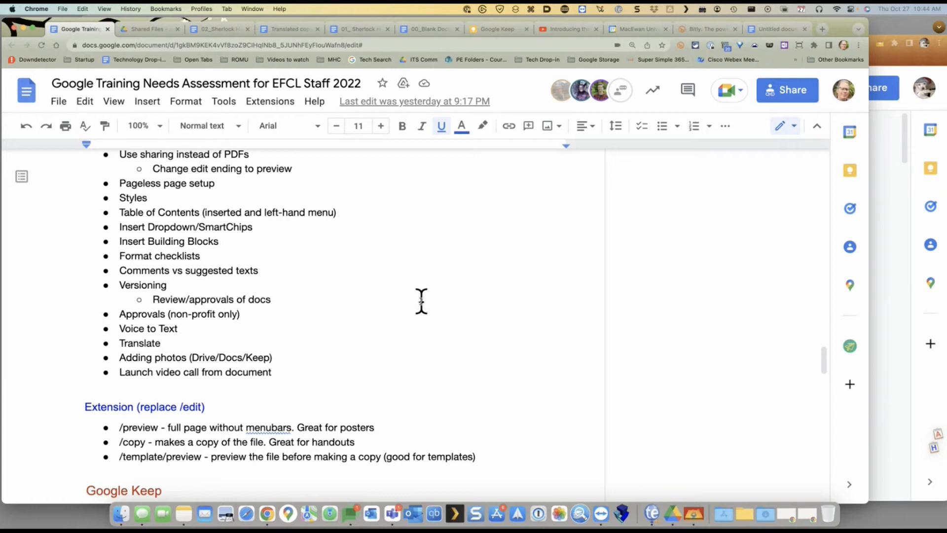
Scroll the training document down to its Google Keep and Google Drive topics
scroll(419, 304, "down", 2)
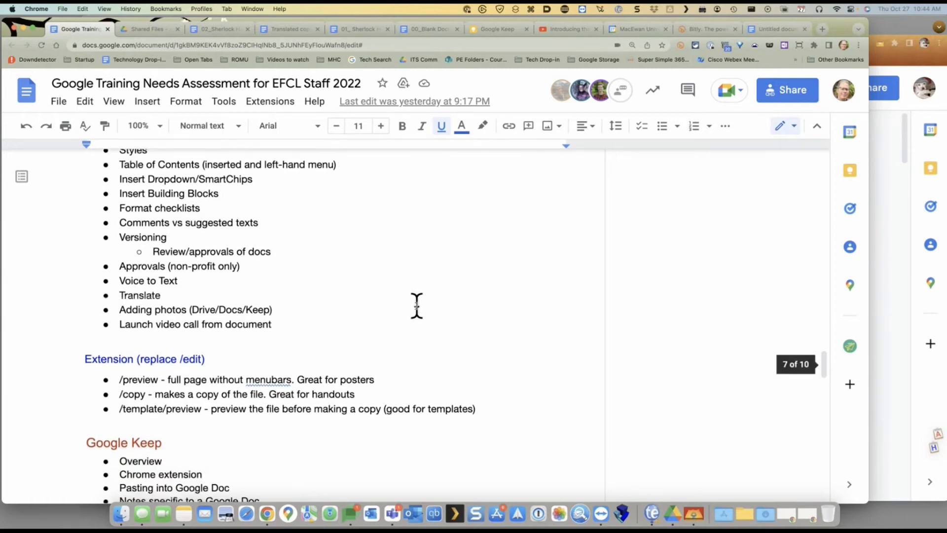
scroll(417, 306, "down", 3)
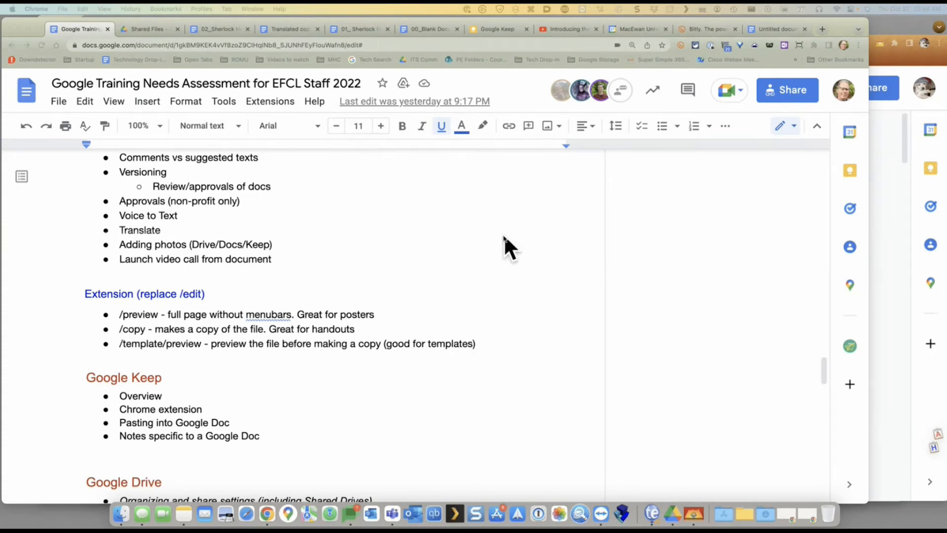
scroll(504, 237, "down", 1)
scroll(504, 237, "down", 1)
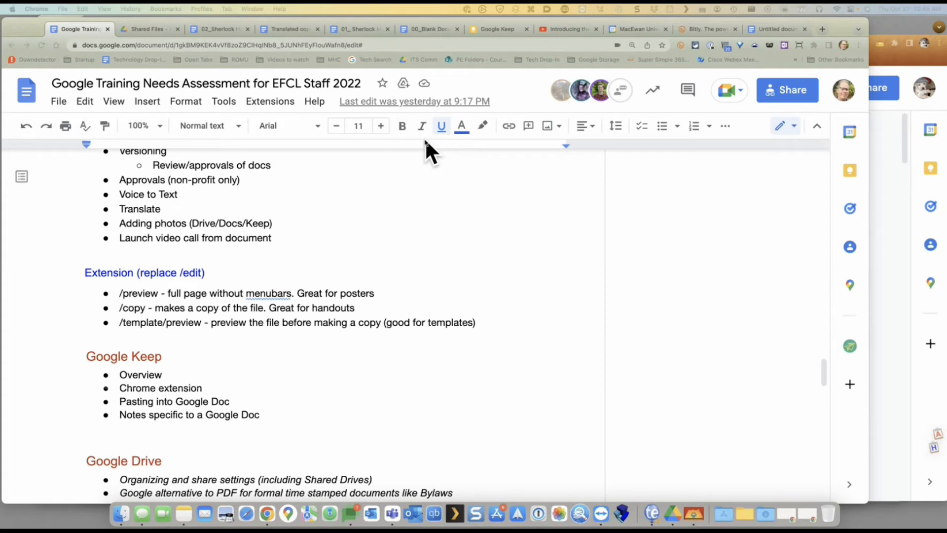
In the Shared Files folder, create a new Google Doc from a template
left_click(145, 29)
left_click(63, 131)
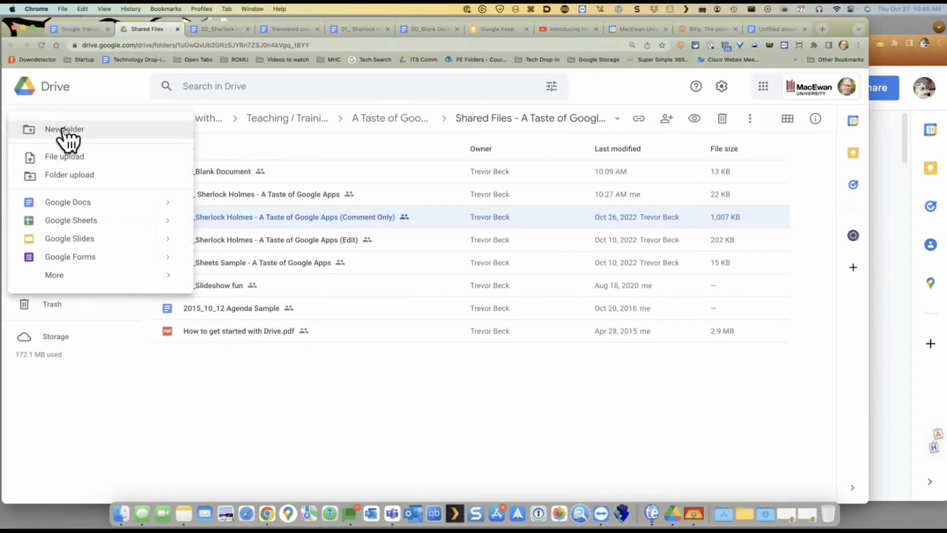
mouse_move(168, 204)
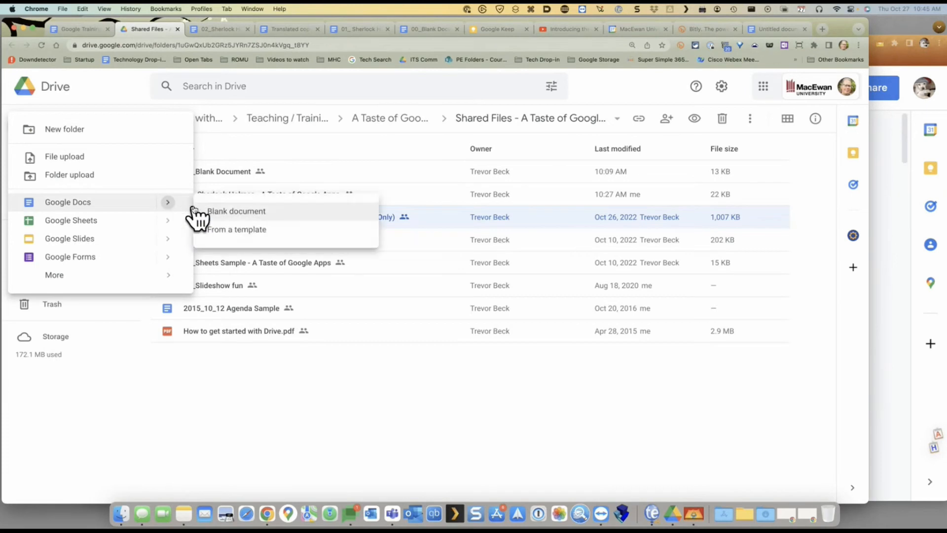
left_click(257, 232)
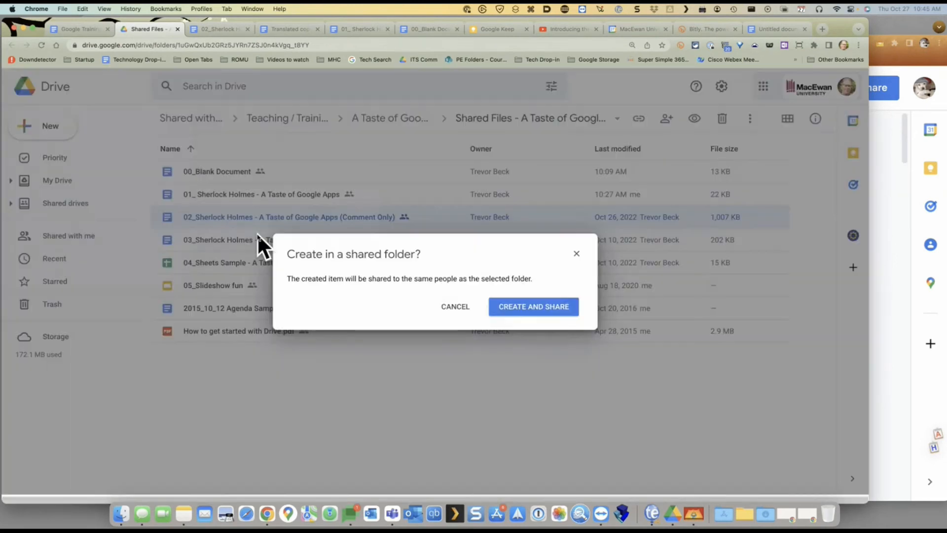
left_click(500, 308)
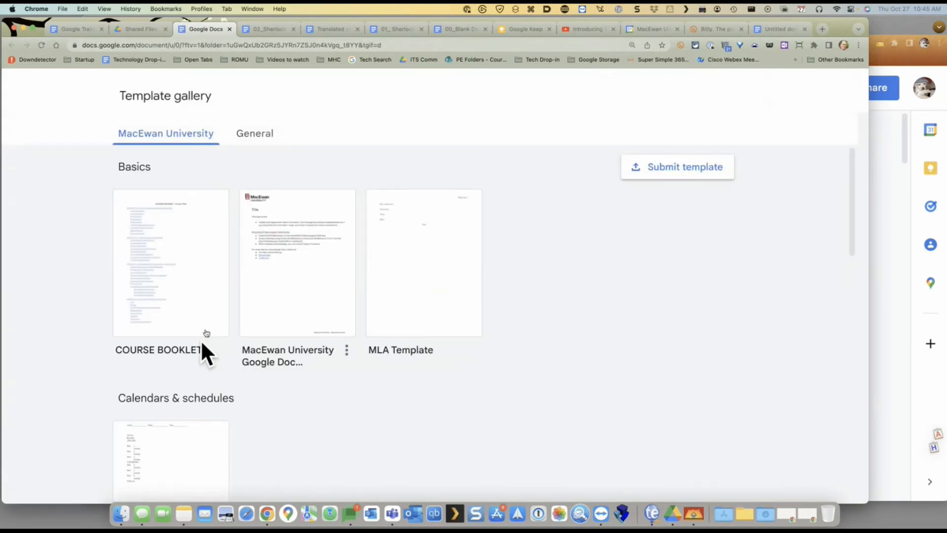
Browse the General and MacEwan University template collections, then close the template gallery tab
left_click(256, 135)
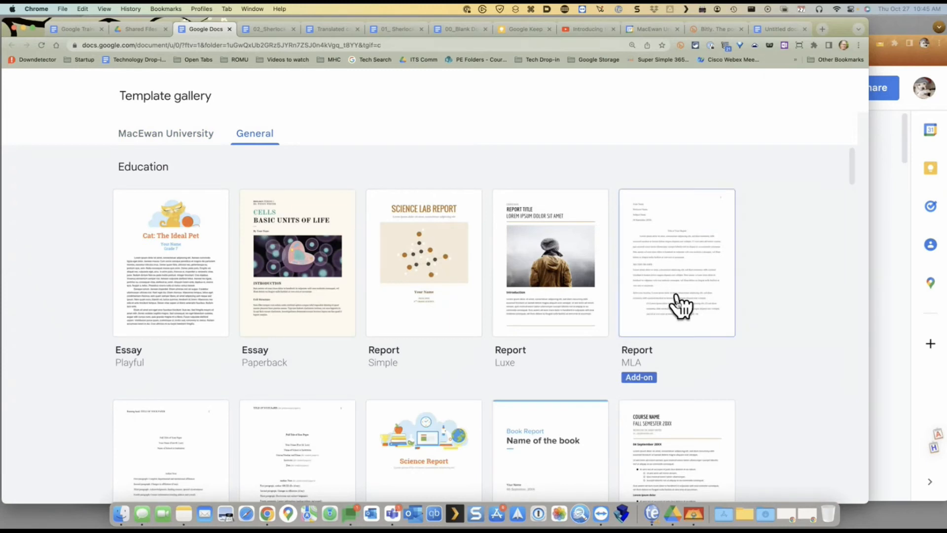
scroll(592, 338, "down", 2)
scroll(198, 143, "up", 2)
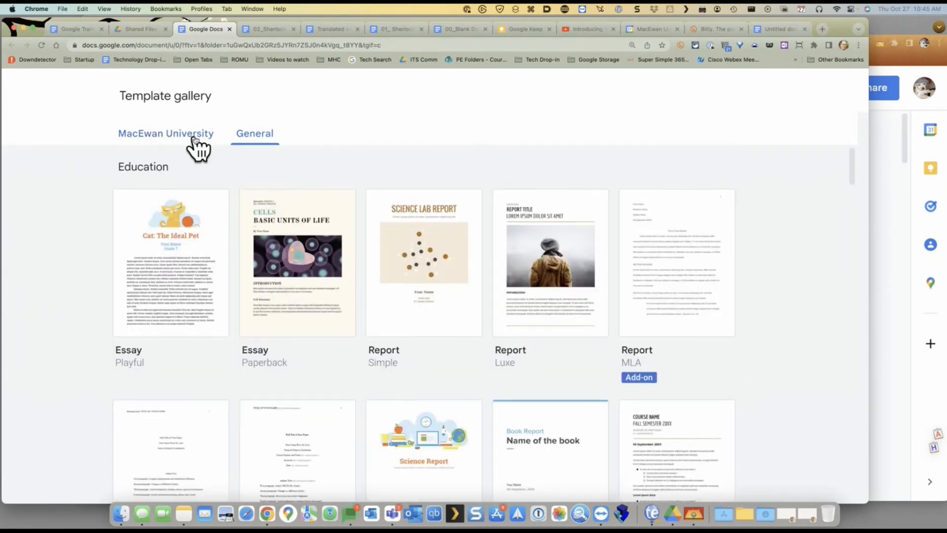
left_click(196, 143)
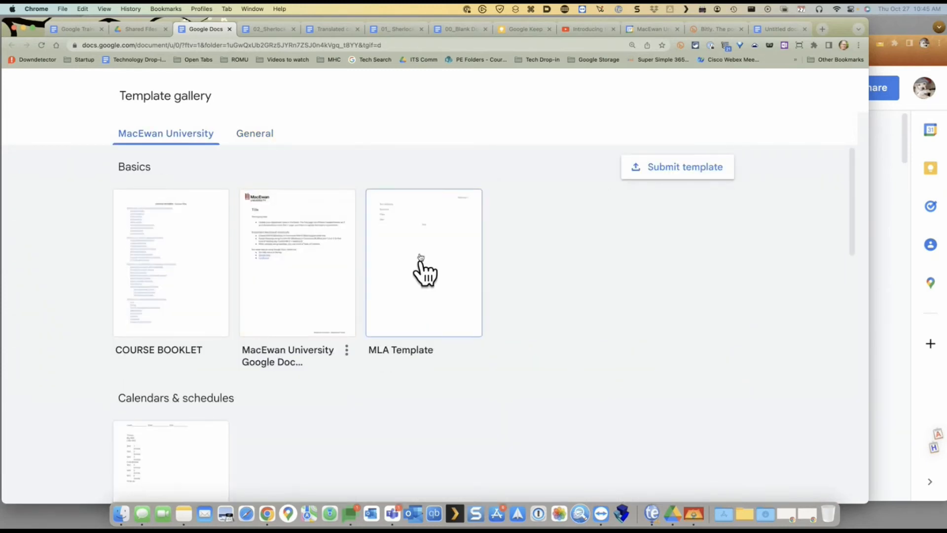
left_click(230, 29)
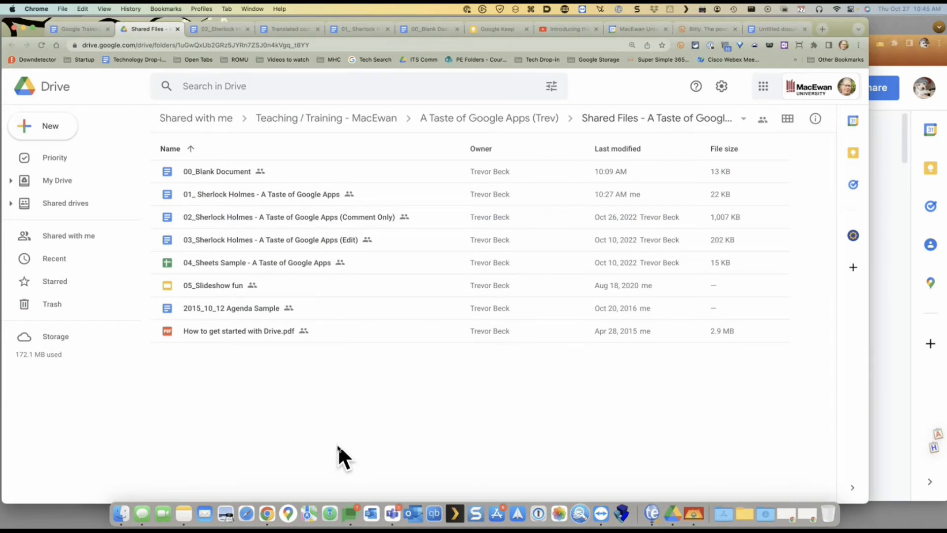
Open and dismiss Drive's New menu, then return to the Google Training Needs Assessment document
left_click(67, 135)
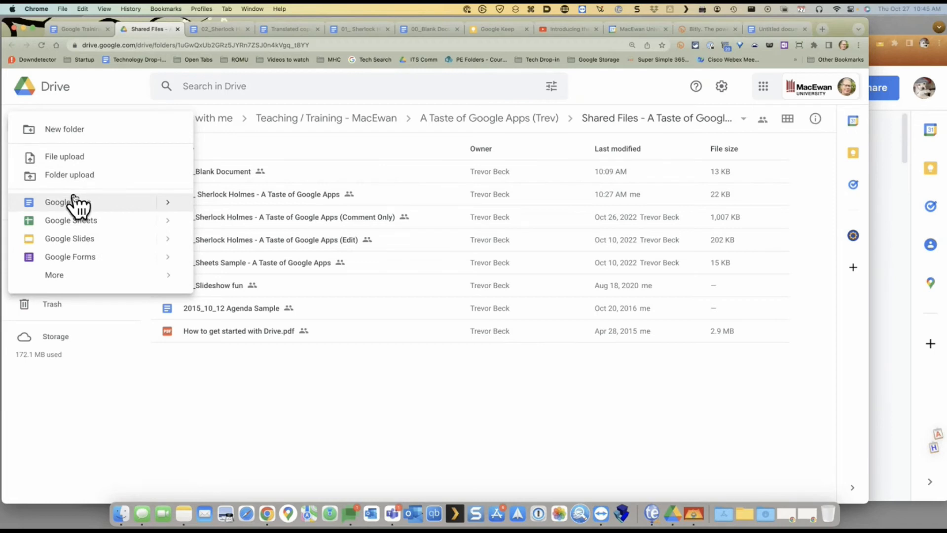
left_click(398, 390)
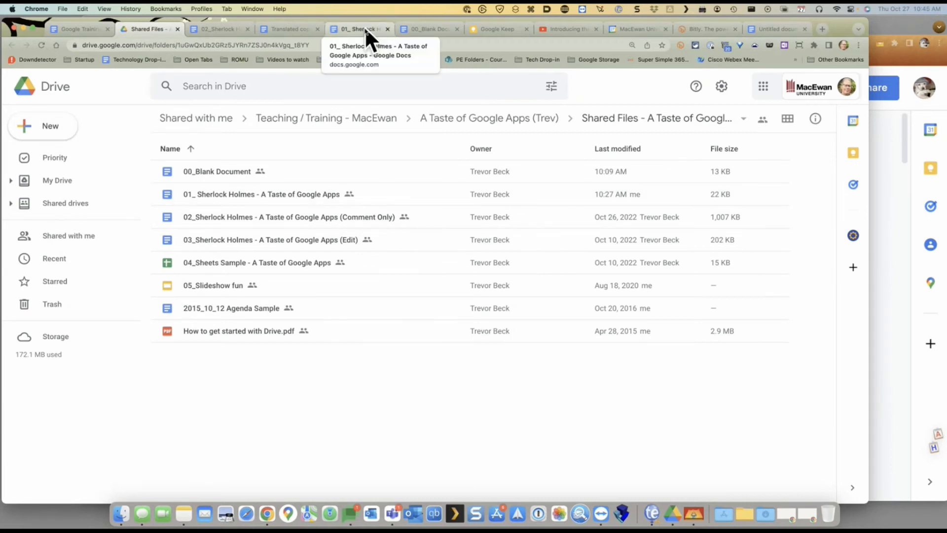
left_click(93, 30)
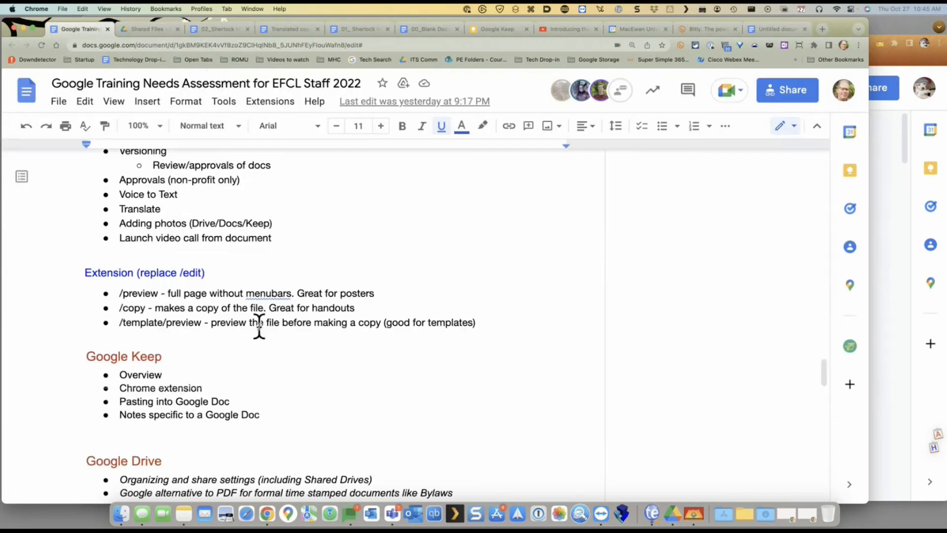
Select the Extension bullets, then change the Translated copy document's URL ending from edit# to copy
scroll(256, 326, "down", 1)
left_click_drag(103, 263, 509, 298)
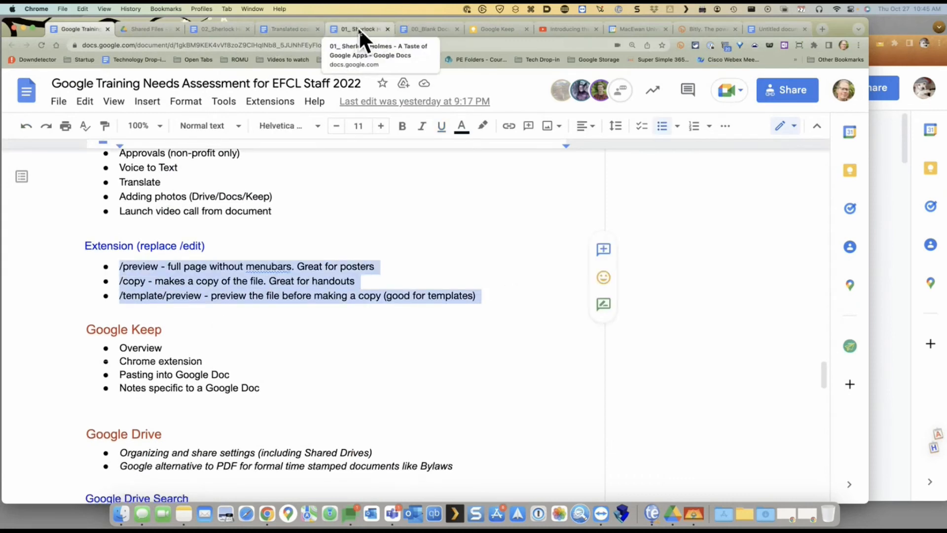
left_click(291, 30)
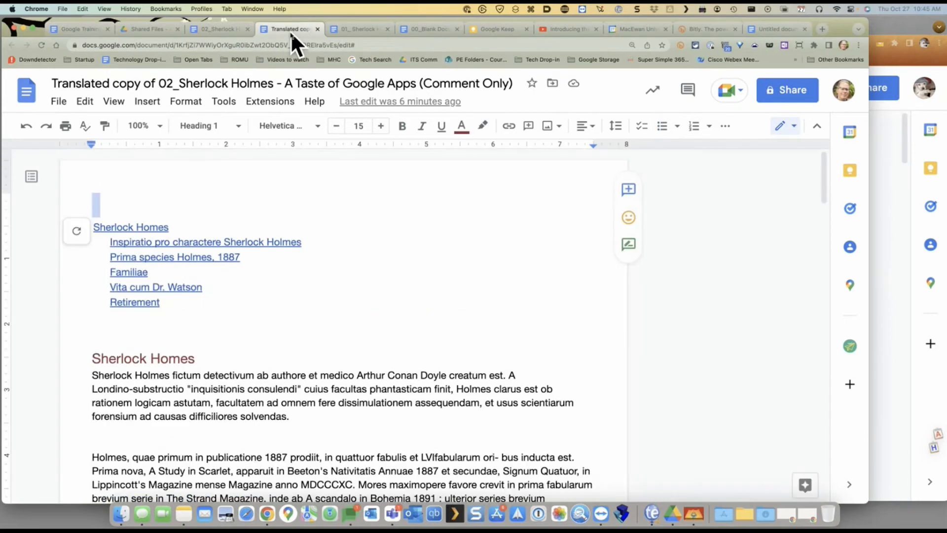
left_click_drag(338, 47, 395, 46)
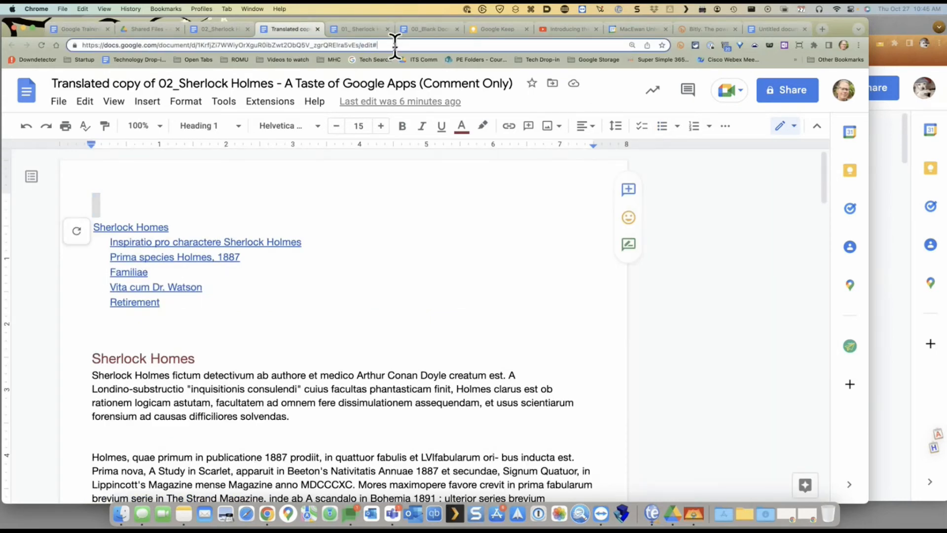
left_click_drag(360, 45, 397, 46)
type("copy")
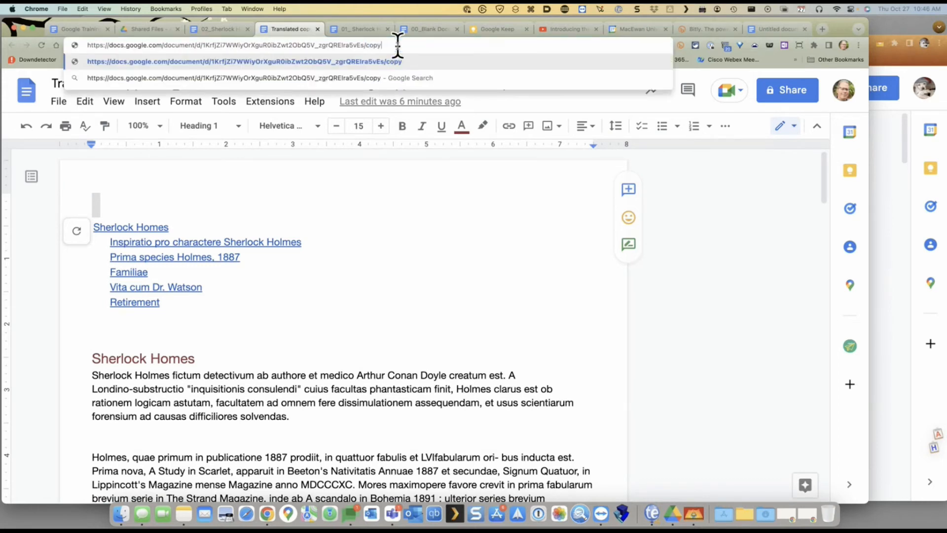
key("Return")
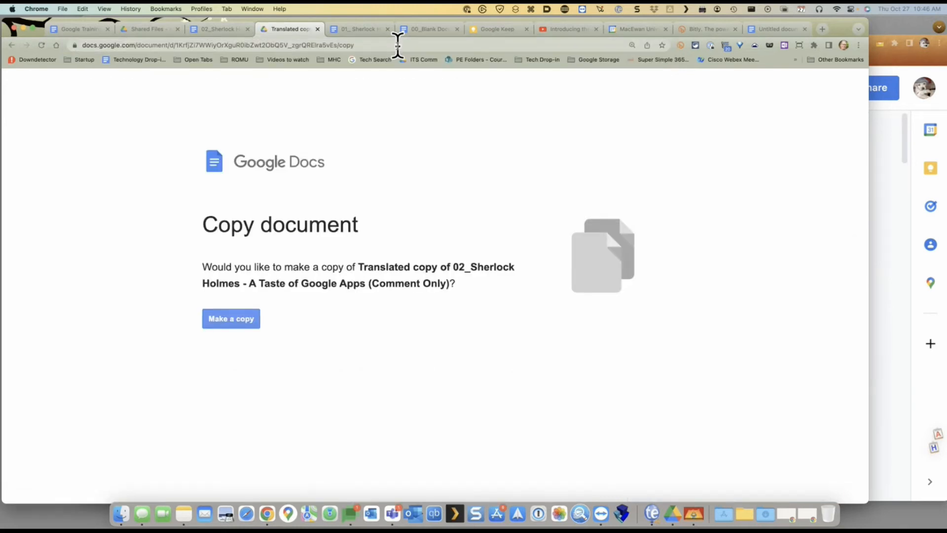
Highlight the name of the document being copied, then go back to the Training Needs Assessment notes
left_click_drag(359, 267, 439, 278)
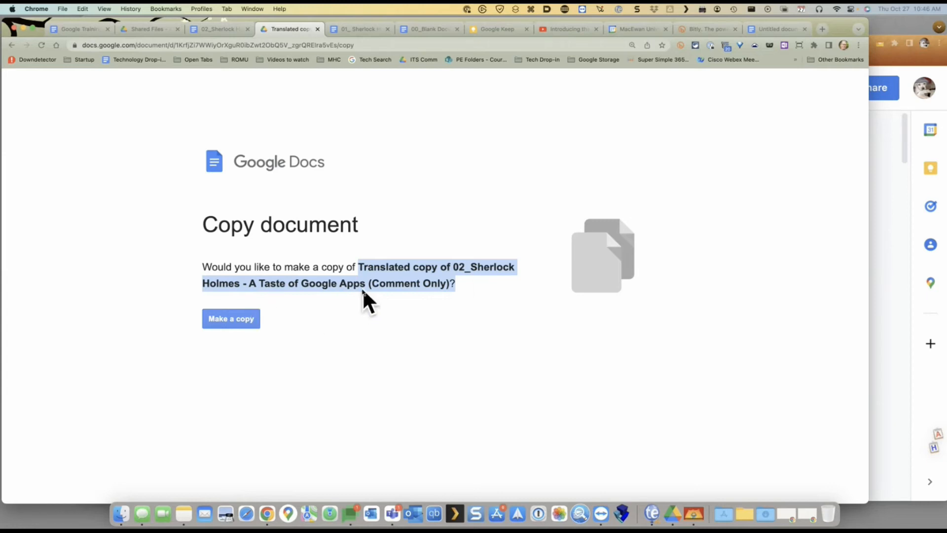
left_click(76, 31)
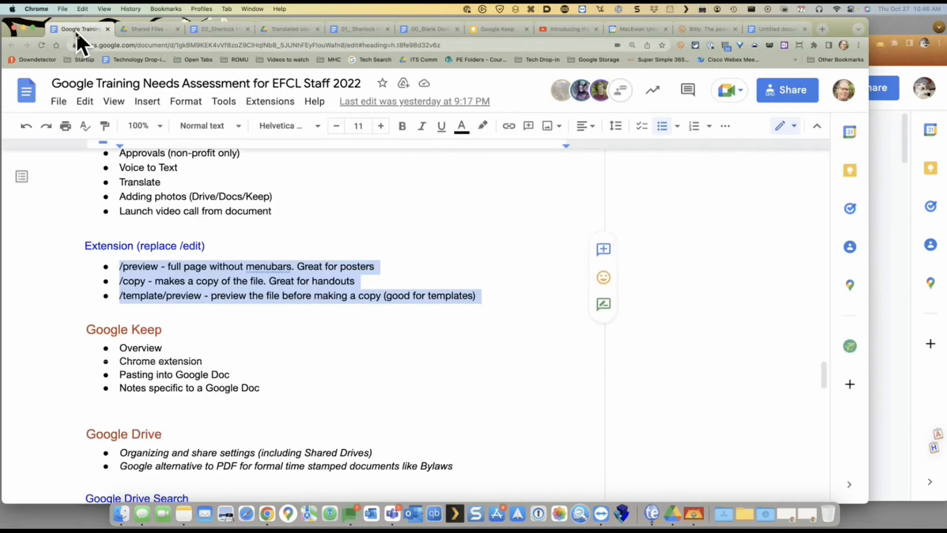
left_click(394, 299)
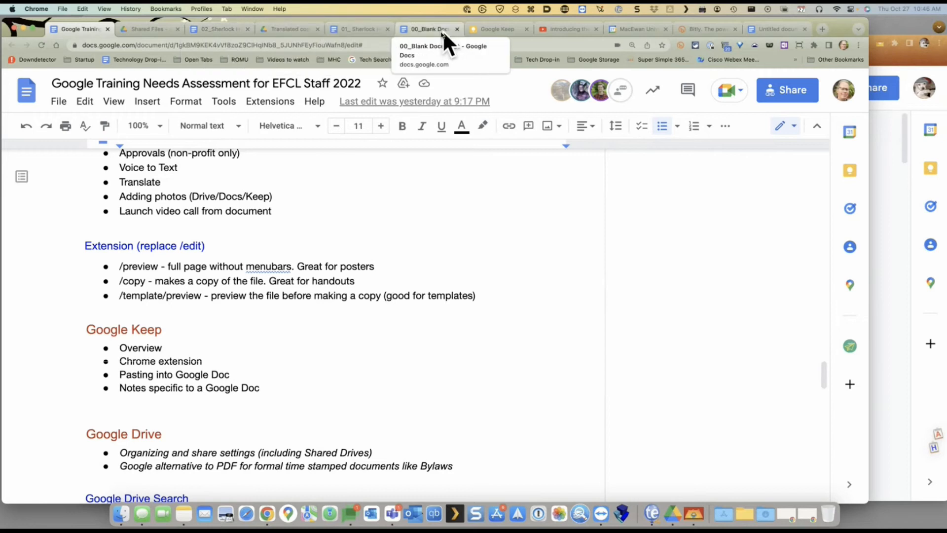
Replace the 01_ Sherlock Holmes URL ending with template/preview and scroll through the preview
left_click(373, 29)
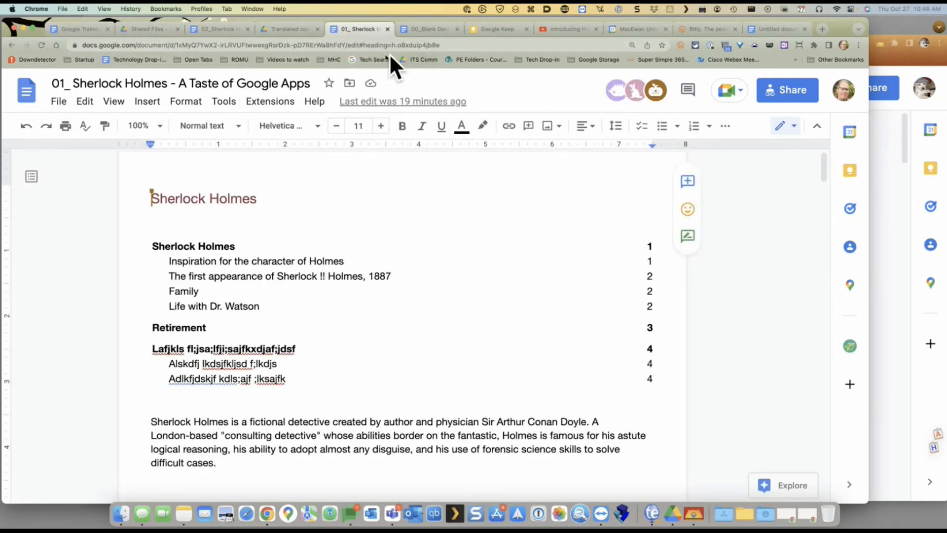
left_click_drag(350, 45, 451, 44)
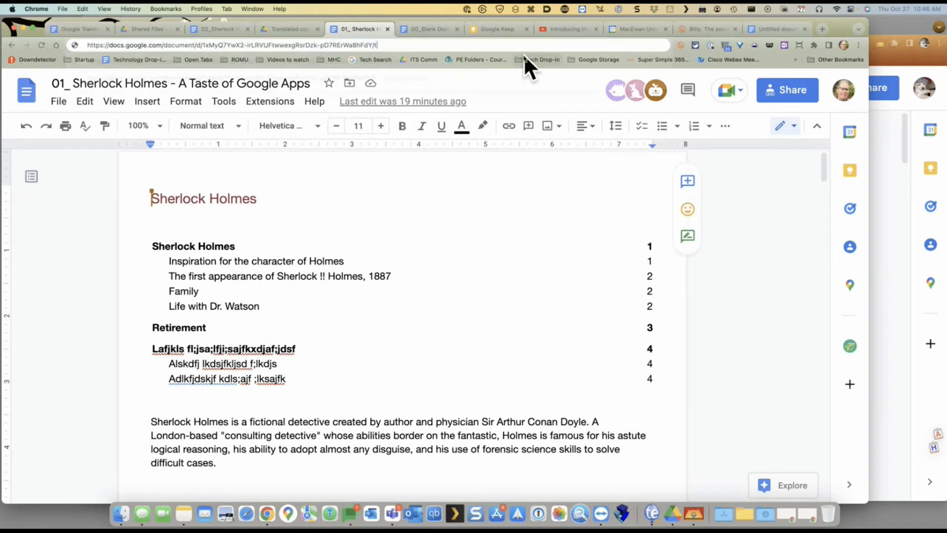
type("template/prev")
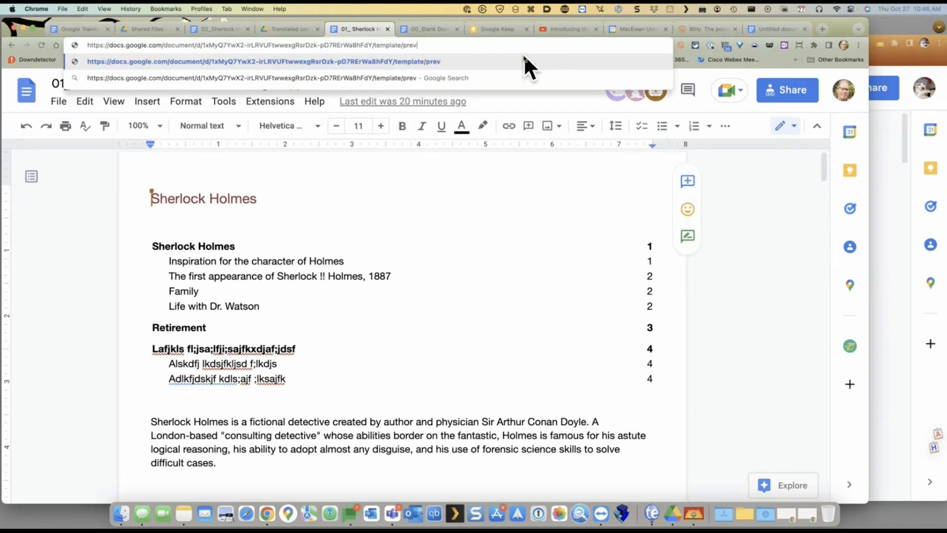
type("iew")
key("Return")
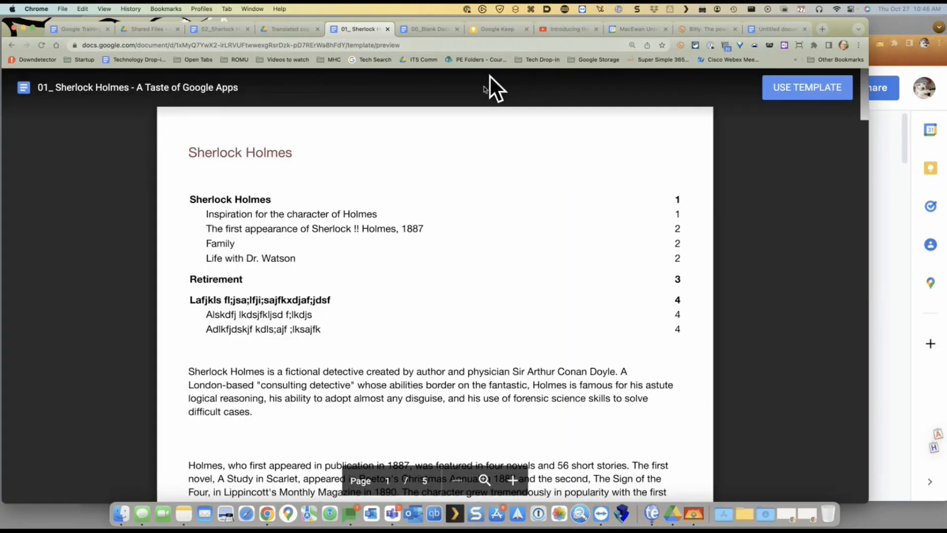
scroll(395, 190, "down", 2)
scroll(393, 191, "up", 2)
scroll(451, 286, "down", 5)
scroll(471, 271, "up", 5)
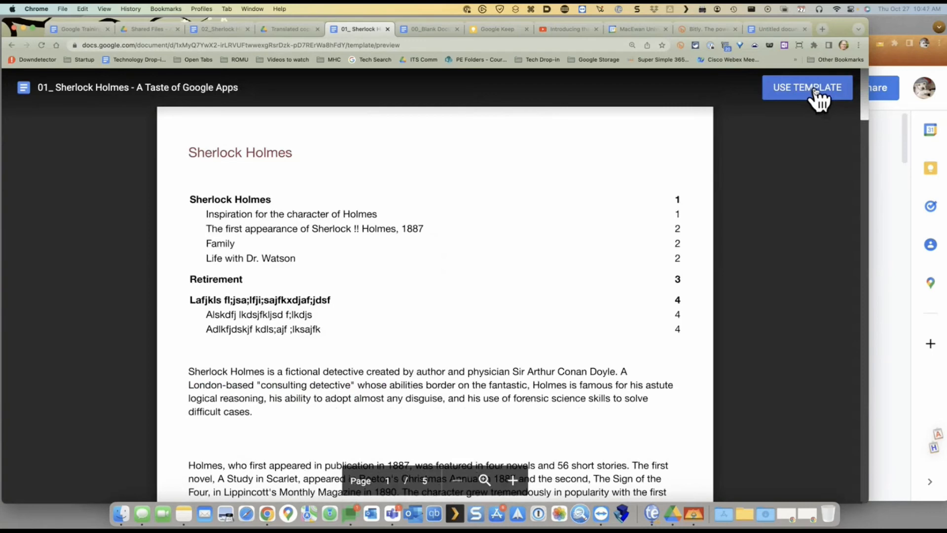
Highlight the three Extension bullets in the training notes, then glance at the Sherlock document's File menu
left_click(77, 30)
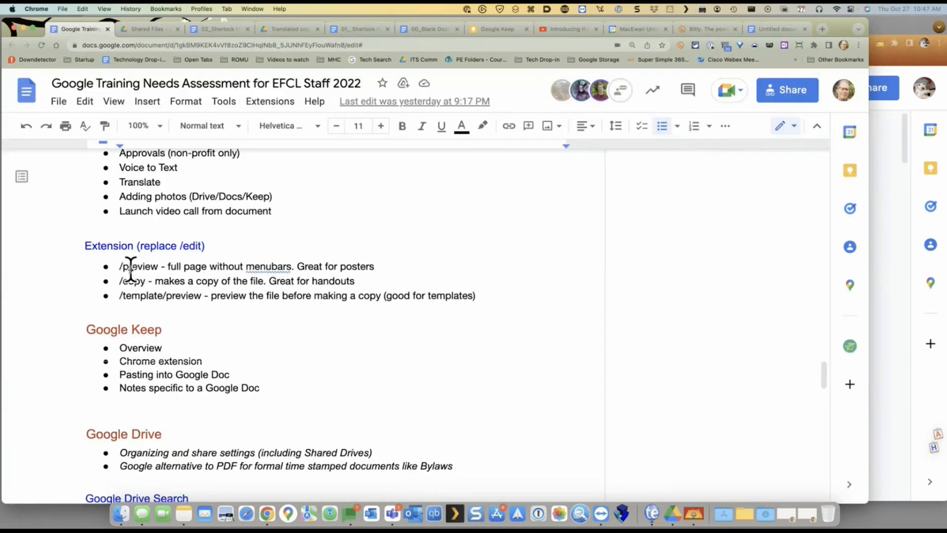
left_click_drag(120, 266, 536, 302)
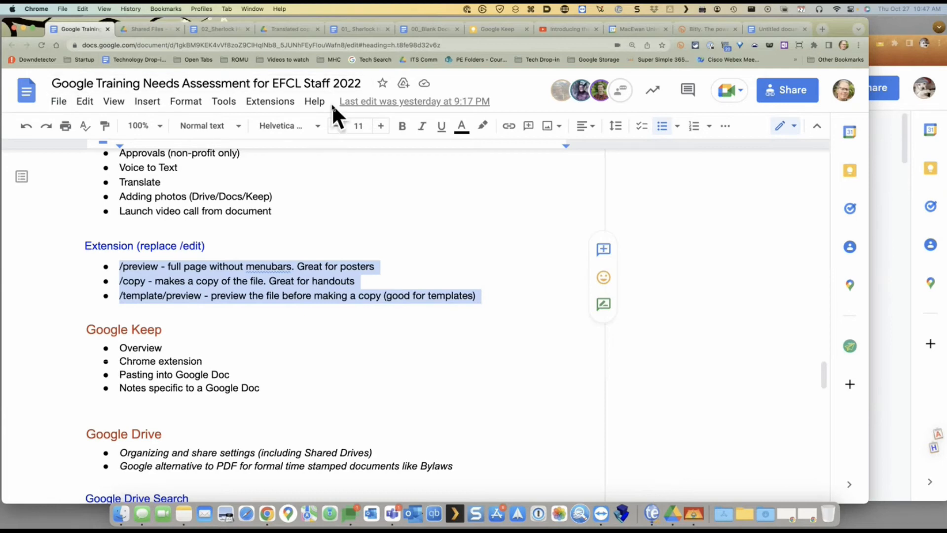
left_click(894, 161)
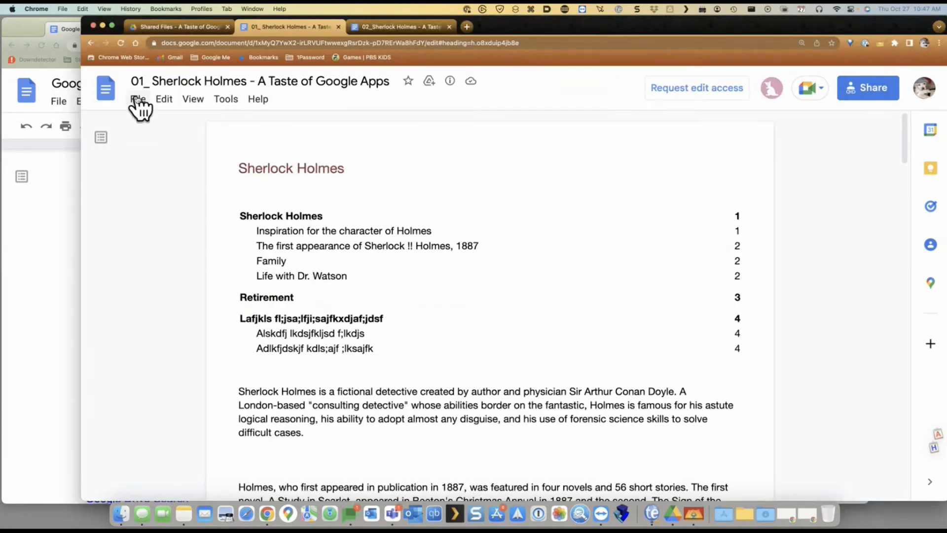
left_click(138, 99)
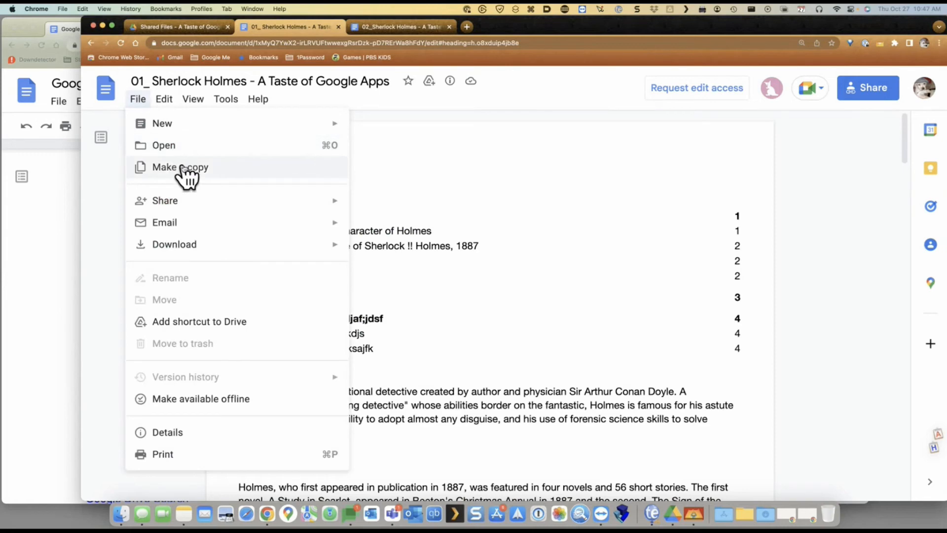
left_click(845, 275)
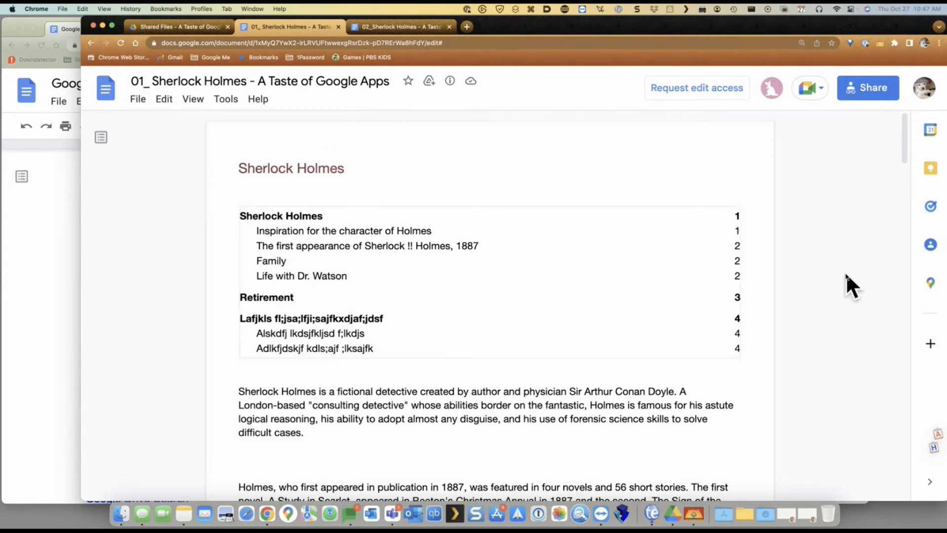
Return to the Training Needs Assessment notes and scroll through the Extension tips
left_click(55, 238)
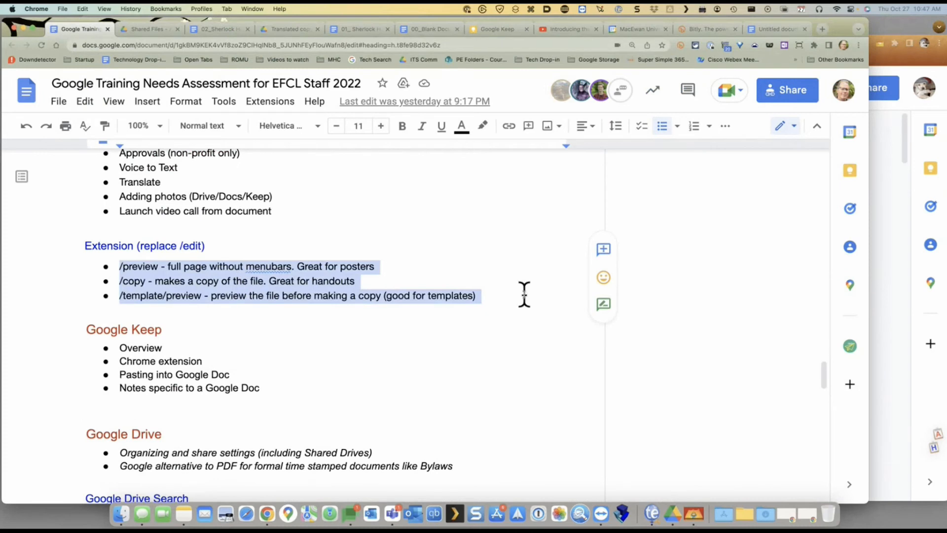
scroll(509, 274, "down", 5)
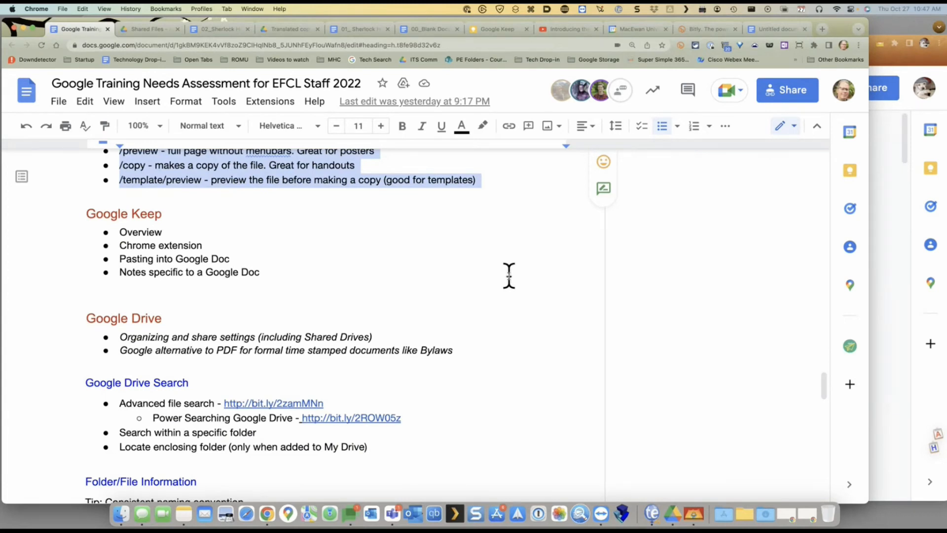
scroll(509, 276, "up", 1)
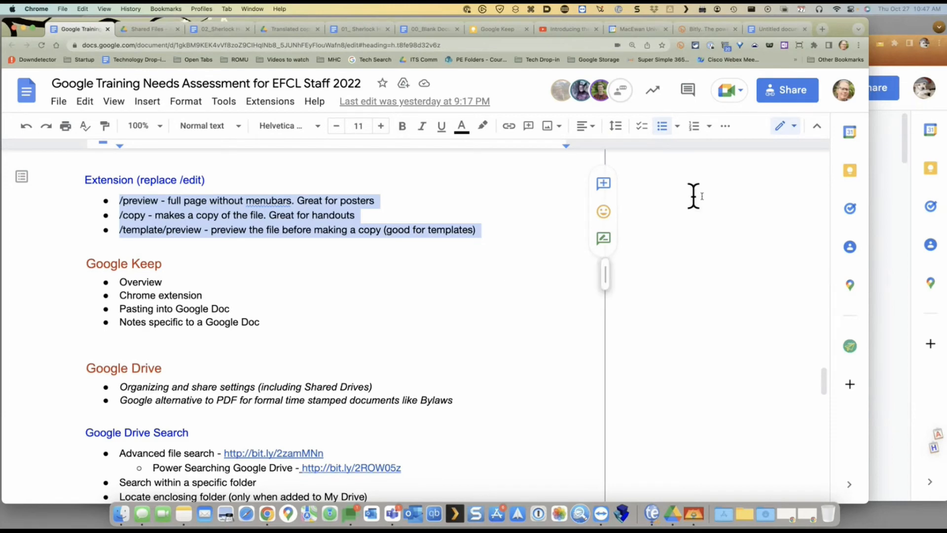
Glance at the Sherlock document's File > Download options, check the training notes, then return to Sherlock
left_click(881, 146)
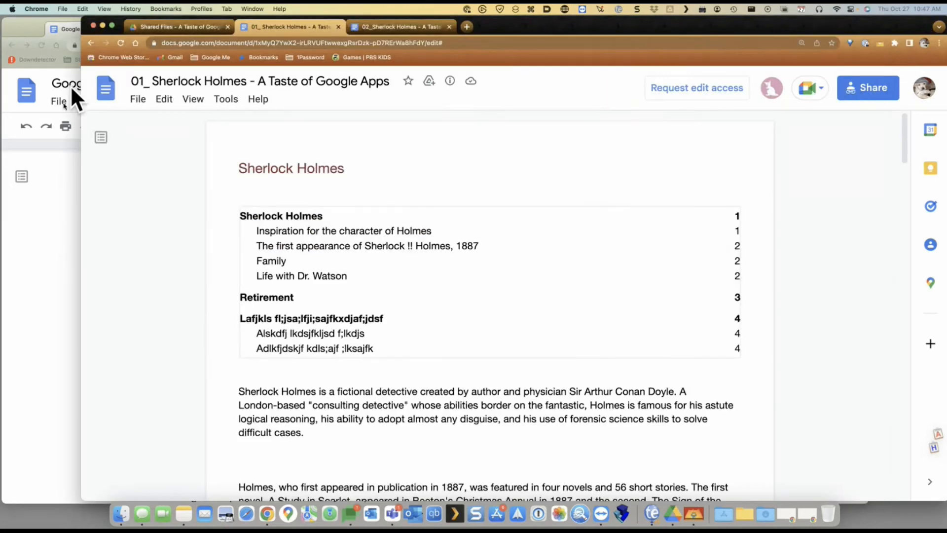
left_click(133, 104)
mouse_move(174, 247)
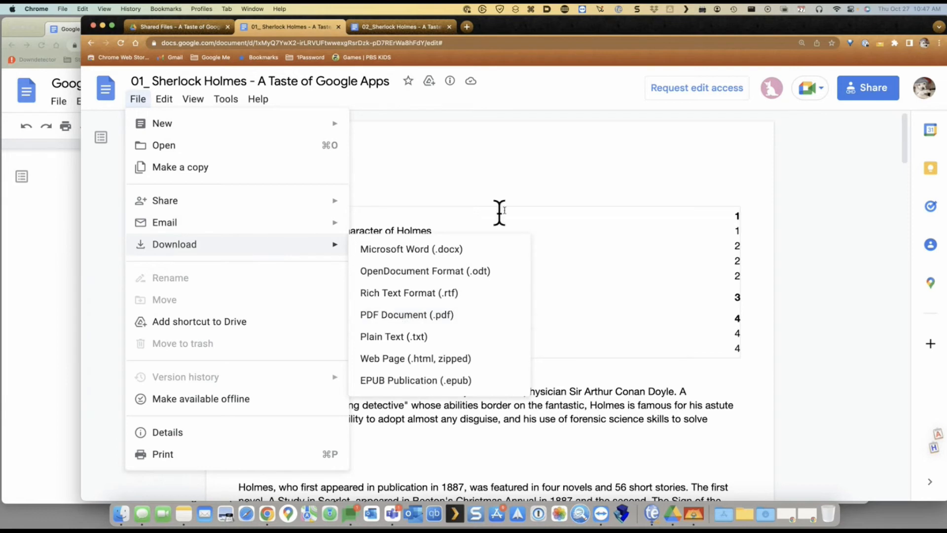
left_click(538, 182)
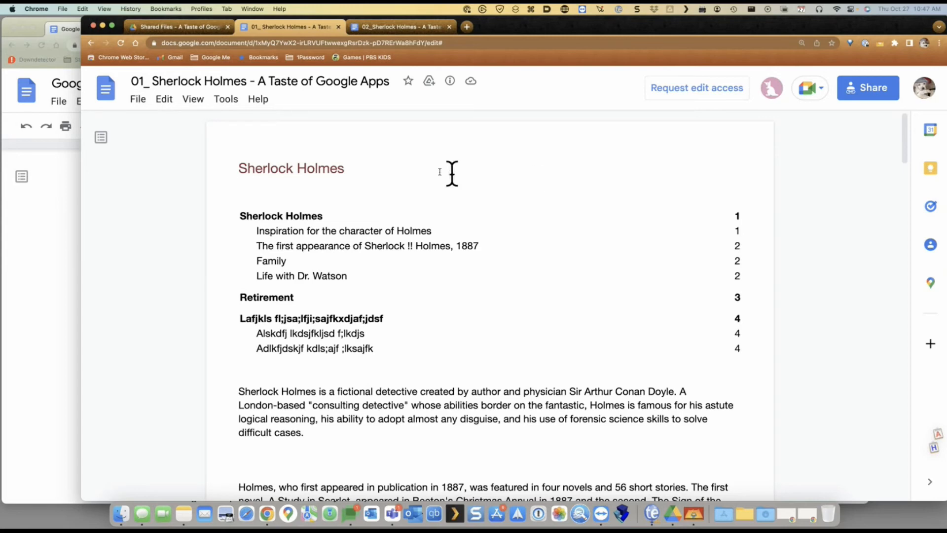
left_click(65, 156)
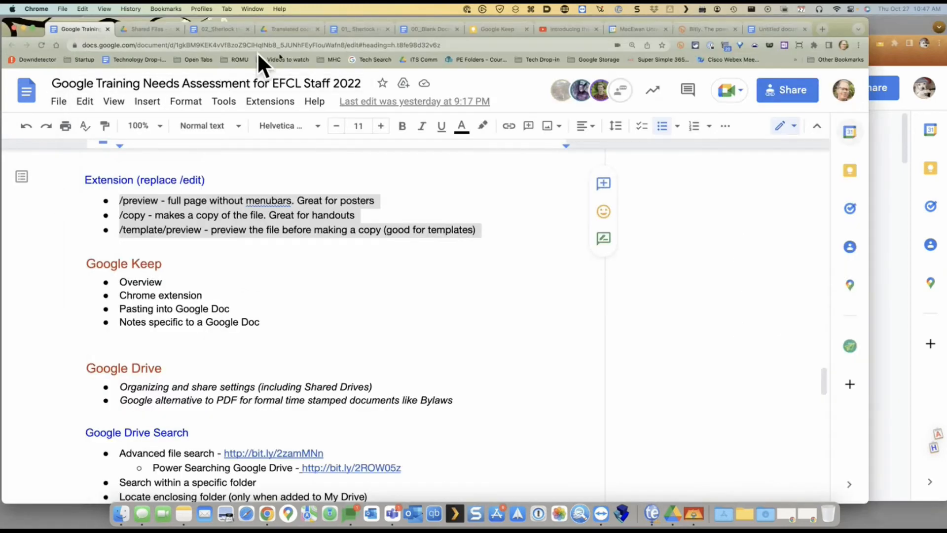
left_click(901, 207)
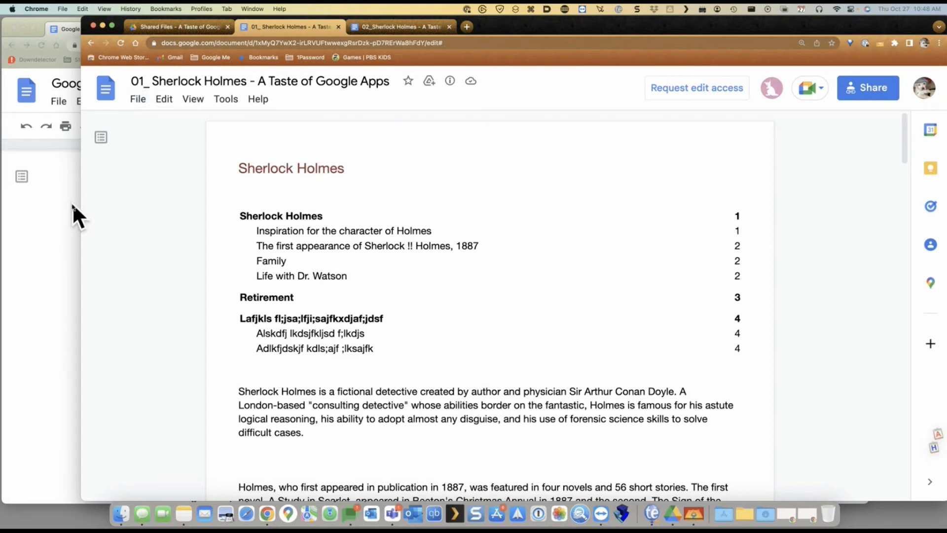
Change the document address ending from edit# to copy and copy the full /copy URL
left_click(431, 43)
left_click_drag(448, 43, 487, 43)
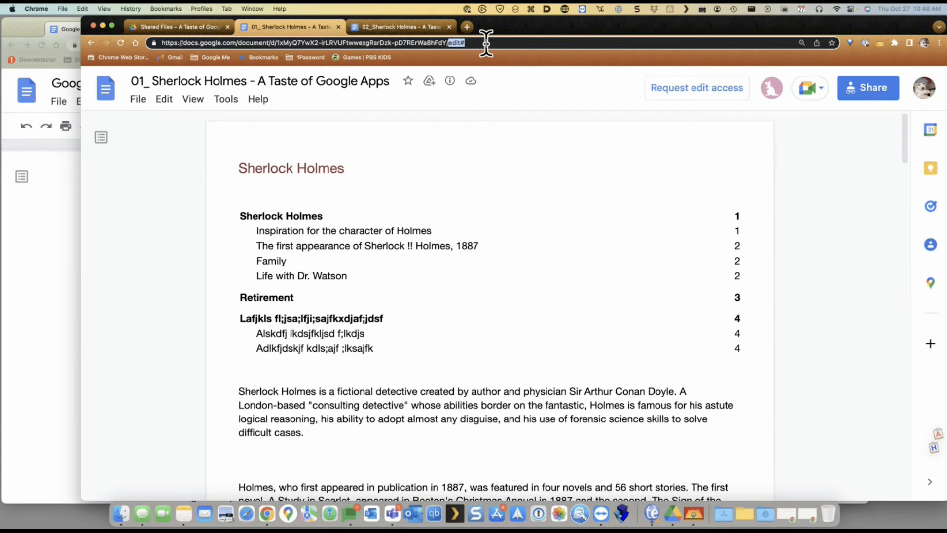
type("copy")
key("super+a")
key("super+c")
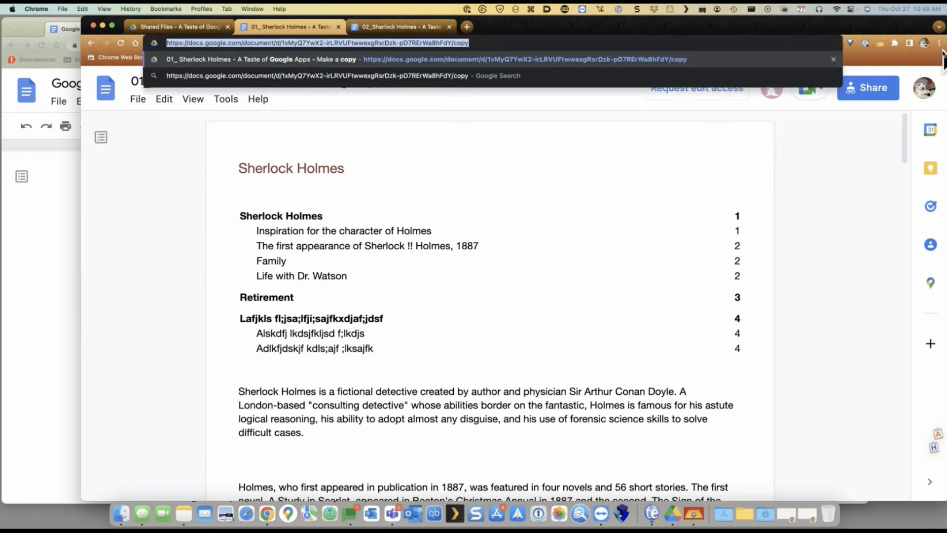
Load the /copy link in an Incognito window, see the sign-in prompt, then close it
left_click(937, 43)
left_click(922, 85)
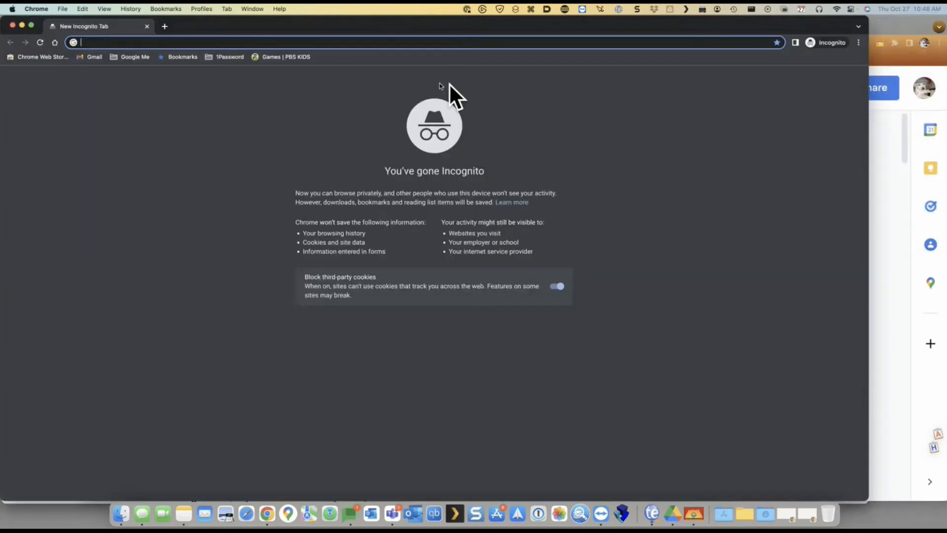
key("super+v")
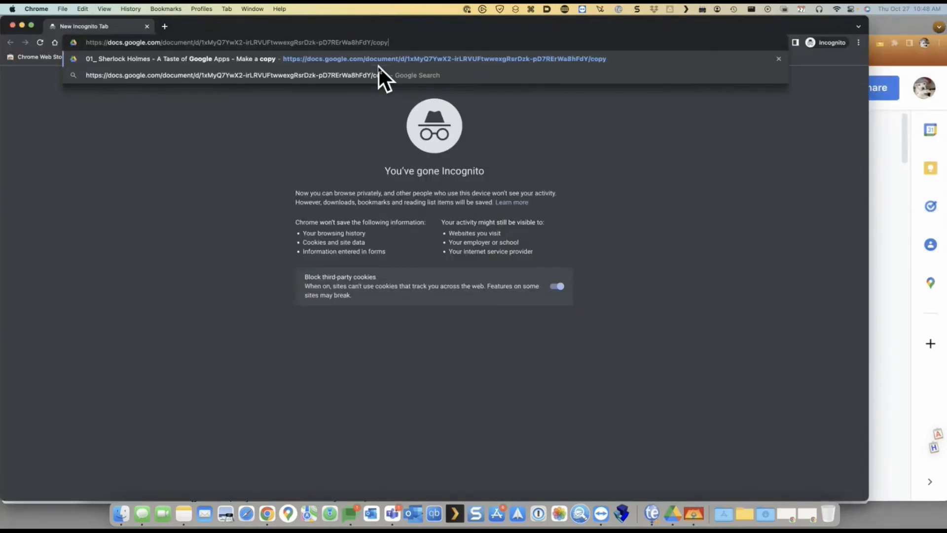
key("Return")
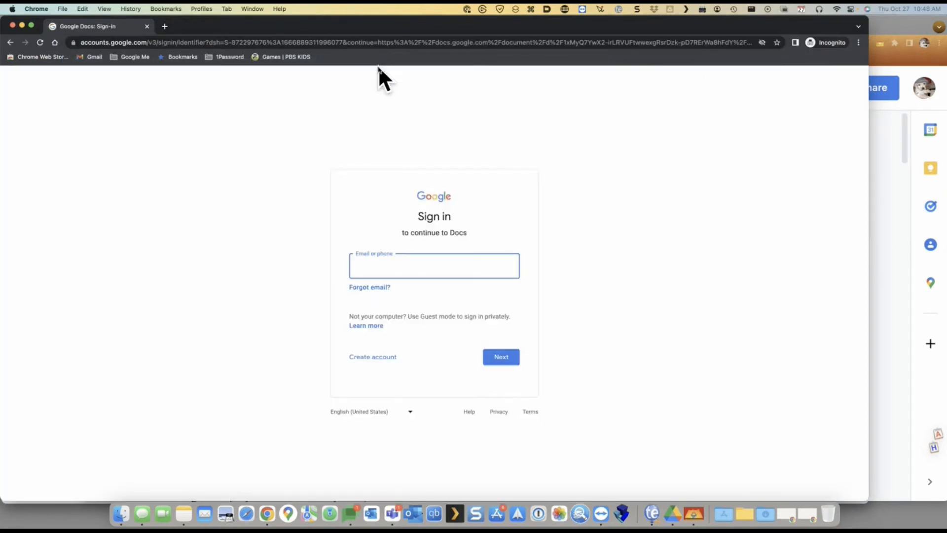
left_click(12, 25)
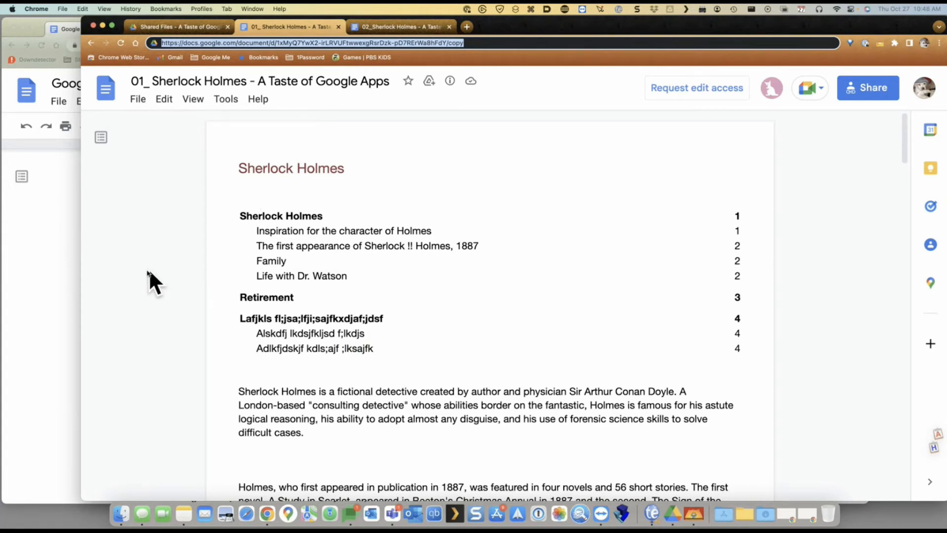
left_click(67, 312)
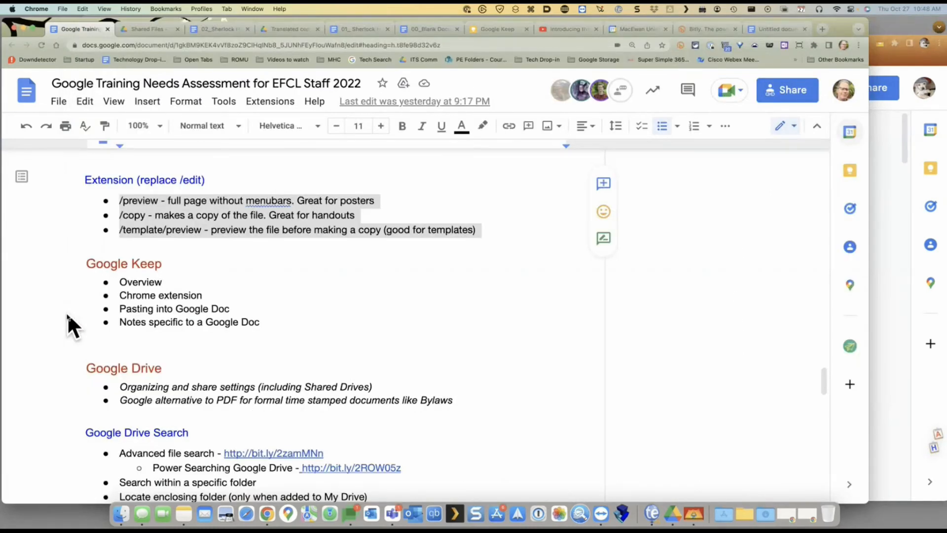
scroll(226, 176, "down", 1)
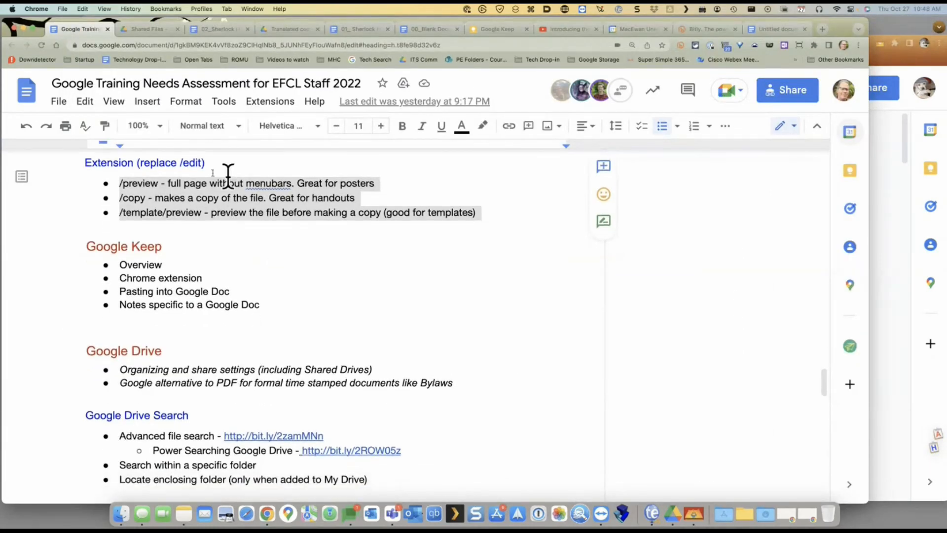
left_click(142, 194)
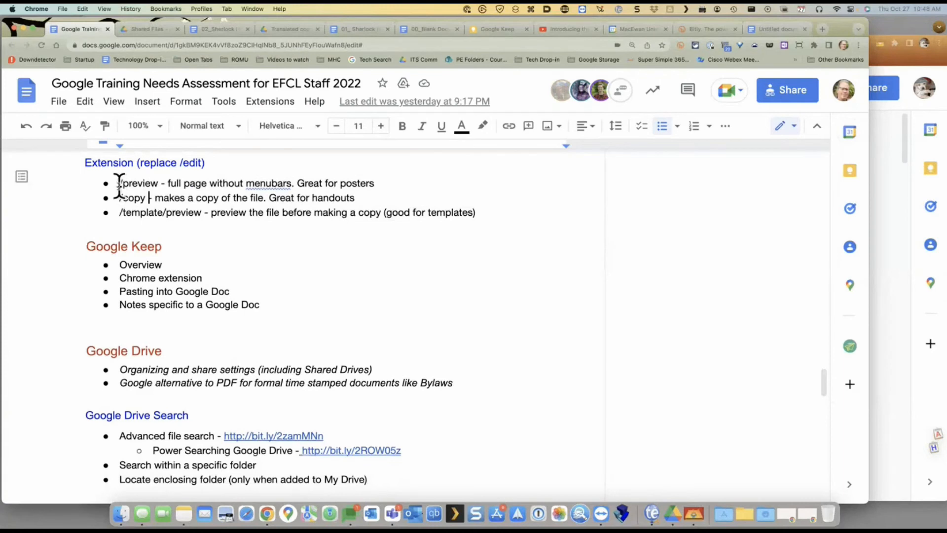
left_click_drag(118, 184, 148, 200)
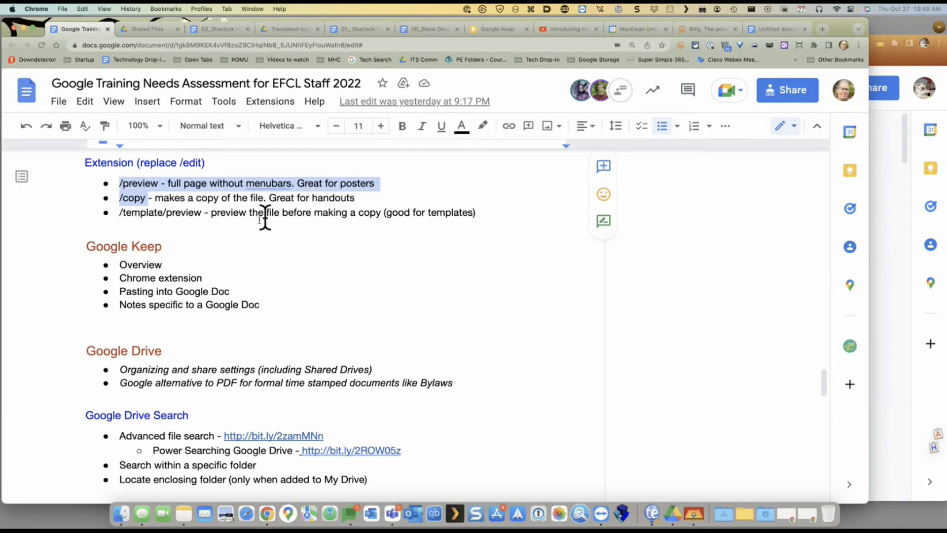
left_click(133, 181)
triple_click(133, 180)
double_click(133, 181)
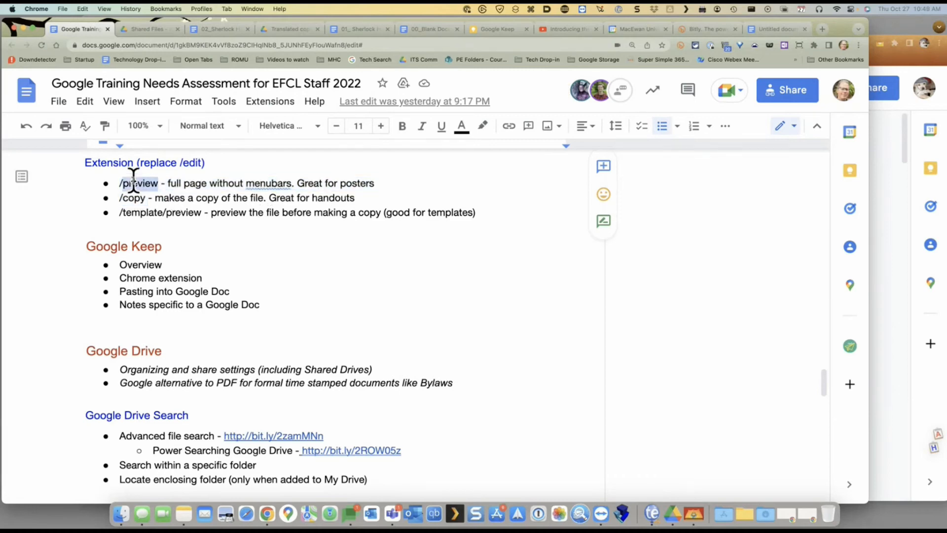
left_click(904, 99)
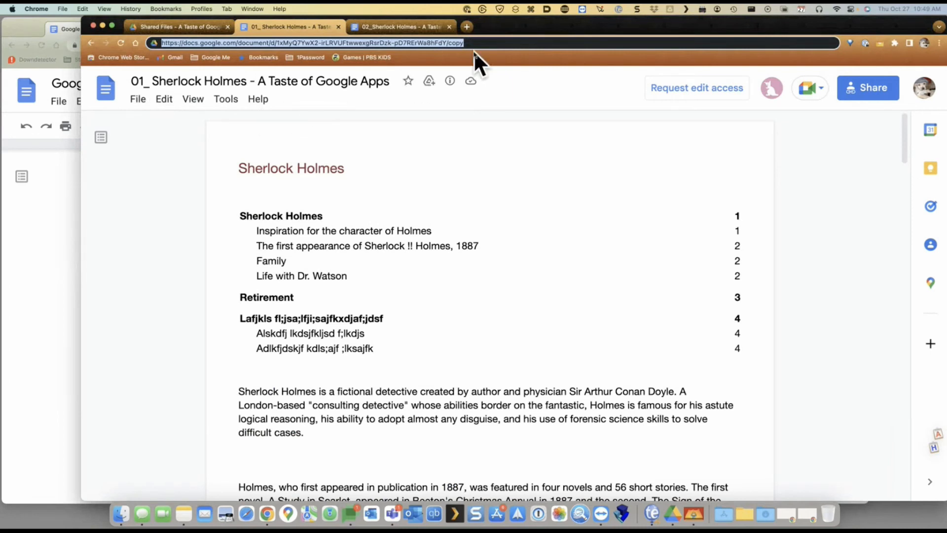
Swap copy for preview in the address, scroll the menu-free page, then return to the training notes
double_click(460, 43)
type("preview")
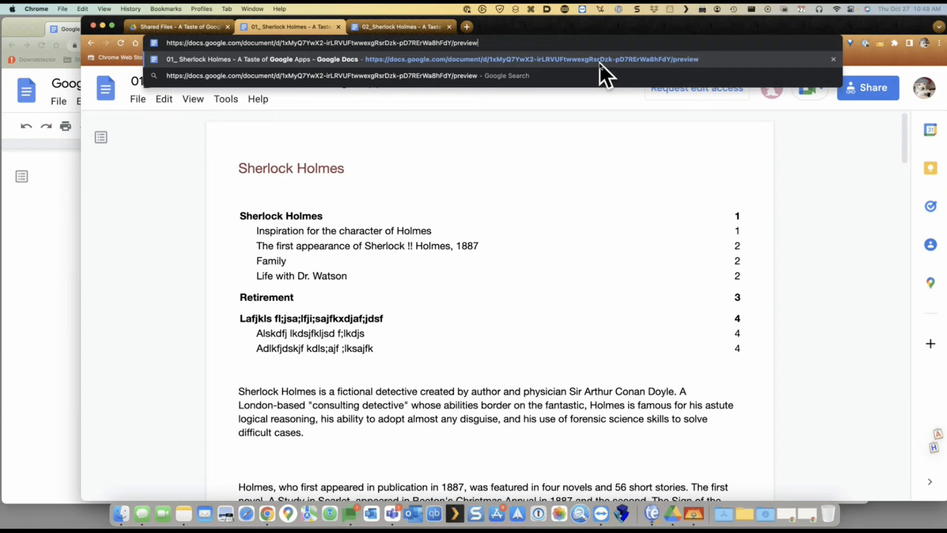
left_click(599, 59)
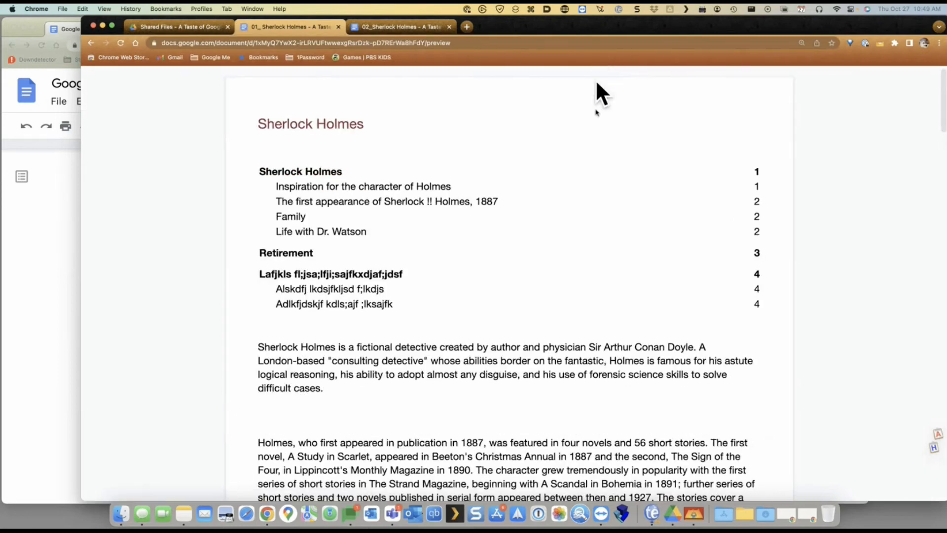
scroll(597, 184, "down", 20)
scroll(597, 185, "up", 20)
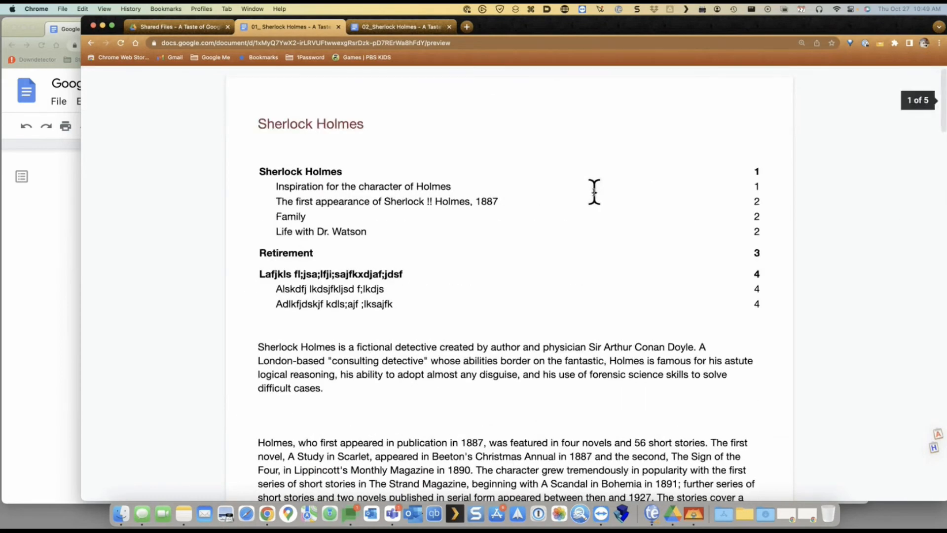
left_click(69, 250)
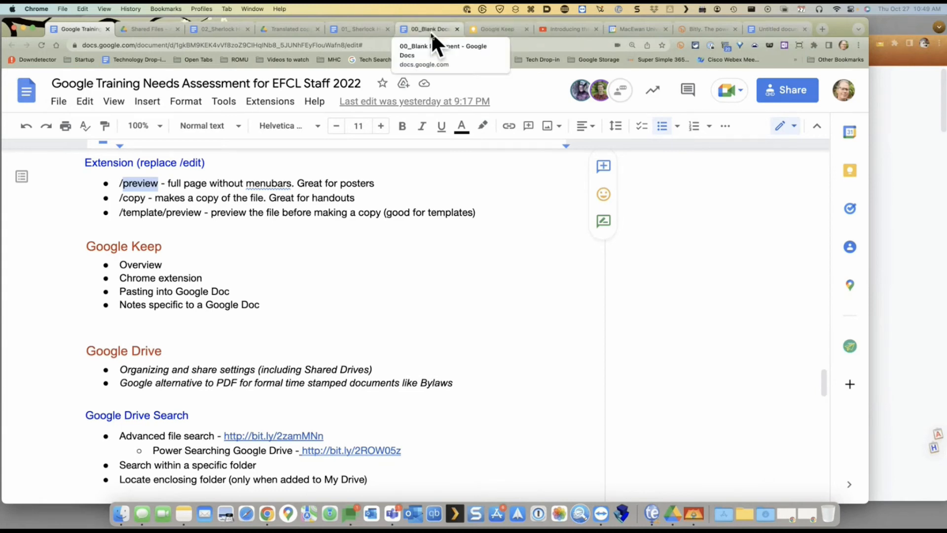
Move the Google Keep tab beside the training doc and close all tabs right of 02_Sherlock
left_click(499, 30)
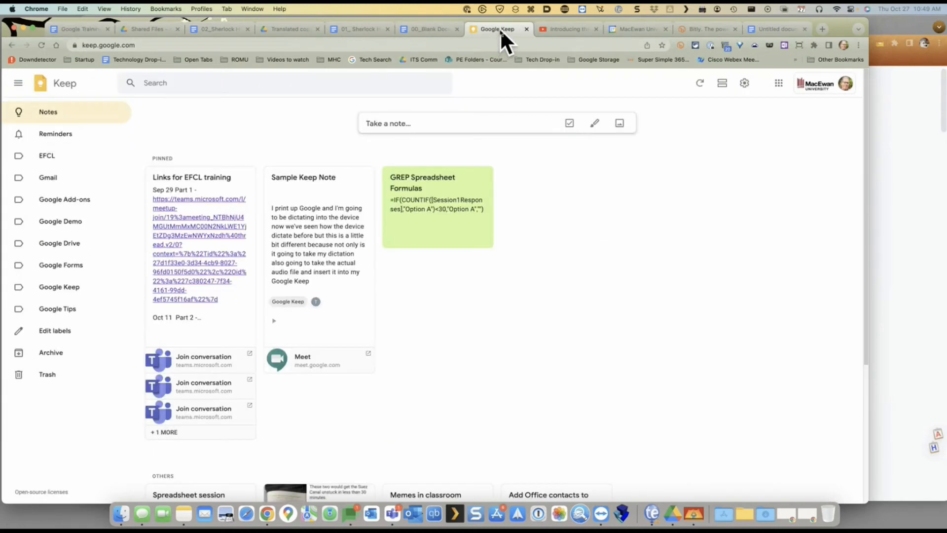
left_click_drag(499, 28, 156, 31)
right_click(305, 29)
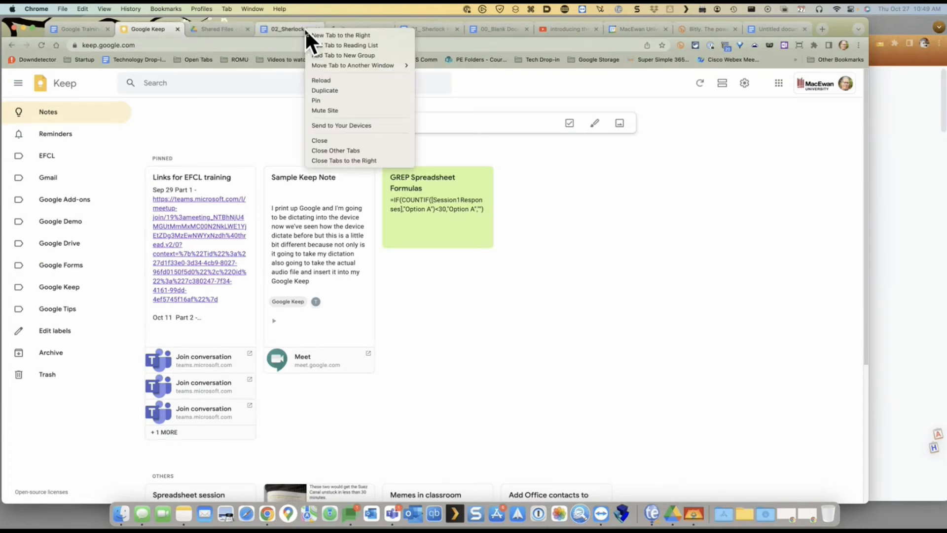
left_click(339, 161)
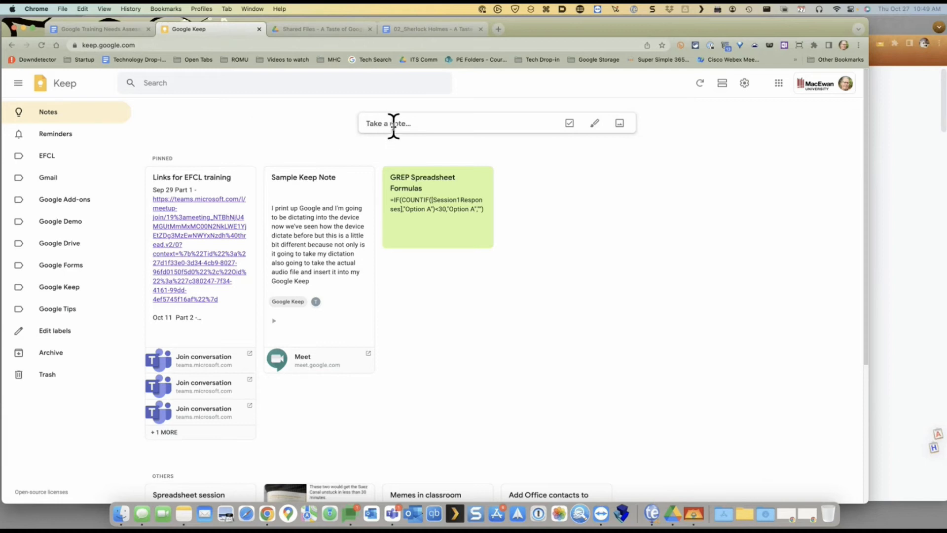
Create a Keep note titled 'Ways to find deals' with placeholder gibberish as its body
left_click(390, 123)
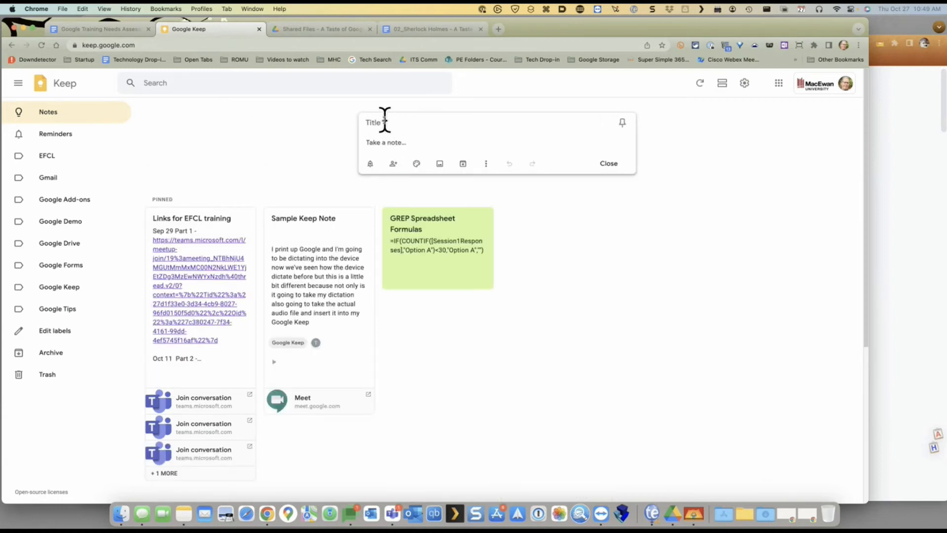
type("Ways to find deals")
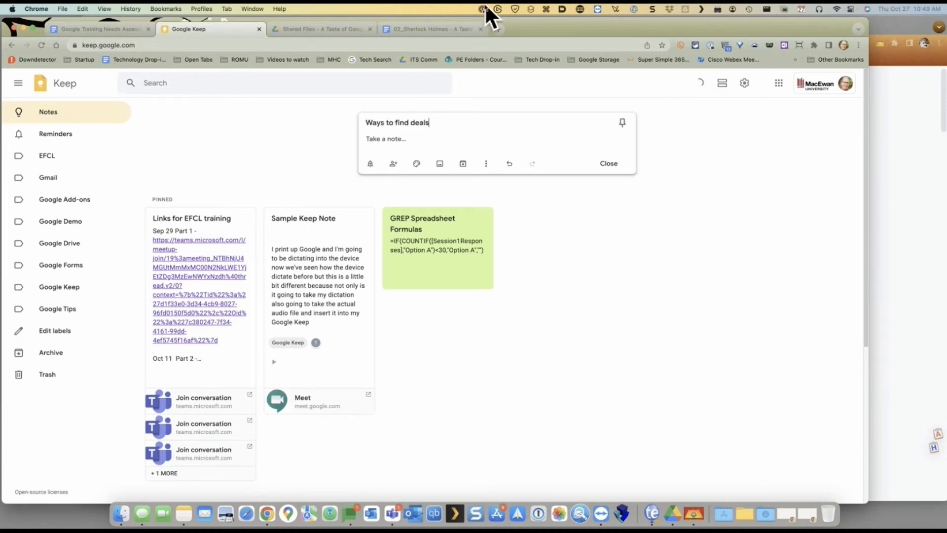
left_click(399, 146)
type("sfhskajhfklsahfhds")
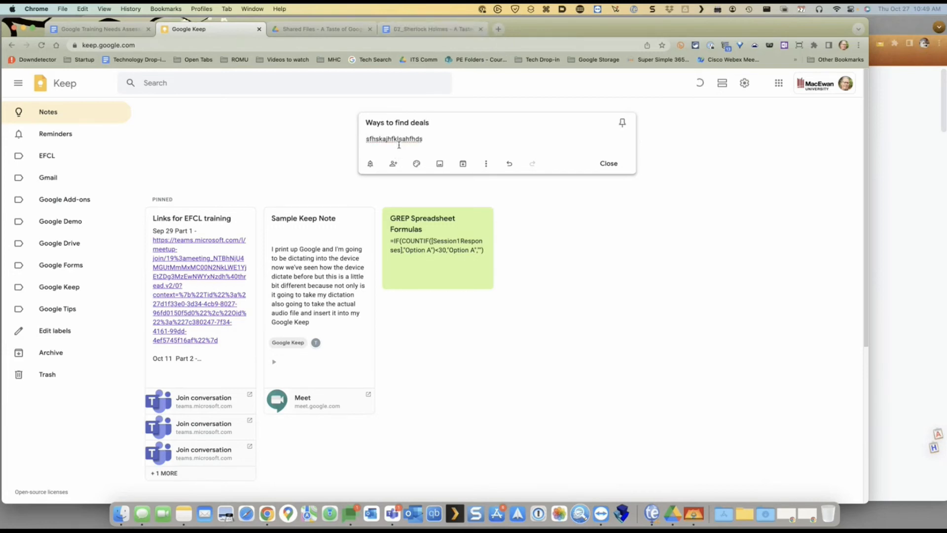
key("Return")
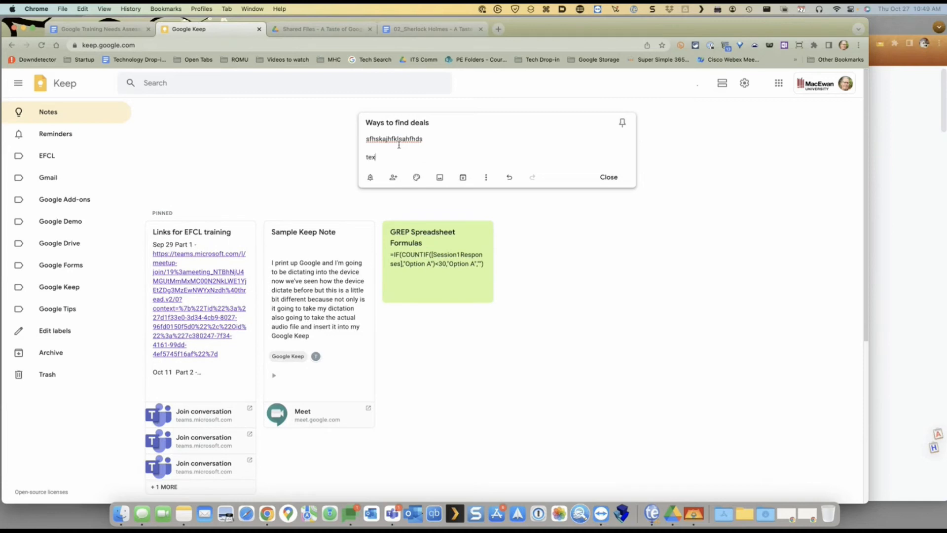
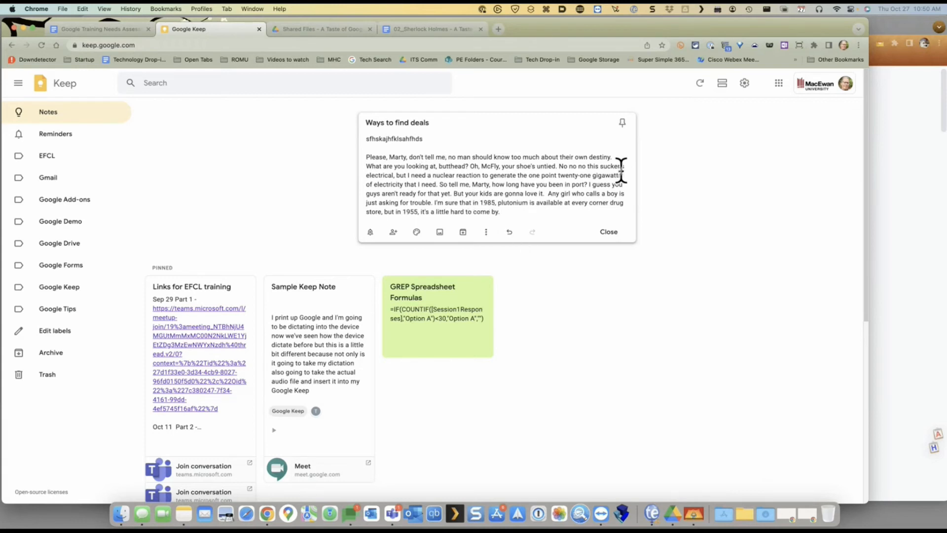
Close the 'Ways to find deals' note and open a new browser tab
left_click(584, 348)
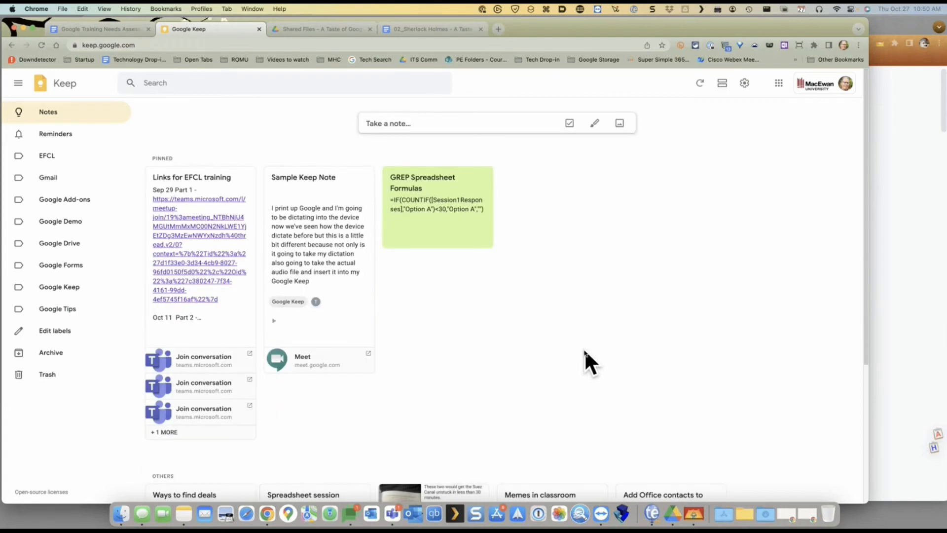
left_click(499, 30)
Search 'macweek', go to Macworld, and open the How to use Stage Manager article
left_click(391, 44)
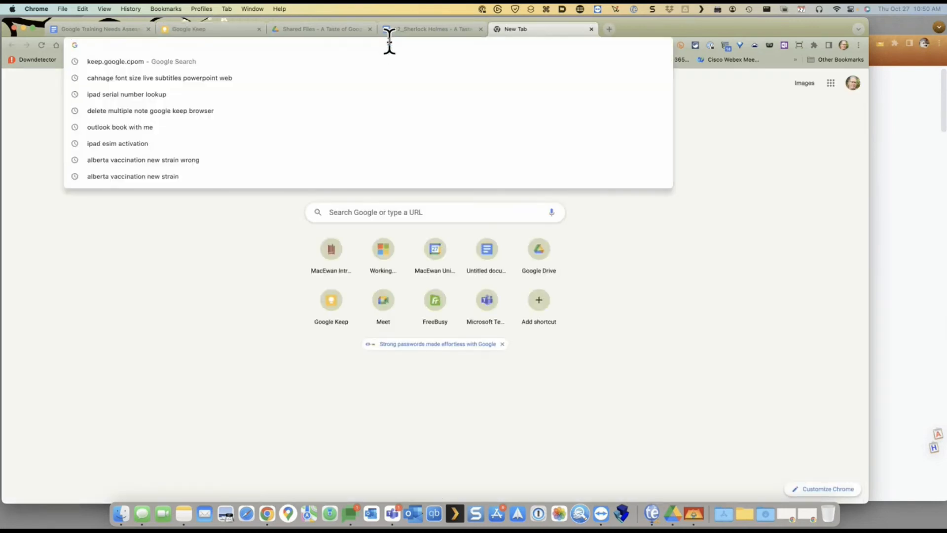
type("mac")
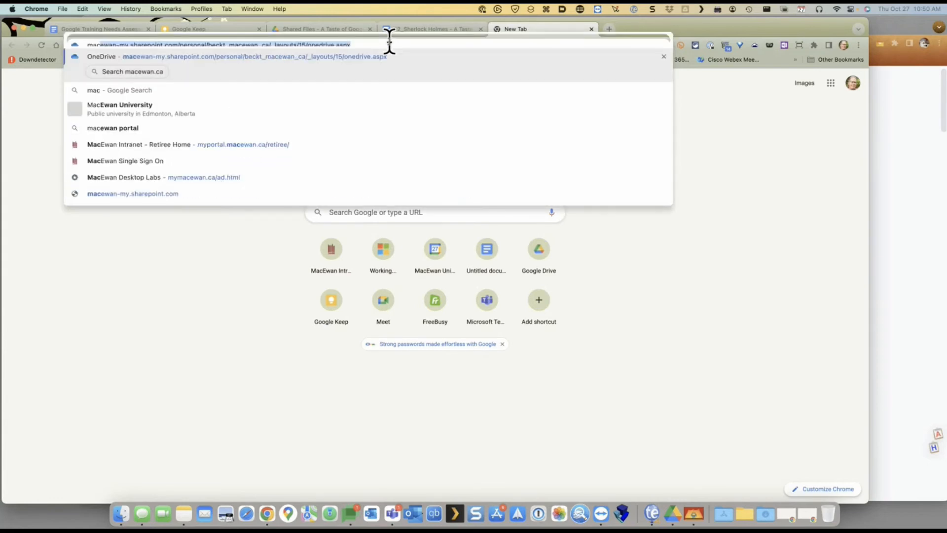
type("week")
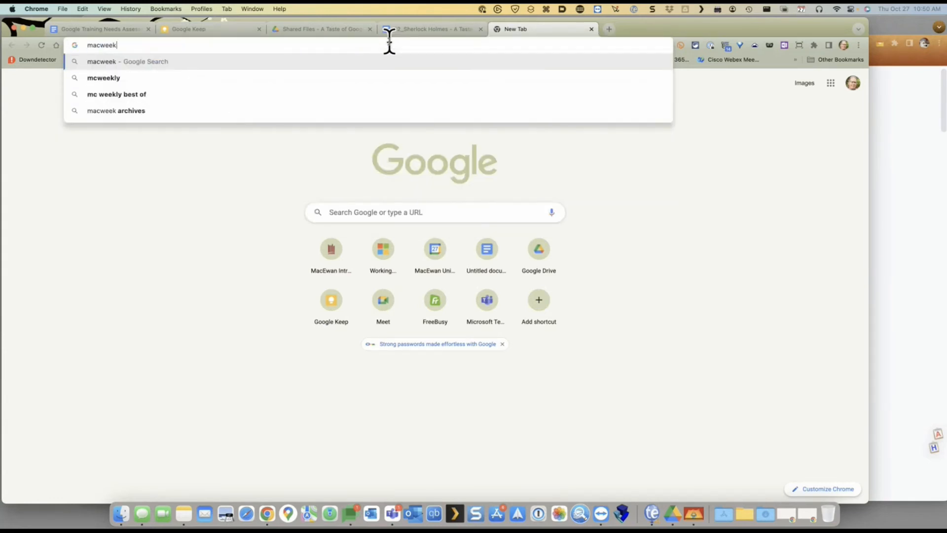
key("Return")
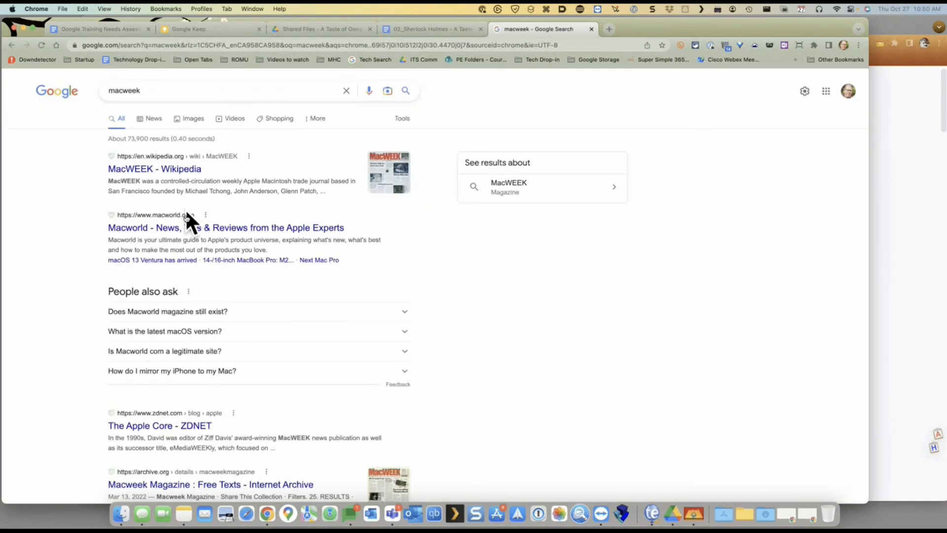
left_click(182, 228)
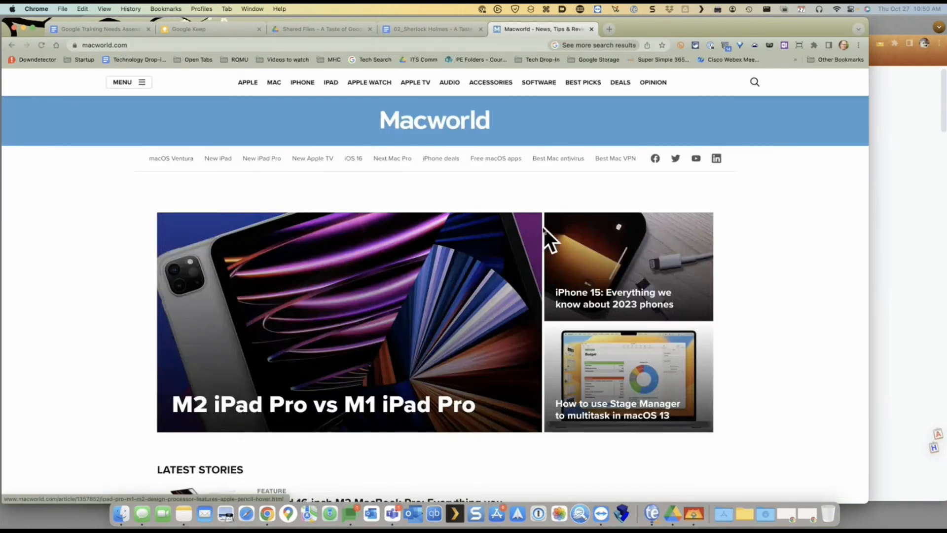
scroll(543, 226, "down", 7)
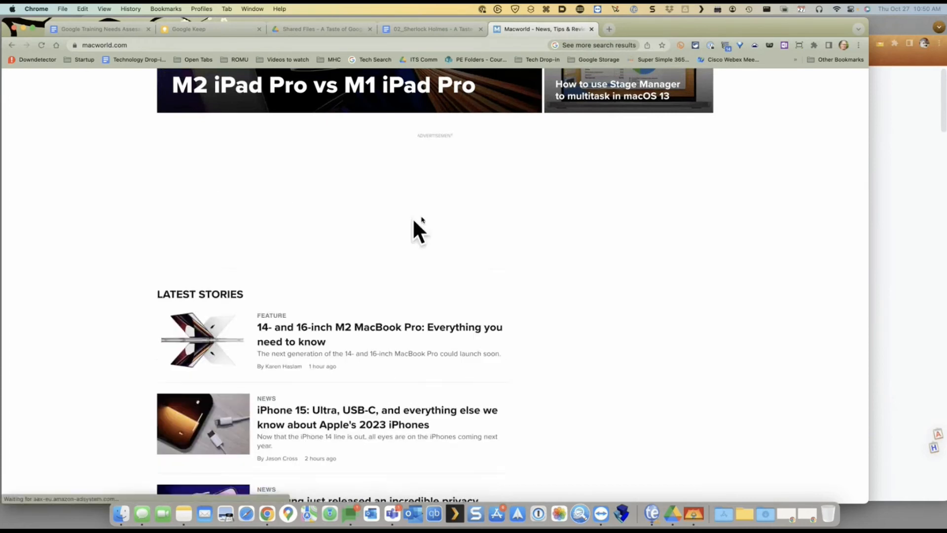
left_click(591, 110)
Dismiss the notification prompt and save the article's opening paragraphs to Keep
scroll(586, 246, "down", 5)
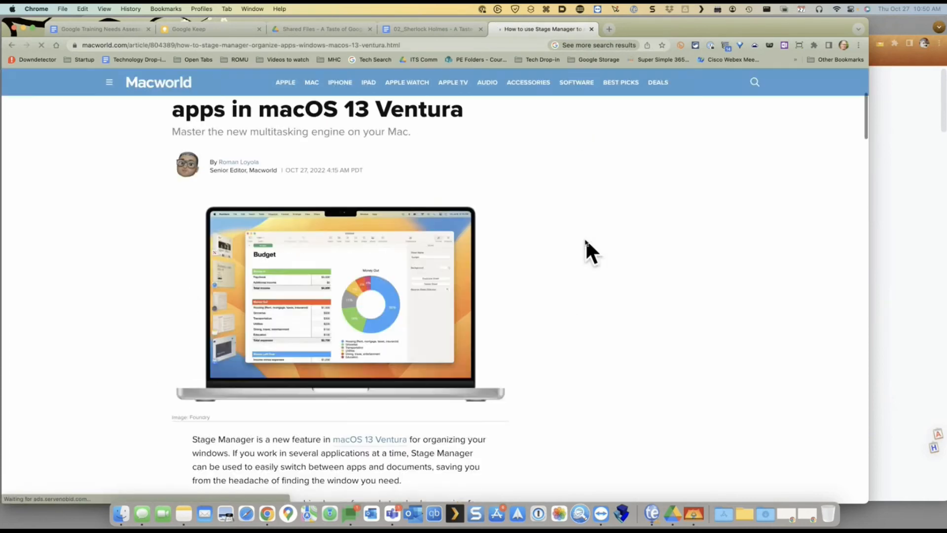
scroll(571, 238, "down", 4)
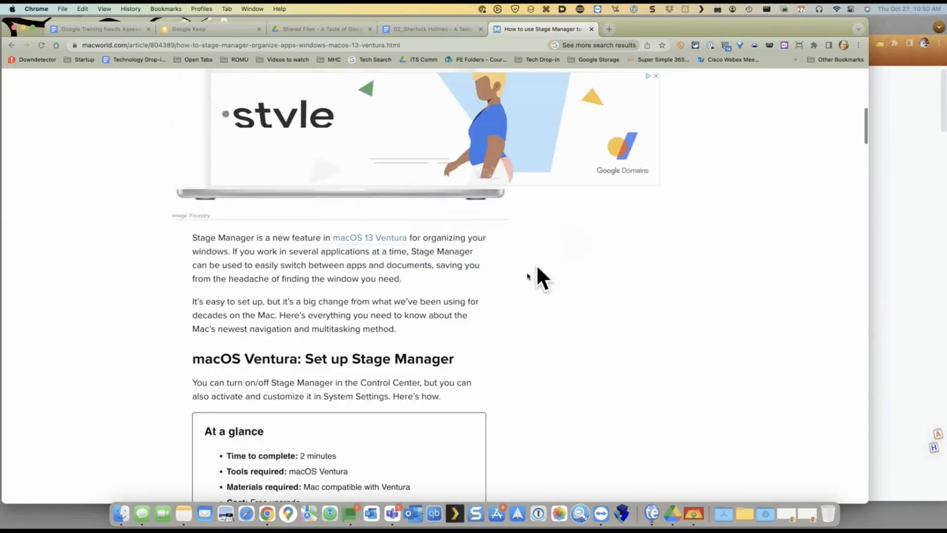
scroll(488, 291, "down", 3)
scroll(488, 291, "up", 3)
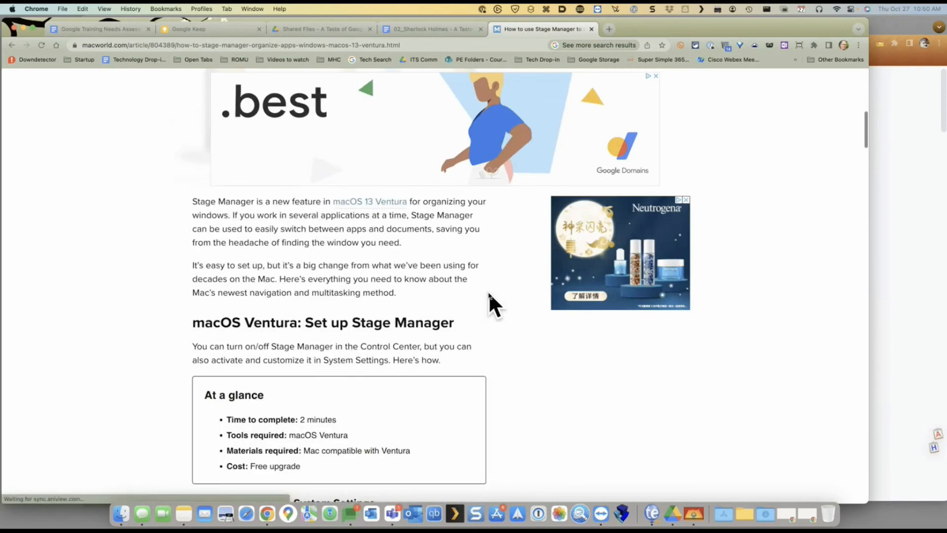
scroll(488, 291, "up", 1)
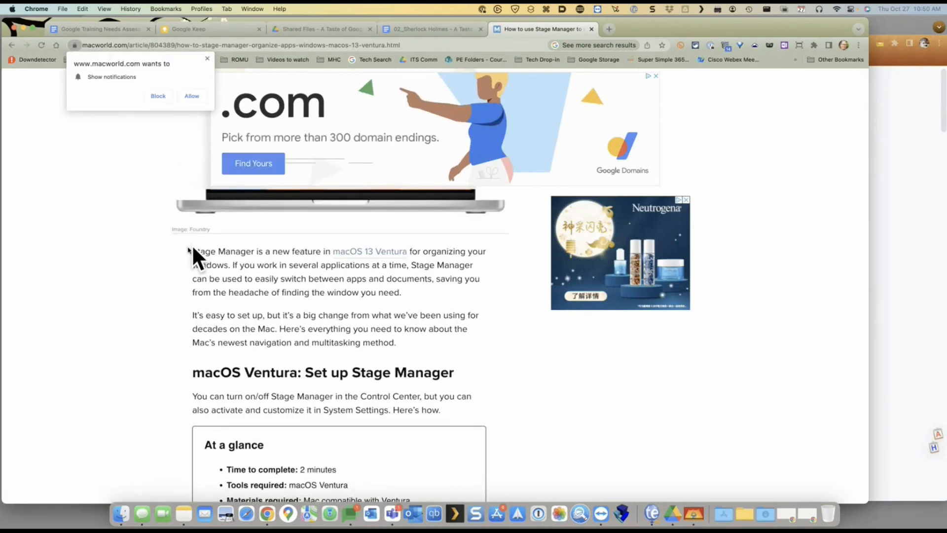
left_click(206, 58)
left_click_drag(192, 249, 411, 339)
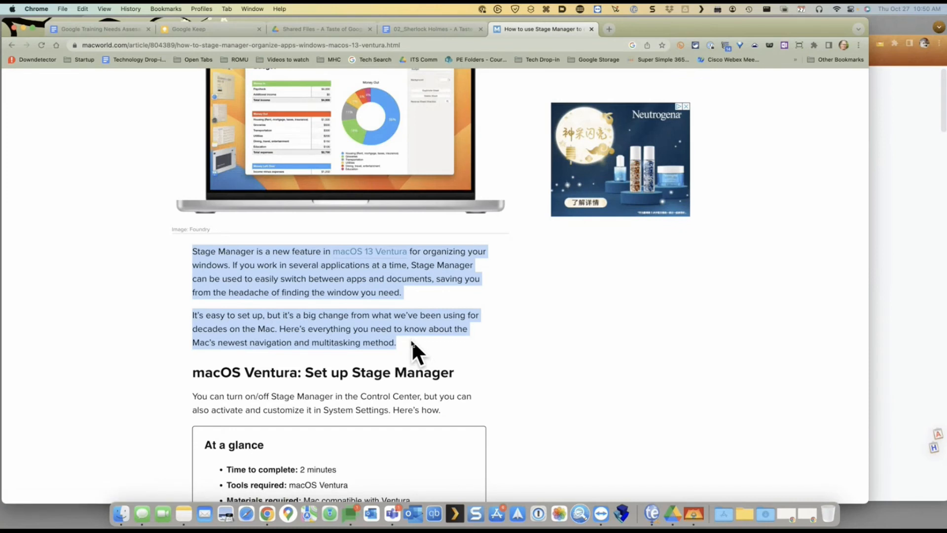
right_click(321, 265)
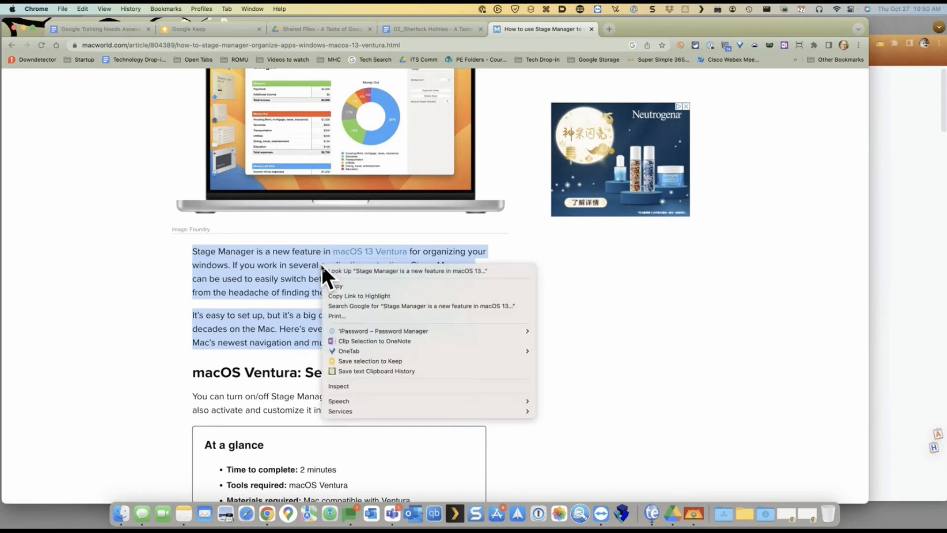
left_click(366, 360)
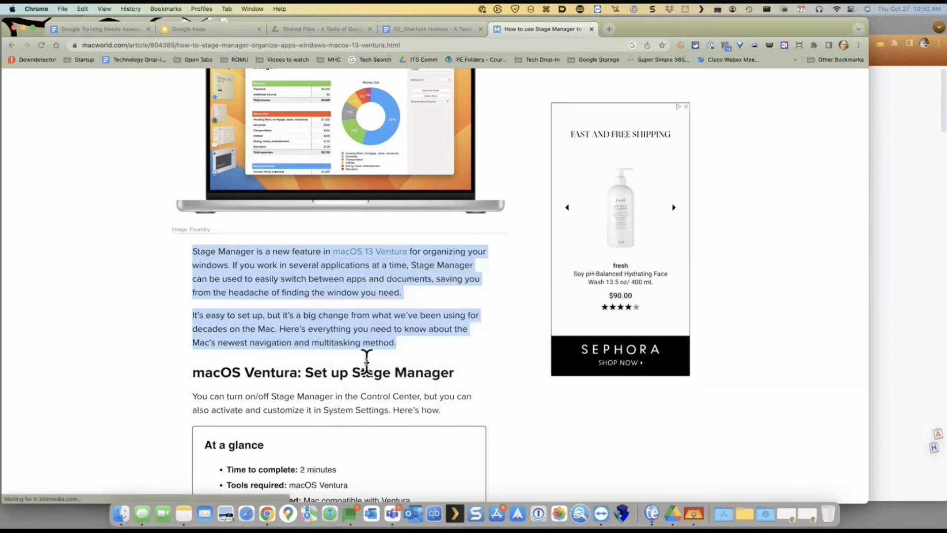
Save the paragraph about clicking window thumbnails to Keep via the Keep extension submenu
scroll(374, 345, "down", 15)
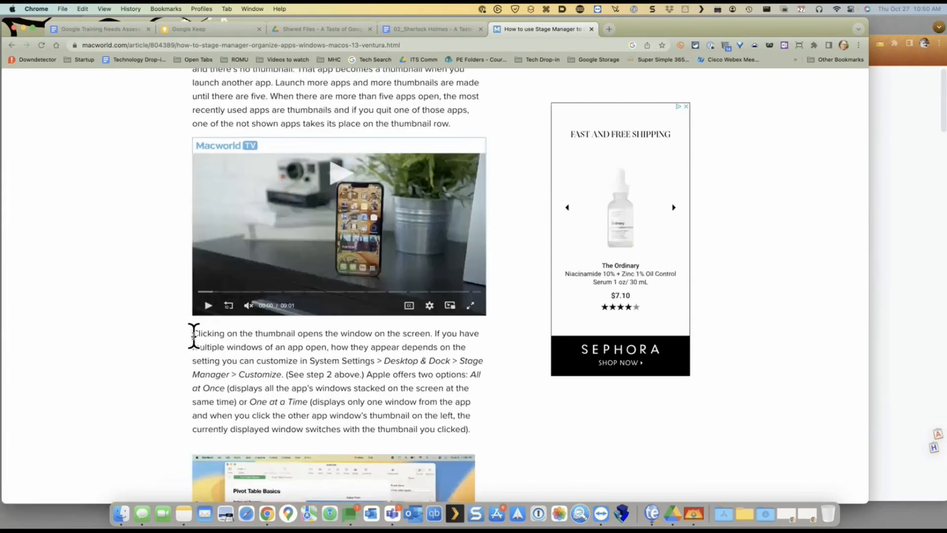
left_click_drag(190, 334, 481, 428)
scroll(484, 440, "down", 4)
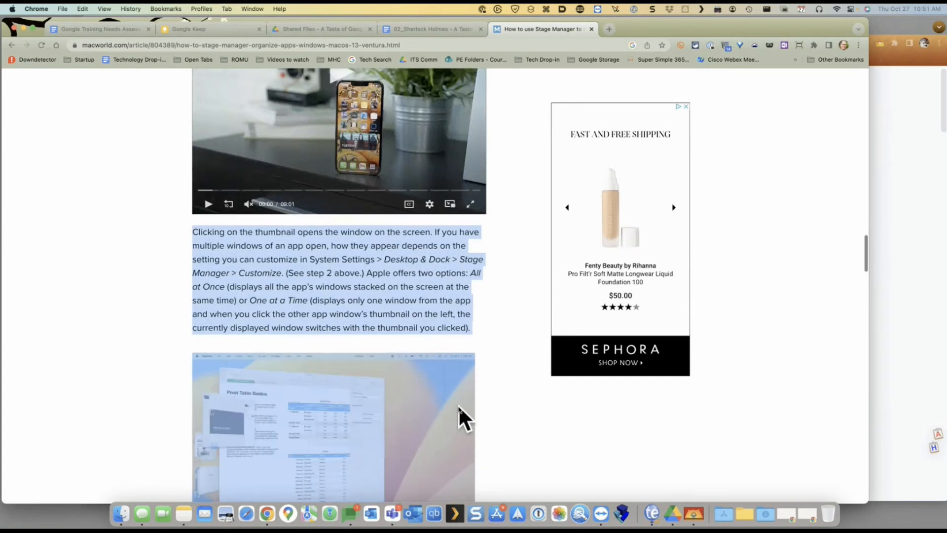
right_click(457, 404)
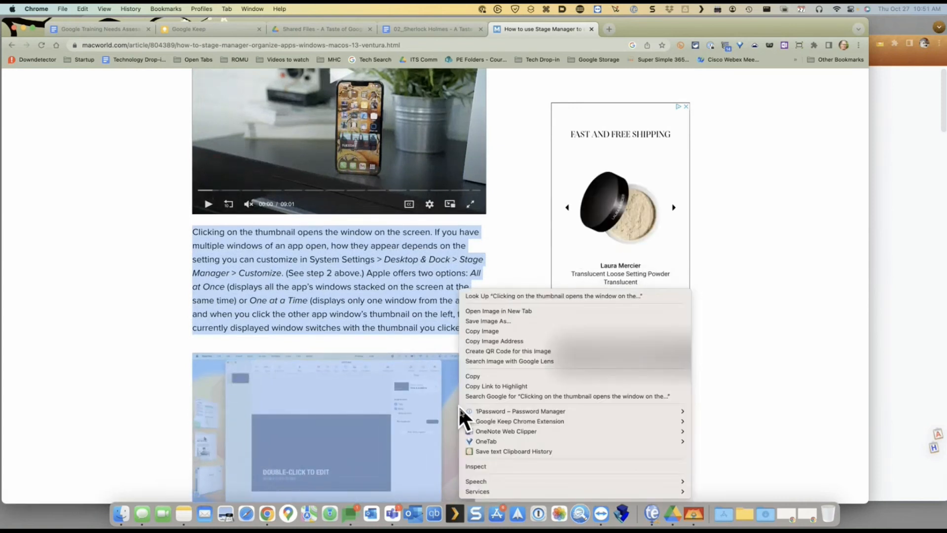
mouse_move(526, 417)
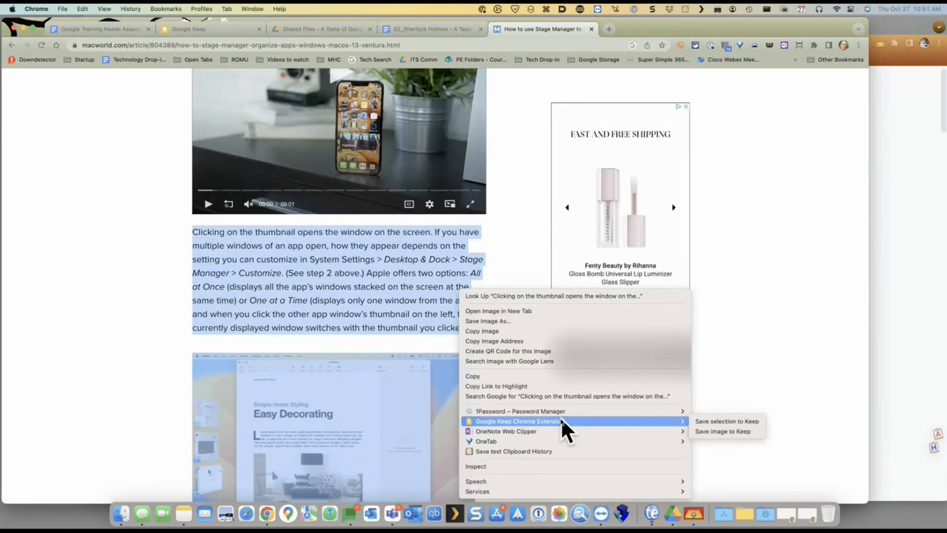
left_click(713, 421)
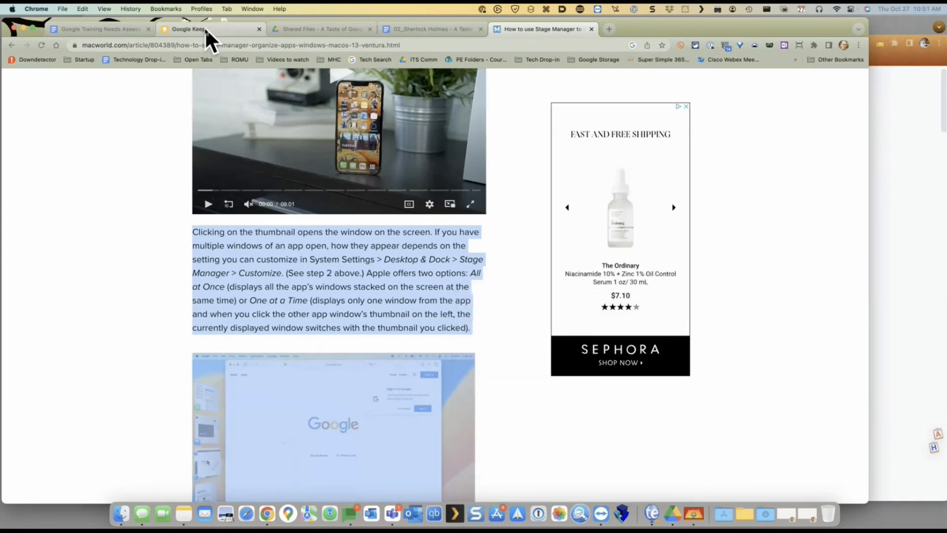
Reload Google Keep and scroll through the newly saved notes
left_click(206, 29)
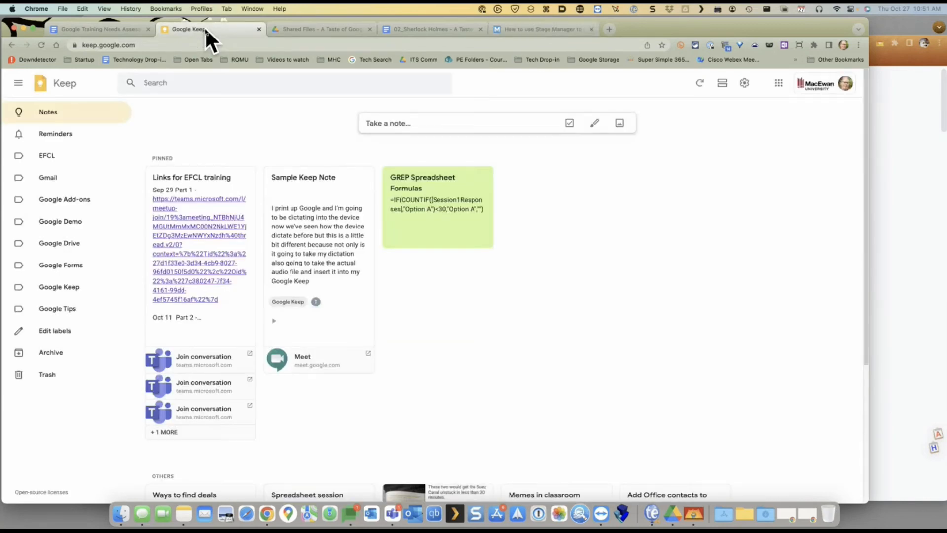
left_click(43, 46)
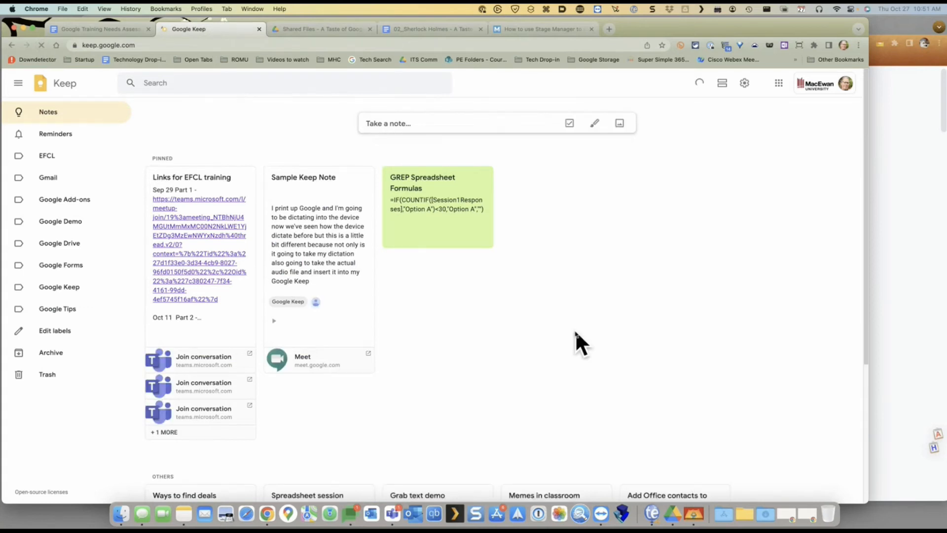
scroll(575, 329, "down", 5)
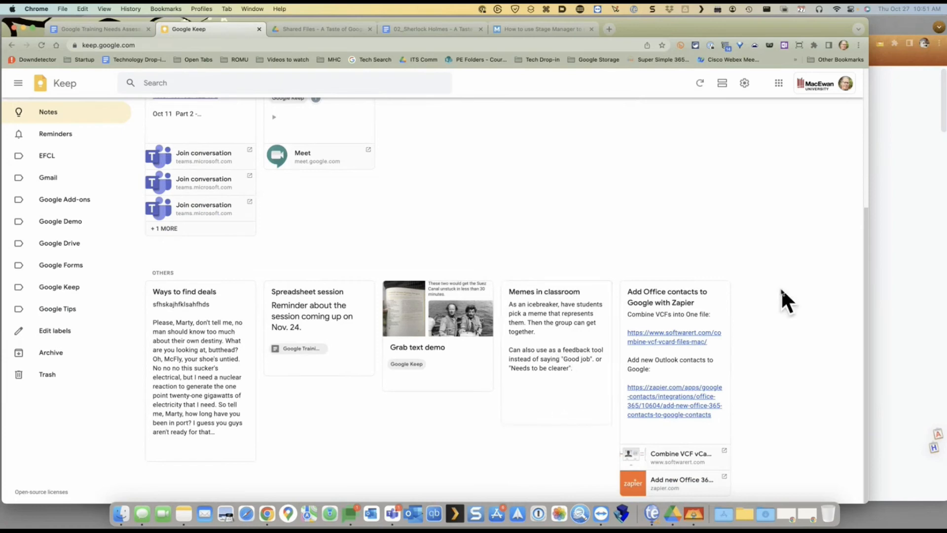
Clear the Stage Manager article's text selection, then reload Keep's notes list again
left_click(508, 28)
left_click(572, 247)
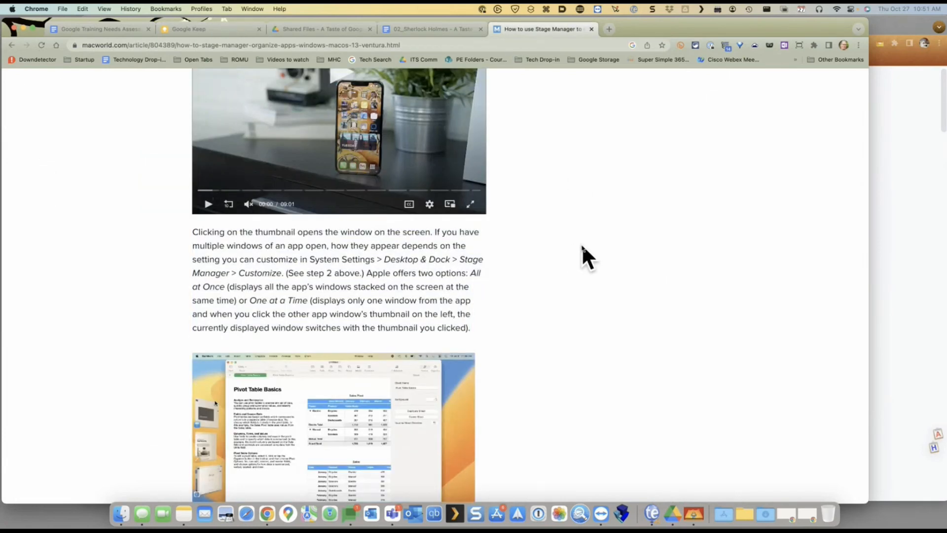
scroll(578, 247, "down", 10)
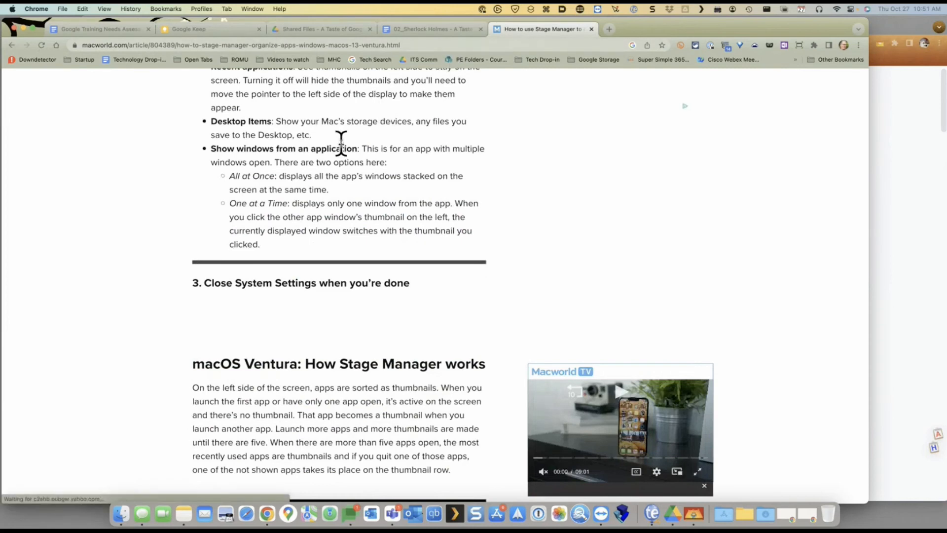
left_click(227, 30)
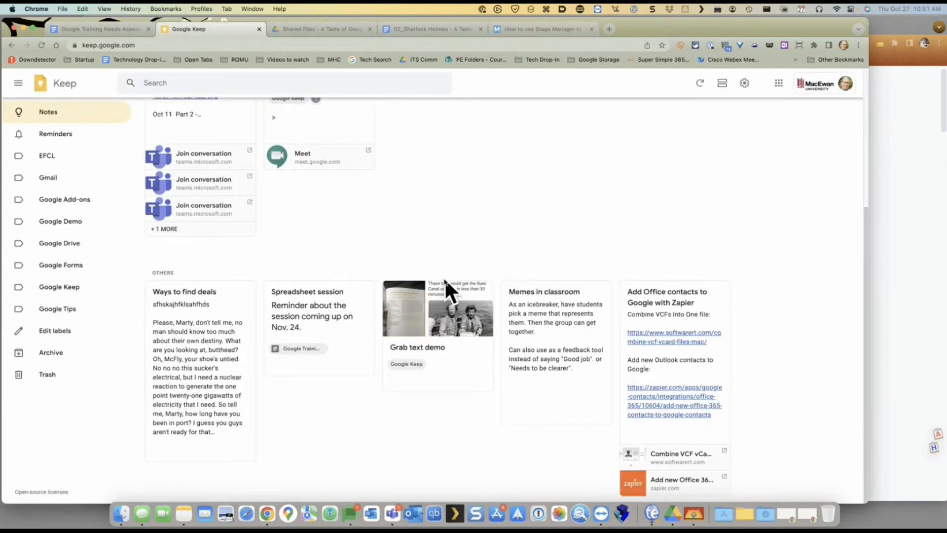
left_click(42, 44)
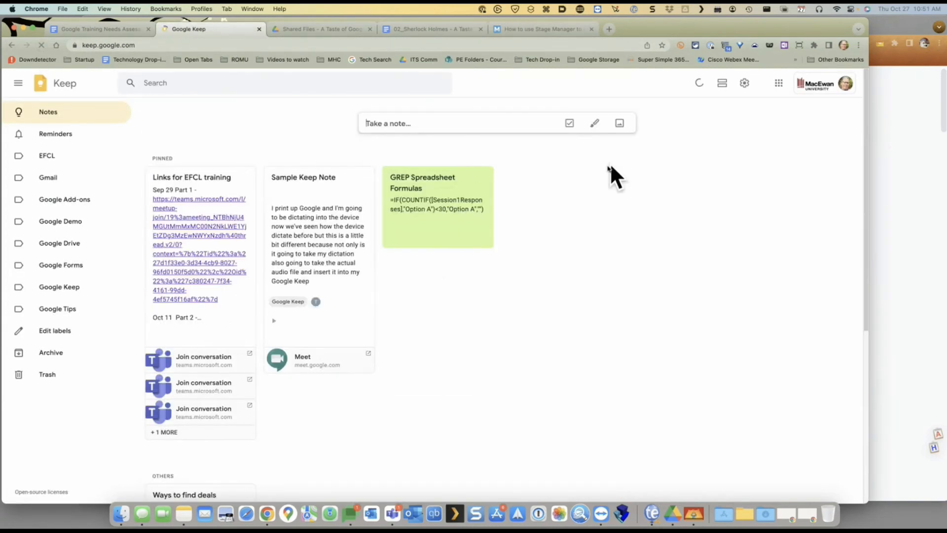
scroll(506, 253, "down", 8)
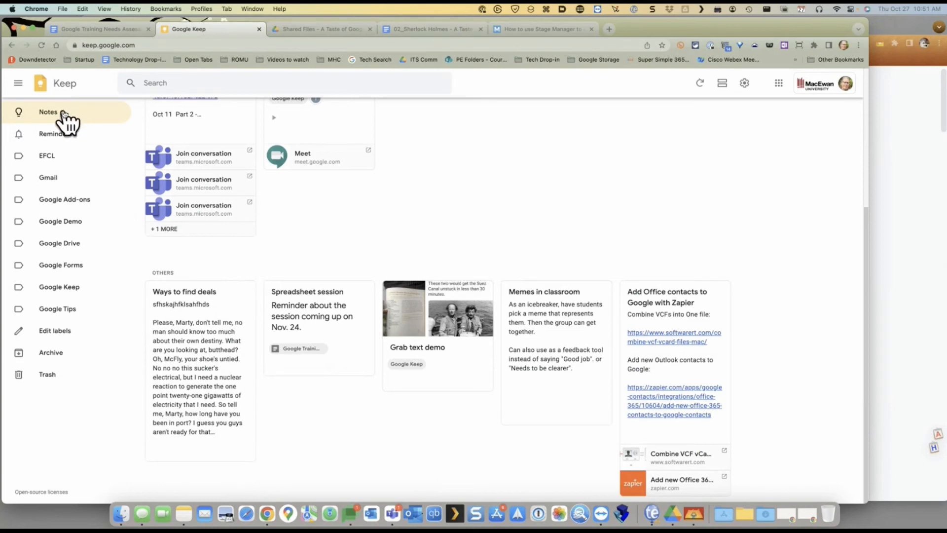
Select the 'All but four stories' paragraph in the Sherlock document and open its context menu
left_click(444, 28)
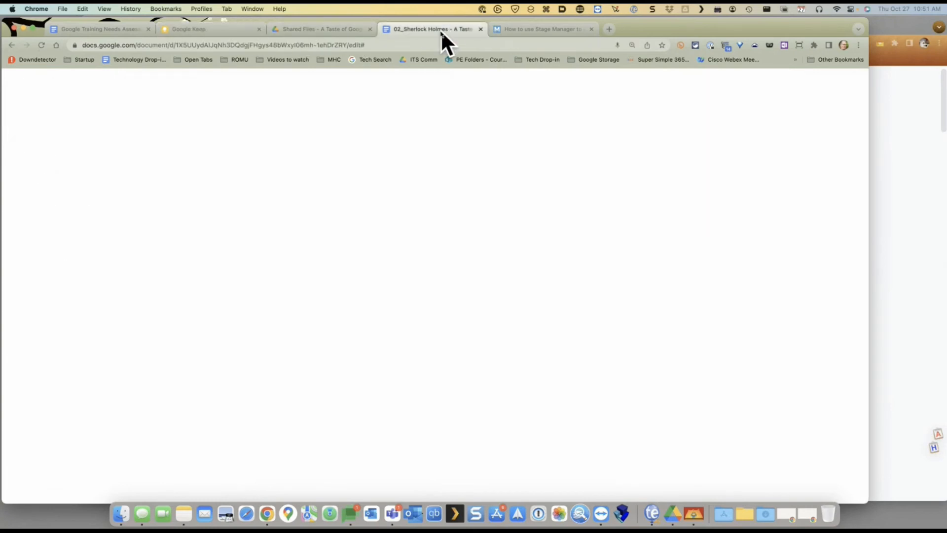
left_click_drag(92, 265, 396, 311)
right_click(329, 285)
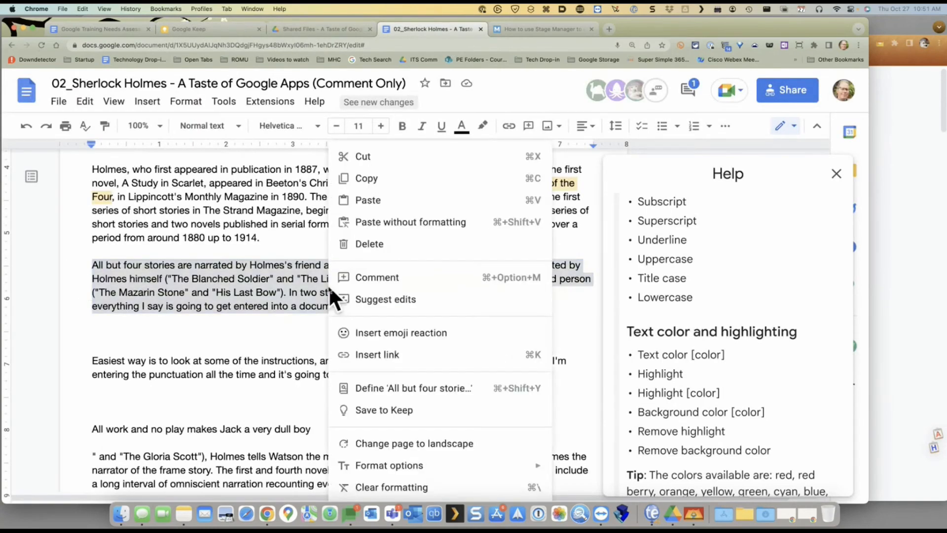
Save the Macworld 'Desktop Items' and 'Show windows' text as a Keep note
left_click(544, 28)
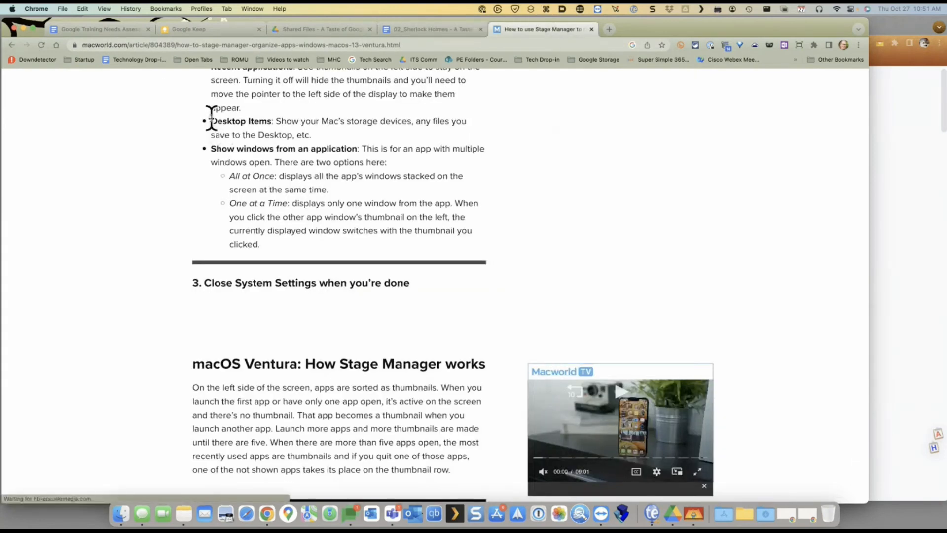
left_click_drag(211, 118, 353, 157)
right_click(352, 154)
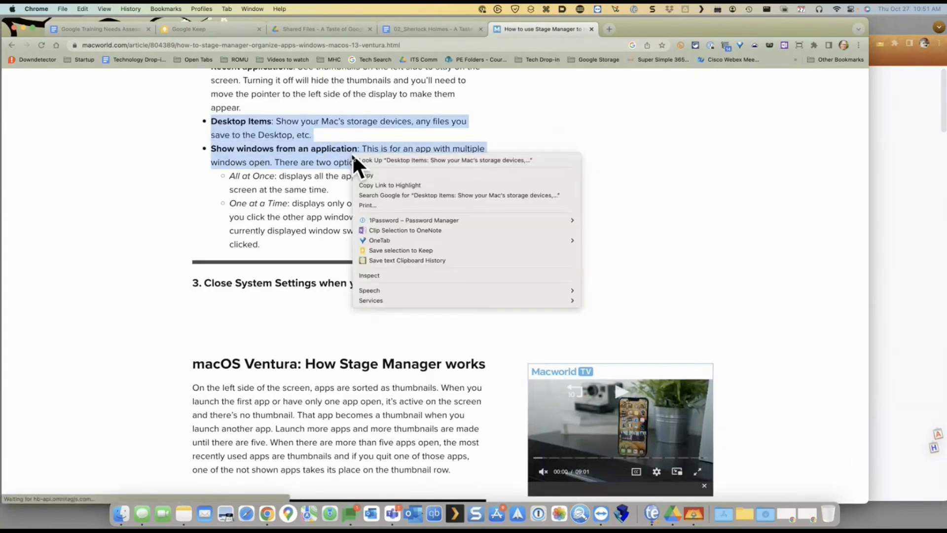
left_click(392, 250)
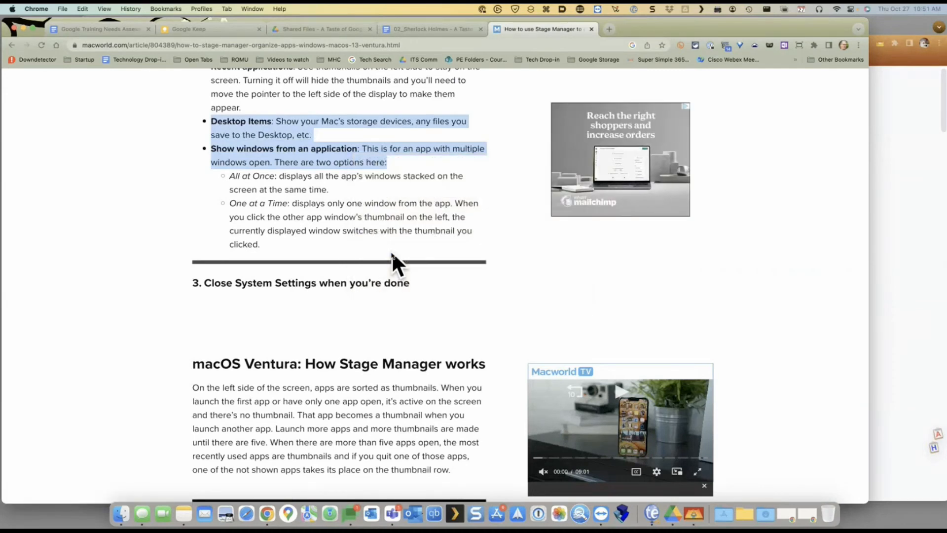
Review the Keep notes list, then return to the Sherlock Holmes document
left_click(207, 28)
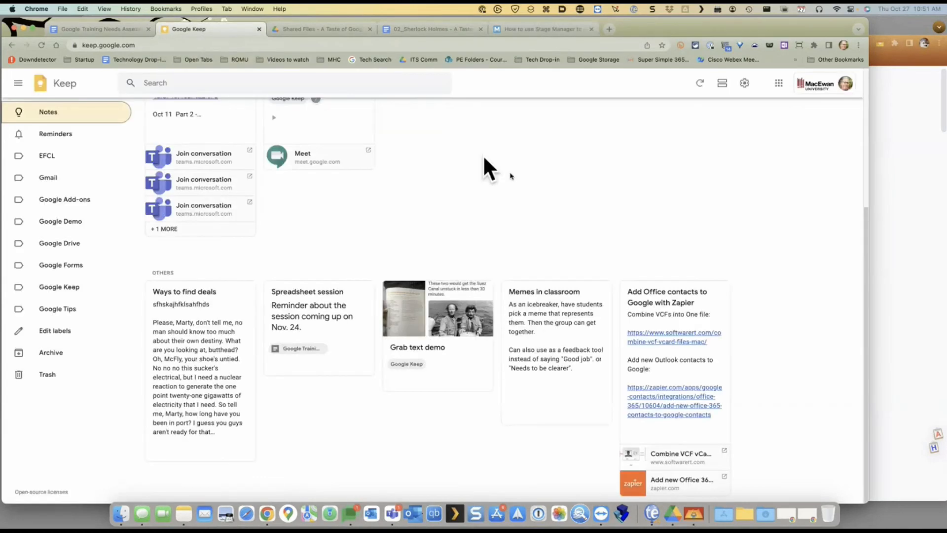
scroll(582, 209, "up", 4)
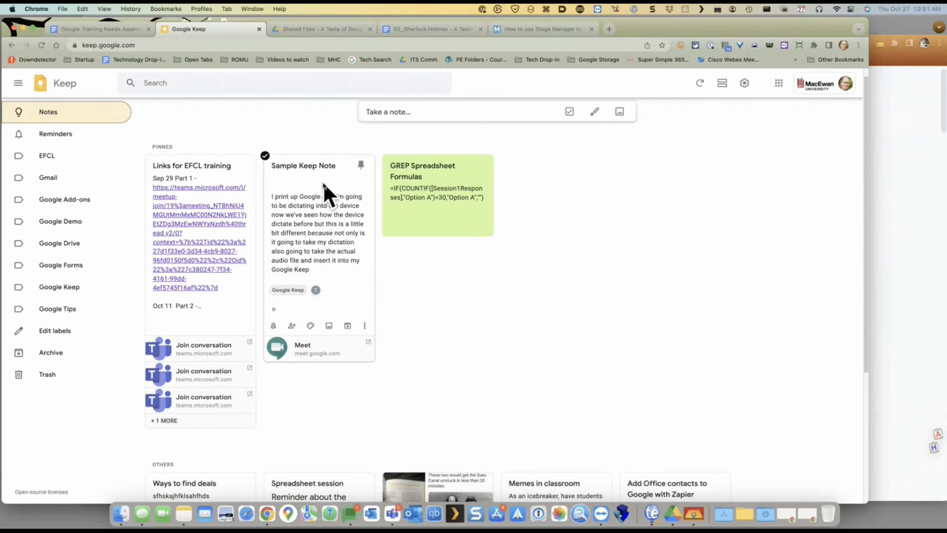
scroll(296, 187, "down", 2)
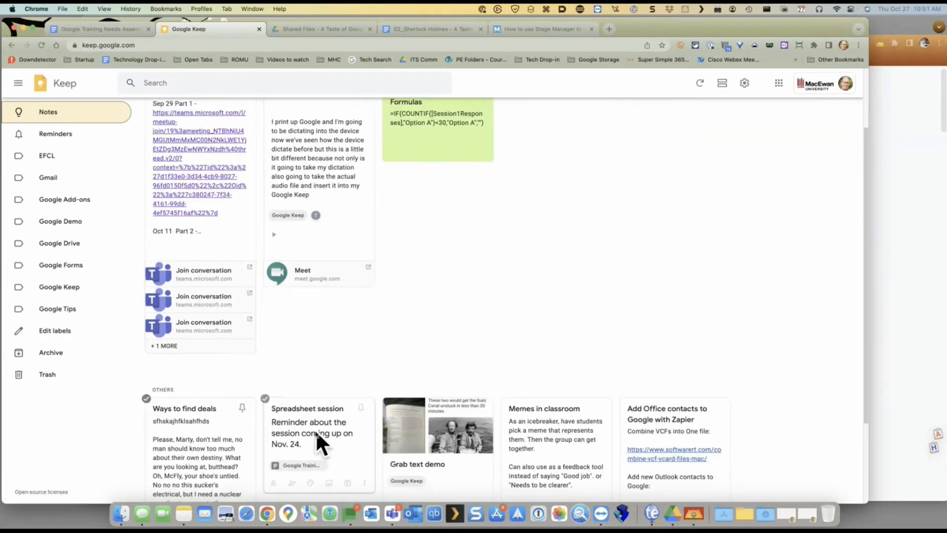
scroll(615, 276, "up", 2)
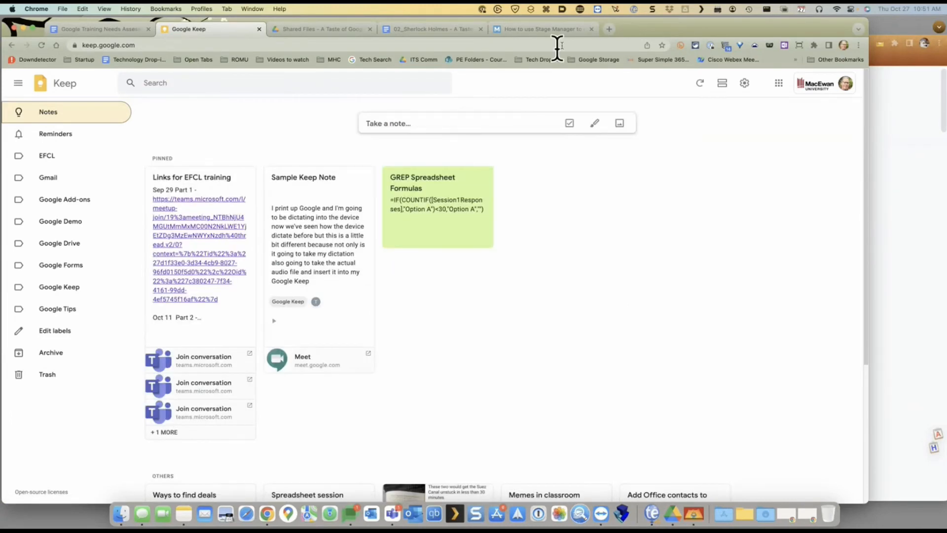
left_click(452, 29)
Close the help panel and add an empty line below the Easiest way paragraph
left_click(837, 175)
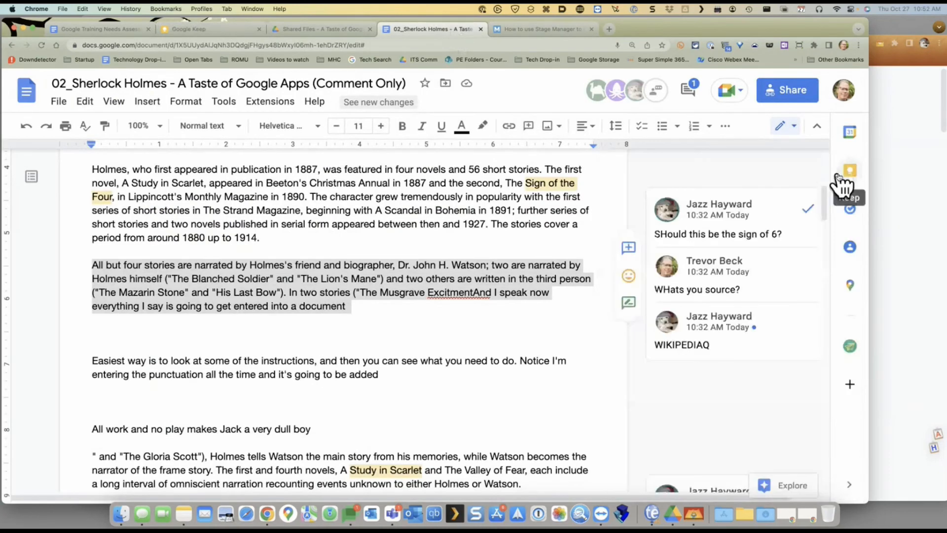
left_click(445, 361)
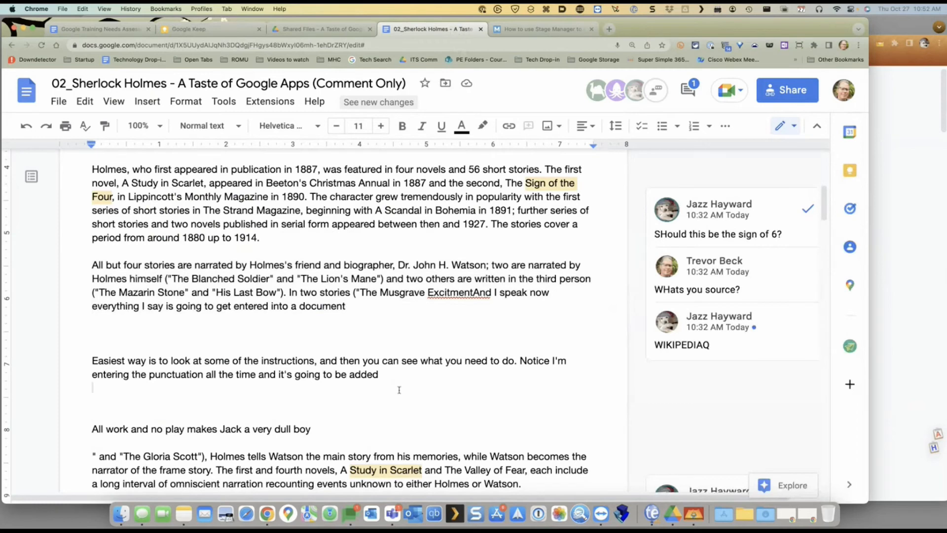
key("Return")
key("Return")
key("Return")
key("Return")
key("Return")
key("Return")
key("Return")
key("Return")
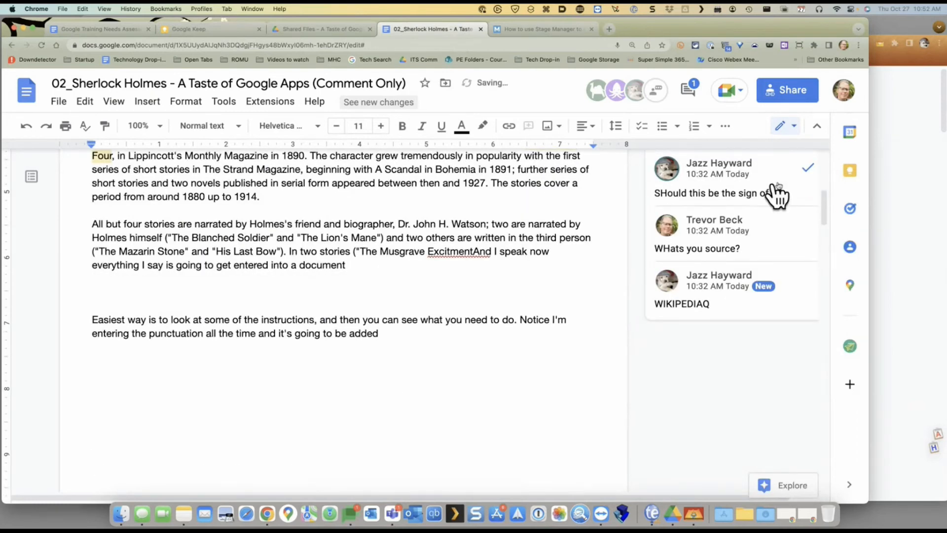
Drag the Sample Keep Note from the Keep side panel into the document
left_click(850, 485)
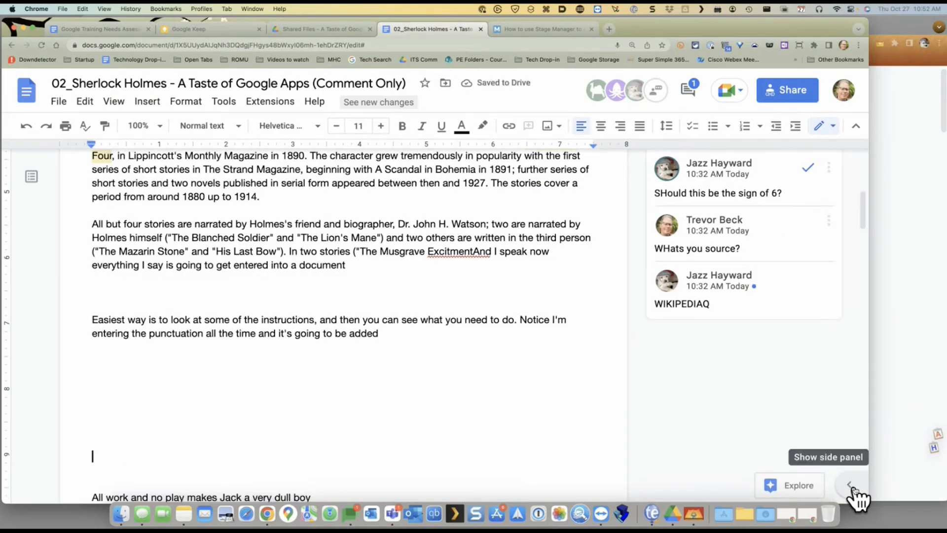
left_click(850, 486)
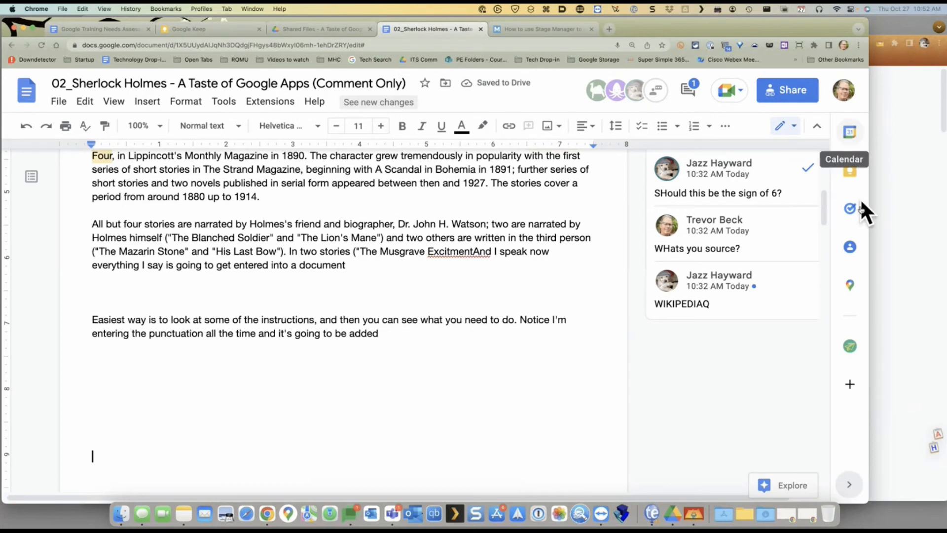
left_click(849, 170)
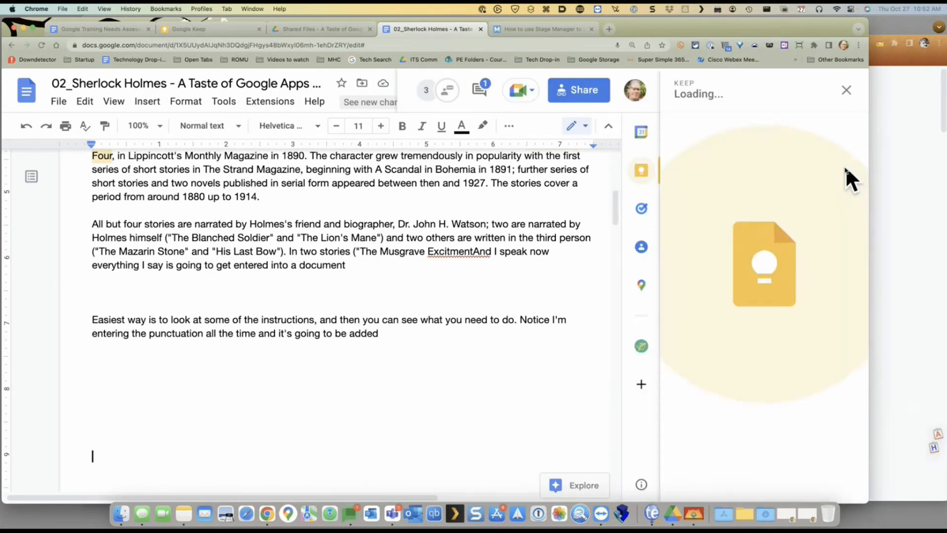
scroll(809, 247, "down", 5)
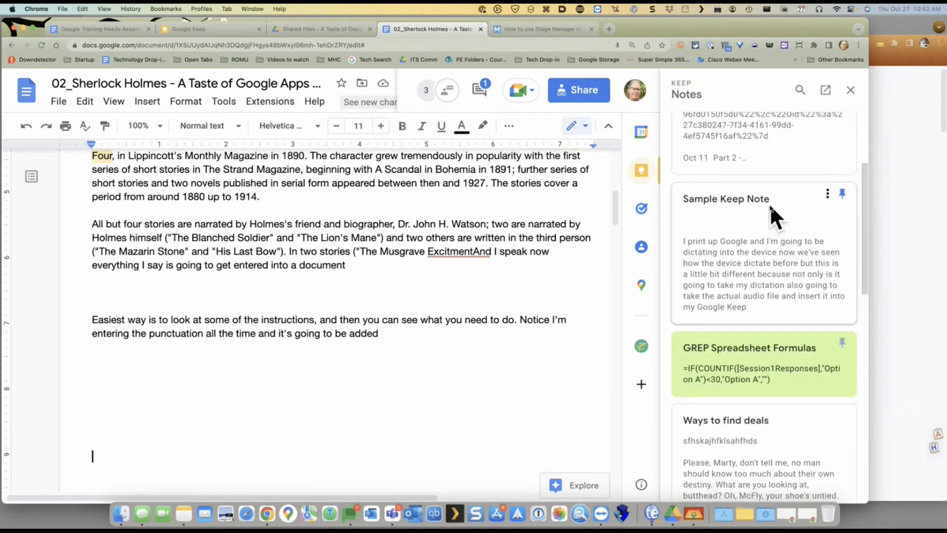
left_click(770, 203)
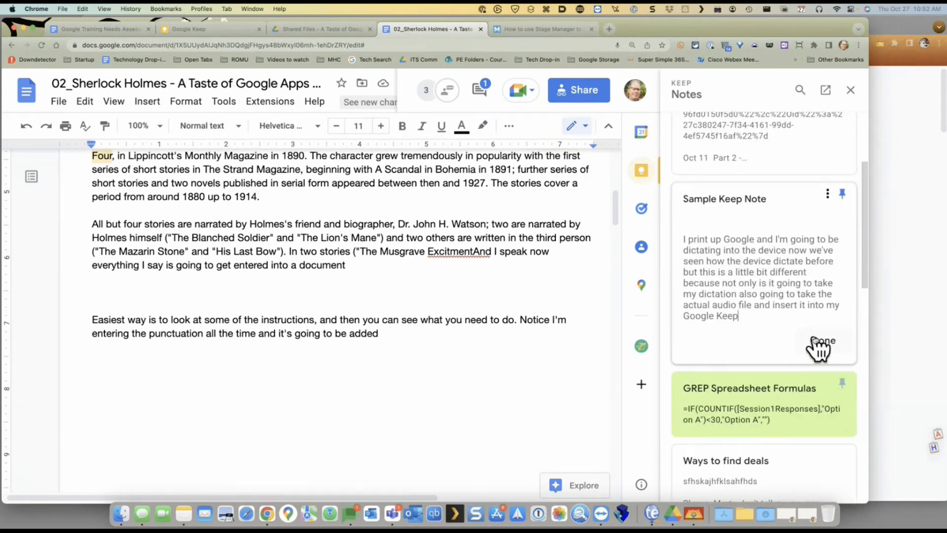
left_click(820, 346)
left_click_drag(724, 318, 124, 367)
scroll(252, 380, "down", 5)
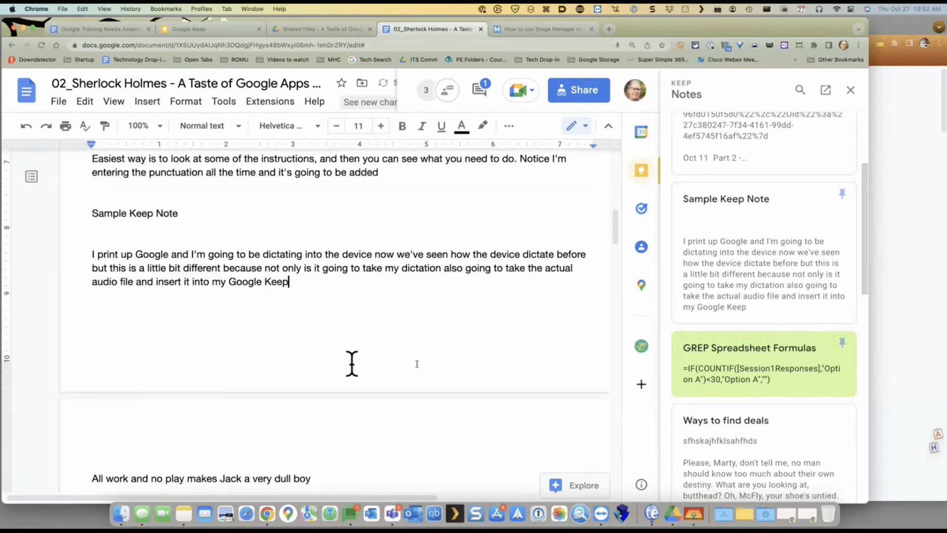
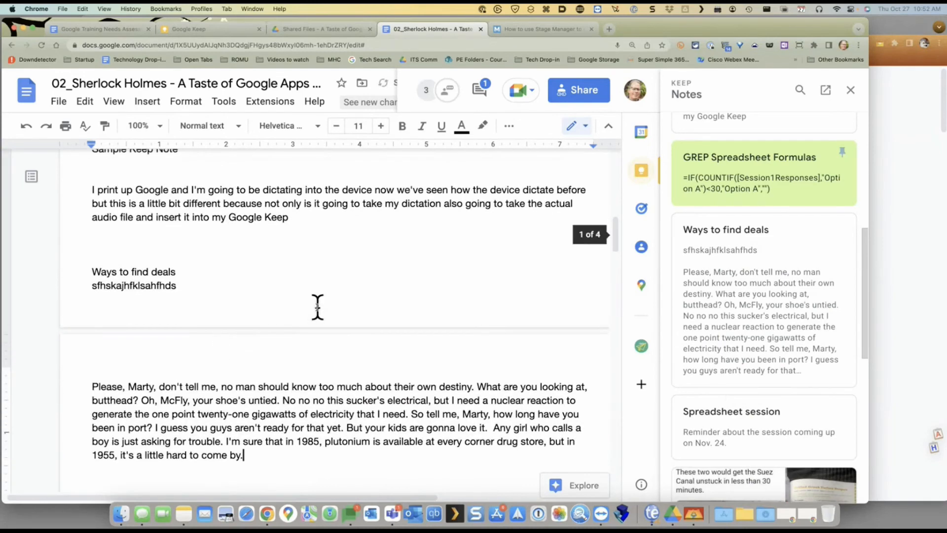
Insert an empty line below the 'Please, Marty…' paragraph and bring the Grab text demo note into view
scroll(317, 307, "up", 3)
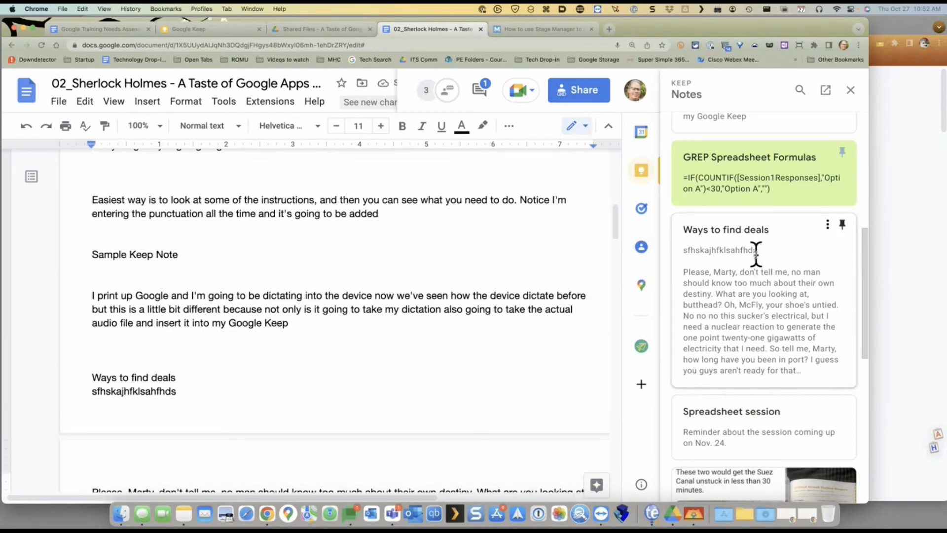
scroll(337, 326, "down", 3)
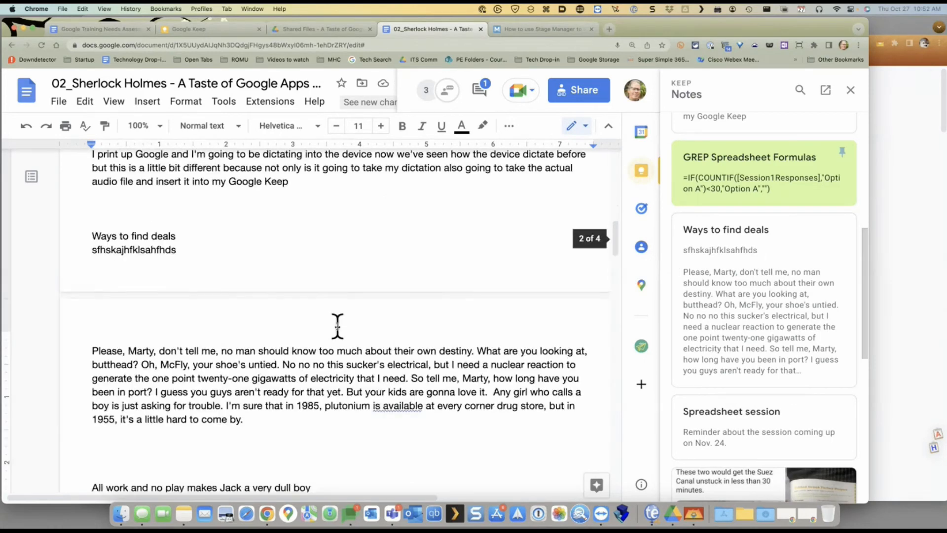
scroll(337, 325, "down", 3)
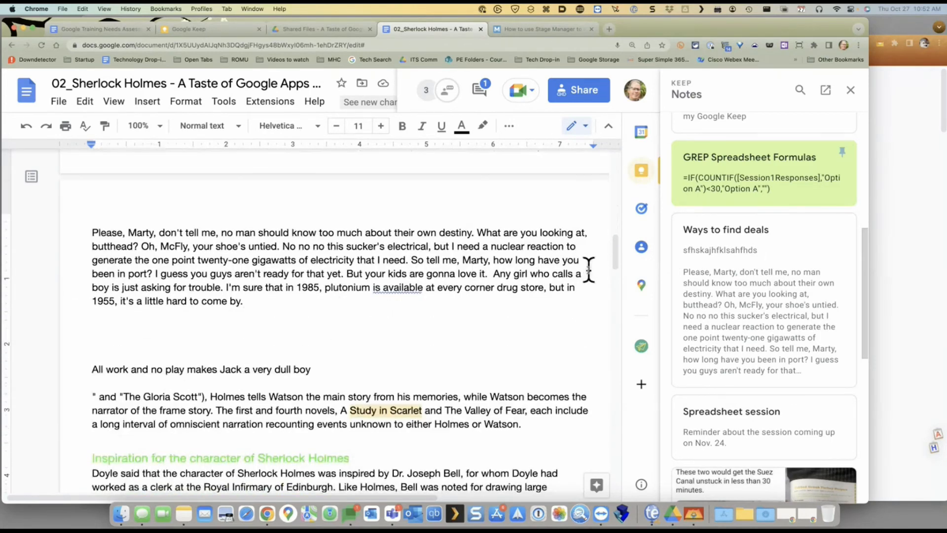
scroll(588, 271, "up", 5)
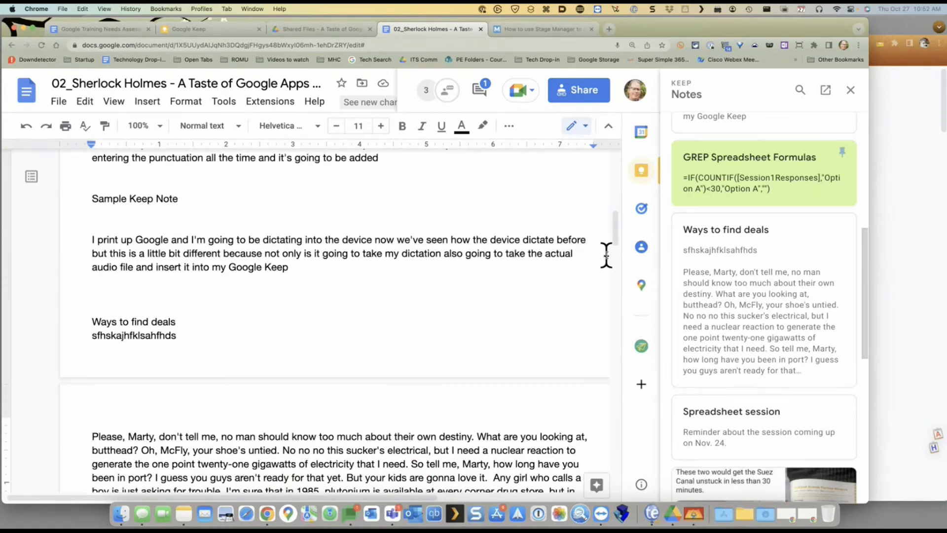
scroll(563, 310, "down", 5)
scroll(325, 387, "up", 5)
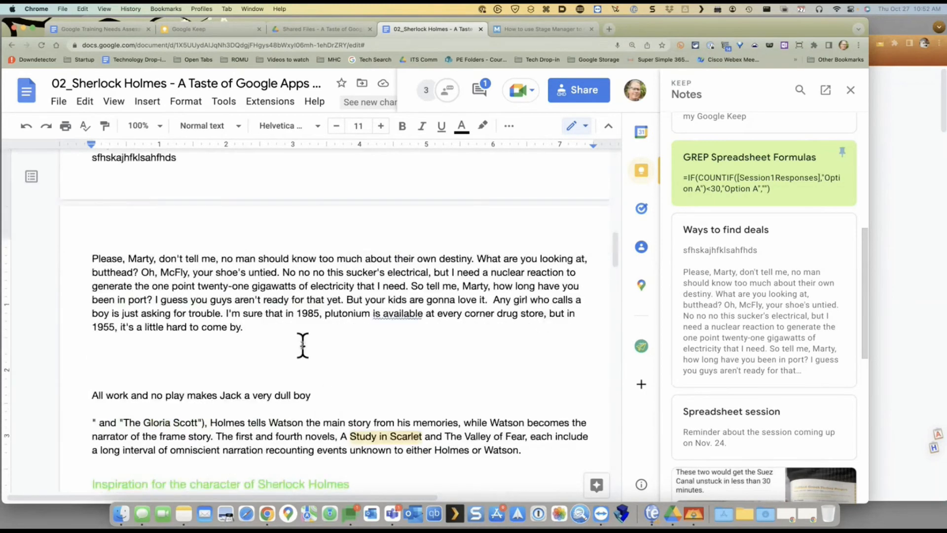
key("Return")
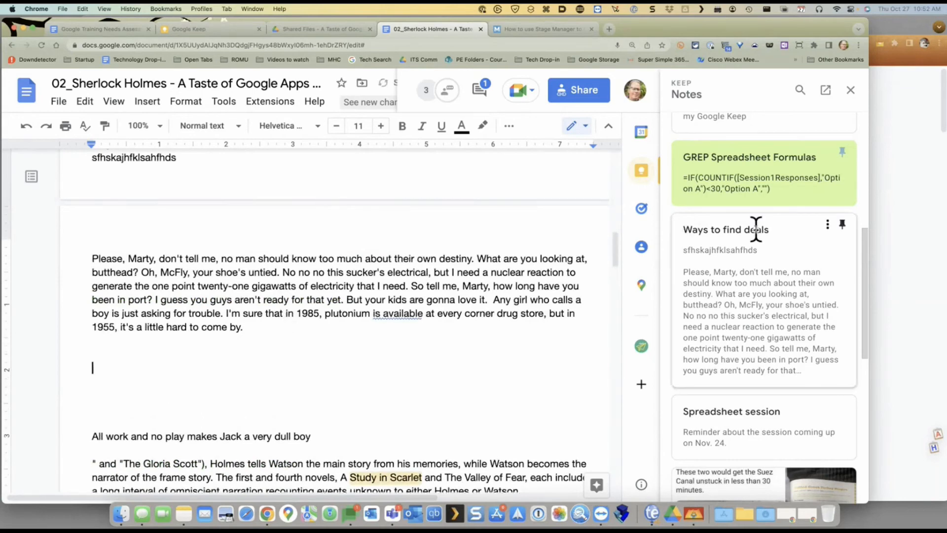
scroll(752, 227, "down", 4)
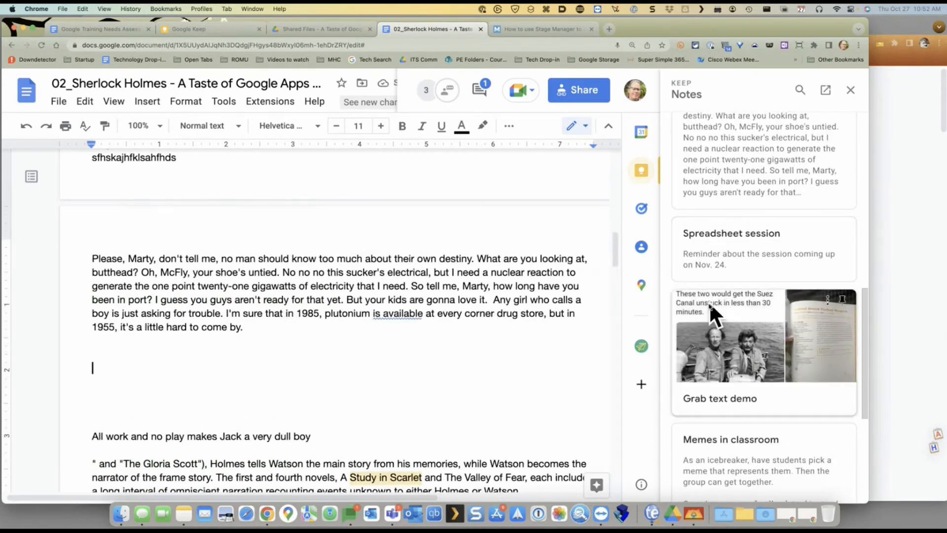
Drag the Grab text demo note with its recipe photos into the document
left_click(807, 391)
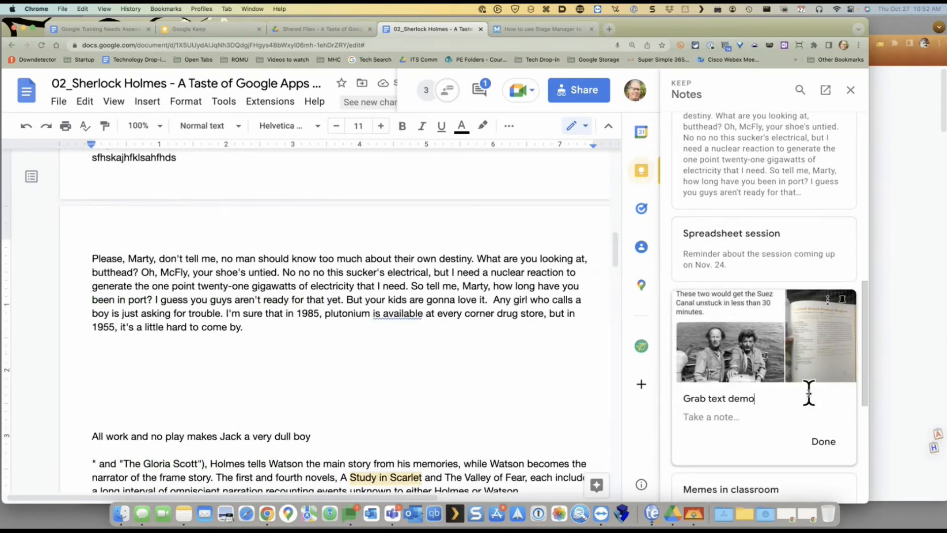
left_click(821, 443)
left_click_drag(773, 406, 184, 377)
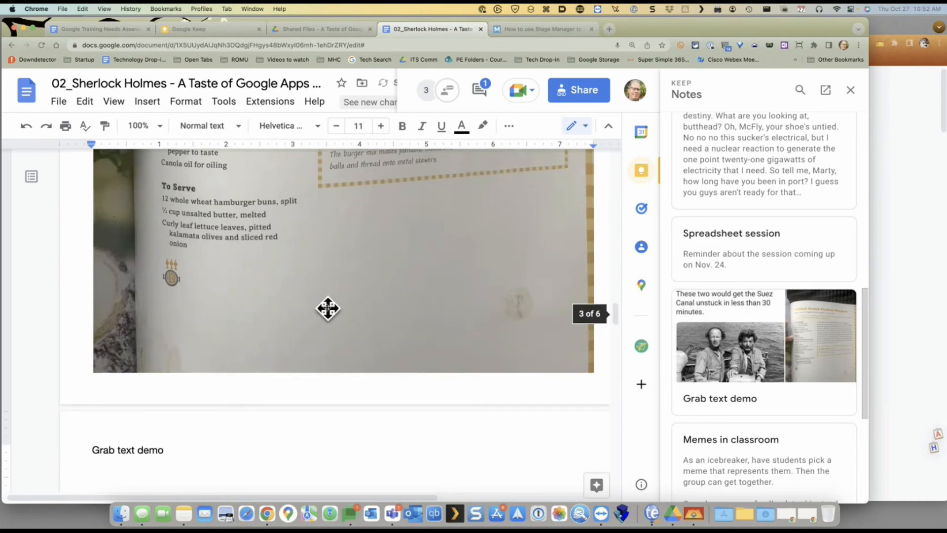
scroll(173, 245, "up", 5)
scroll(321, 296, "up", 3)
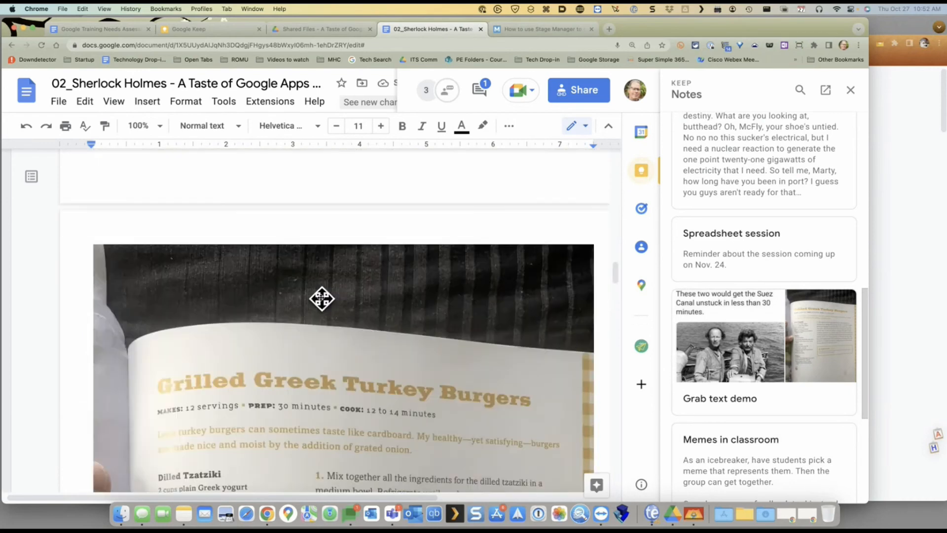
Open the Grab text demo note in Google Keep from its options menu
left_click(793, 397)
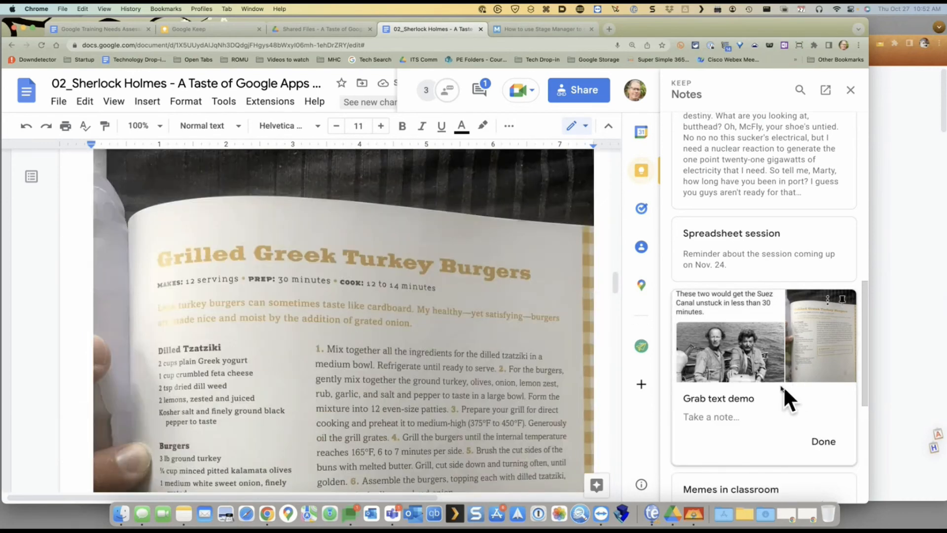
left_click(811, 452)
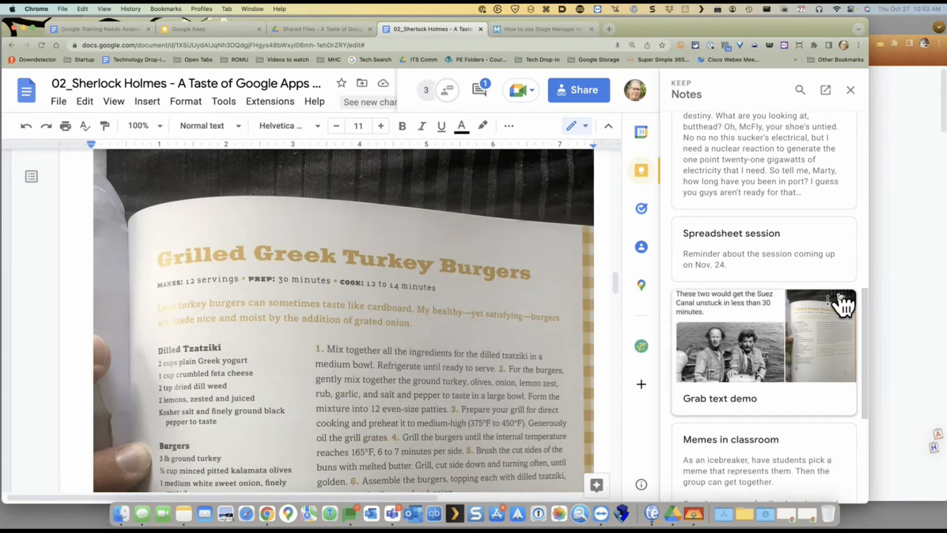
left_click(829, 301)
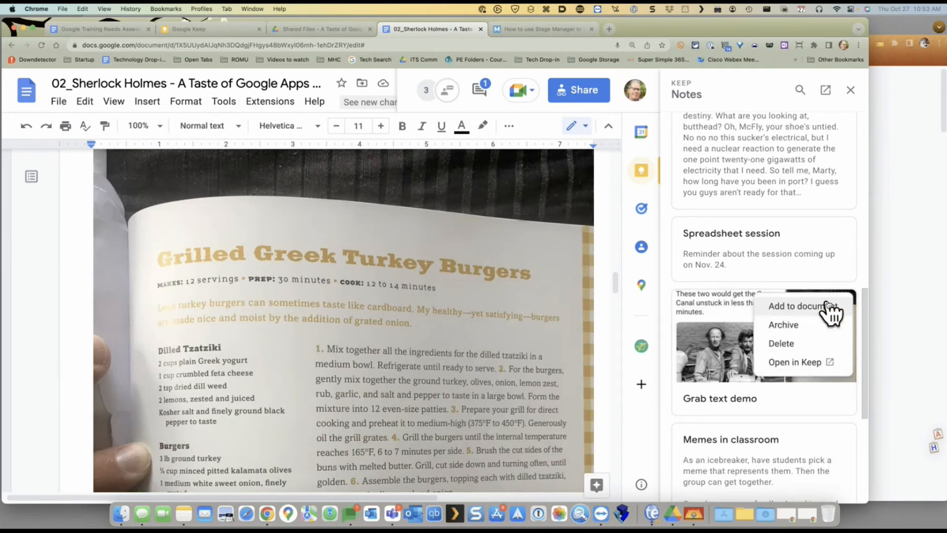
left_click(795, 362)
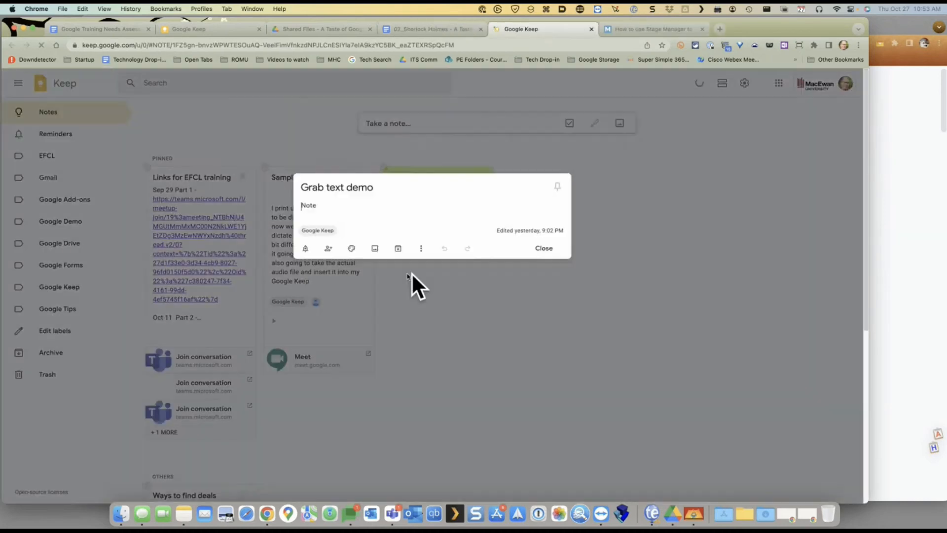
Grab the Grilled Greek Turkey Burgers recipe text from the note's image, then return to the Sherlock Holmes doc
left_click(422, 350)
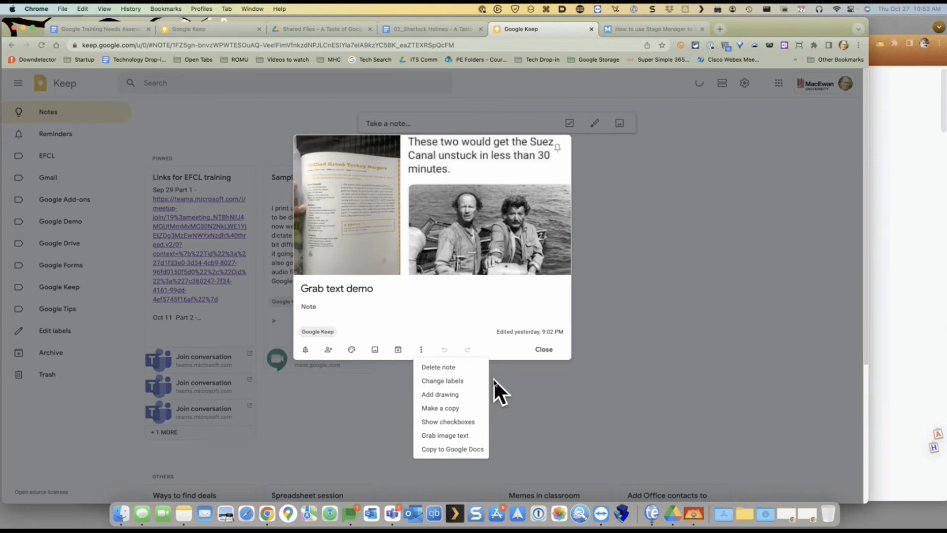
left_click(458, 437)
left_click_drag(301, 260, 446, 376)
scroll(447, 376, "down", 10)
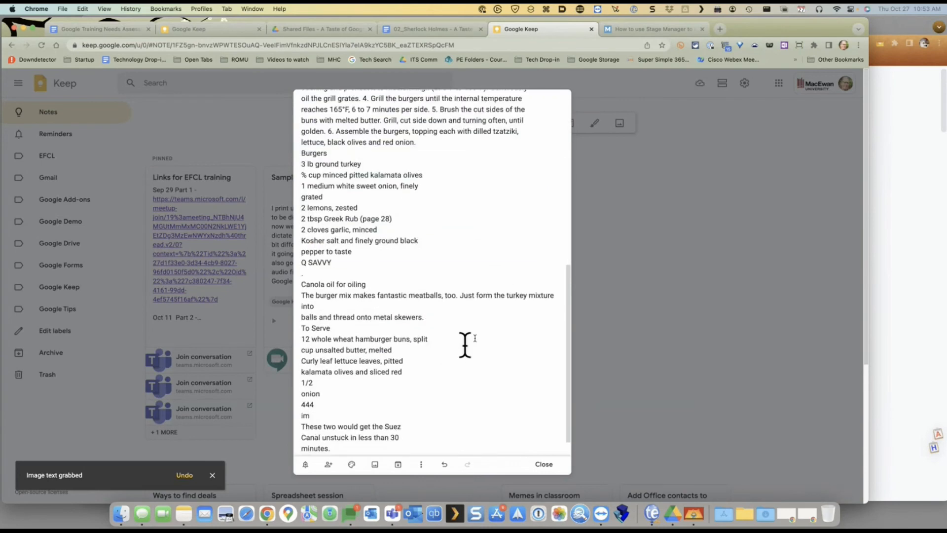
left_click(644, 257)
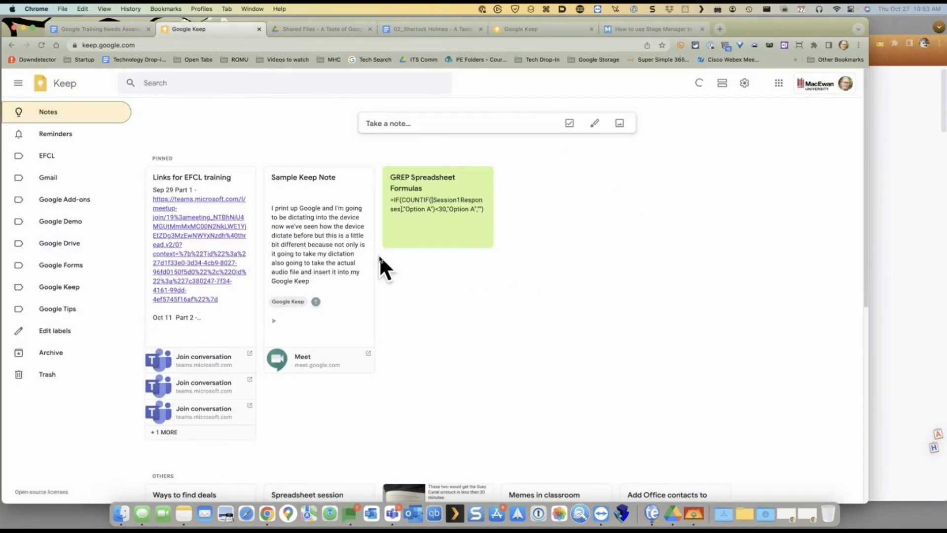
left_click(436, 29)
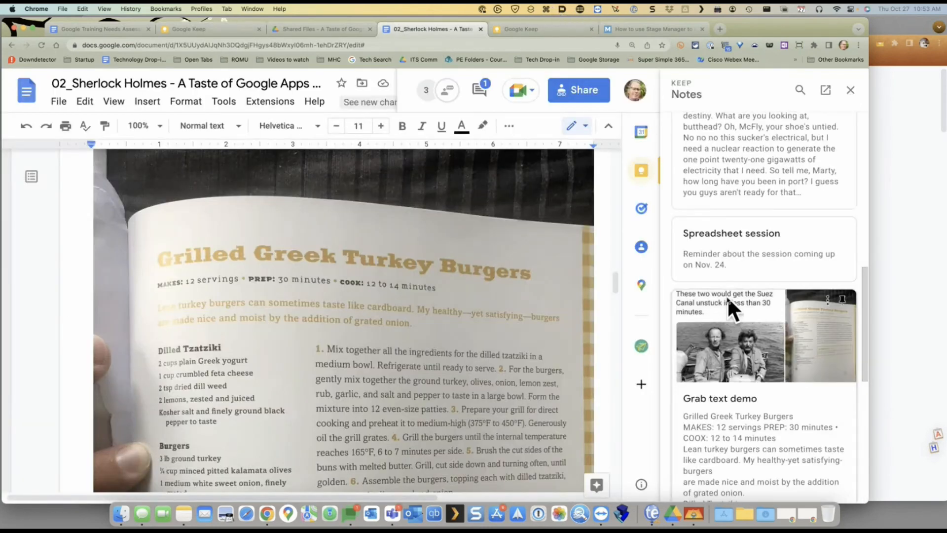
scroll(727, 321, "down", 8)
scroll(735, 168, "up", 10)
scroll(543, 247, "up", 3)
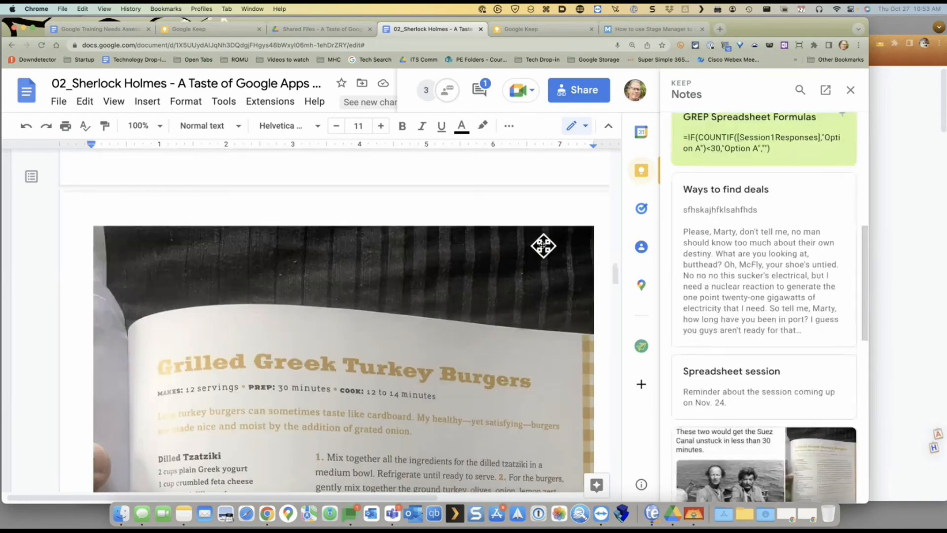
left_click(490, 322)
scroll(490, 293, "down", 6)
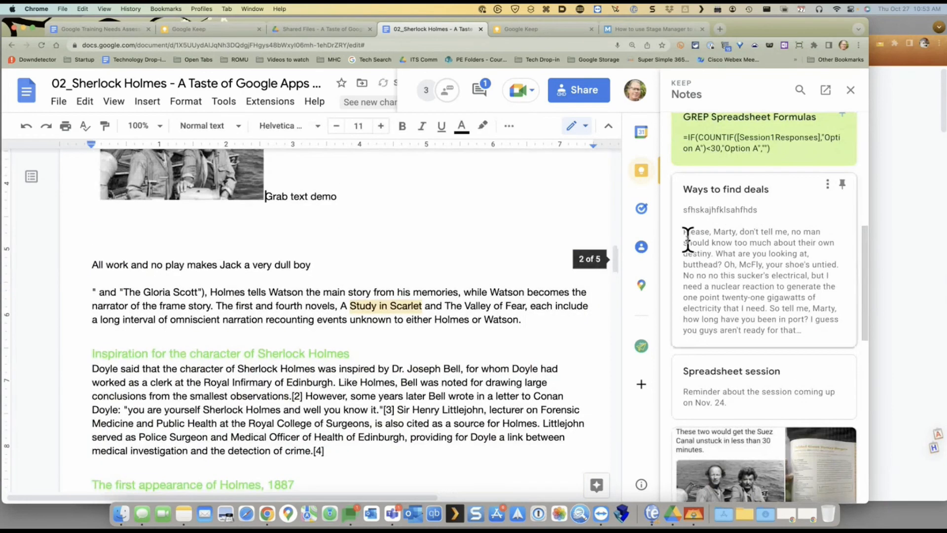
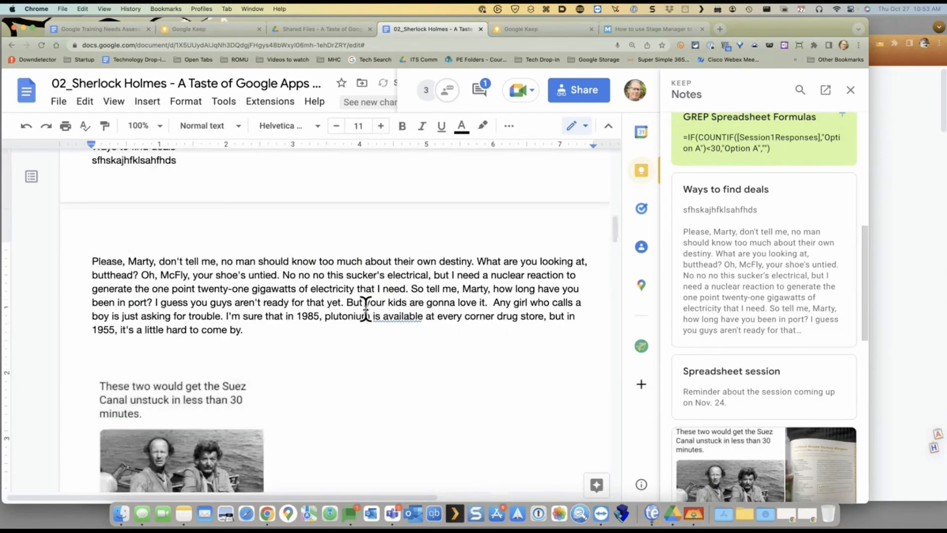
scroll(733, 331, "down", 6)
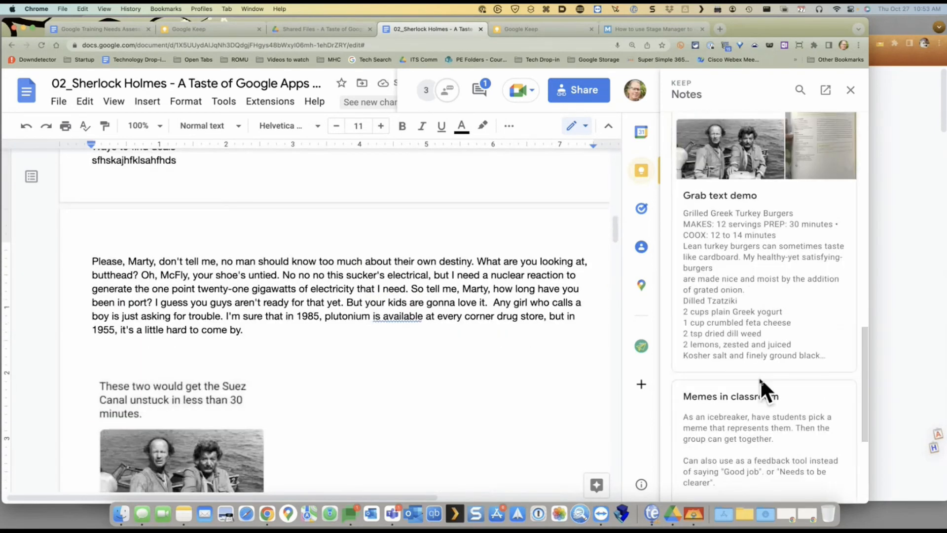
Drag the Grab text demo note's turkey burger recipe into the Sherlock Holmes document, then switch to Keep
left_click_drag(757, 363, 288, 342)
scroll(200, 251, "up", 5)
scroll(200, 252, "up", 5)
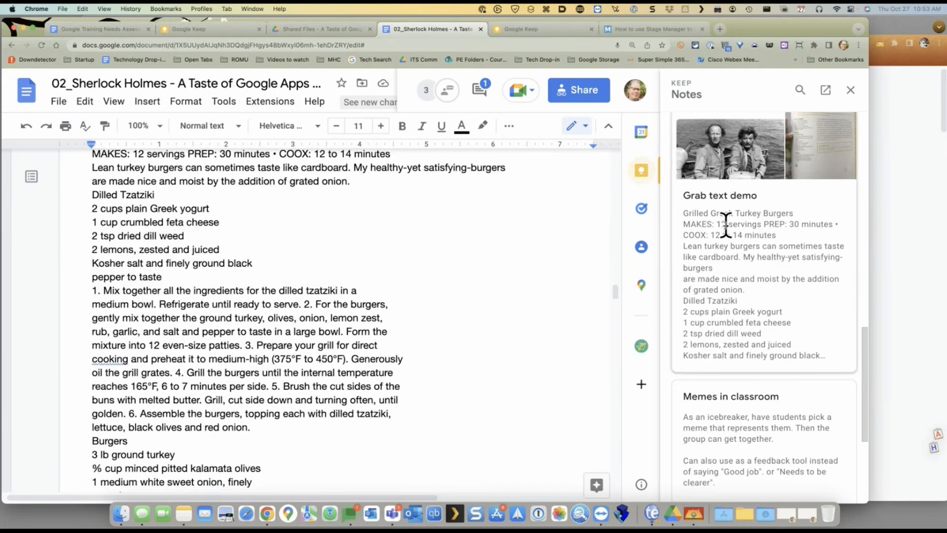
left_click(549, 30)
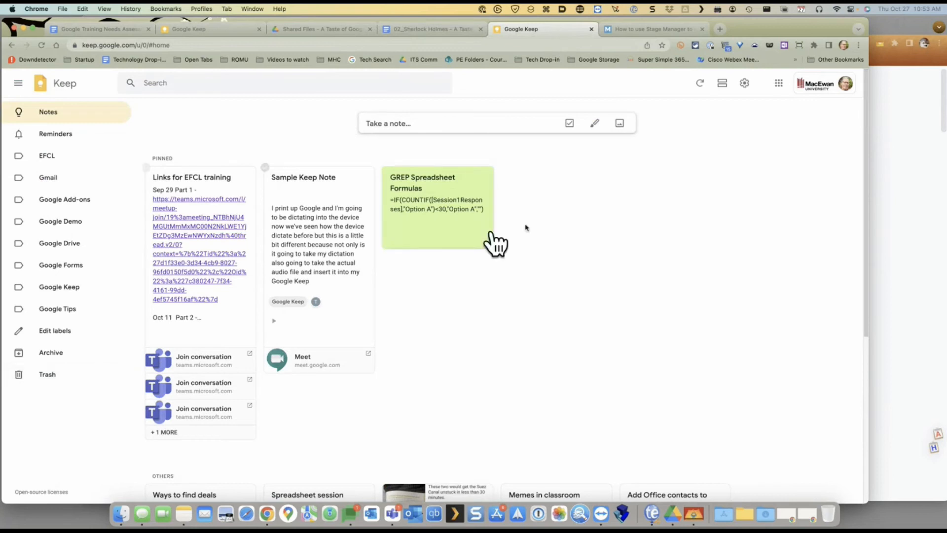
Move from the Keep notes to the Macworld 'How to use Stage Manager' article
left_click(202, 29)
left_click(676, 29)
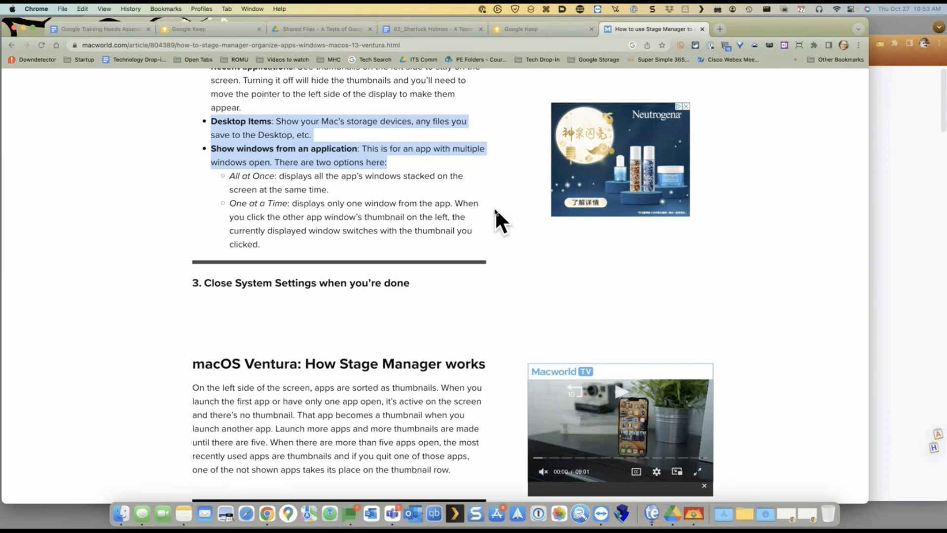
Highlight the Google Drive Search bullet points in the Training Needs Assessment doc
left_click(115, 31)
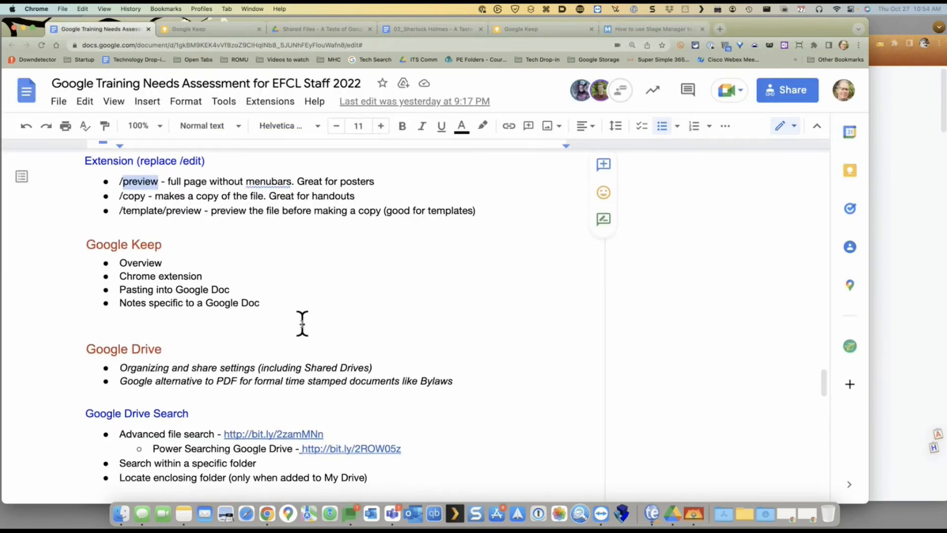
left_click_drag(302, 324, 136, 195)
left_click(235, 213)
left_click(261, 297)
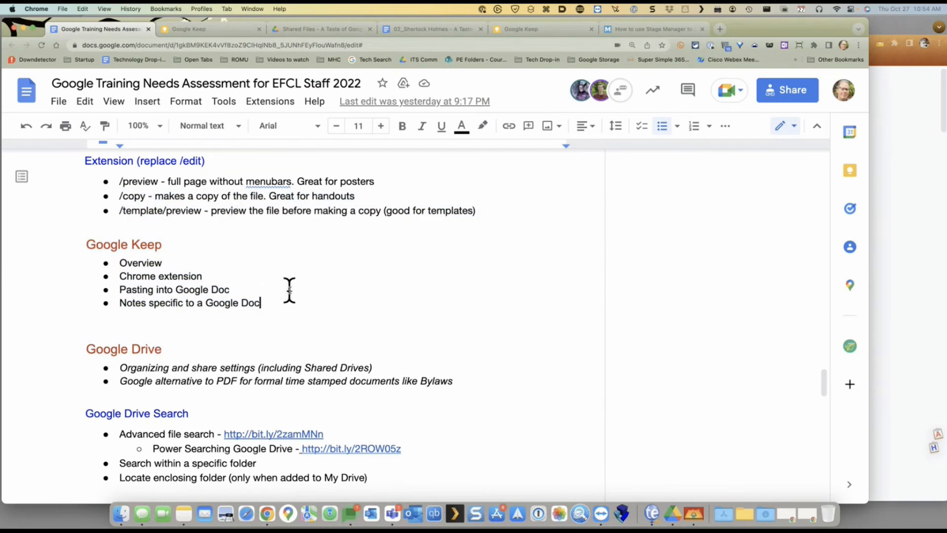
scroll(290, 291, "down", 5)
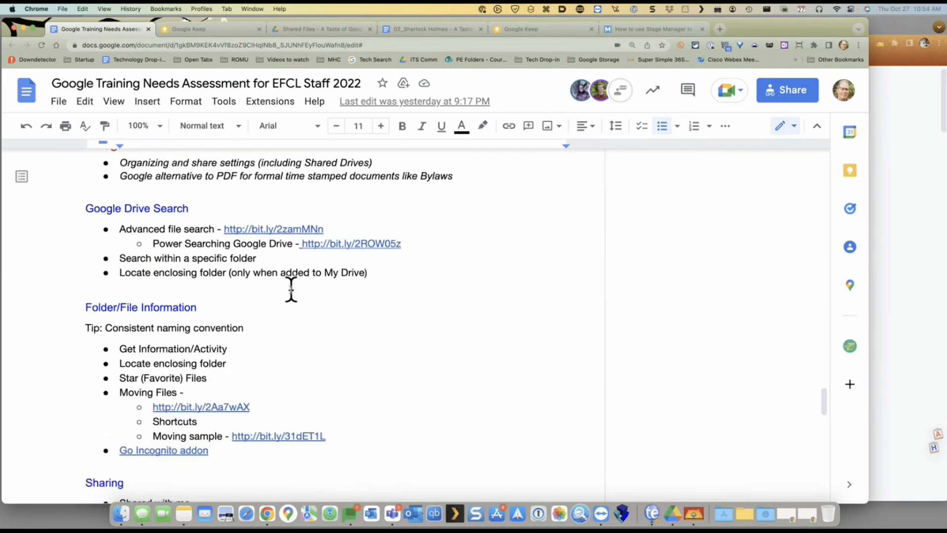
scroll(291, 288, "up", 2)
scroll(291, 289, "down", 4)
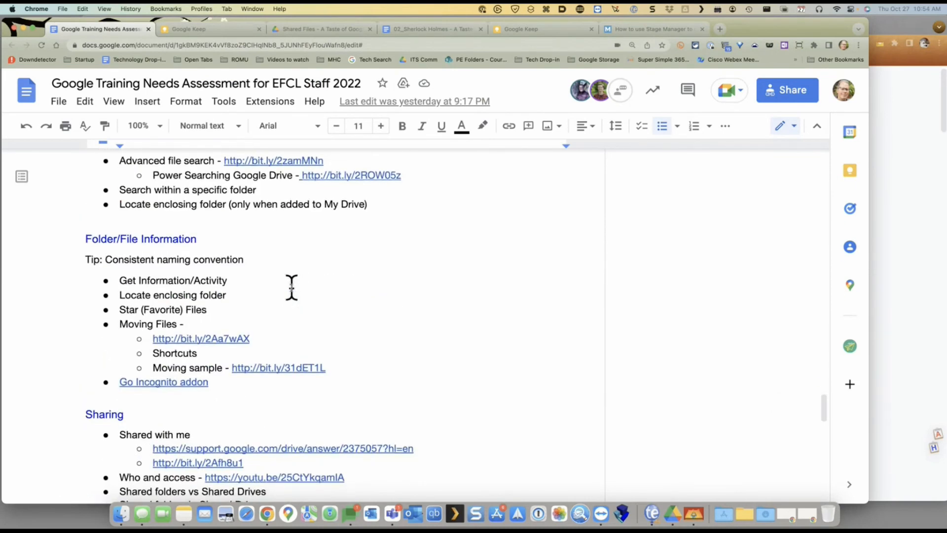
scroll(291, 287, "up", 3)
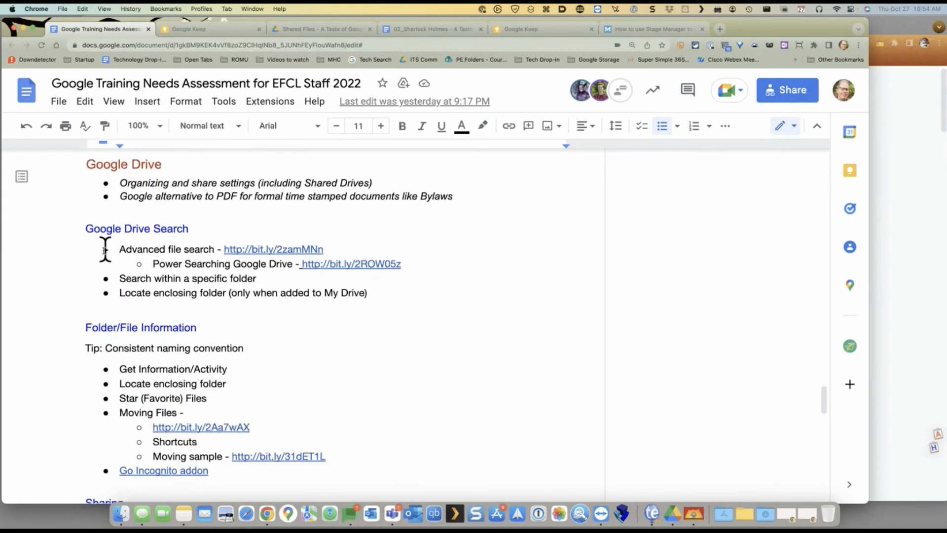
left_click_drag(124, 249, 446, 291)
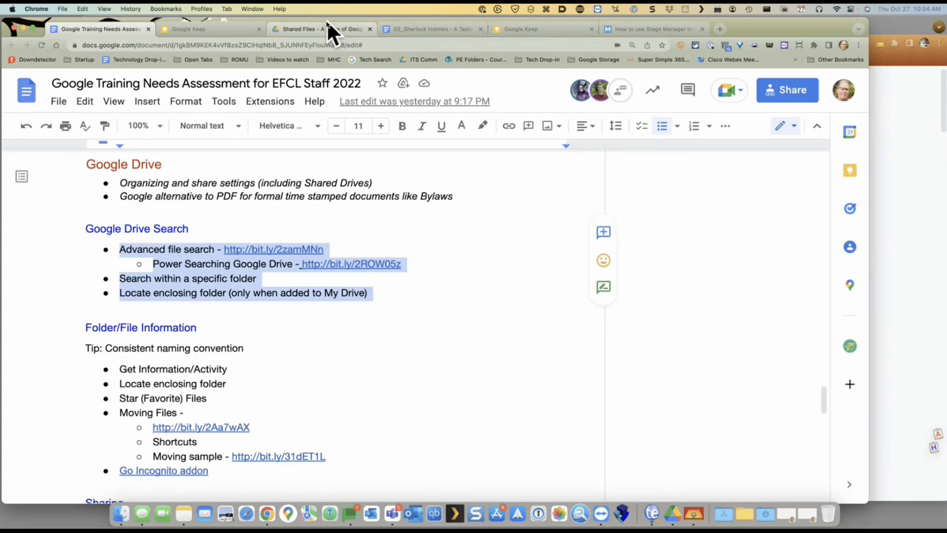
left_click(318, 29)
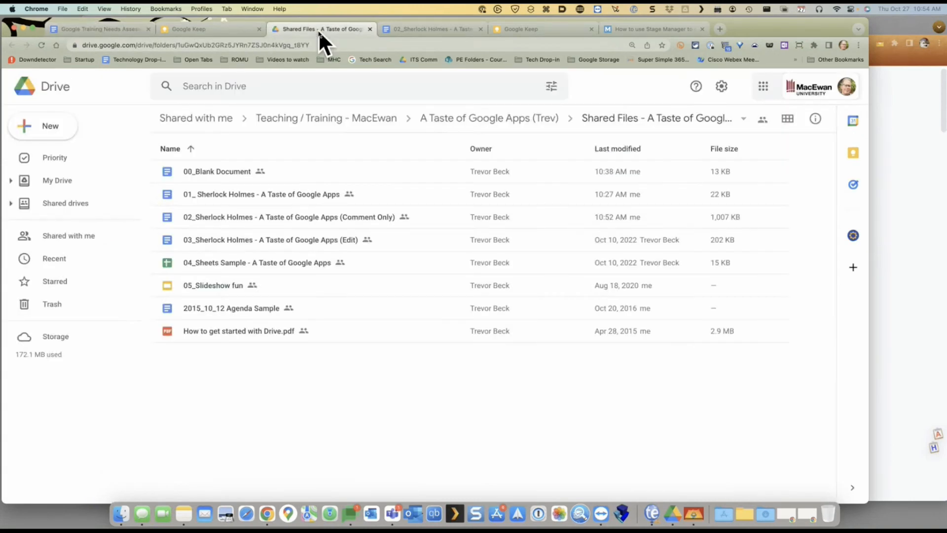
left_click(552, 86)
left_click(323, 185)
left_click(371, 121)
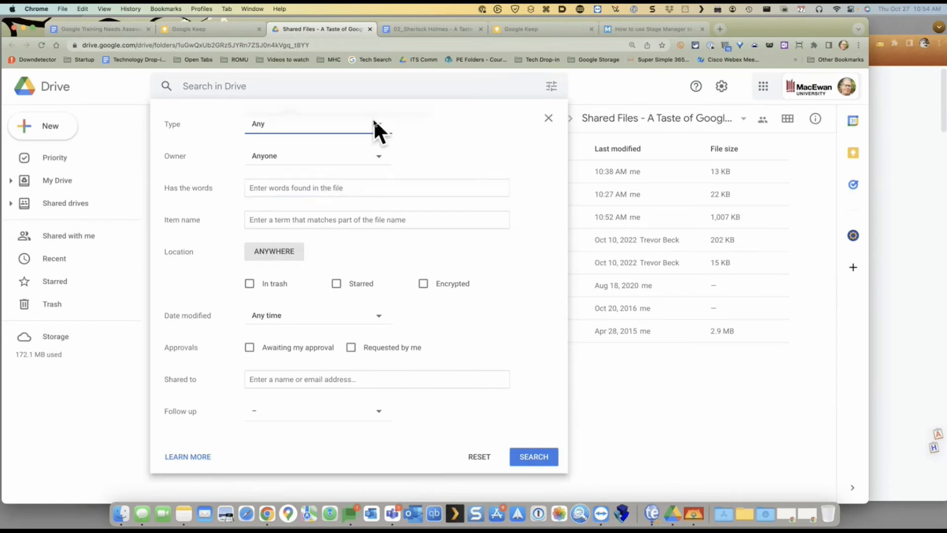
left_click(373, 120)
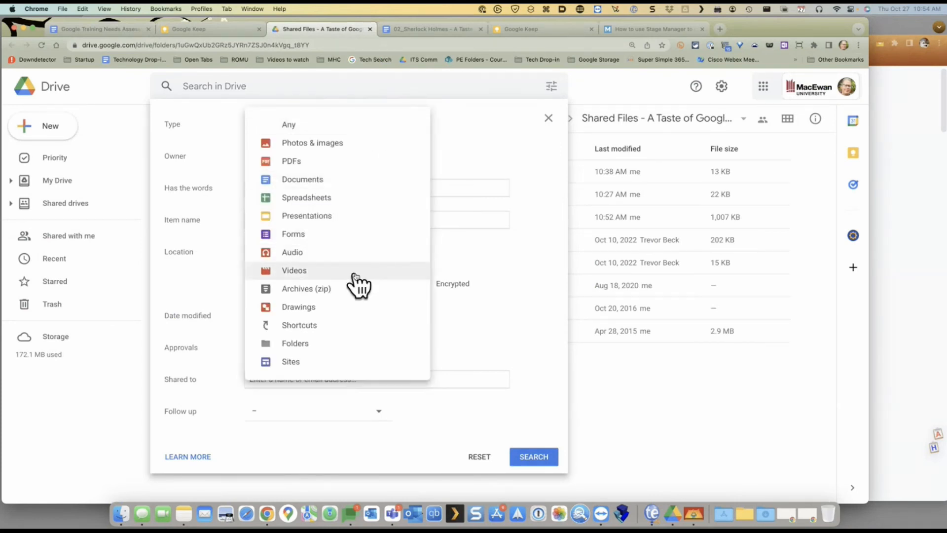
left_click(527, 202)
left_click(340, 188)
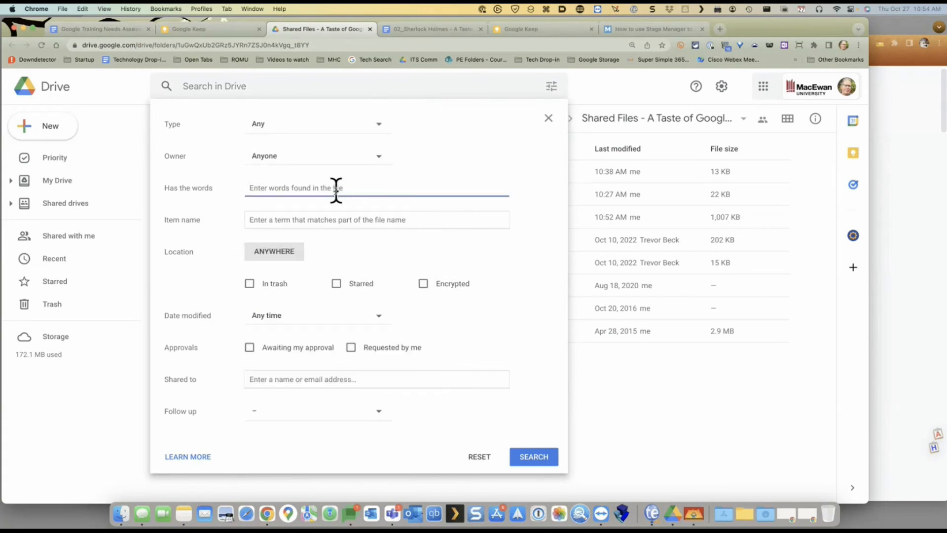
left_click(325, 222)
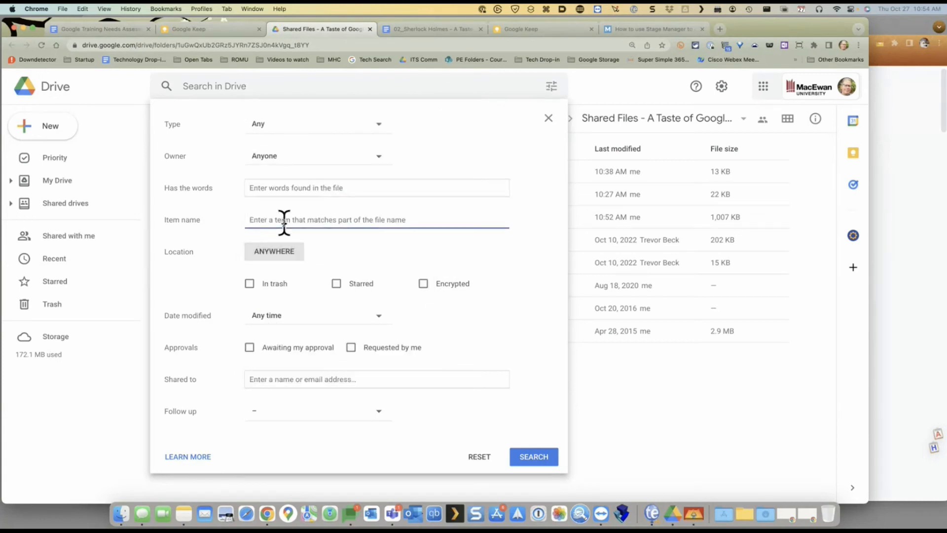
left_click(351, 82)
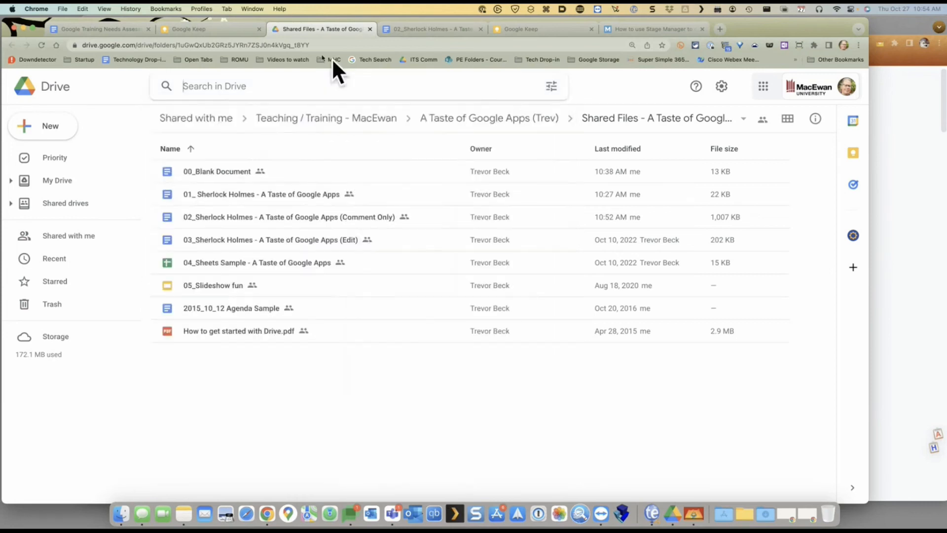
left_click(178, 28)
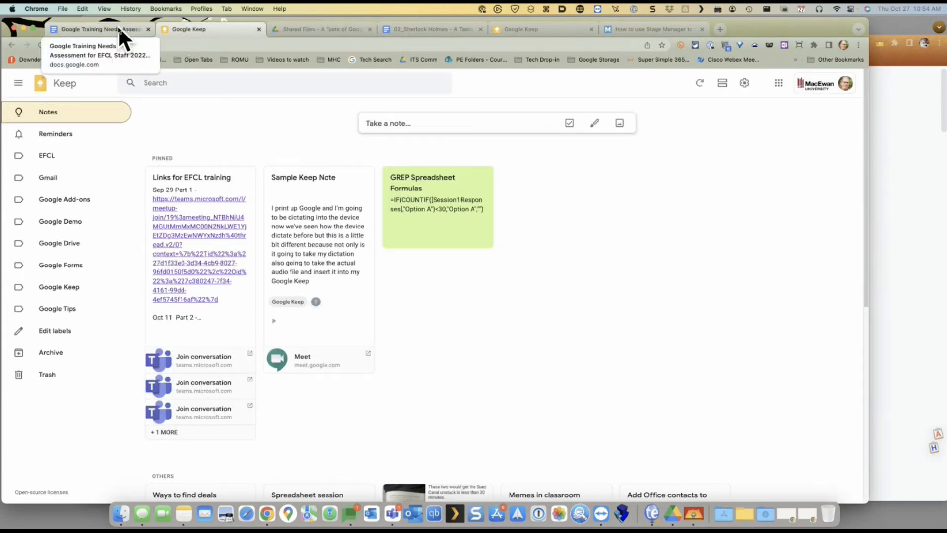
left_click(118, 29)
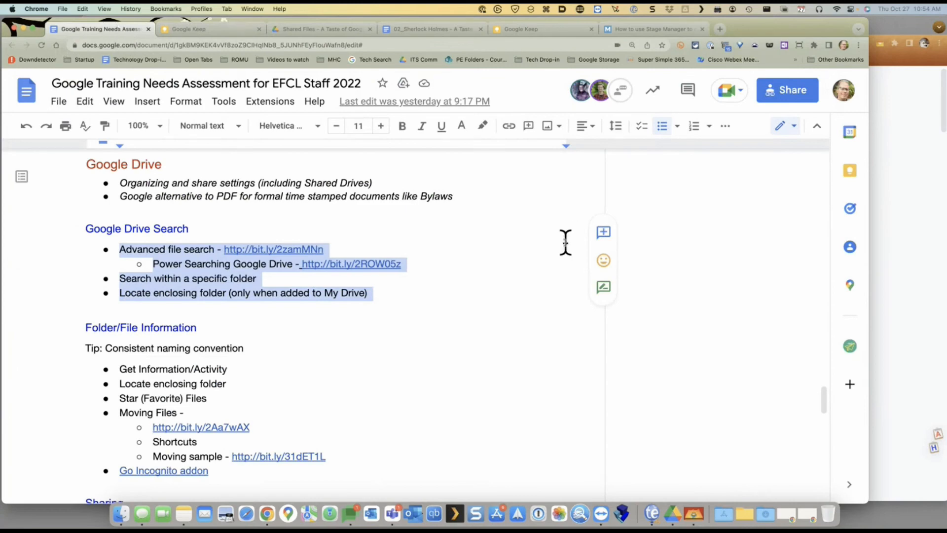
scroll(526, 245, "down", 3)
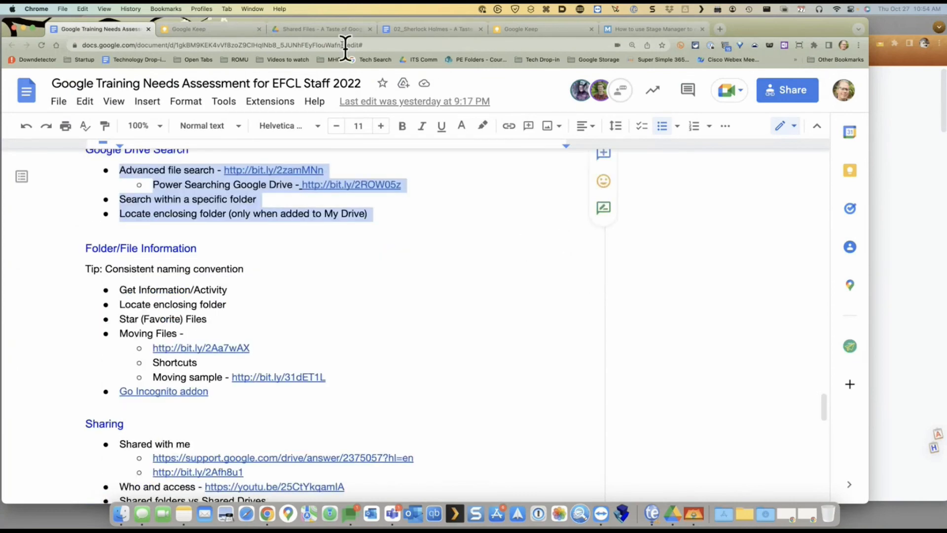
left_click(301, 29)
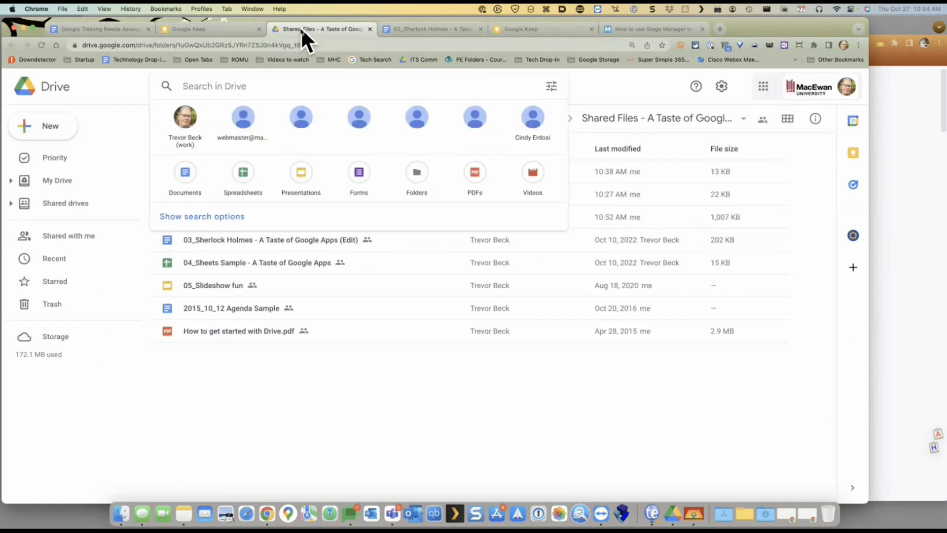
left_click(340, 434)
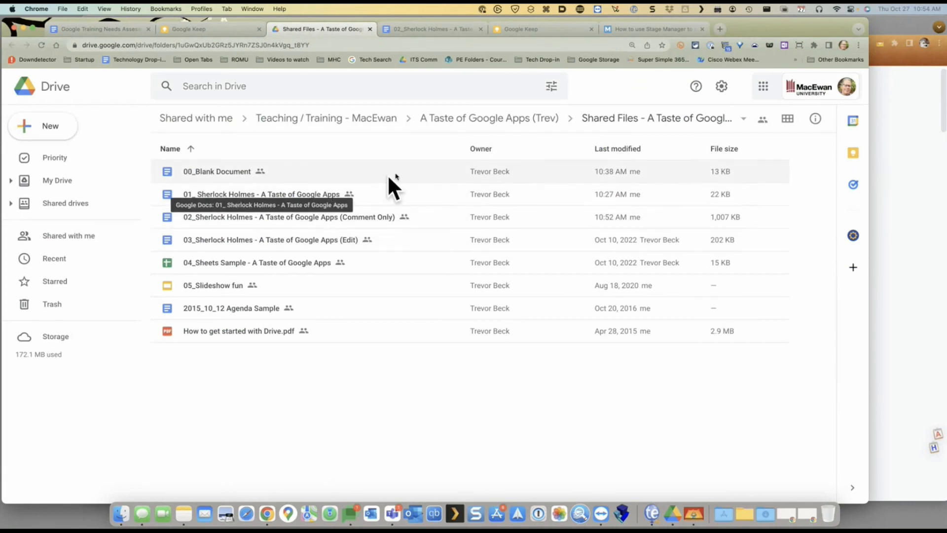
Show the details panel for the 01_ Sherlock Holmes file and review who has access
left_click(814, 120)
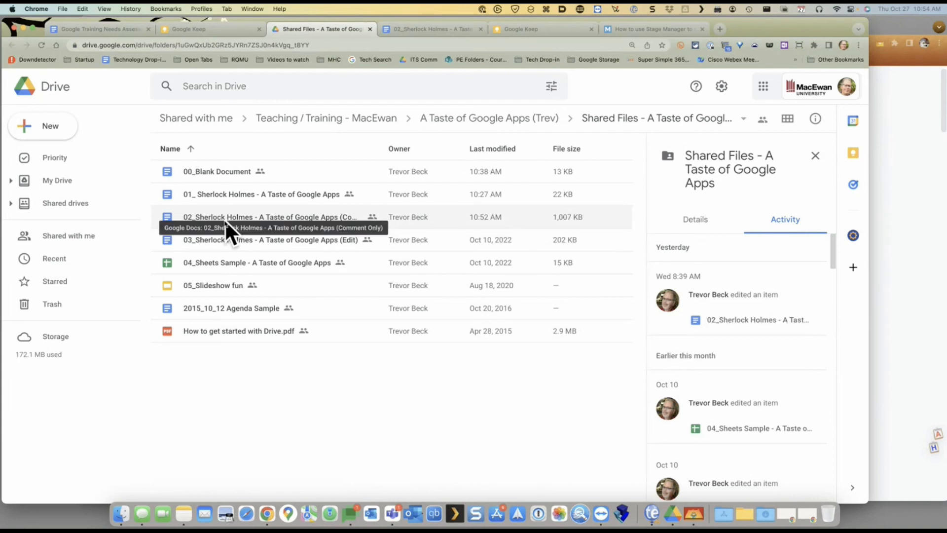
left_click(227, 200)
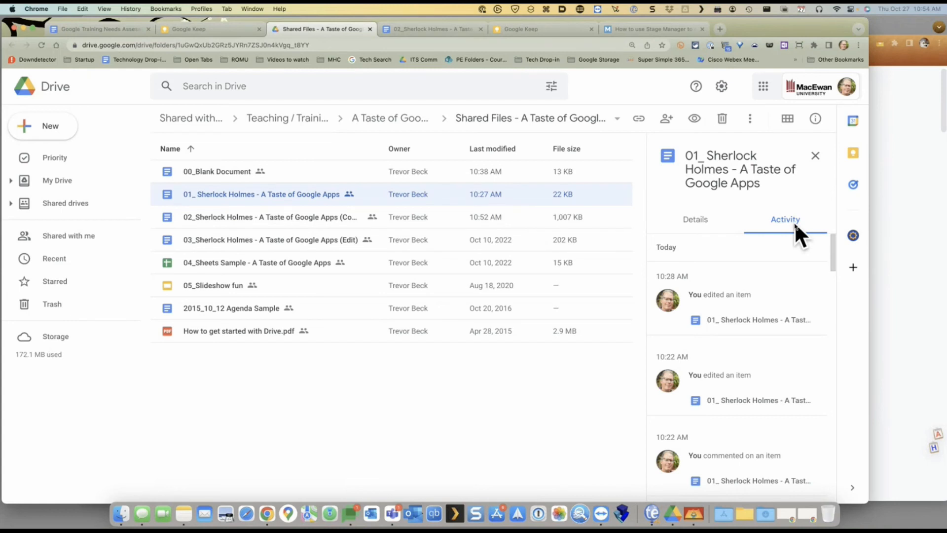
left_click(698, 219)
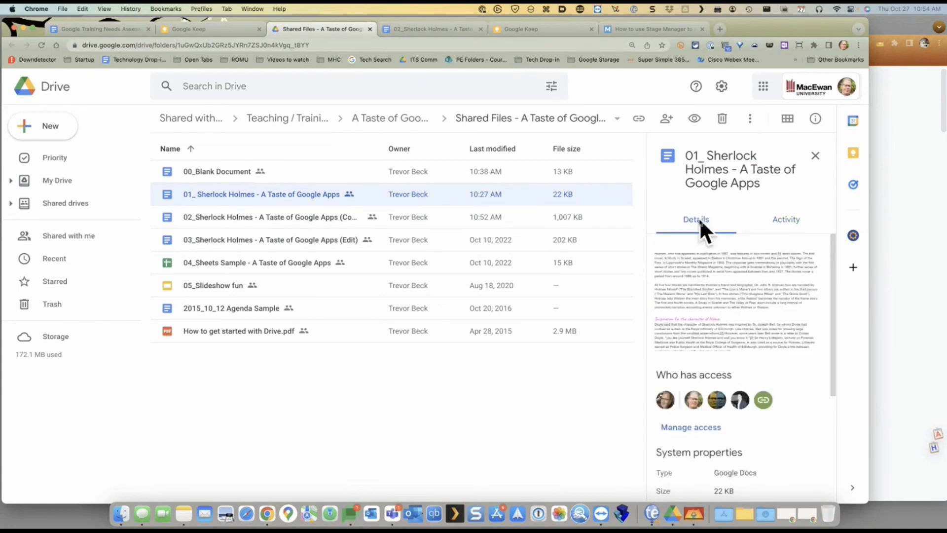
scroll(718, 311, "down", 4)
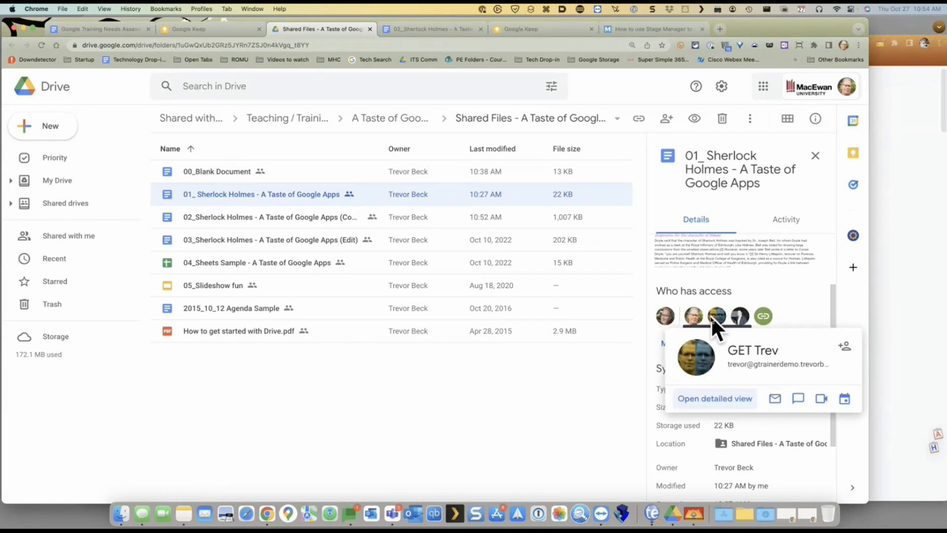
mouse_move(694, 318)
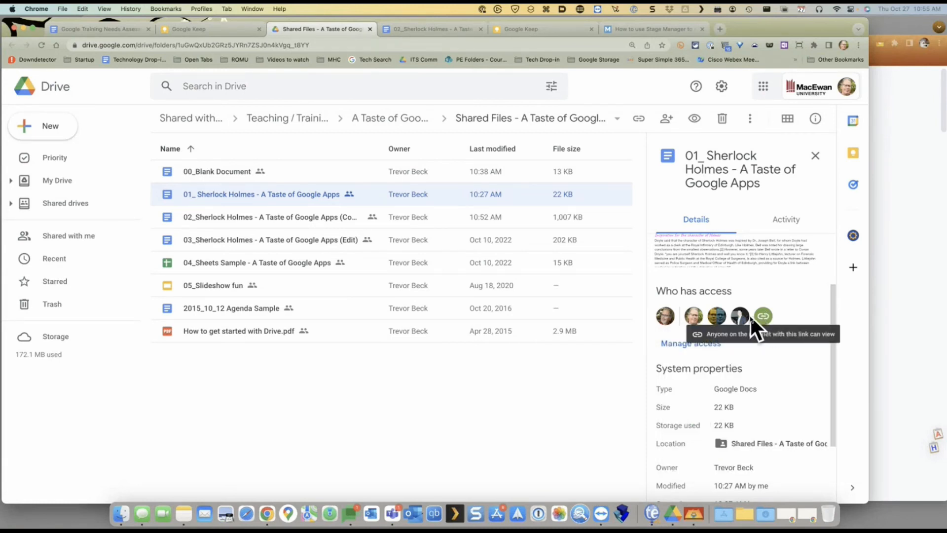
mouse_move(741, 319)
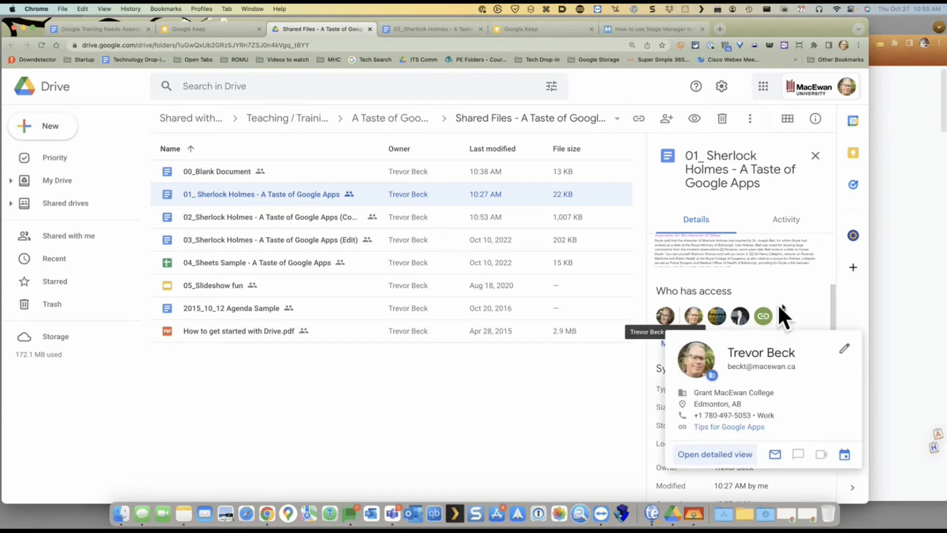
scroll(810, 293, "down", 4)
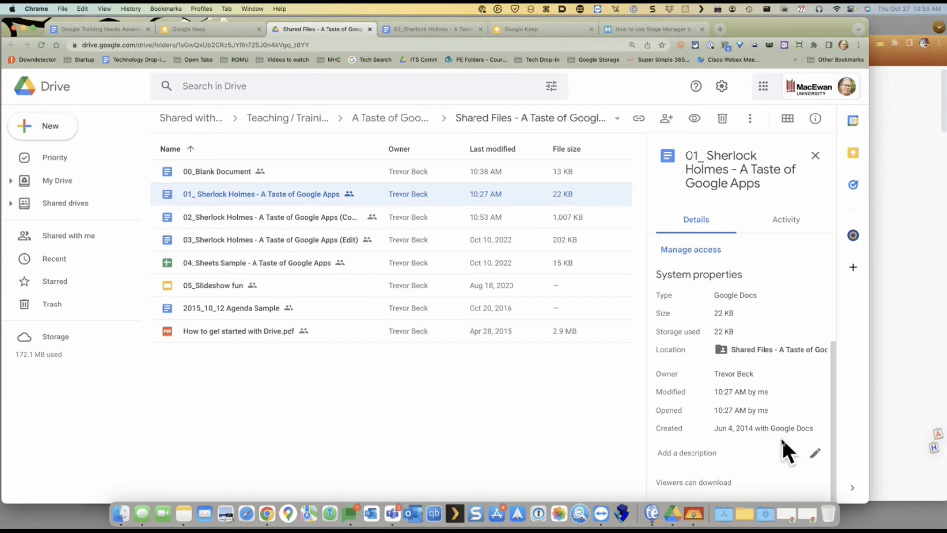
Scroll through the file's Activity history, then return to the Training Needs Assessment doc
left_click(784, 219)
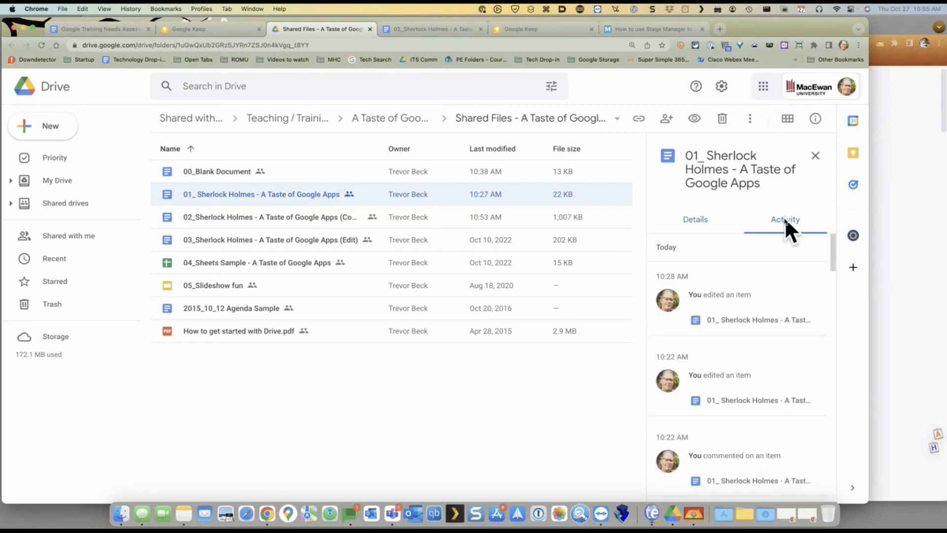
scroll(752, 326, "down", 1)
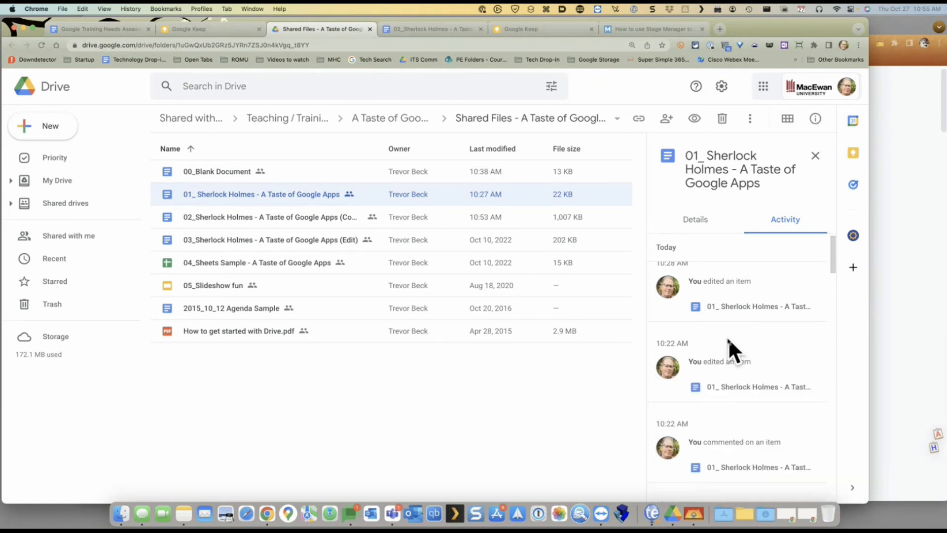
left_click(99, 28)
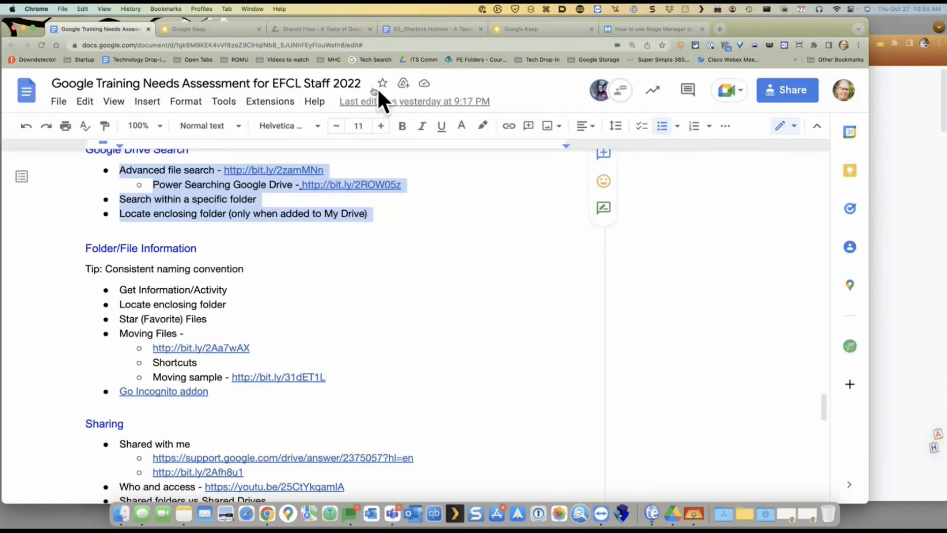
Search Drive for 'needs assessment'
left_click(213, 27)
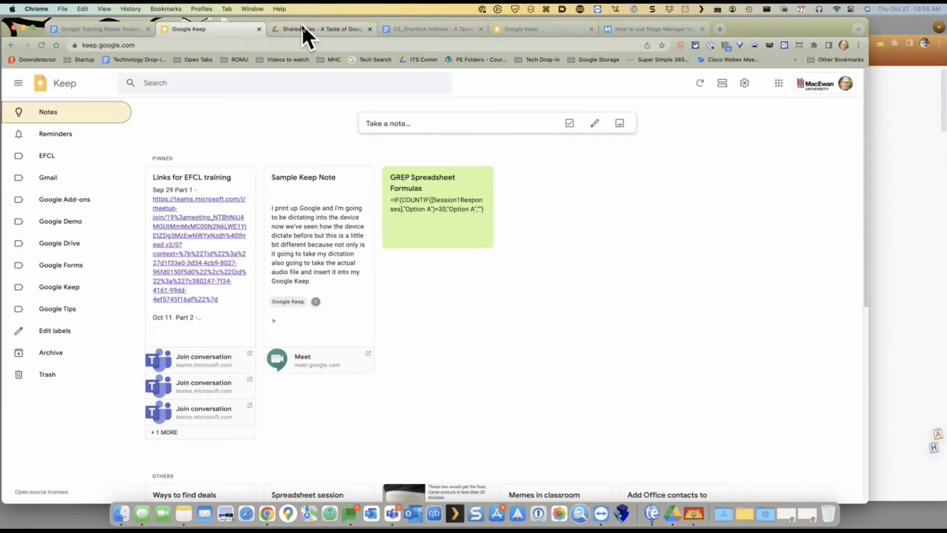
left_click(302, 30)
left_click(238, 85)
type("ne")
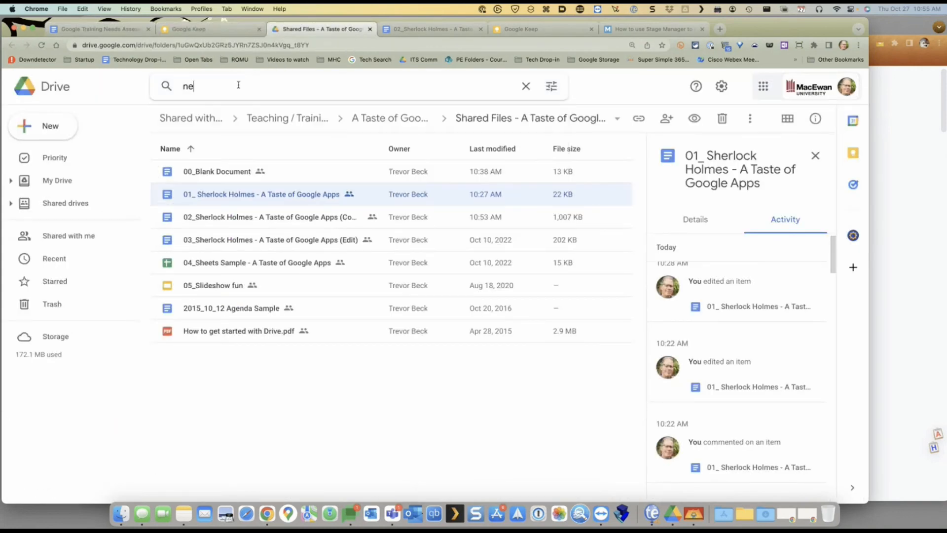
type("eds assessment")
key("Return")
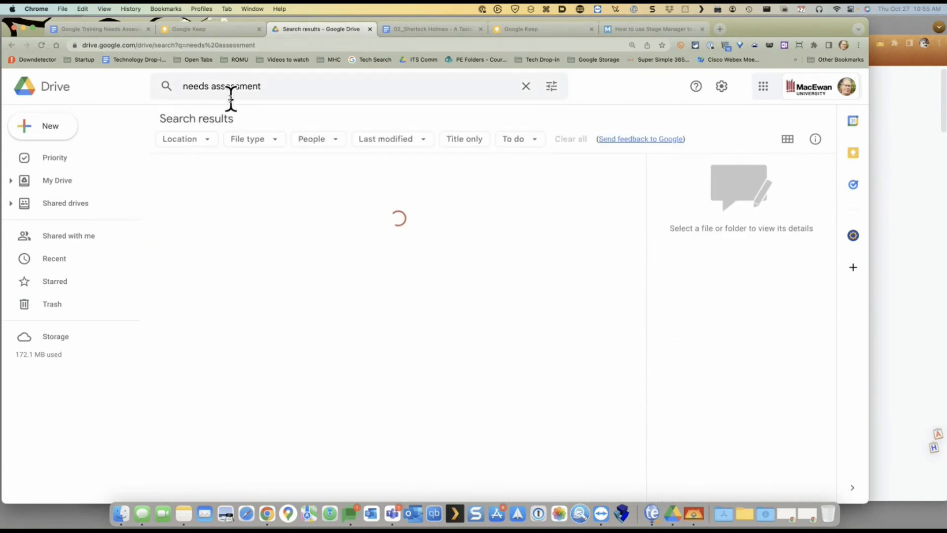
Select the Google Training Needs Assessment doc and scroll through its full activity history
left_click(262, 190)
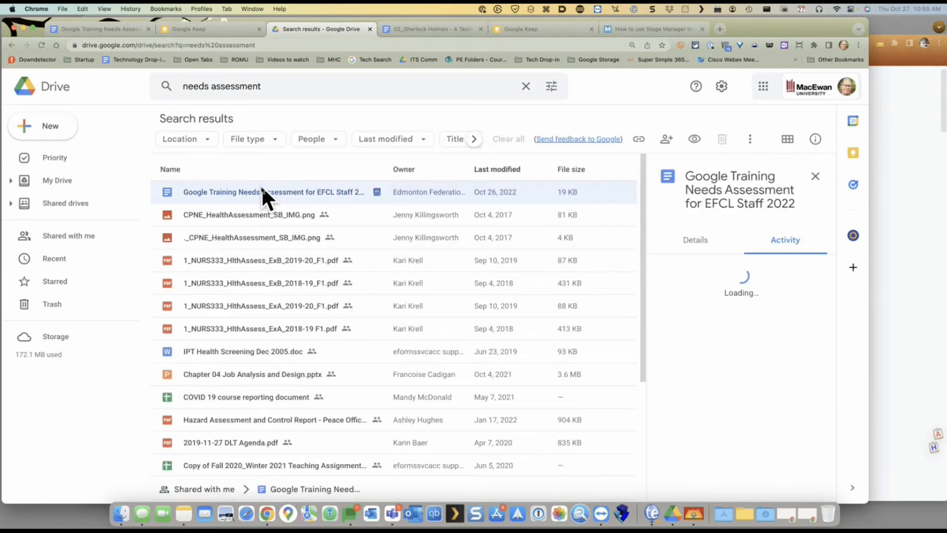
scroll(798, 318, "down", 1)
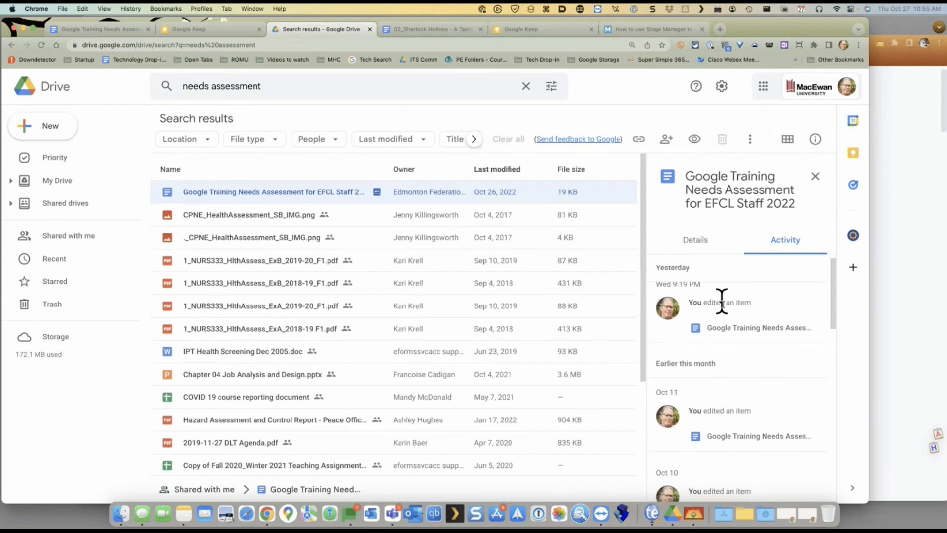
scroll(743, 318, "down", 5)
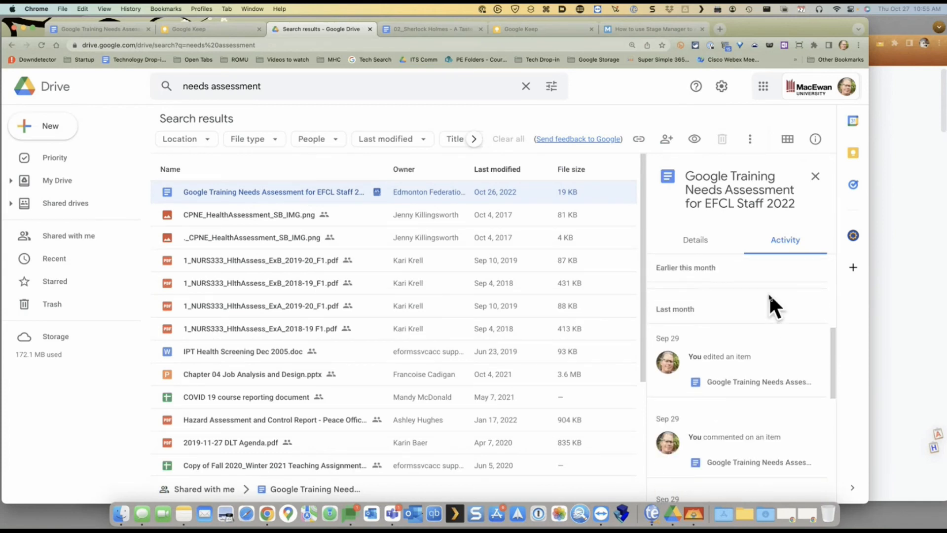
scroll(774, 323, "down", 5)
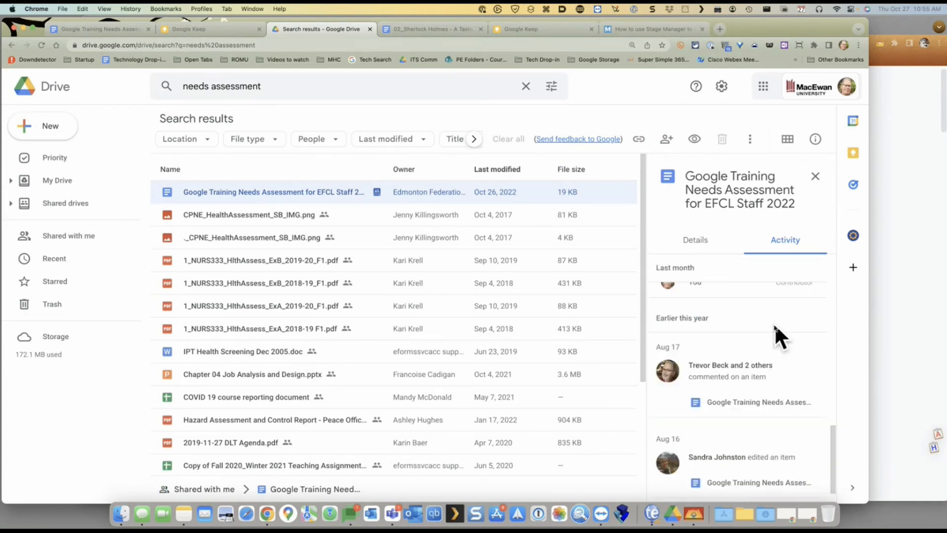
scroll(774, 323, "down", 4)
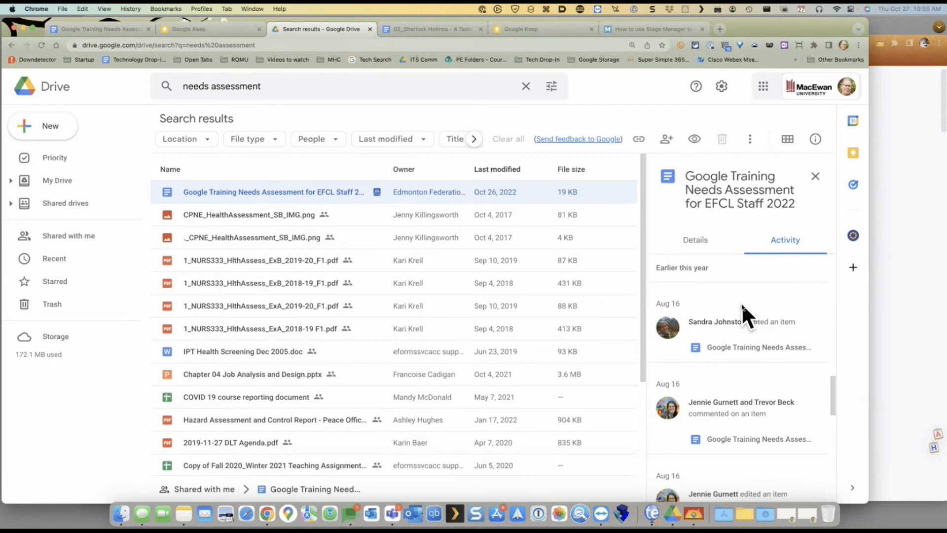
scroll(743, 340, "down", 1)
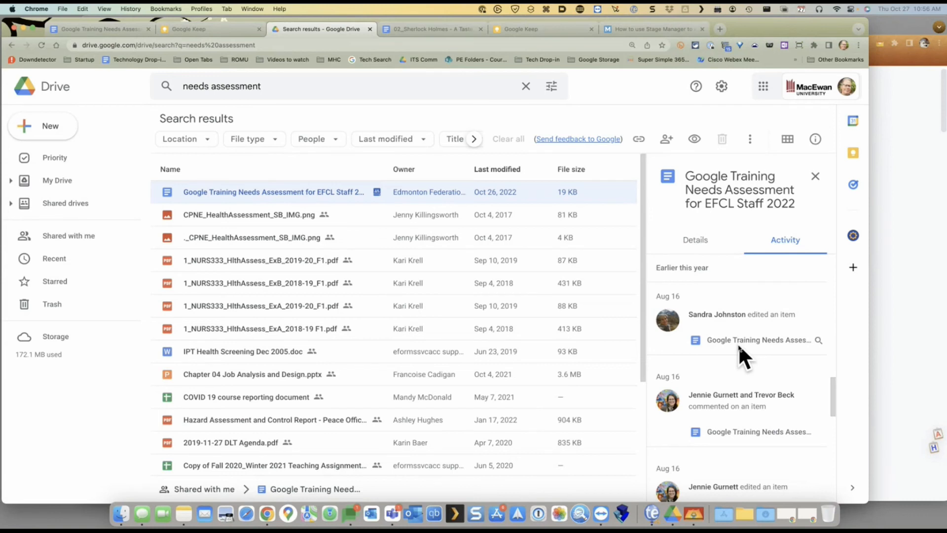
scroll(738, 345, "down", 1)
scroll(739, 345, "up", 2)
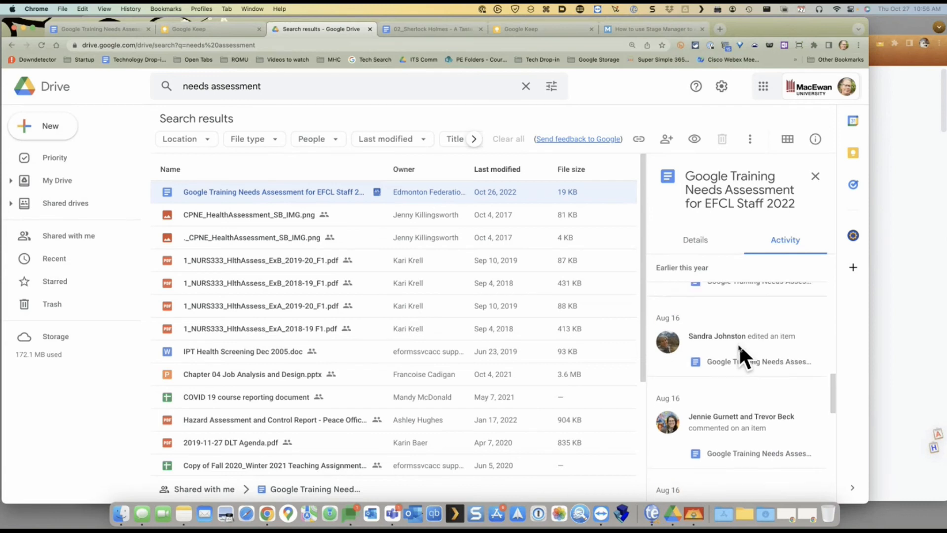
mouse_move(737, 346)
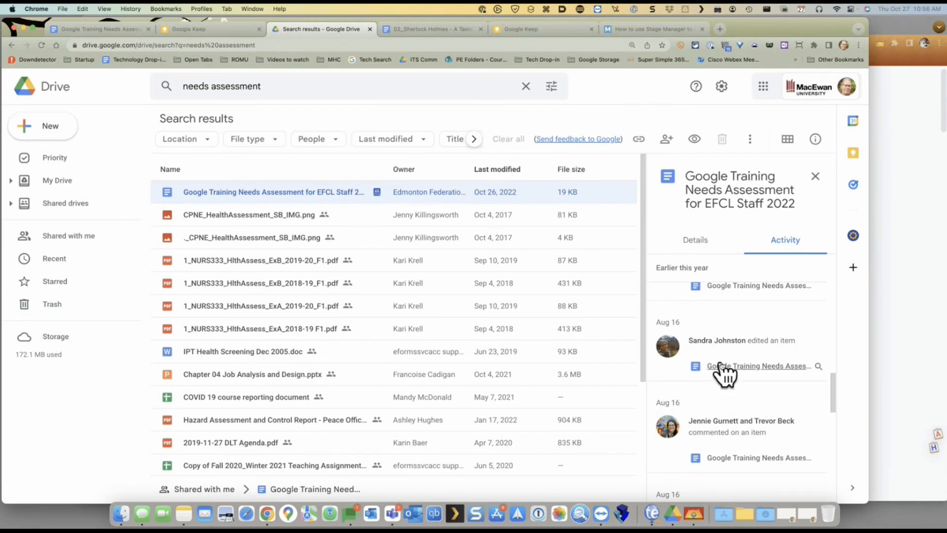
scroll(720, 368, "down", 3)
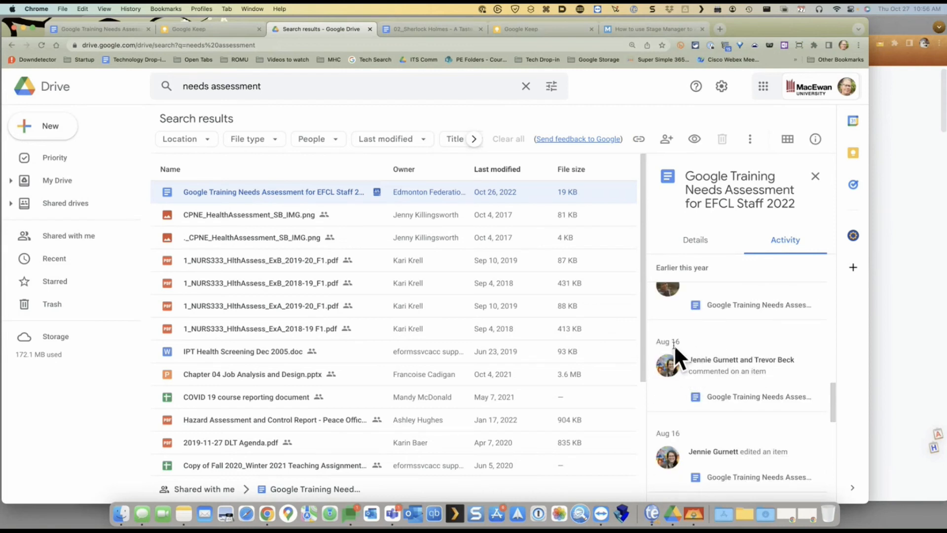
mouse_move(674, 343)
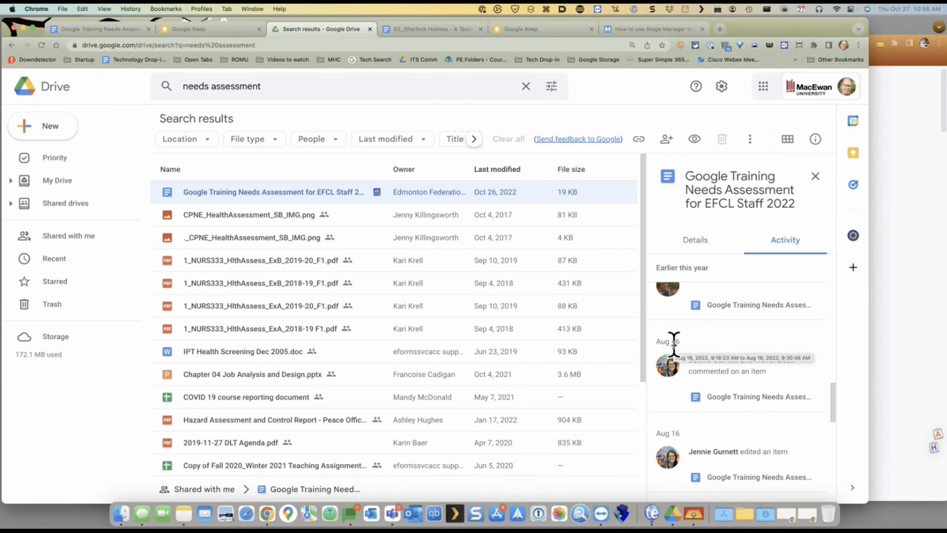
scroll(708, 338, "up", 1)
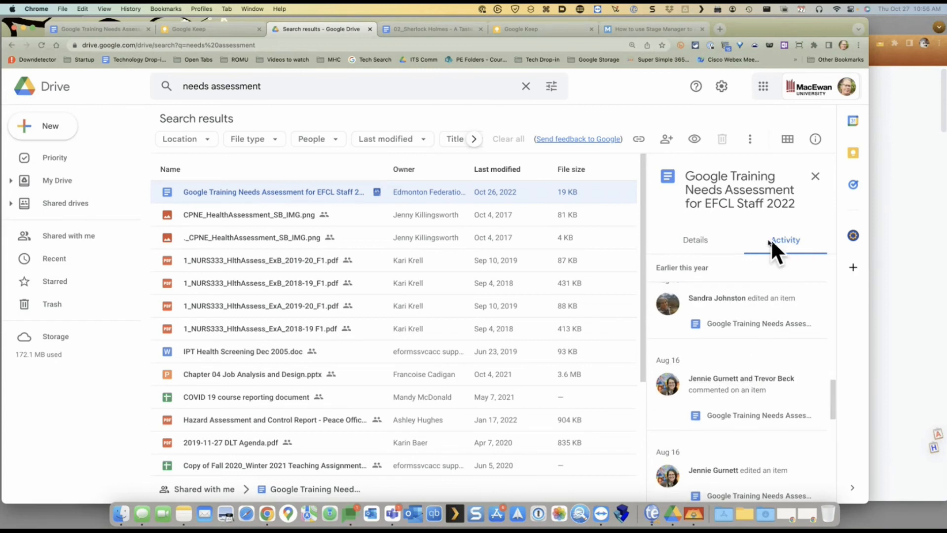
scroll(775, 291, "up", 10)
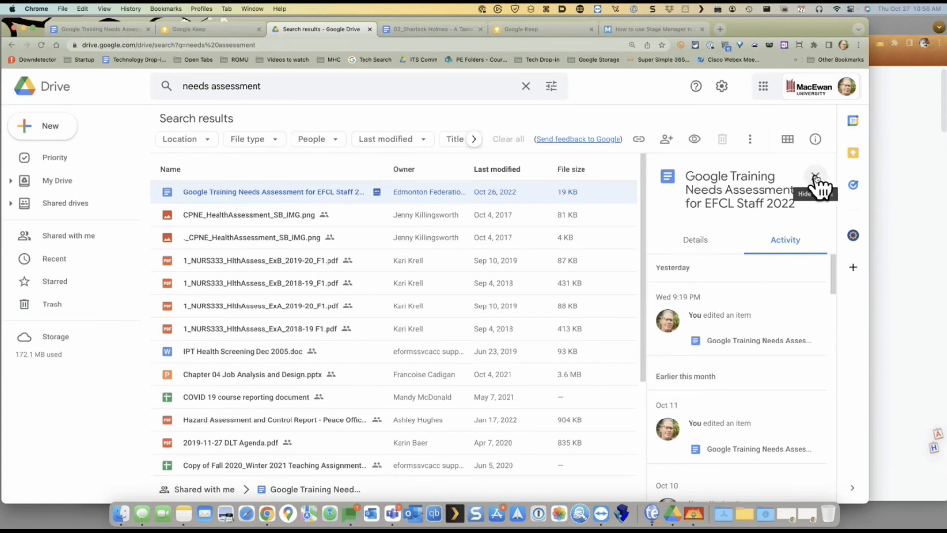
scroll(760, 332, "down", 2)
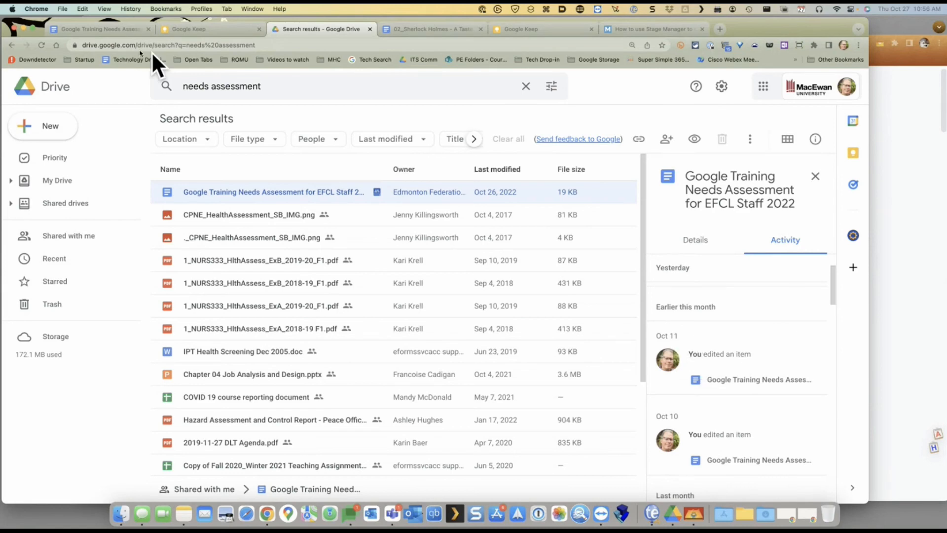
Check the Needs Assessment doc, then show Drive's Starred list with Google Forms Templates, Candidate Feedback and Eloqua
left_click(93, 27)
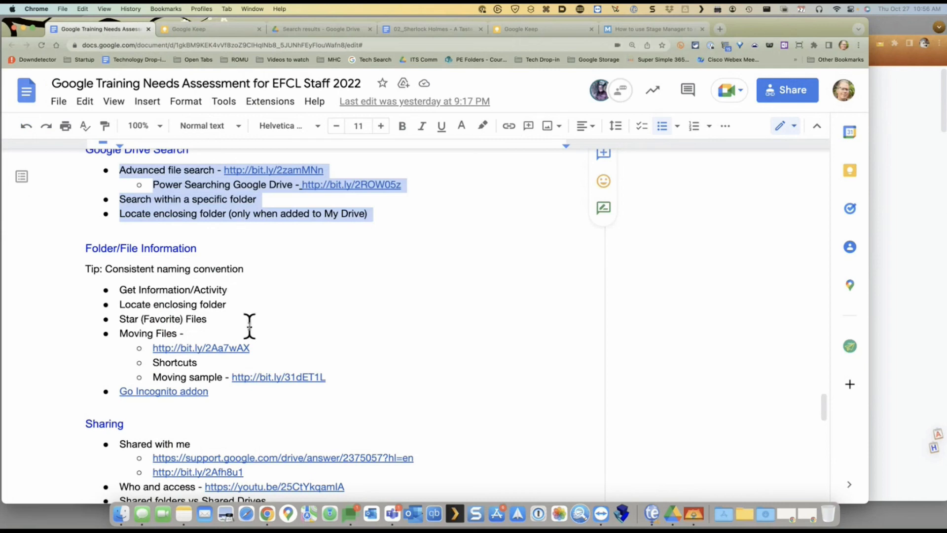
left_click(318, 25)
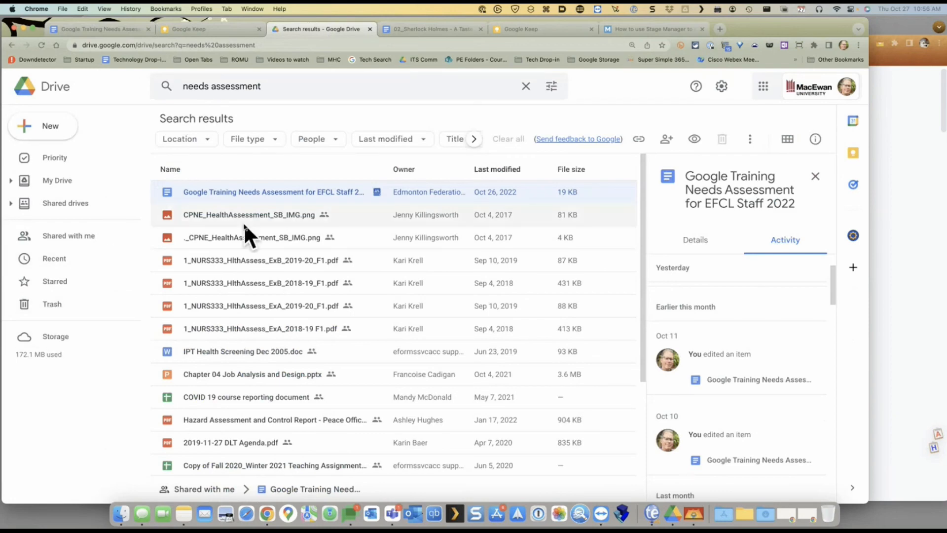
left_click(51, 281)
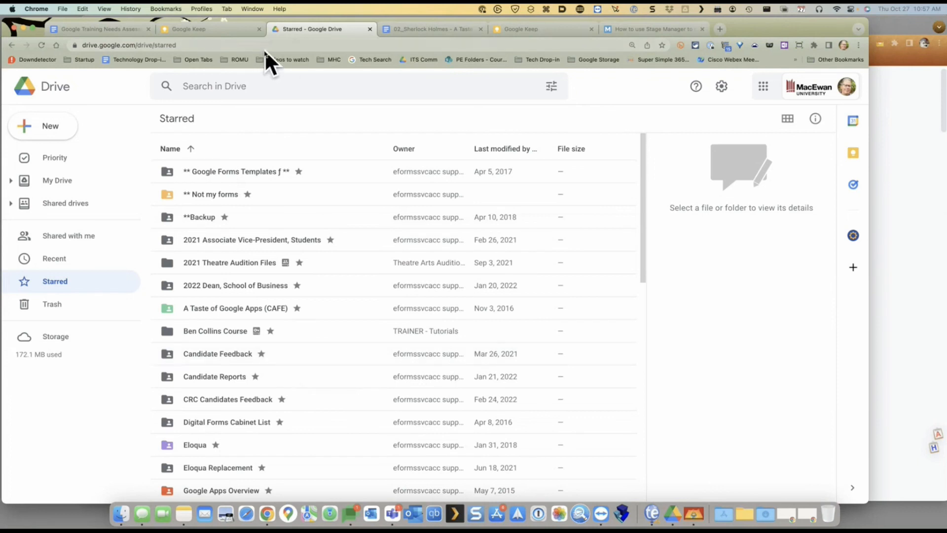
Open the 02_Sherlock Holmes document's Shared Files folder and drag its address to the bookmarks bar
left_click(426, 26)
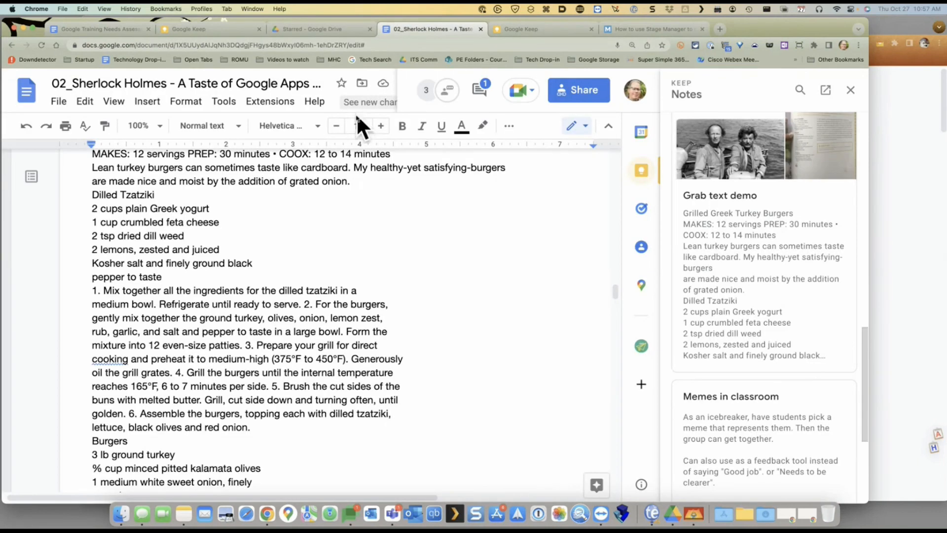
left_click(362, 82)
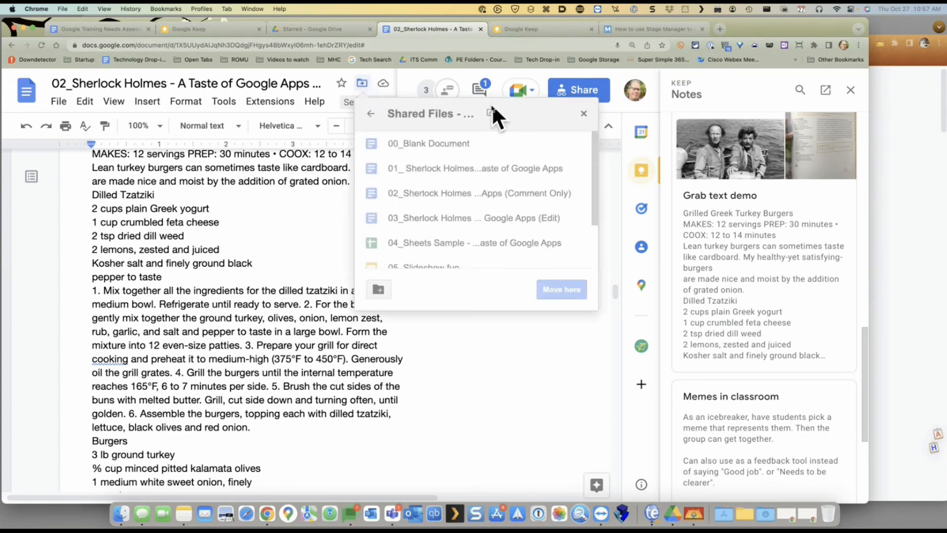
left_click(490, 112)
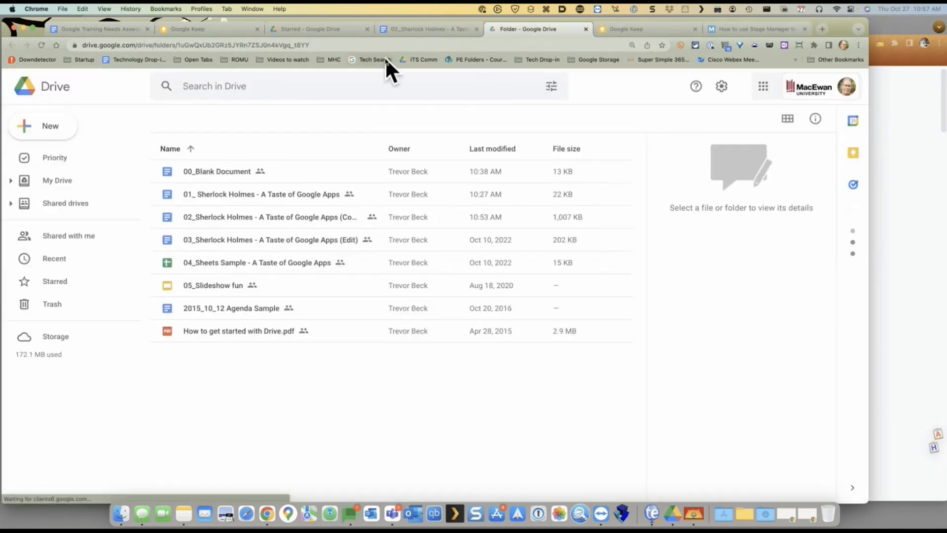
left_click(302, 44)
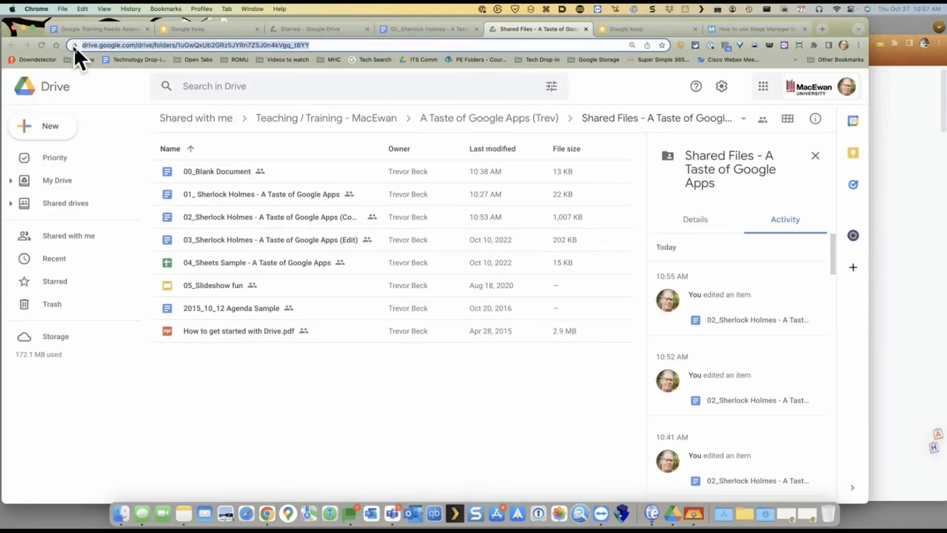
mouse_move(73, 45)
left_mouse_down()
mouse_move(73, 89)
mouse_move(67, 59)
left_mouse_up()
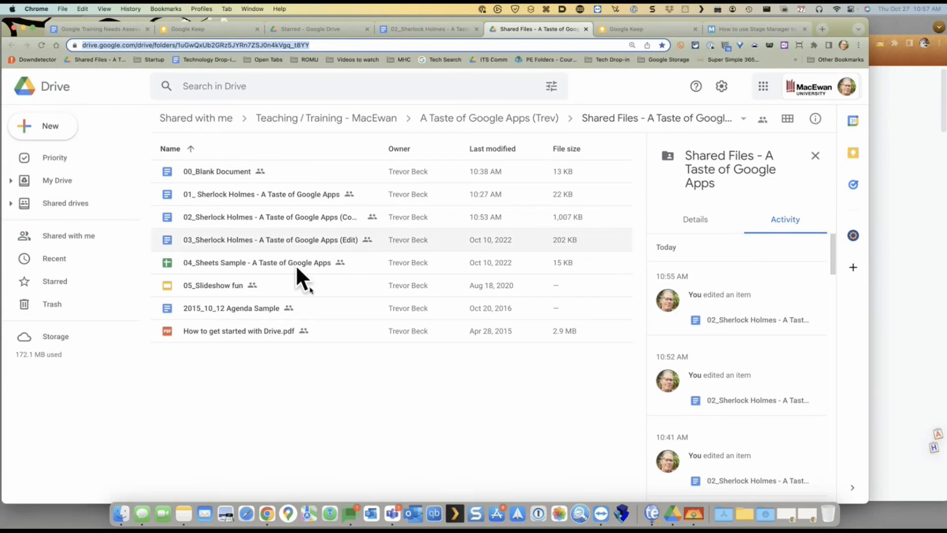
Test the Shared Files bookmark from the Keep tab and close the duplicate folder tab
left_click(638, 28)
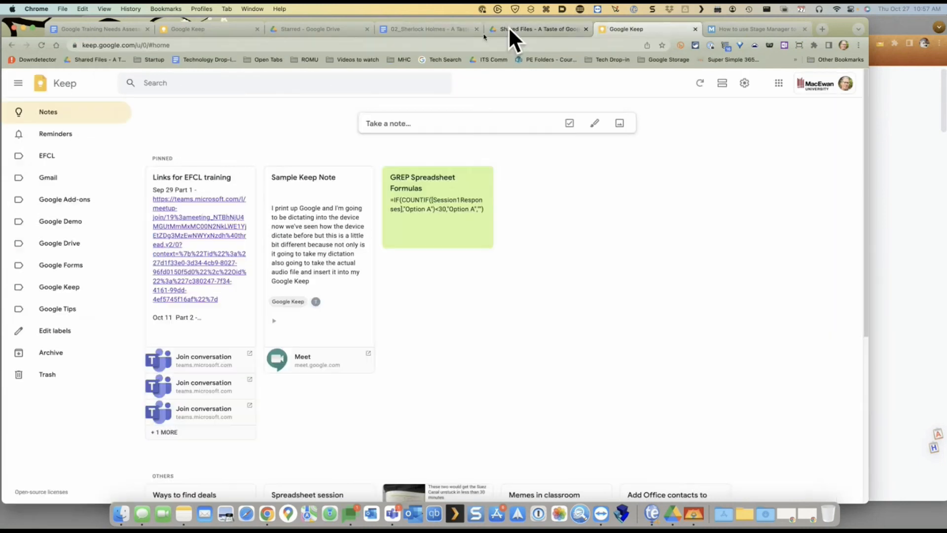
left_click(82, 57)
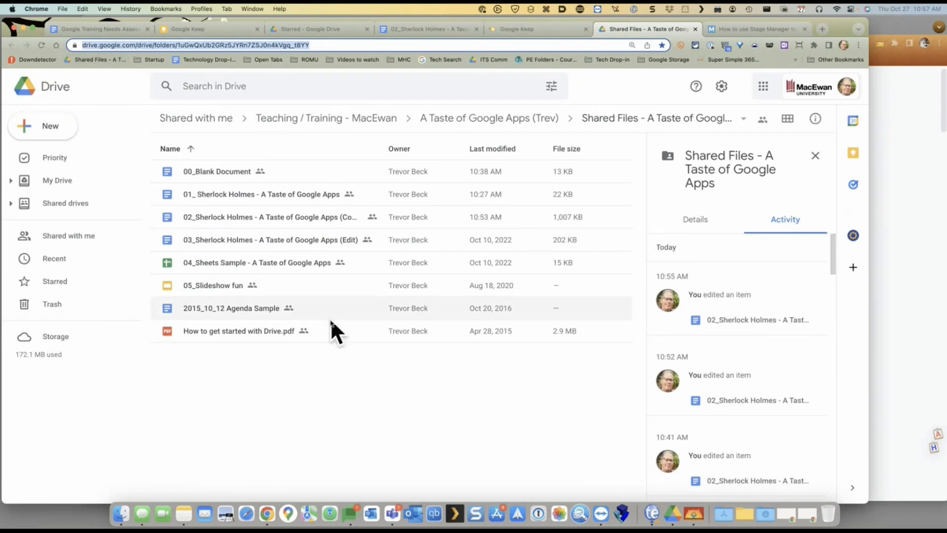
left_click(579, 44)
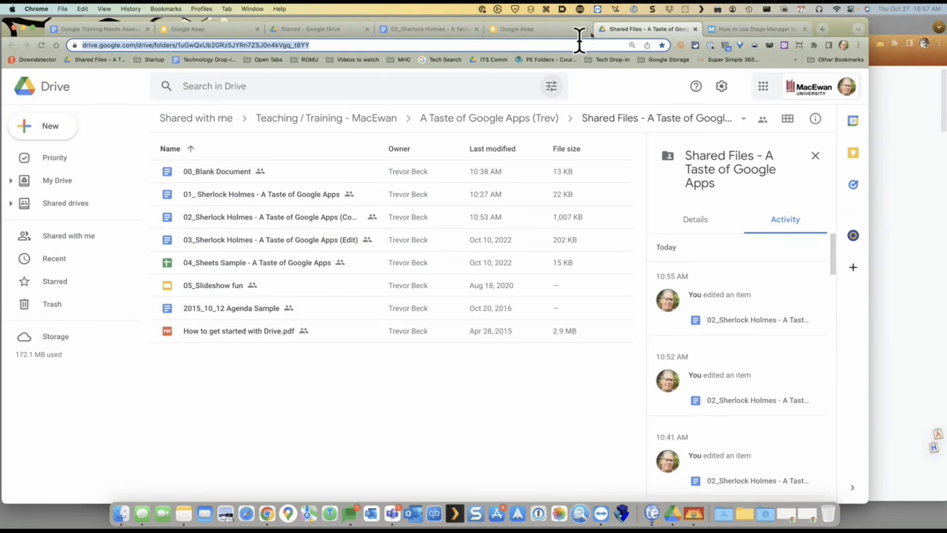
left_click(695, 29)
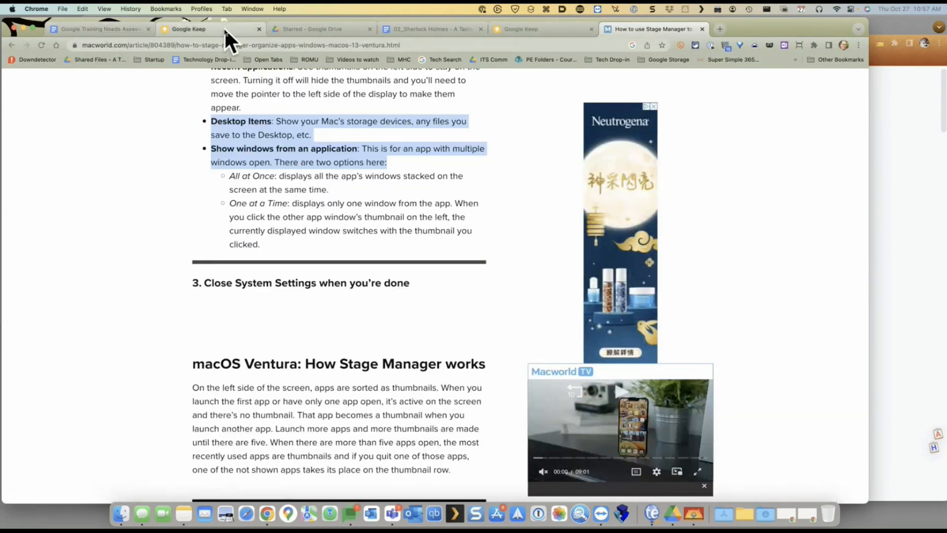
left_click(224, 29)
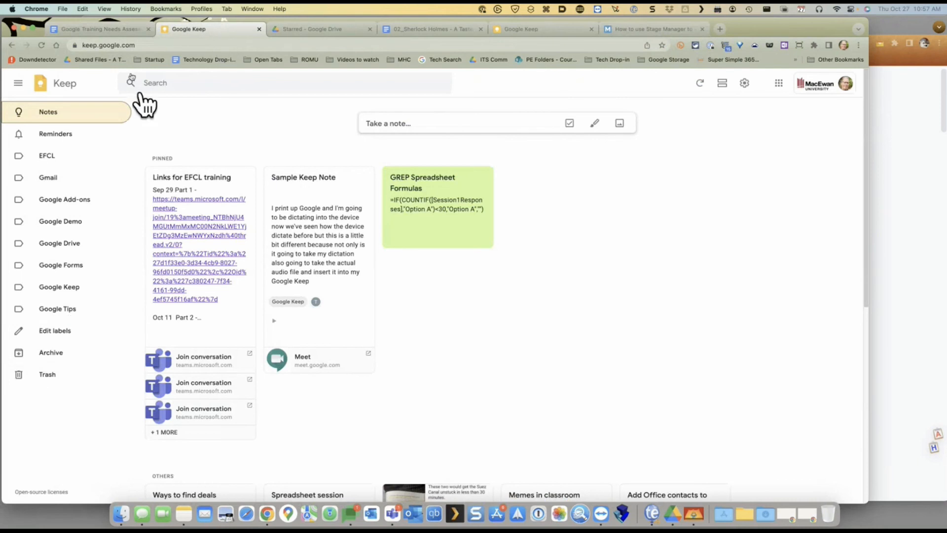
left_click(96, 30)
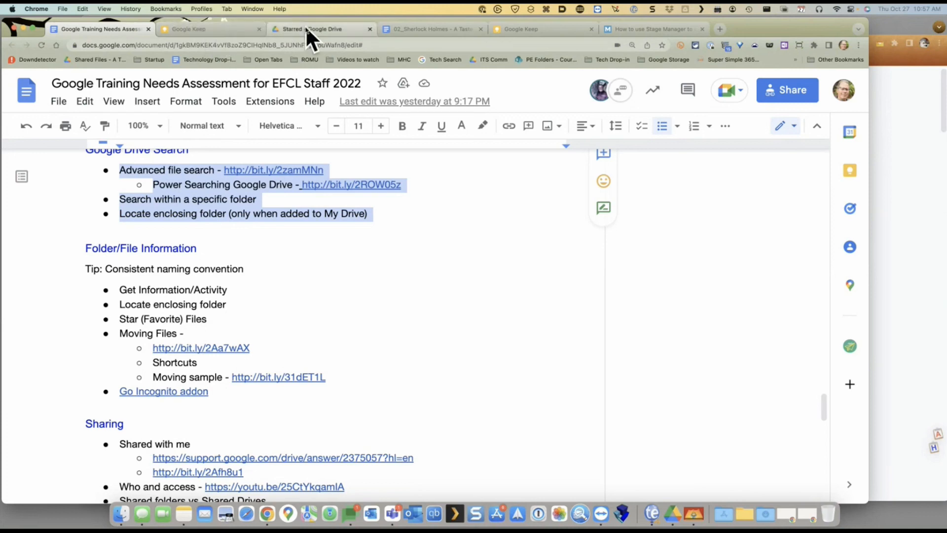
Open the Moving sample link's Top level folder in Drive and double-click Sample Working Document
left_click(269, 376)
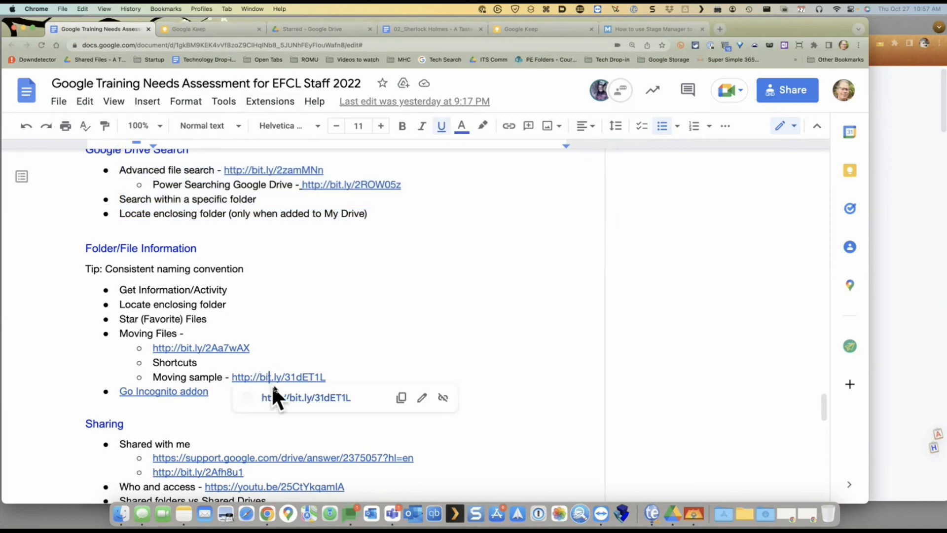
left_click(286, 397)
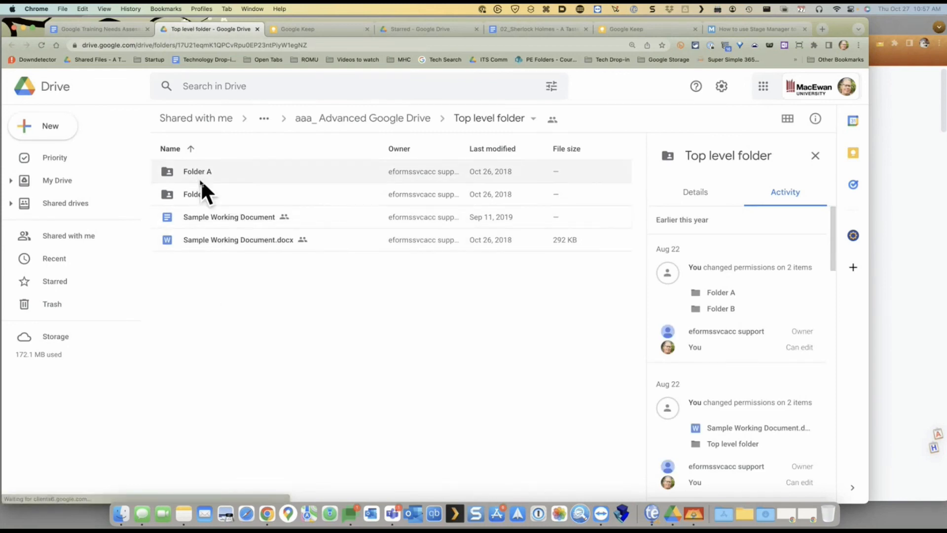
left_click(218, 218)
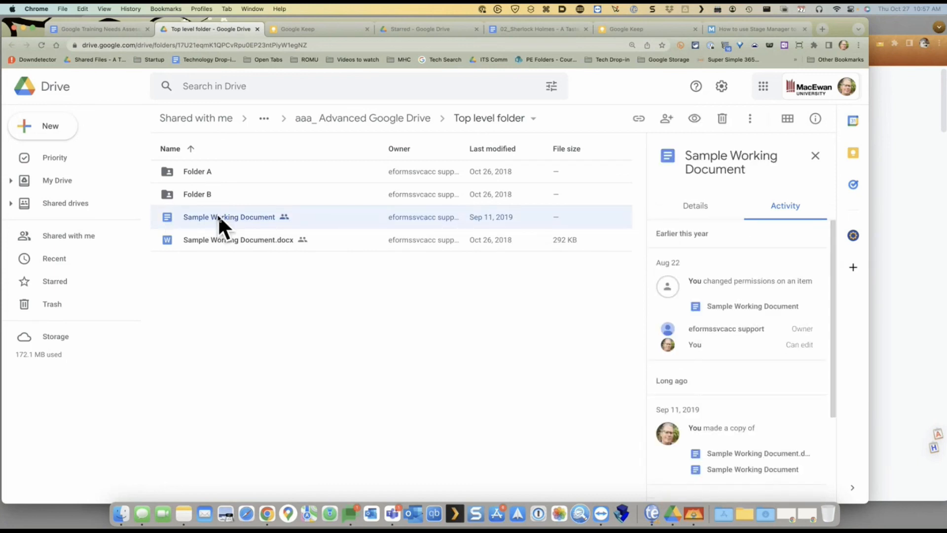
double_click(217, 216)
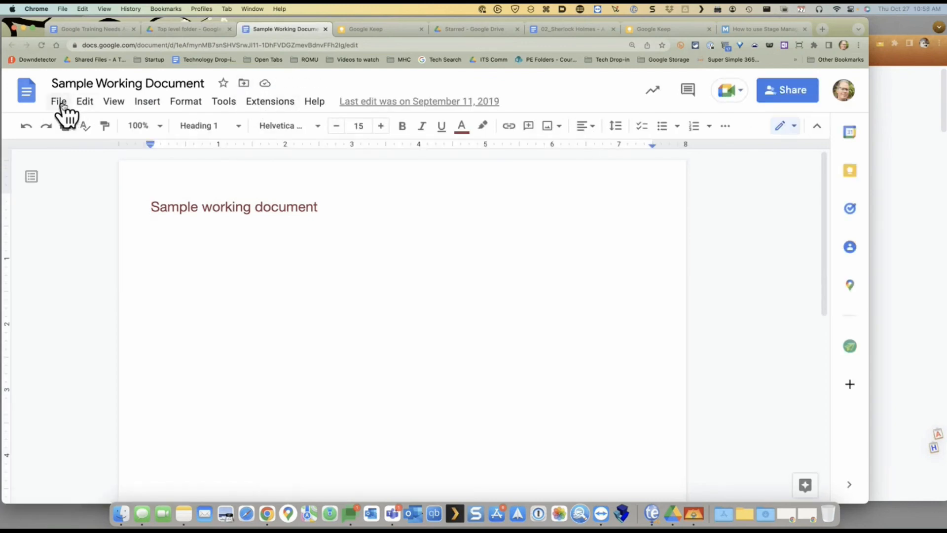
Move Sample Working Document into Folder B, accept the access change, and open Folder B in Drive
left_click(244, 83)
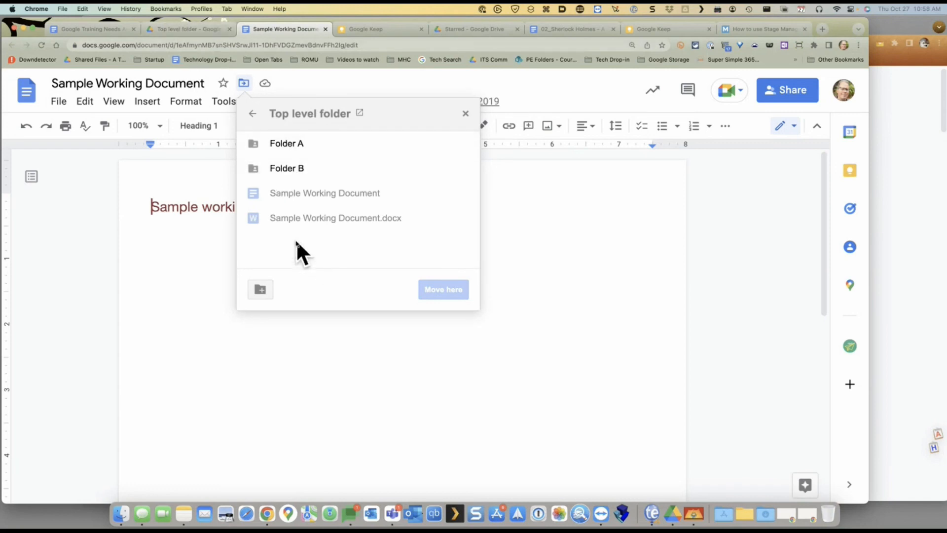
double_click(283, 168)
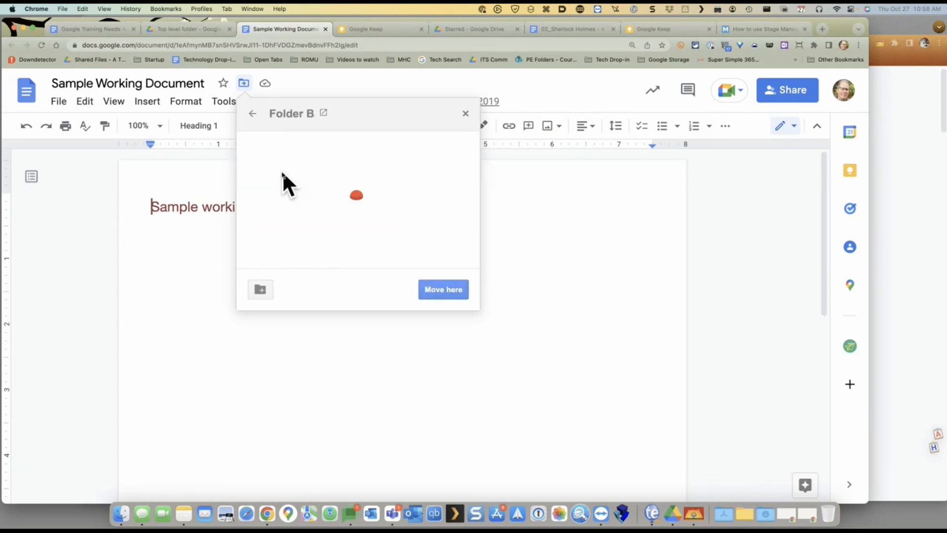
left_click(444, 288)
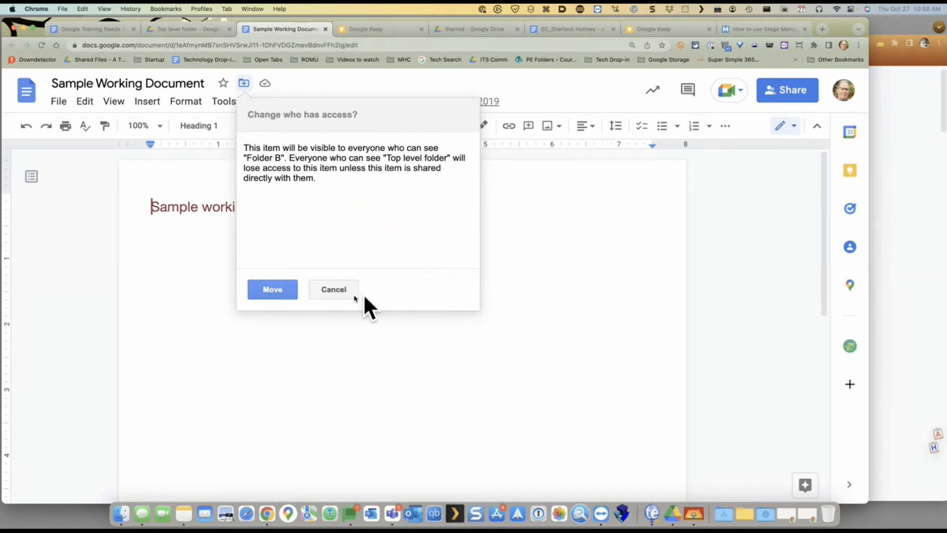
left_click(280, 291)
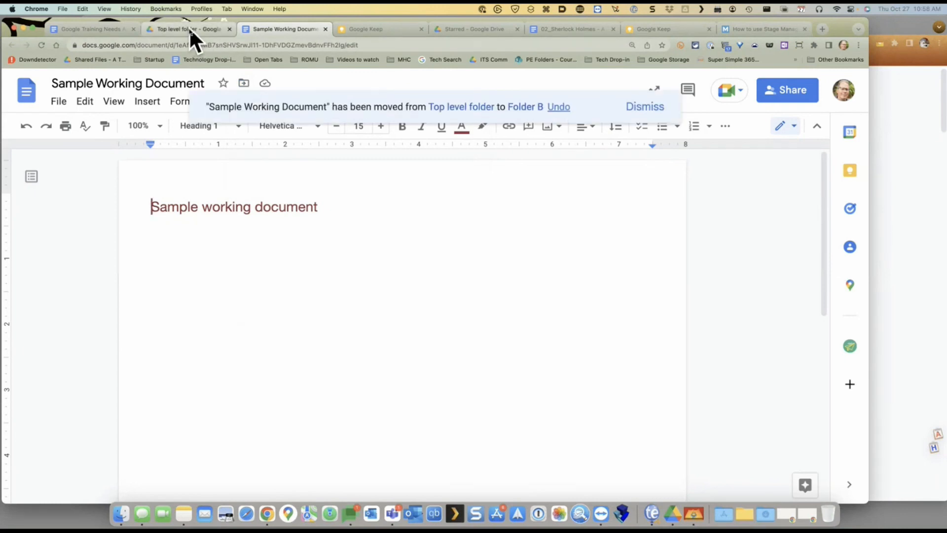
left_click(188, 29)
double_click(194, 194)
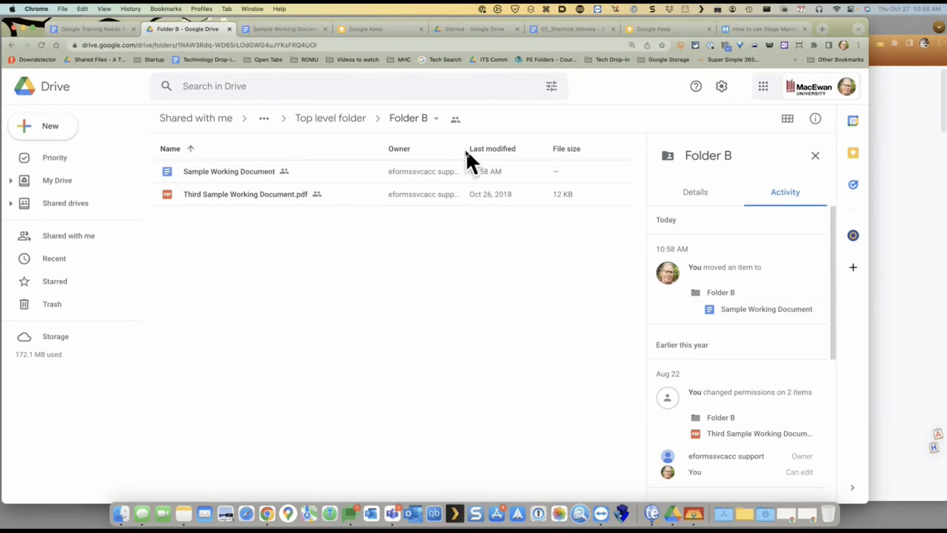
Select the moved Sample Working Document in Folder B and open its context menu
left_click(244, 171)
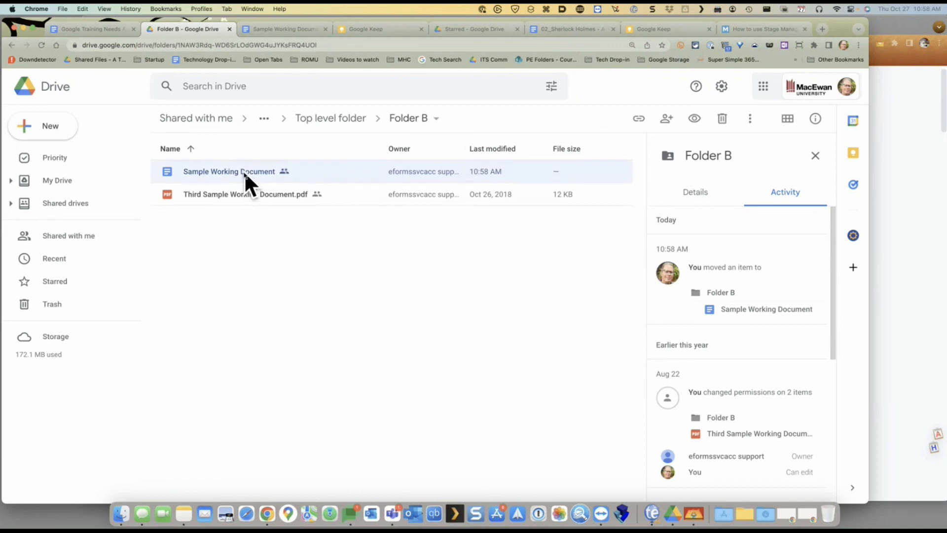
right_click(244, 171)
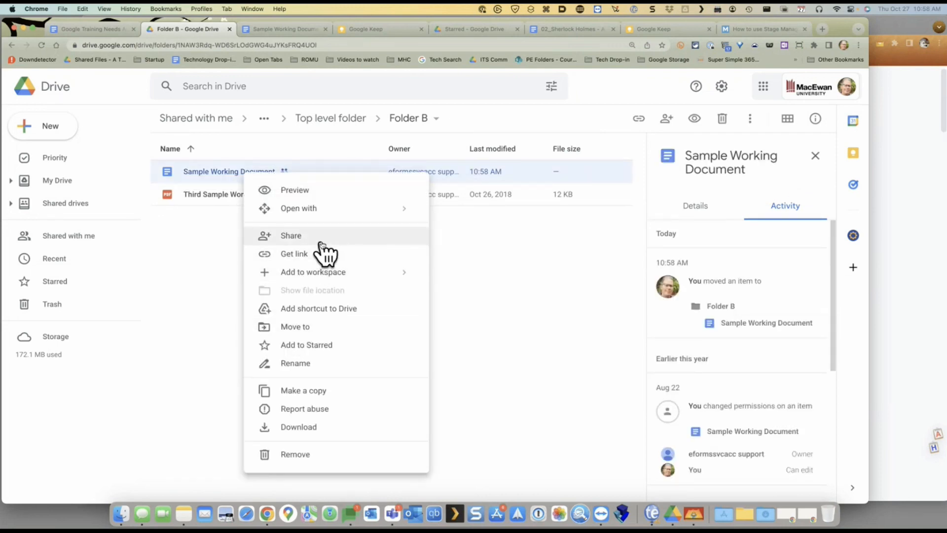
Dismiss the file menu and open Move destinations for the Sample Working Document
left_click(185, 304)
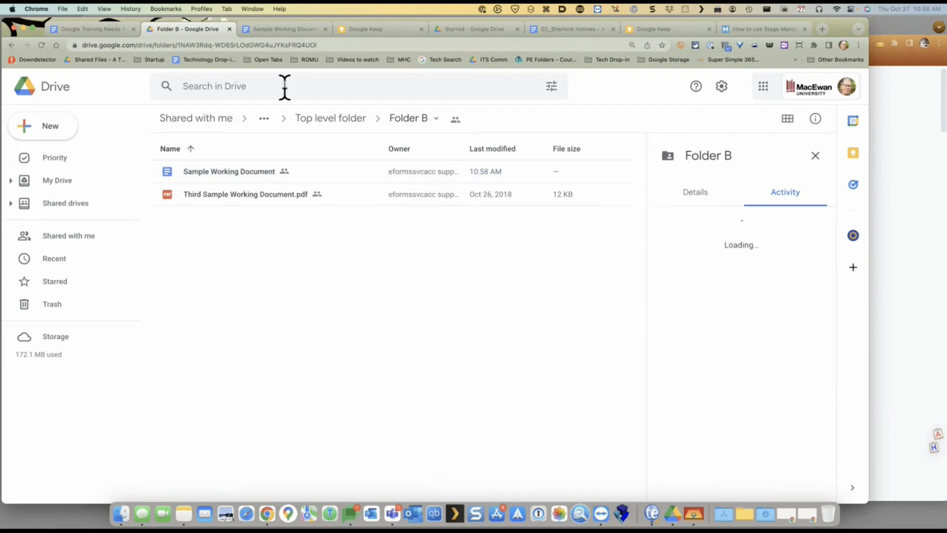
left_click(290, 29)
left_click(244, 84)
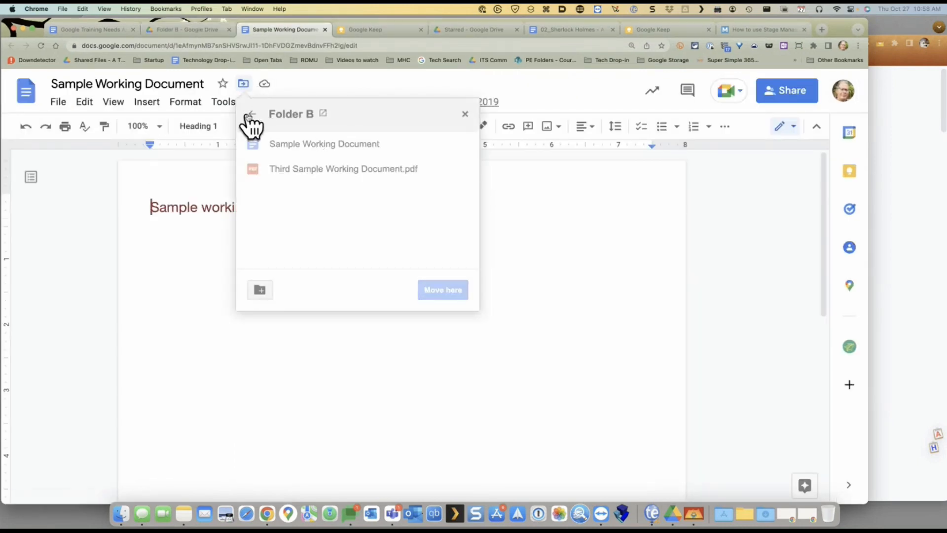
Climb up to the top-level Drive locations, browse Starred, and close without moving the document
left_click(250, 115)
left_click(250, 116)
left_click(250, 116)
left_click(250, 116)
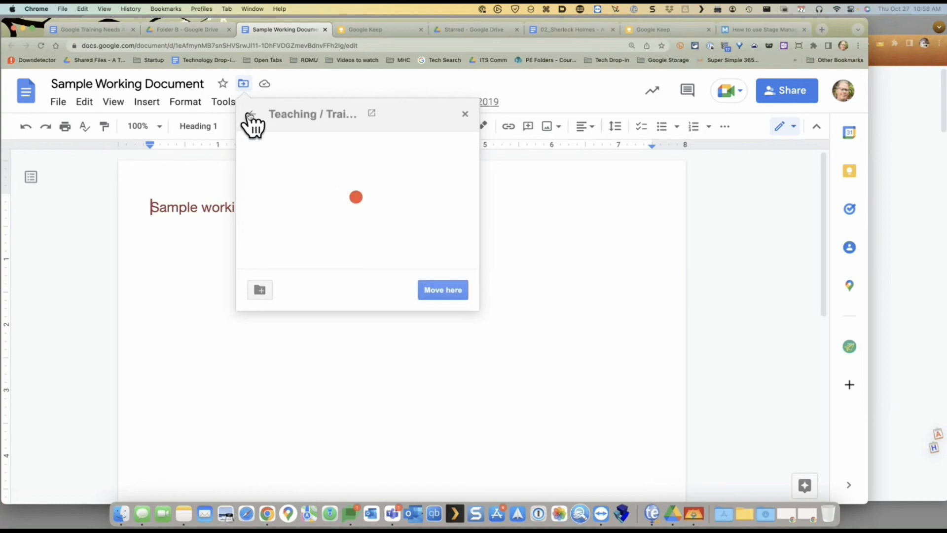
left_click(250, 116)
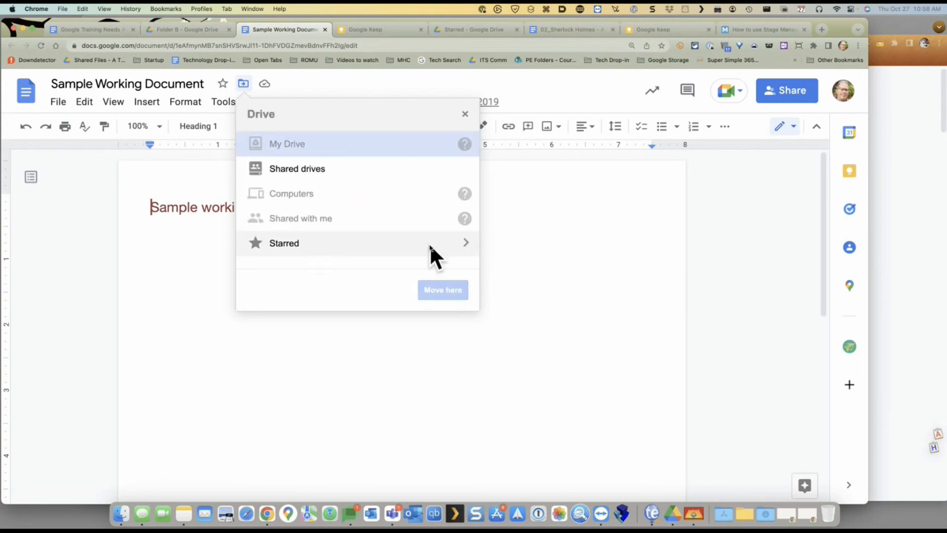
left_click(468, 242)
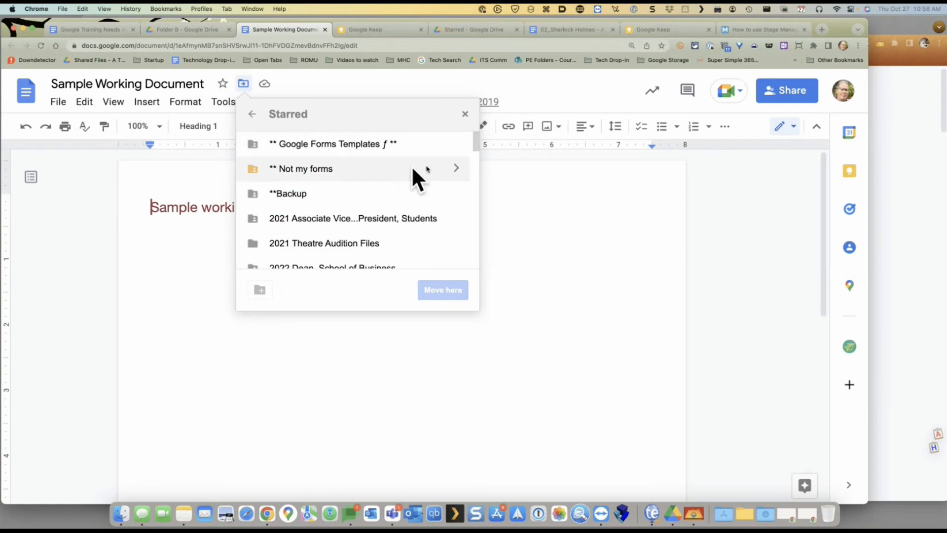
left_click(465, 115)
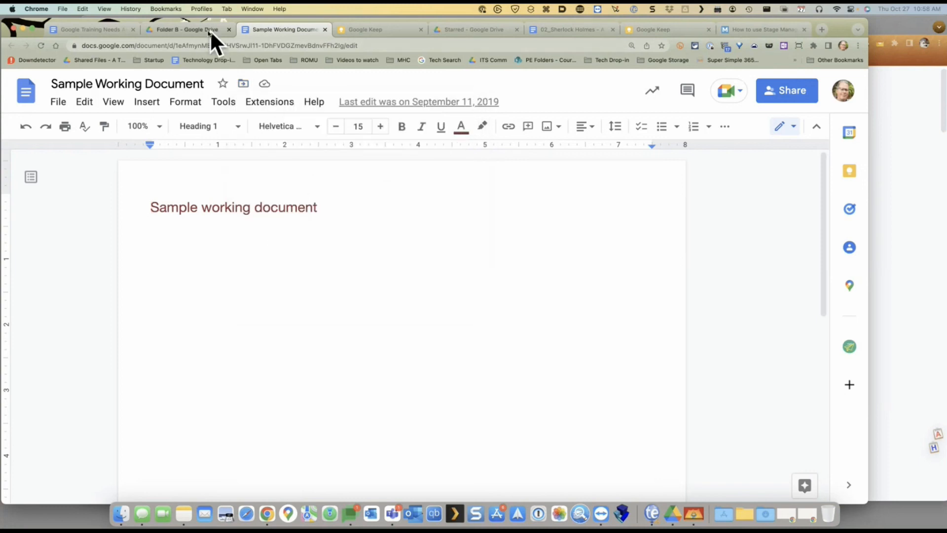
left_click(165, 28)
Return to the Folder B Drive tab and open the Shared with me list
left_click(99, 29)
scroll(293, 248, "down", 4)
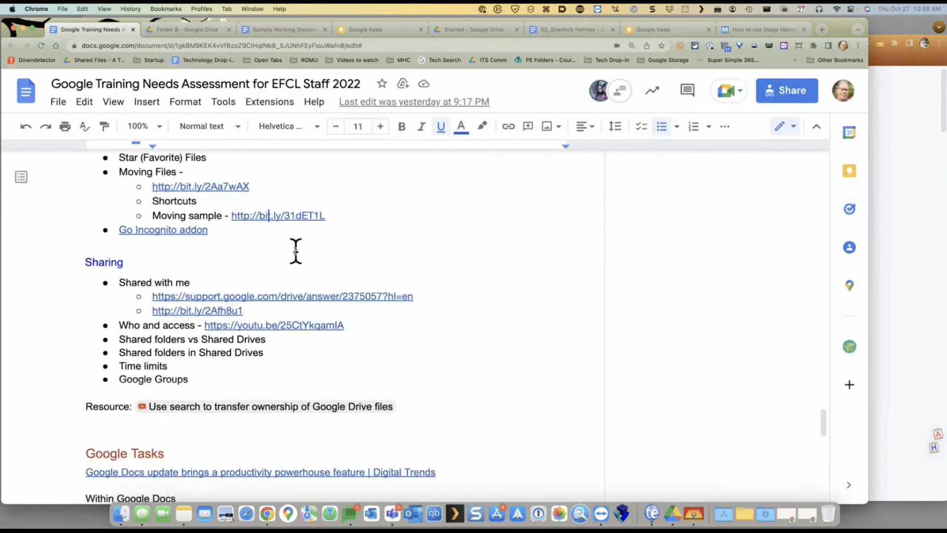
left_click(263, 32)
left_click(187, 29)
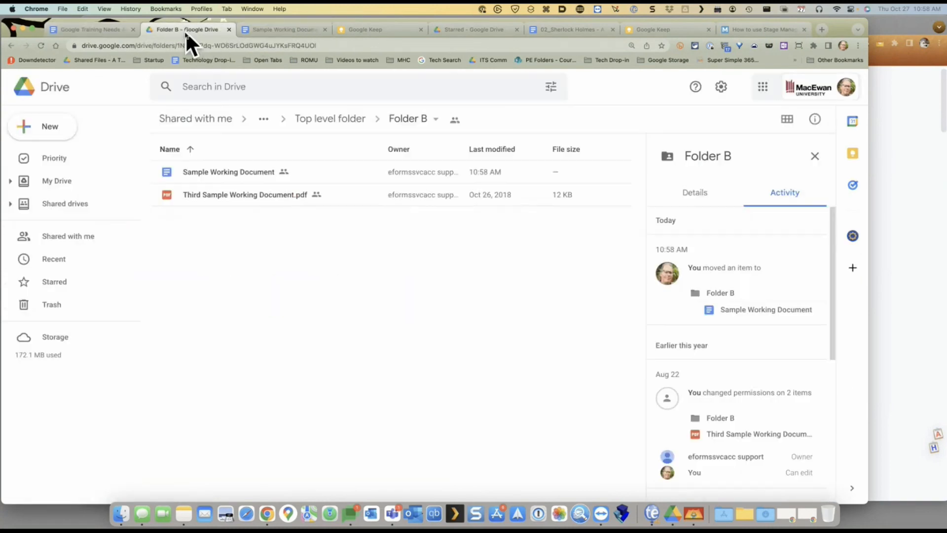
left_click(73, 236)
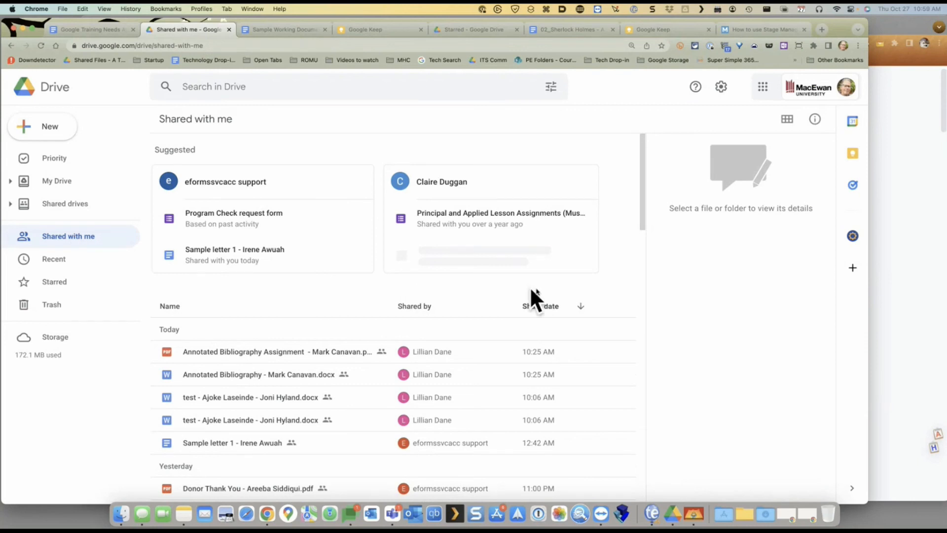
scroll(625, 282, "down", 1)
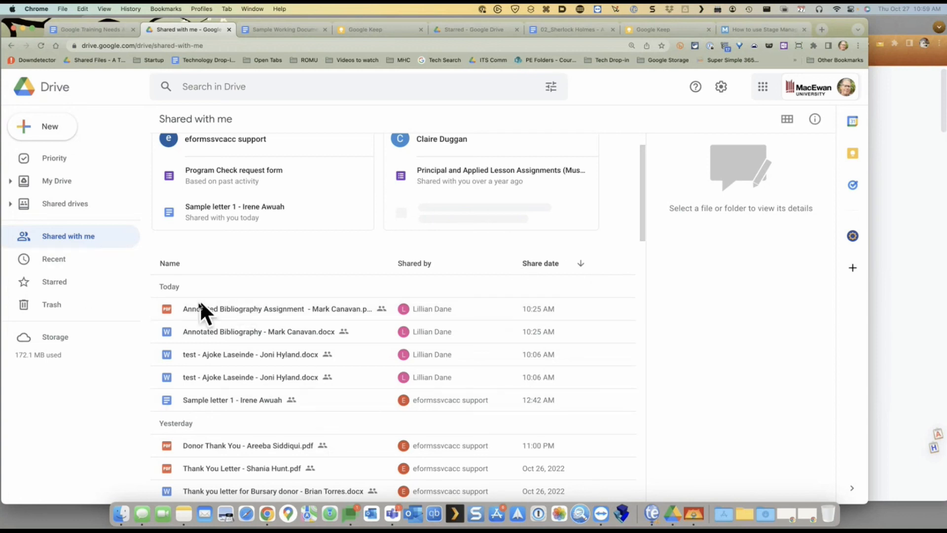
Start adding a Drive shortcut for the shared bibliography PDF, browse folders, then cancel
left_click(265, 307)
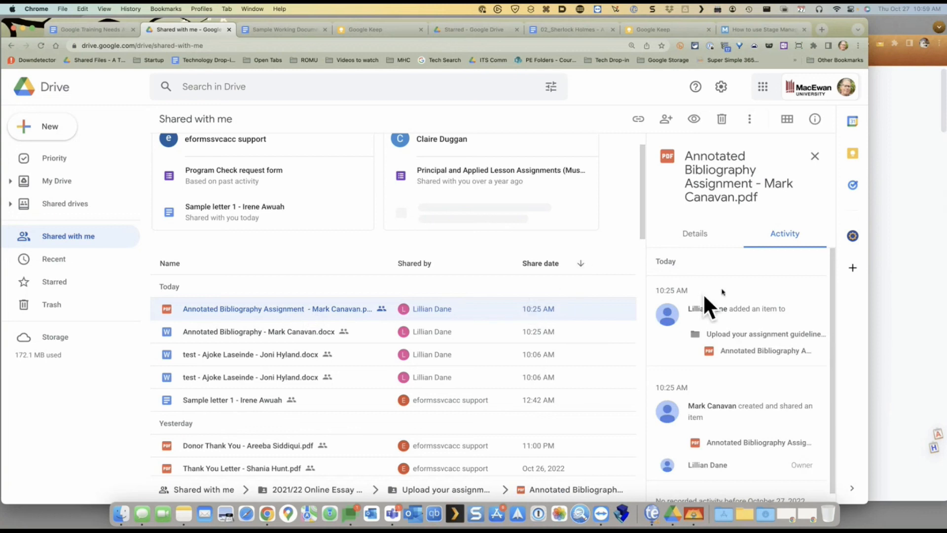
left_click(815, 157)
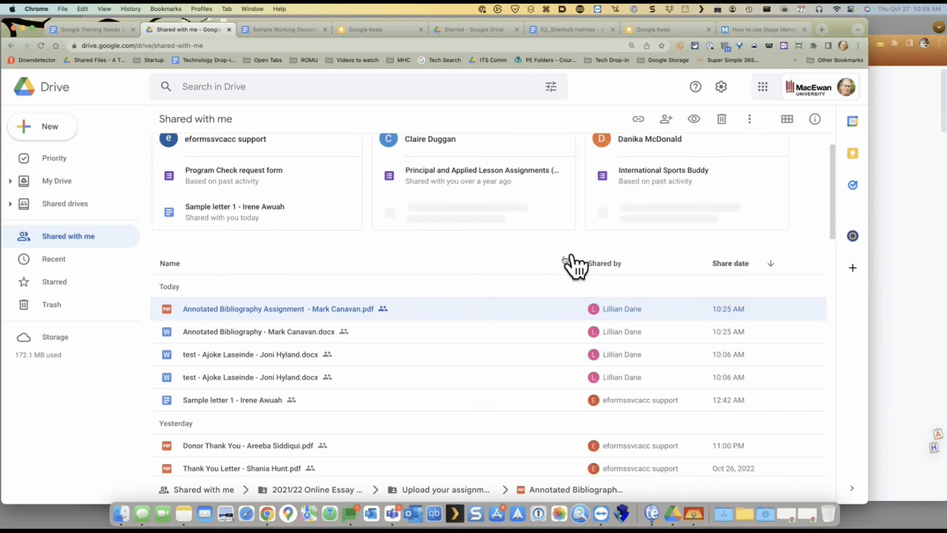
right_click(287, 314)
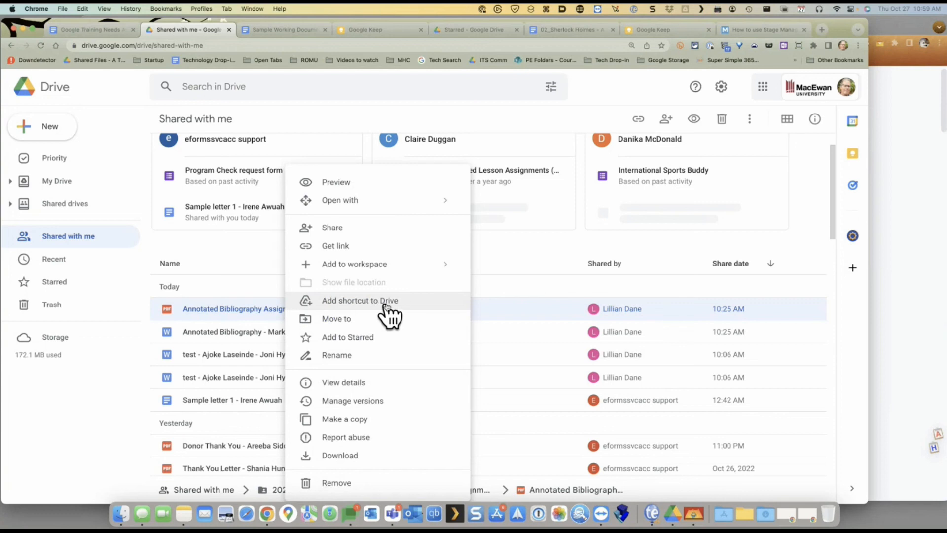
left_click(336, 302)
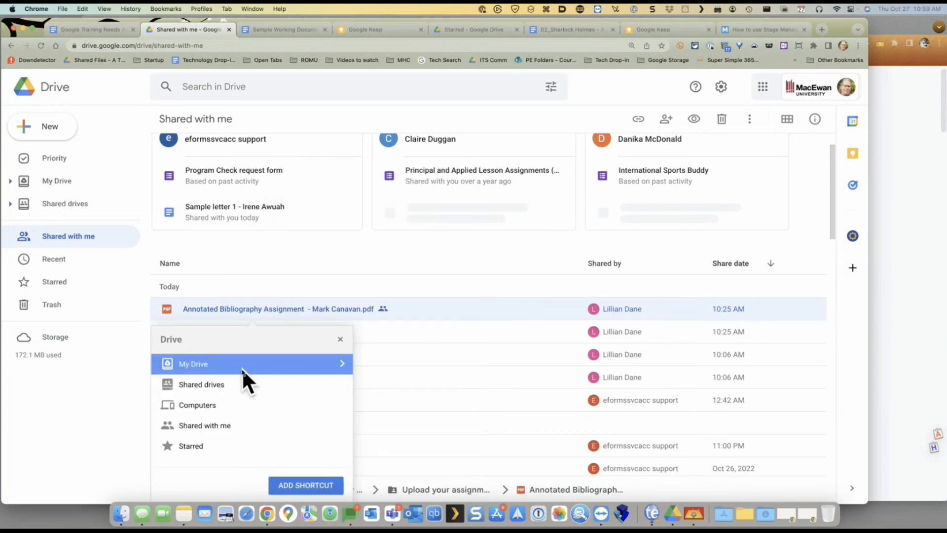
left_click(342, 364)
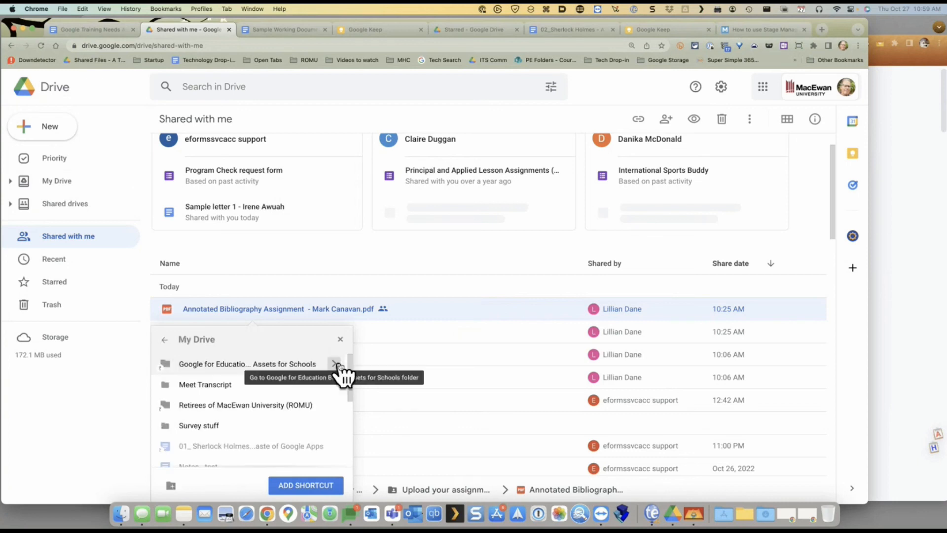
left_click(166, 340)
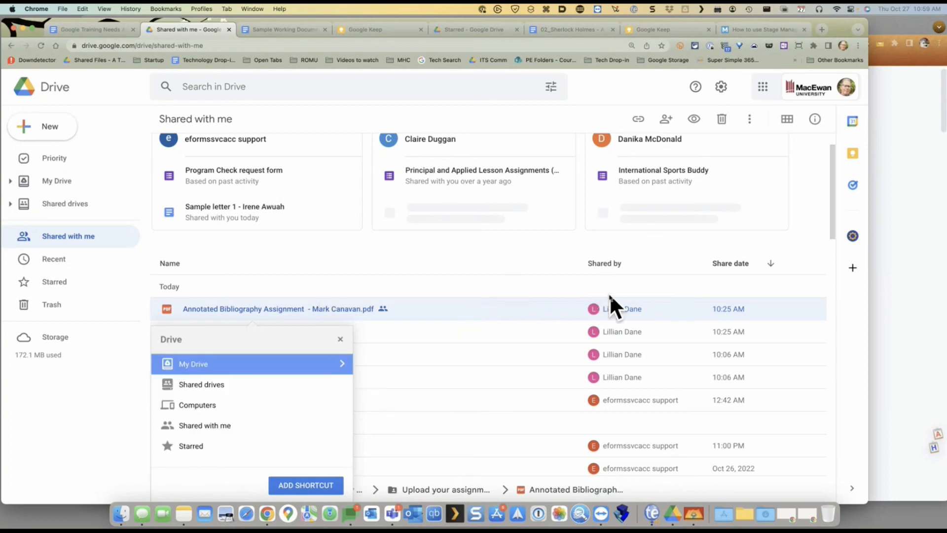
left_click(497, 284)
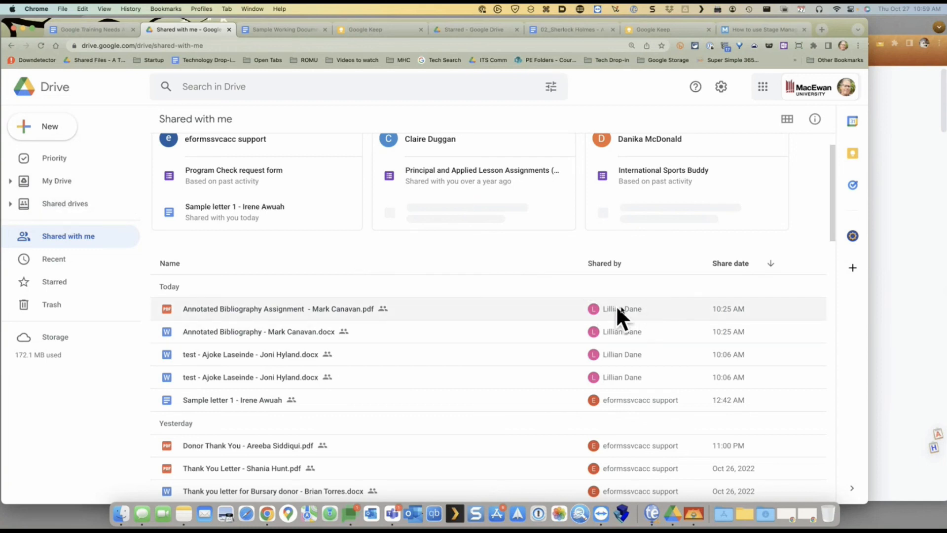
Go to My Drive from the sidebar
mouse_move(600, 307)
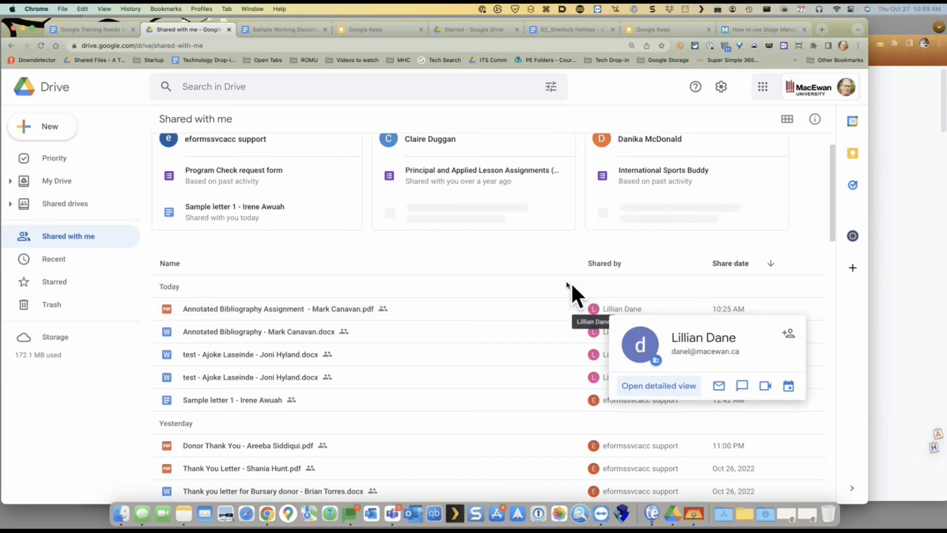
scroll(504, 280, "down", 1)
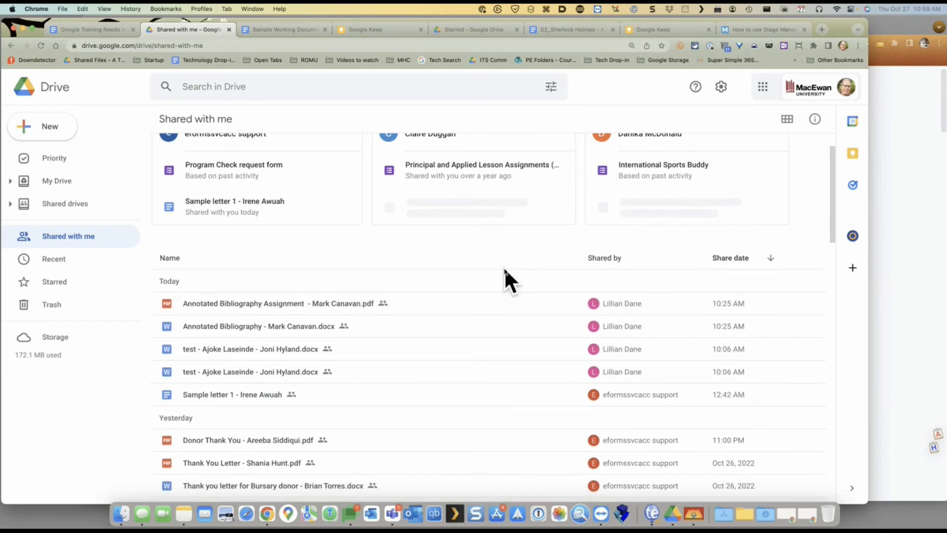
left_click(45, 182)
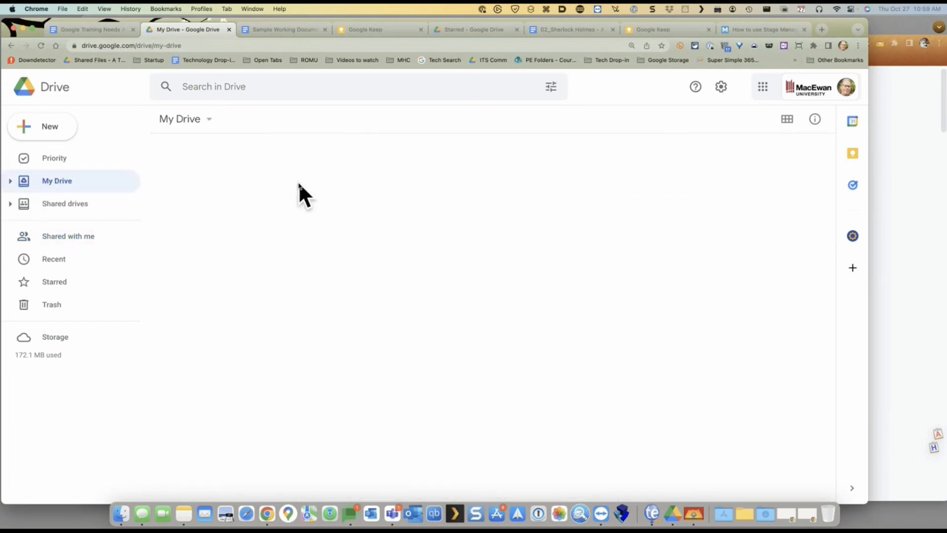
Check who has access to the Meet Transcript folder, then open the Shared drives list
scroll(344, 366, "down", 2)
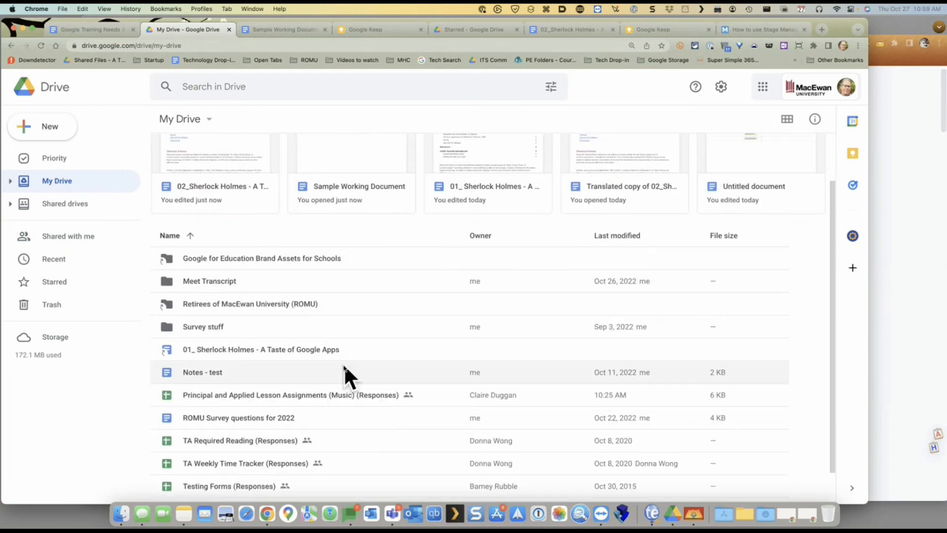
scroll(359, 353, "down", 1)
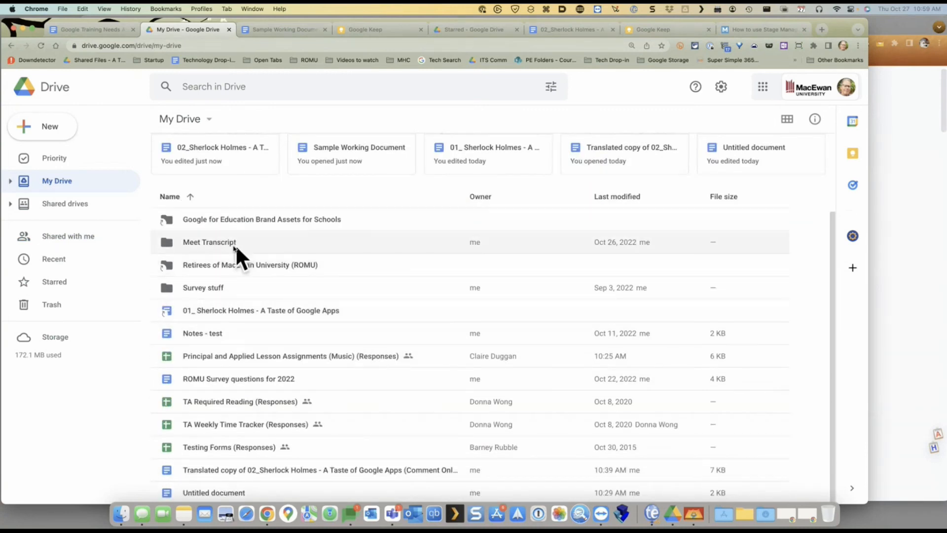
left_click(213, 244)
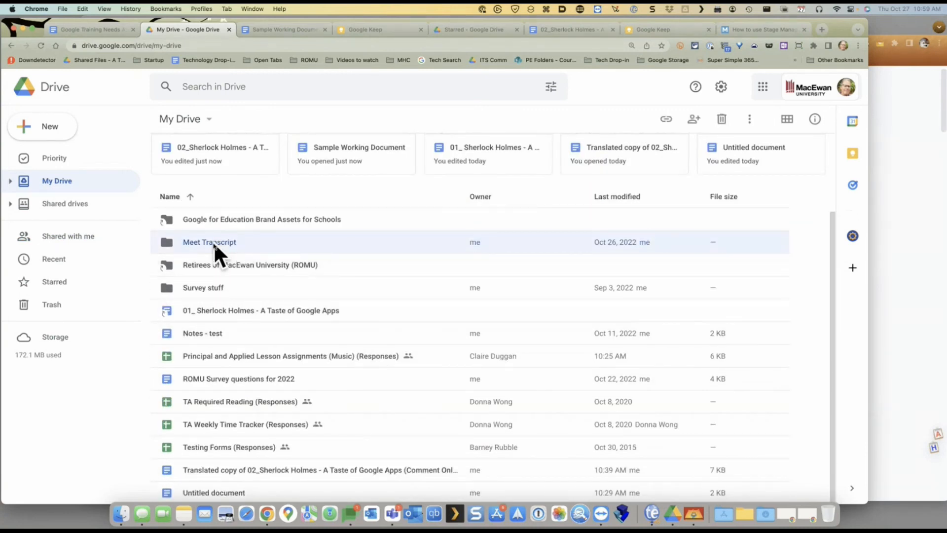
right_click(214, 242)
mouse_move(236, 237)
left_click(443, 245)
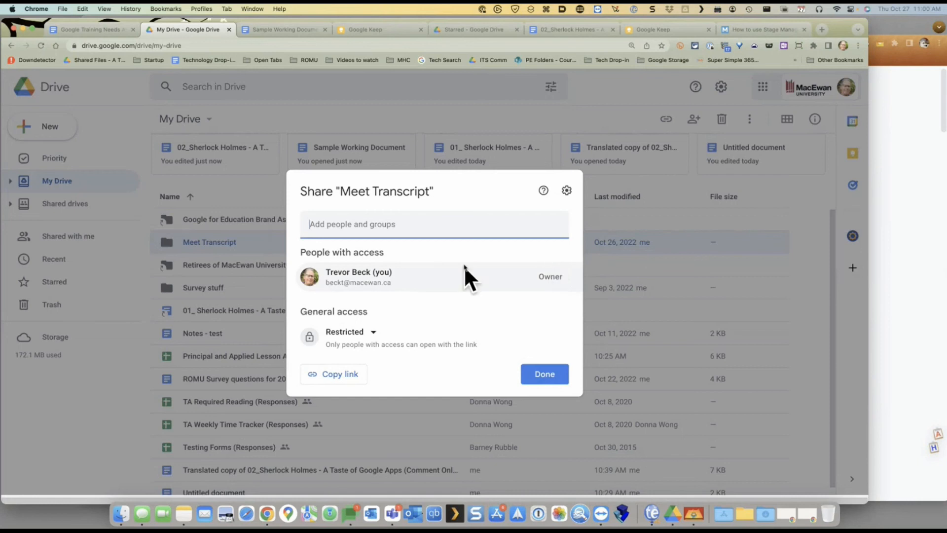
left_click(531, 375)
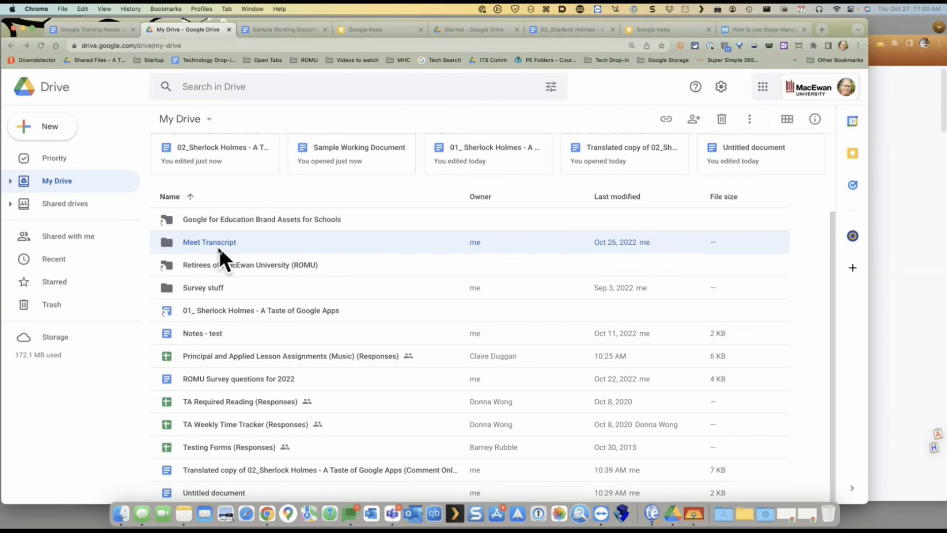
left_click(58, 202)
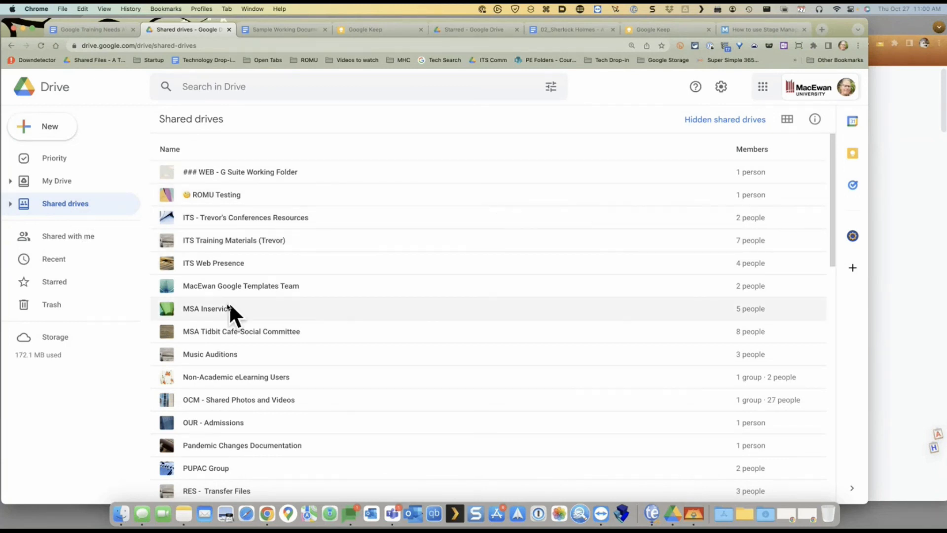
Review MacEwan Google Templates Team members and their roles without changing any role
double_click(215, 285)
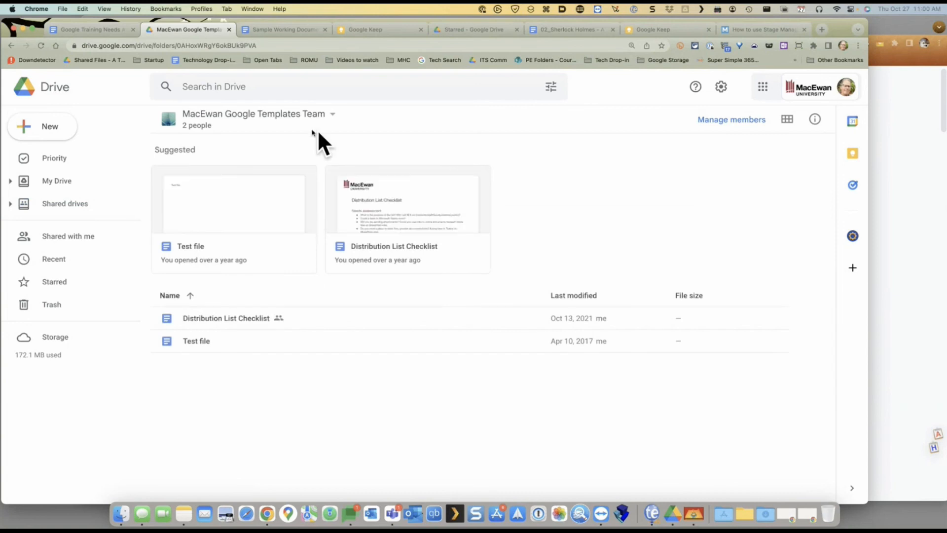
left_click(329, 118)
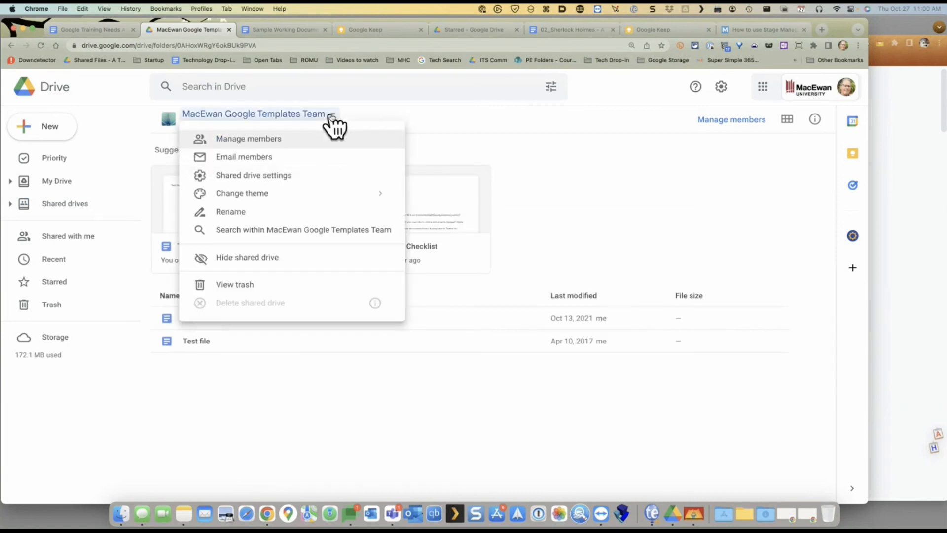
left_click(262, 143)
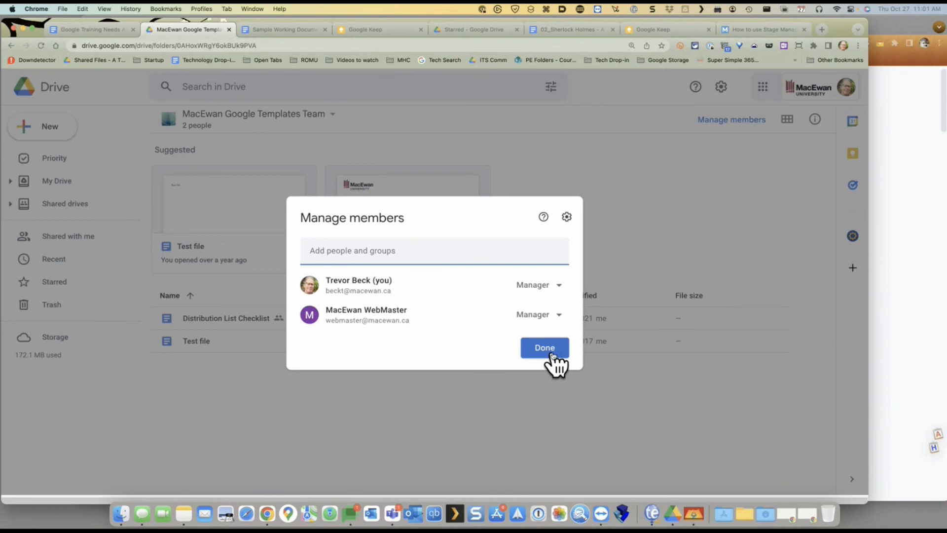
left_click(553, 321)
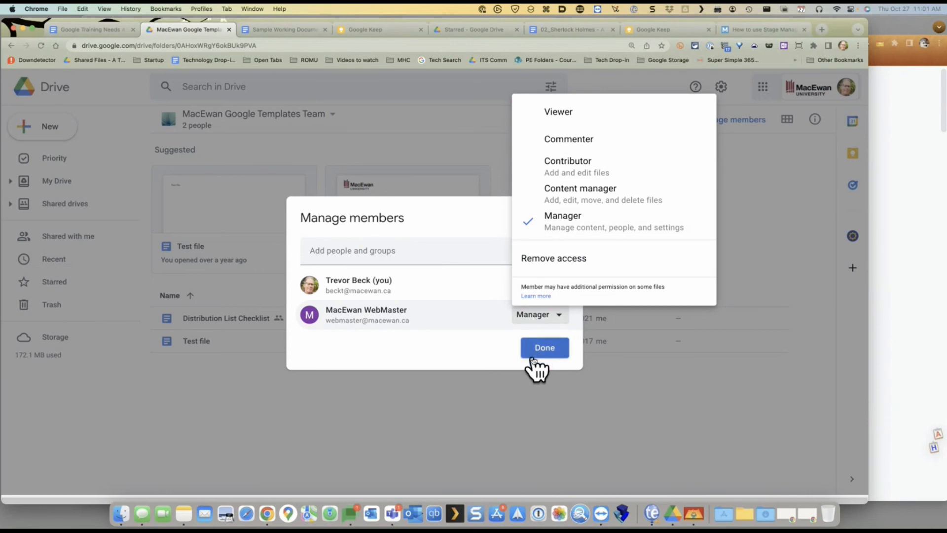
left_click(486, 364)
left_click(541, 349)
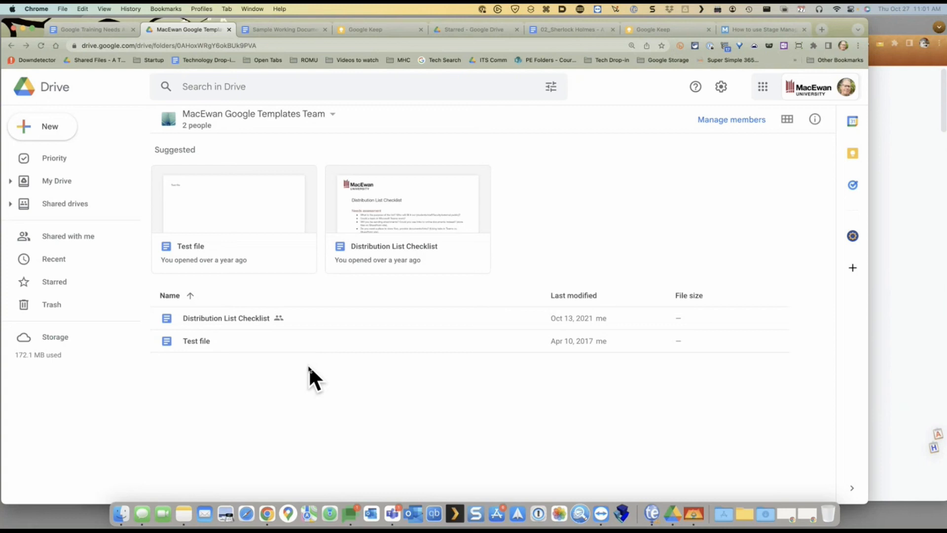
Switch back to the Google Training Needs Assessment document and scroll through it
left_click(92, 29)
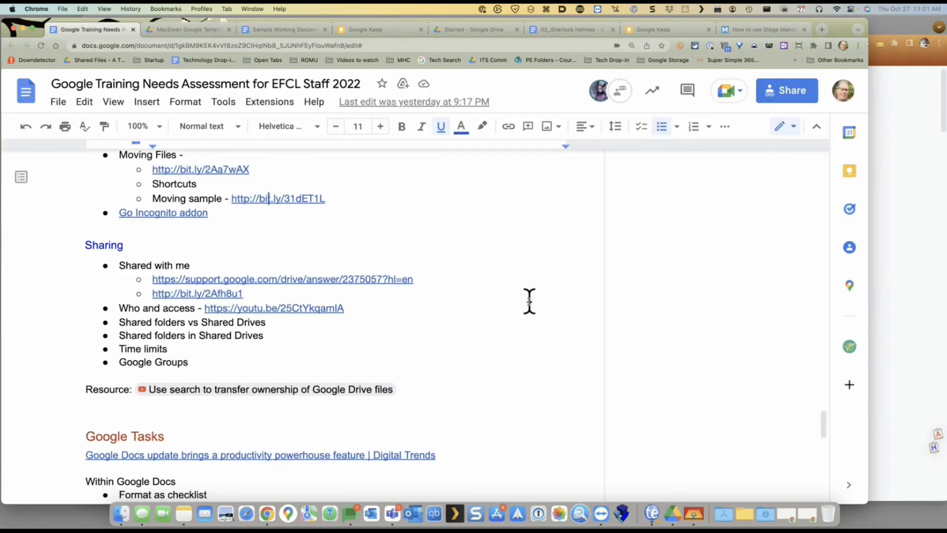
scroll(530, 302, "down", 1)
scroll(529, 301, "down", 1)
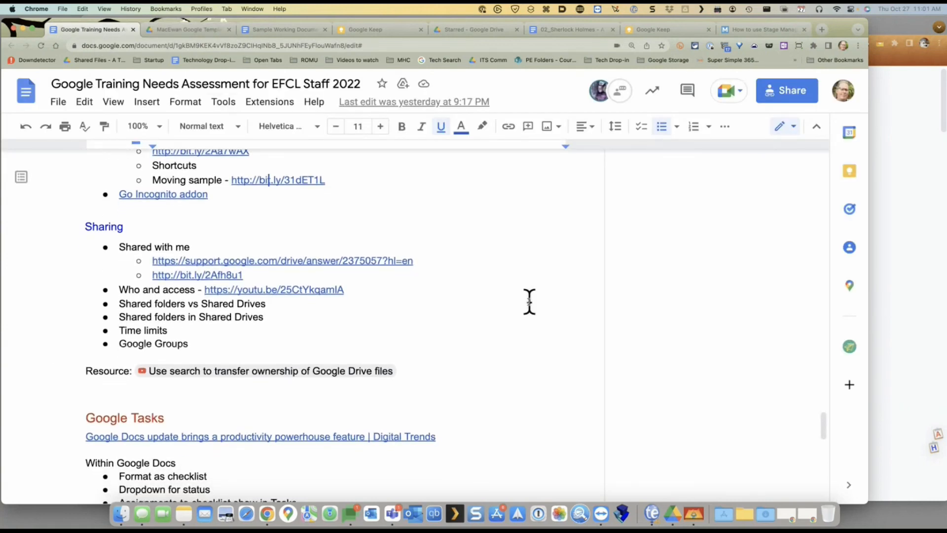